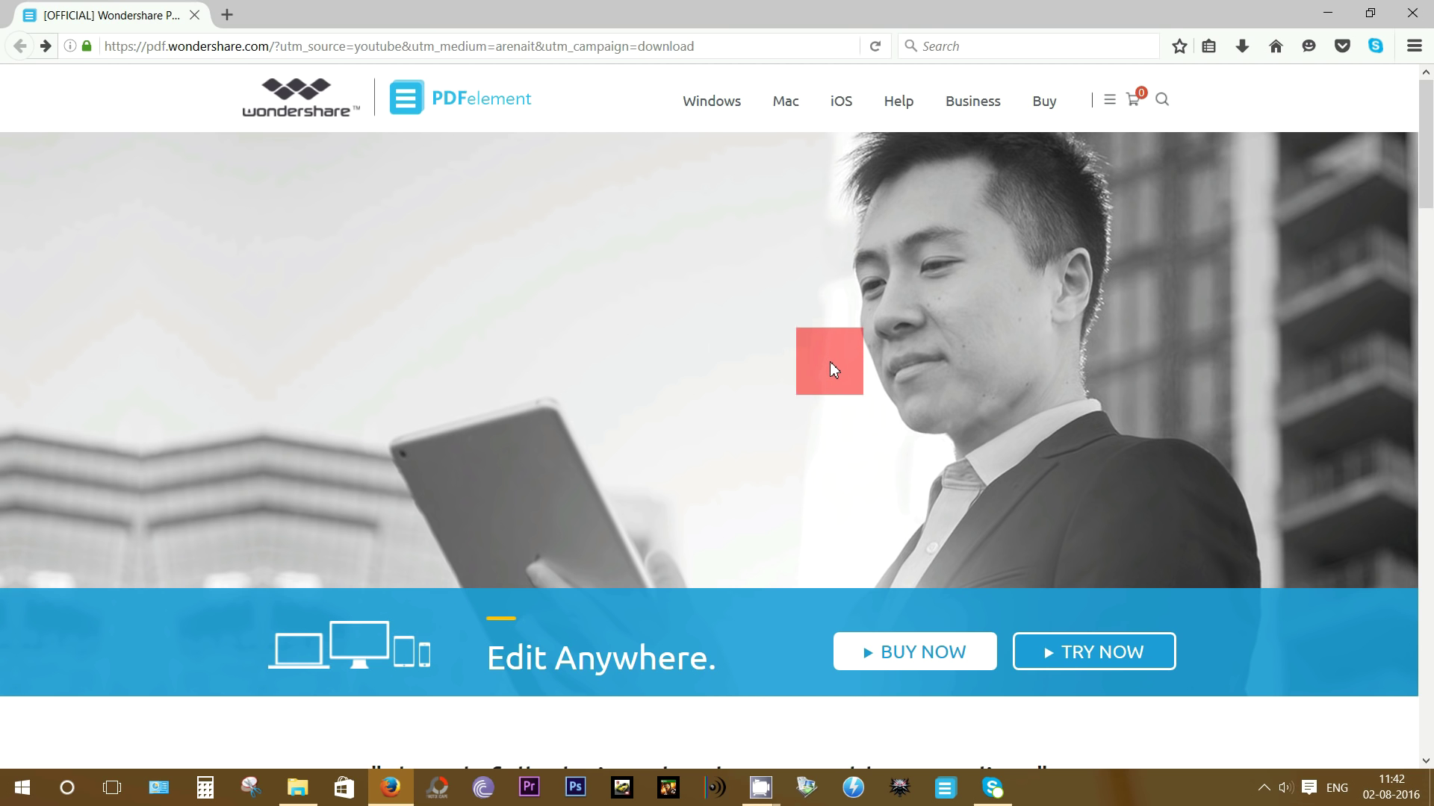
# Launch PDFelement, close the User Guide, and start Create PDF to bring up the file picker.
pyautogui.scroll(-6, 830, 361)
pyautogui.scroll(-4, 830, 361)
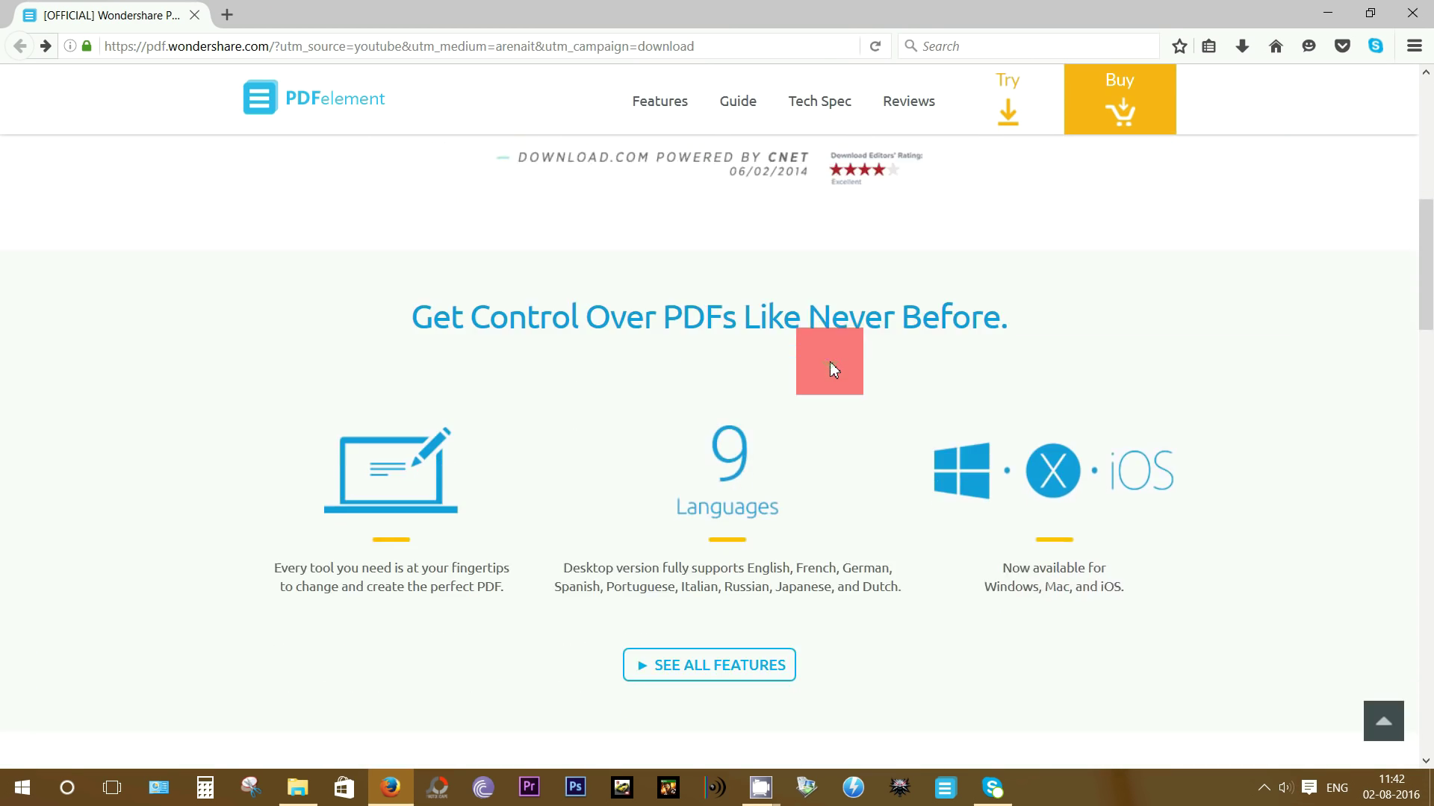
pyautogui.scroll(-3, 830, 361)
pyautogui.scroll(-8, 831, 362)
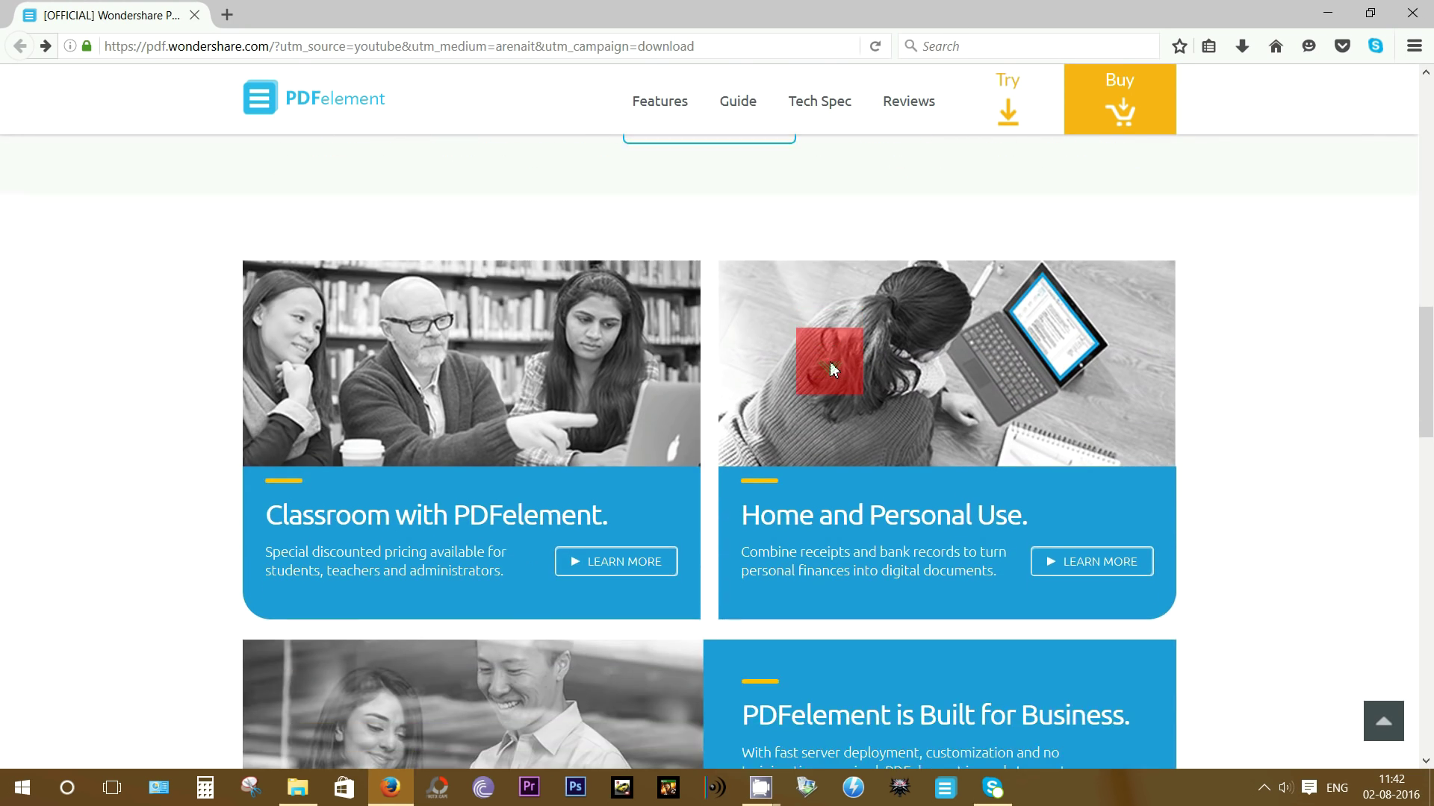
pyautogui.scroll(-11, 831, 363)
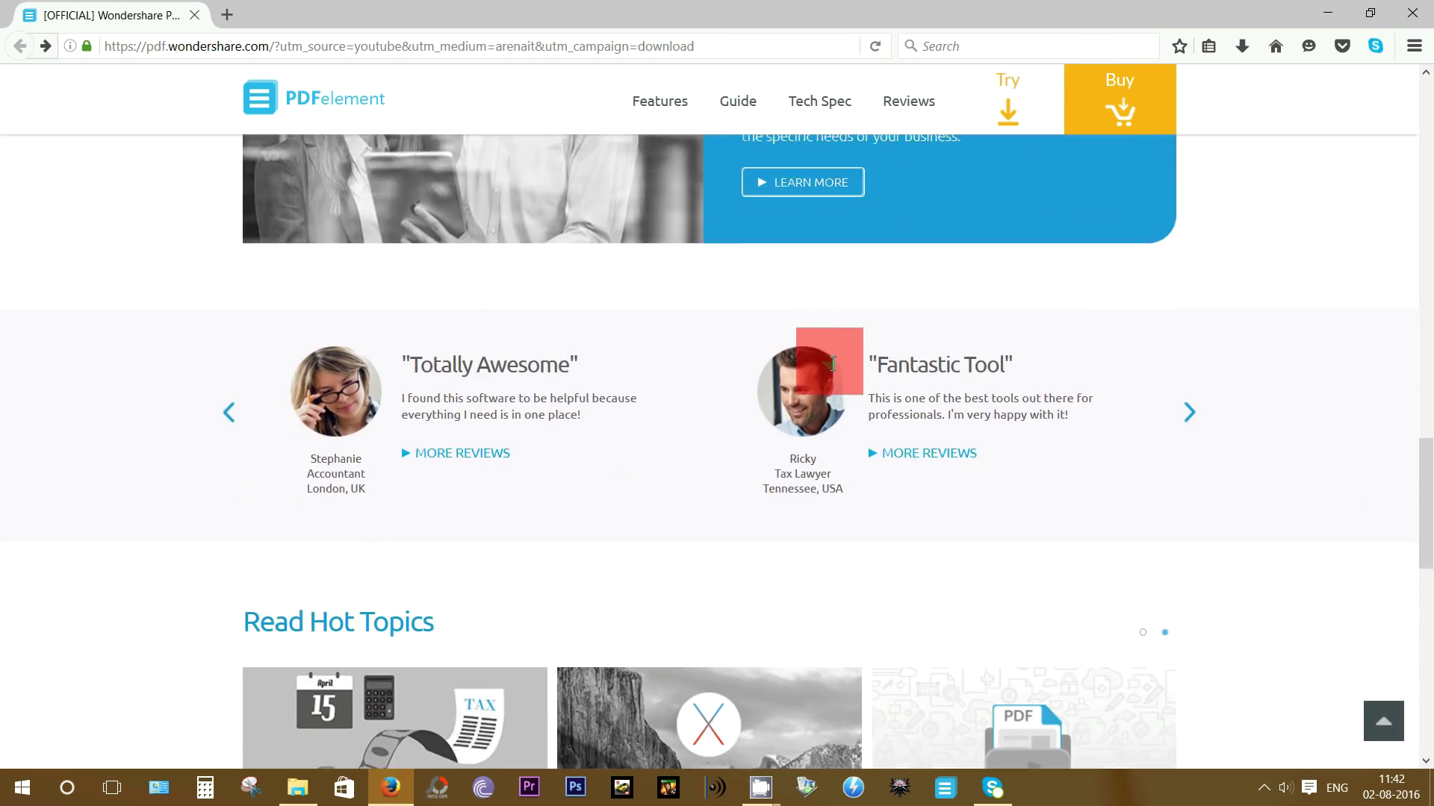
pyautogui.scroll(-3, 830, 364)
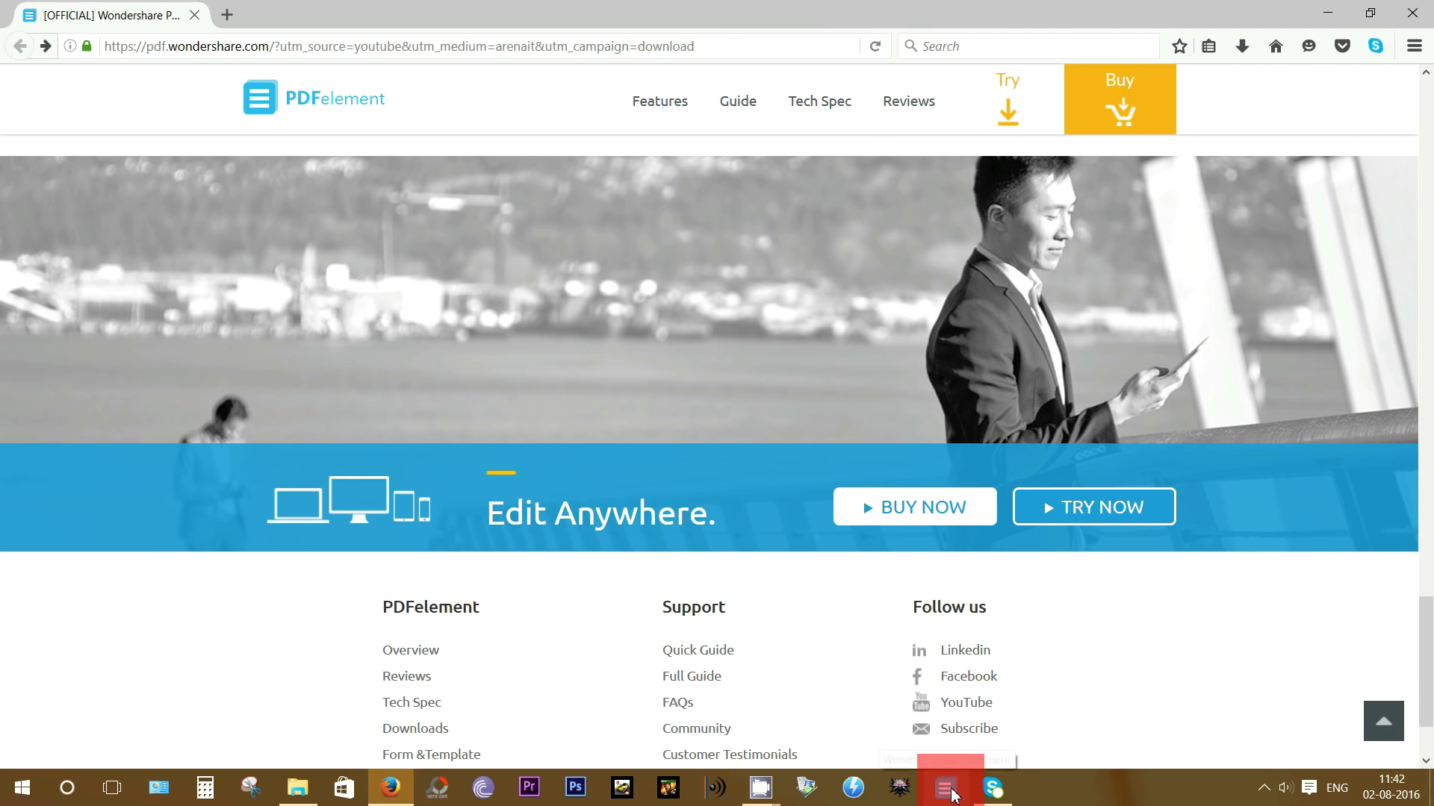
pyautogui.click(945, 789)
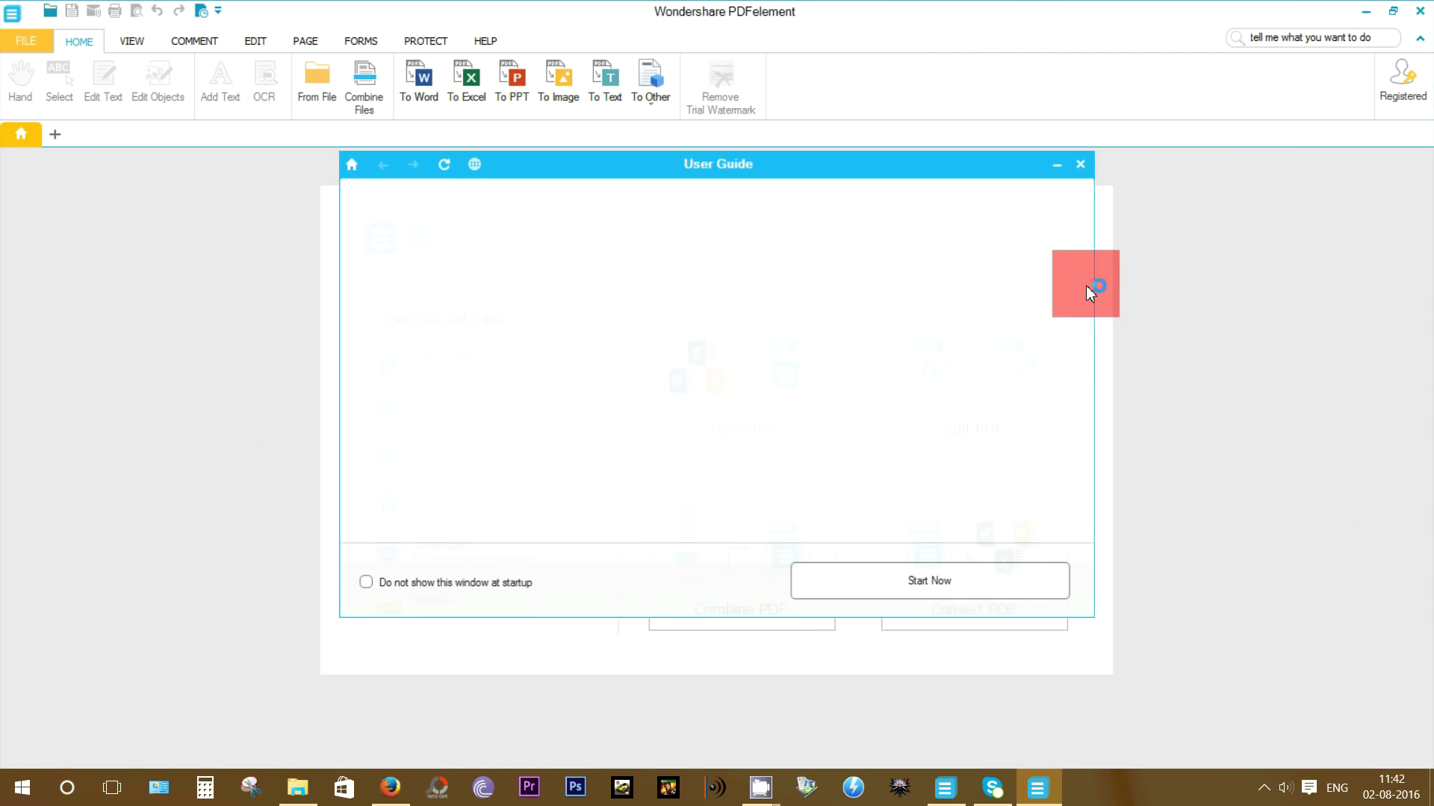
pyautogui.scroll(-10, 934, 396)
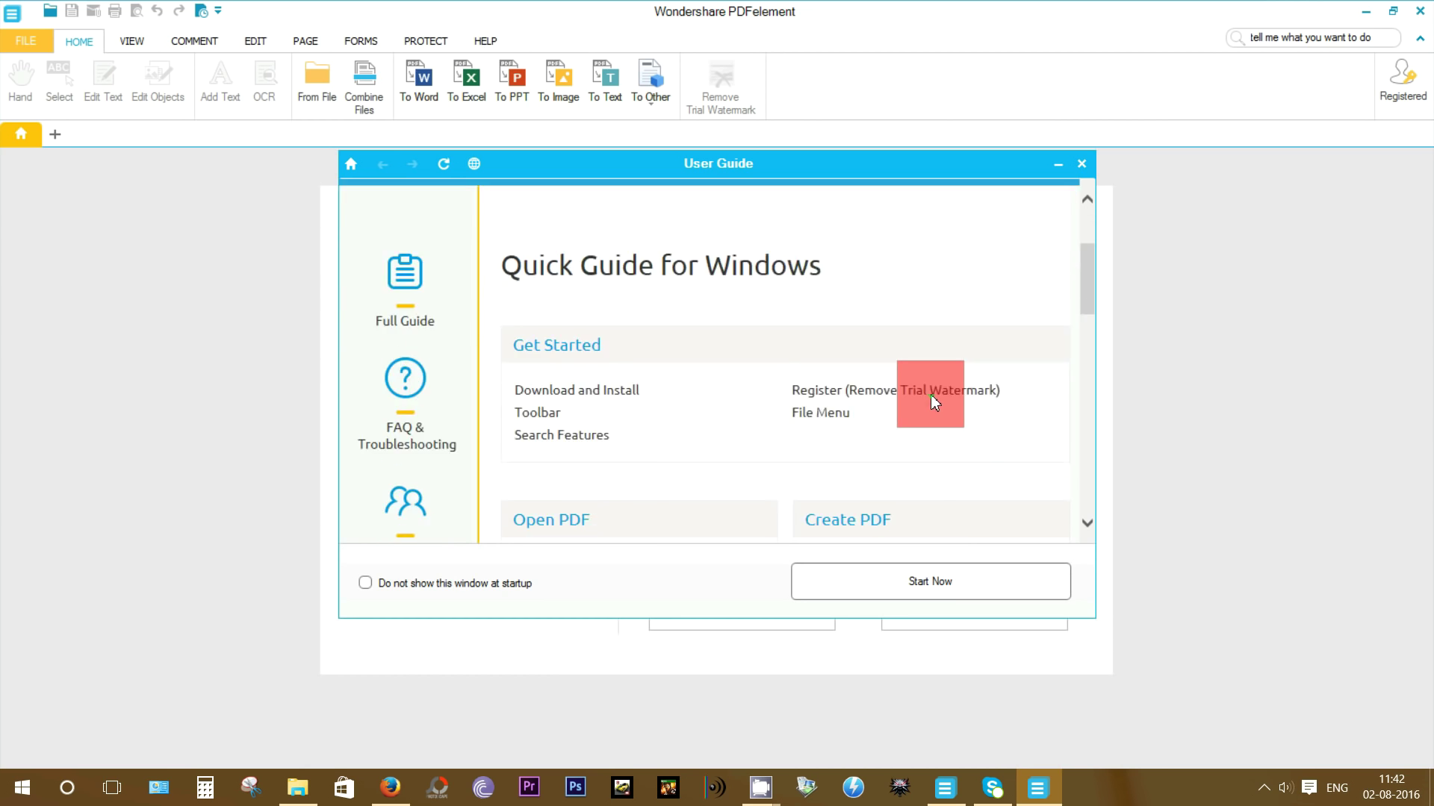
pyautogui.scroll(10, 932, 403)
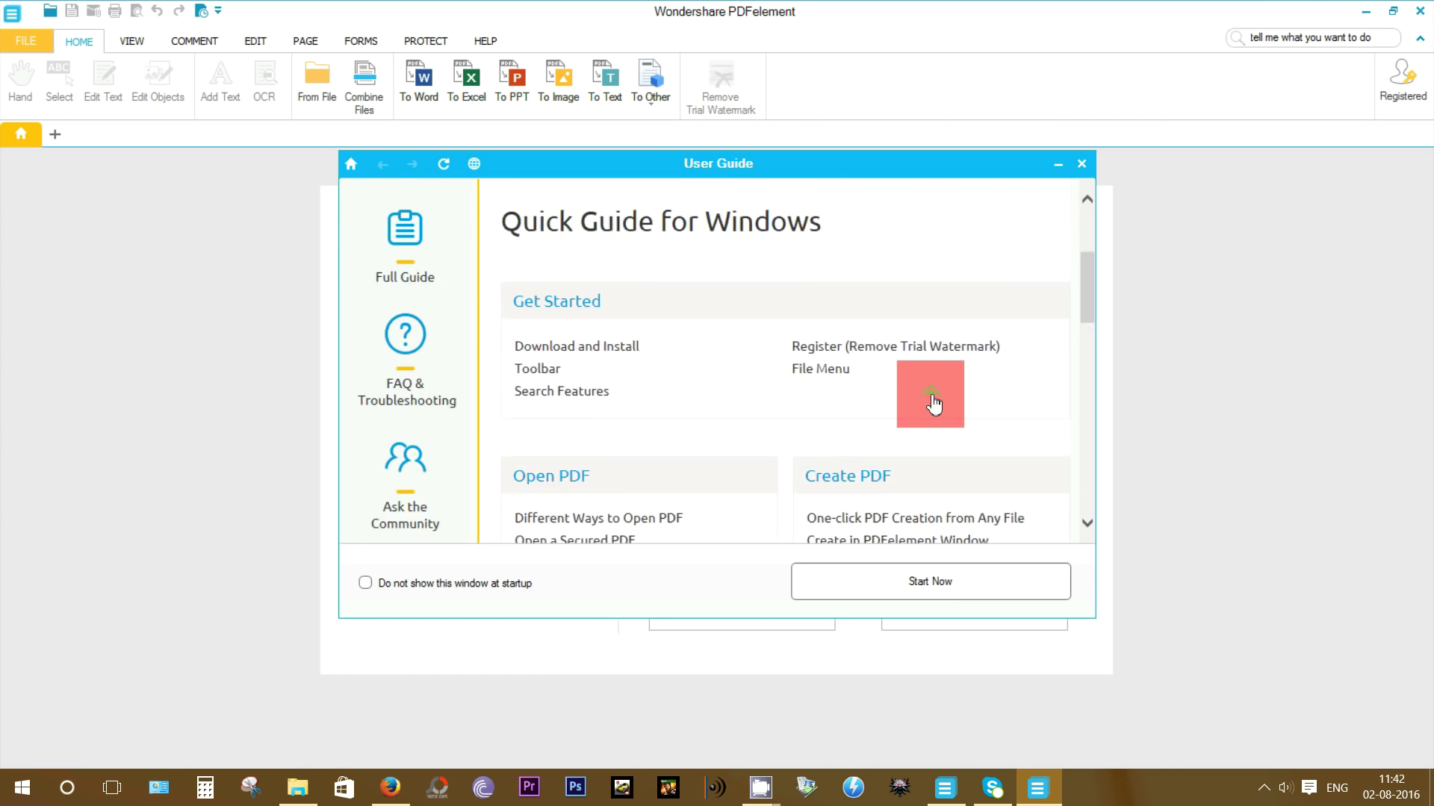
pyautogui.click(1081, 164)
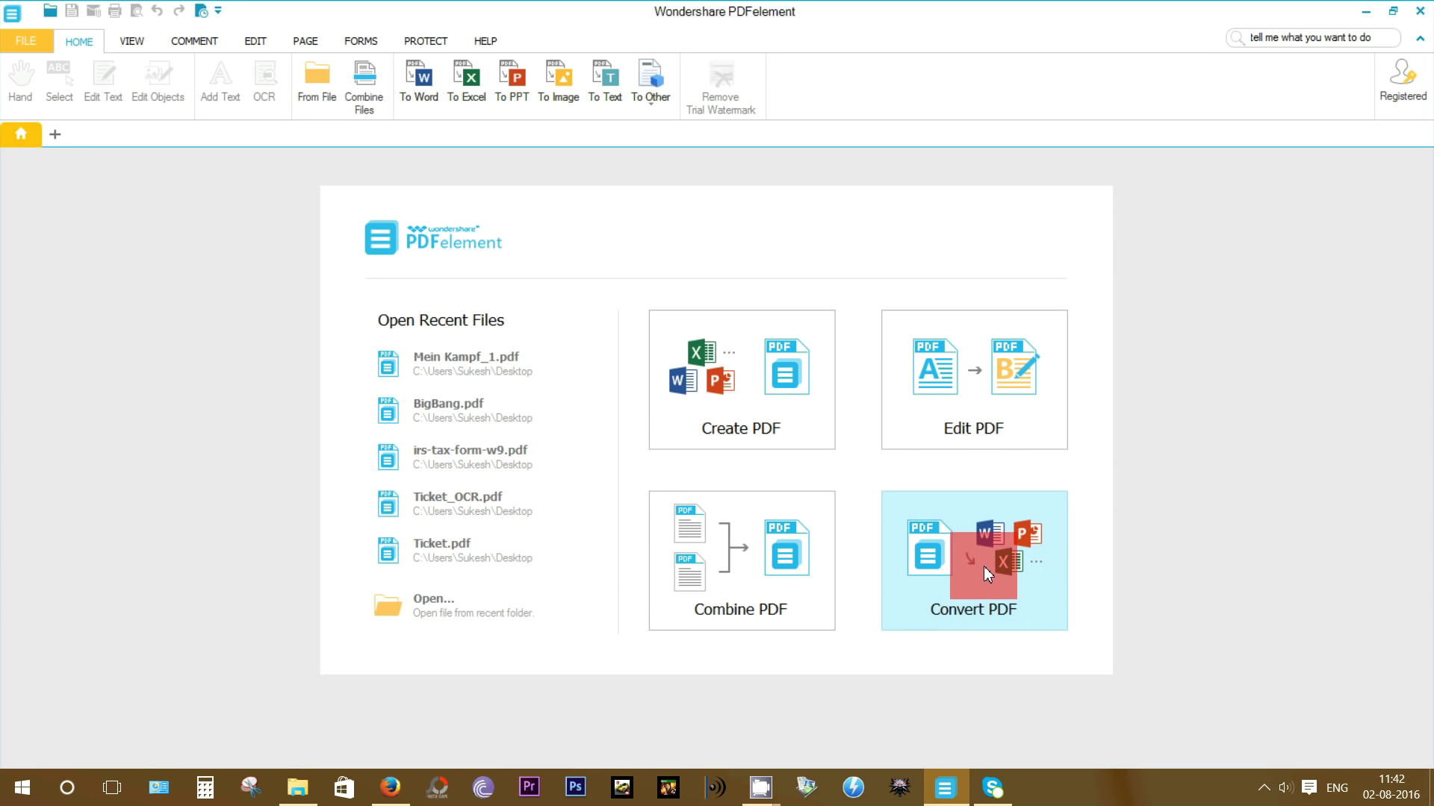
pyautogui.click(757, 389)
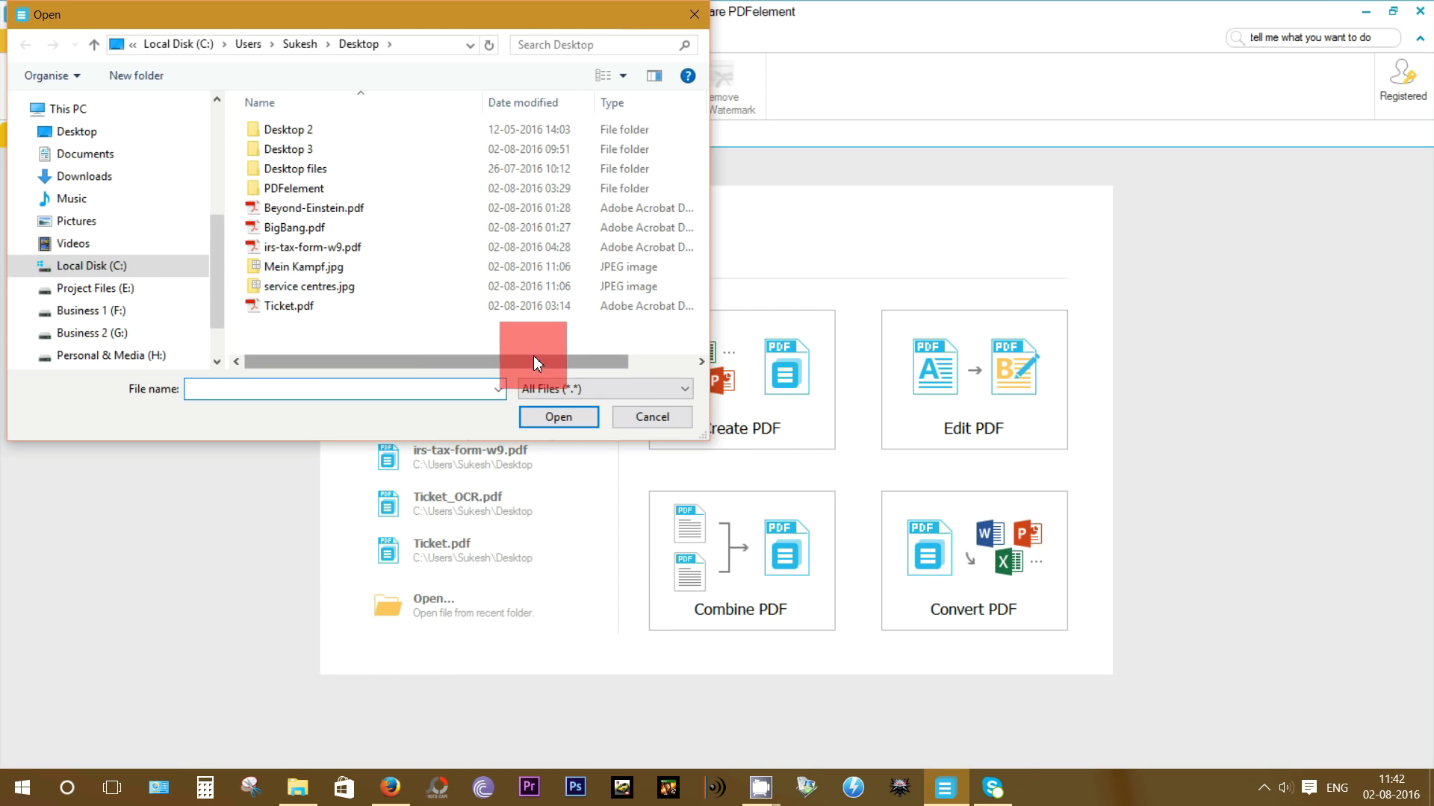
# Create a PDF from the Mein Kampf.jpg image.
pyautogui.click(302, 268)
pyautogui.click(554, 423)
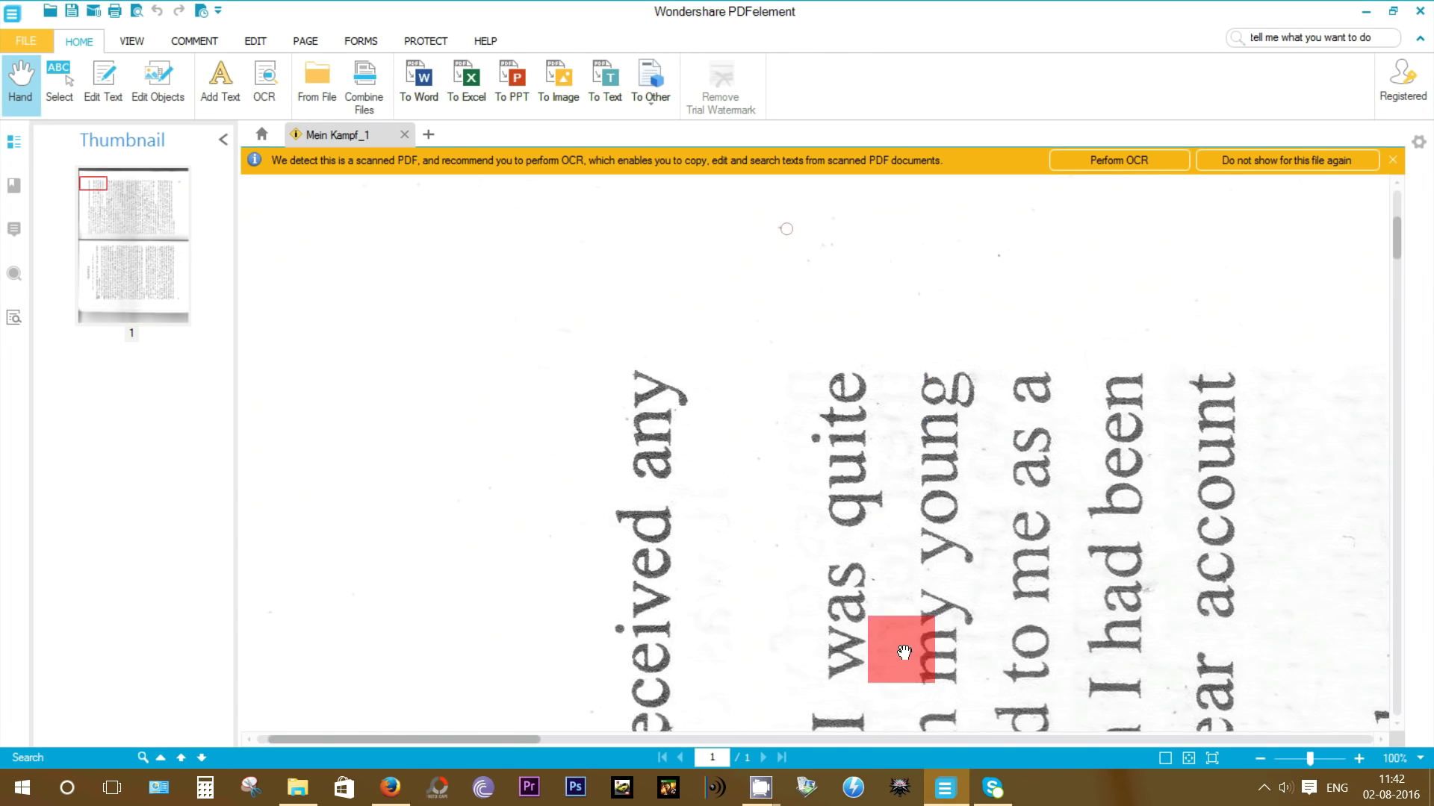
pyautogui.scroll(-5, 903, 652)
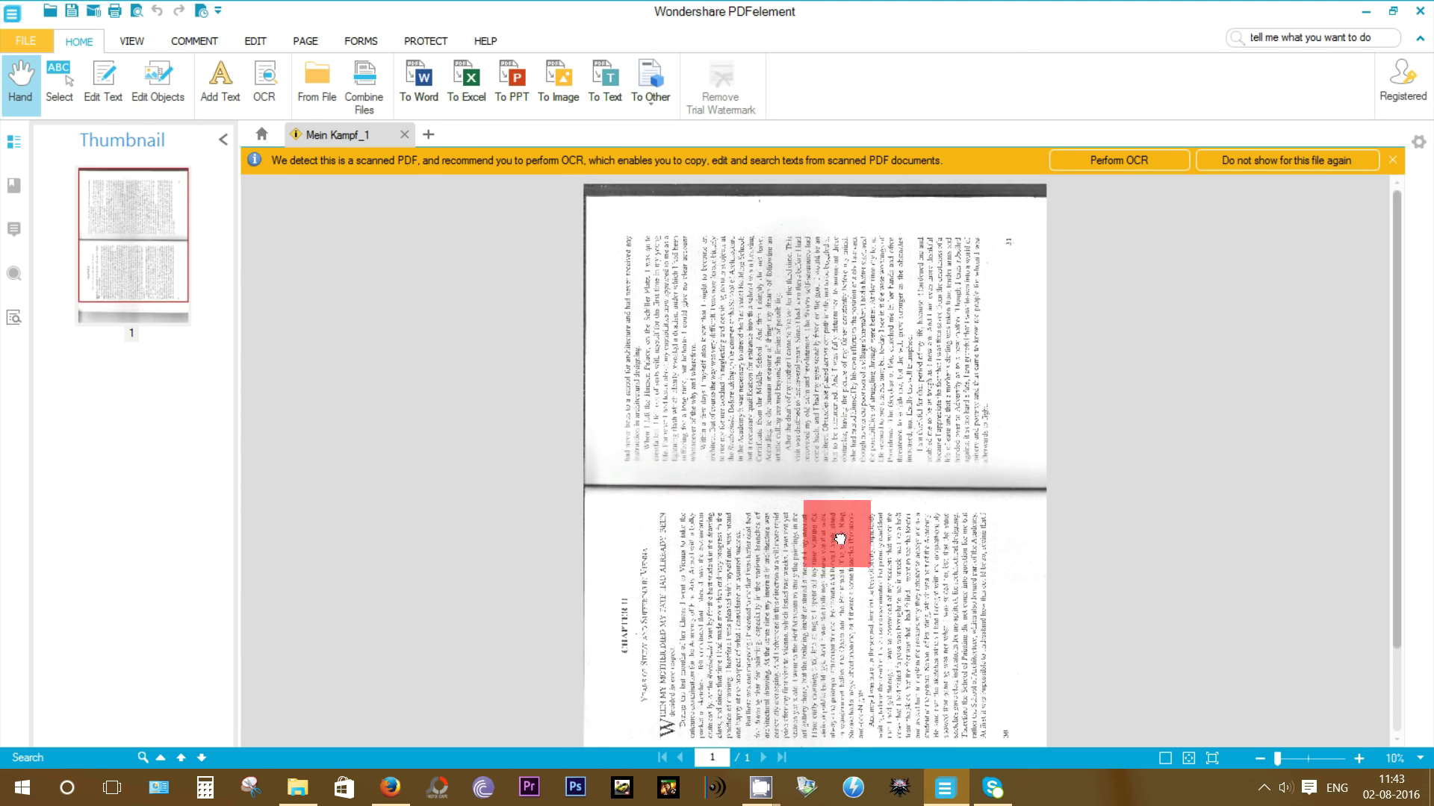
pyautogui.scroll(-1, 839, 537)
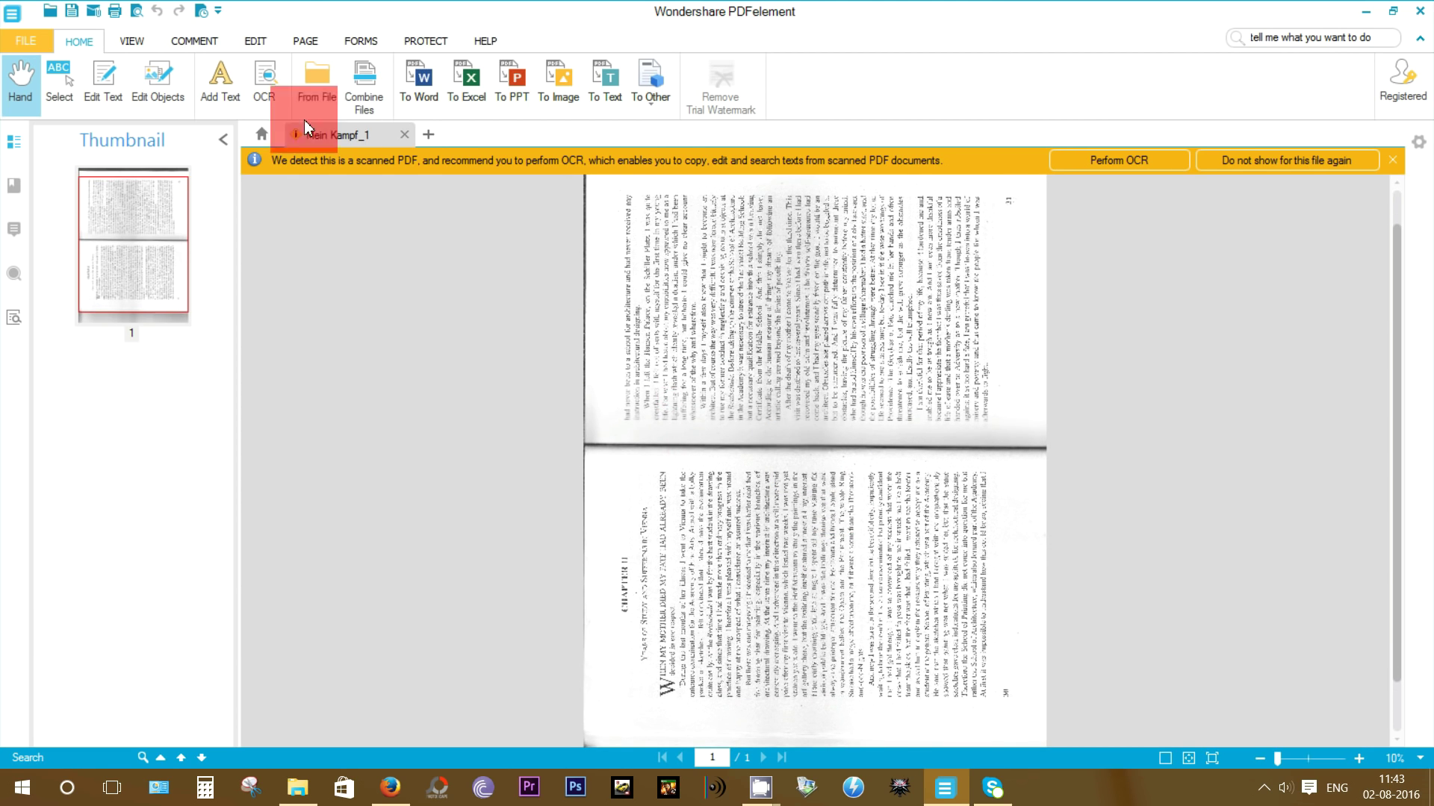
# Rotate the page a quarter-turn clockwise so the text reads upright.
pyautogui.click(308, 41)
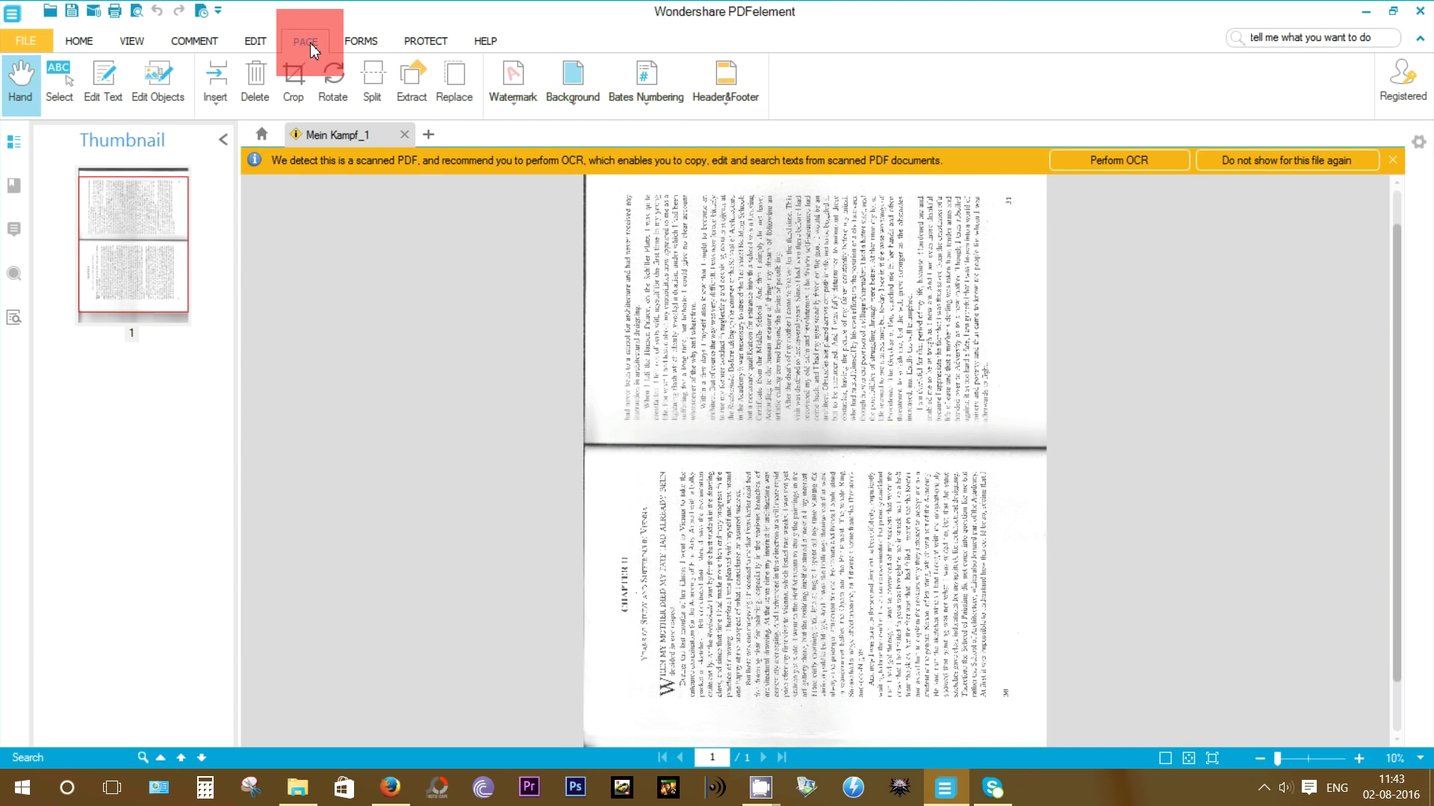
pyautogui.click(336, 95)
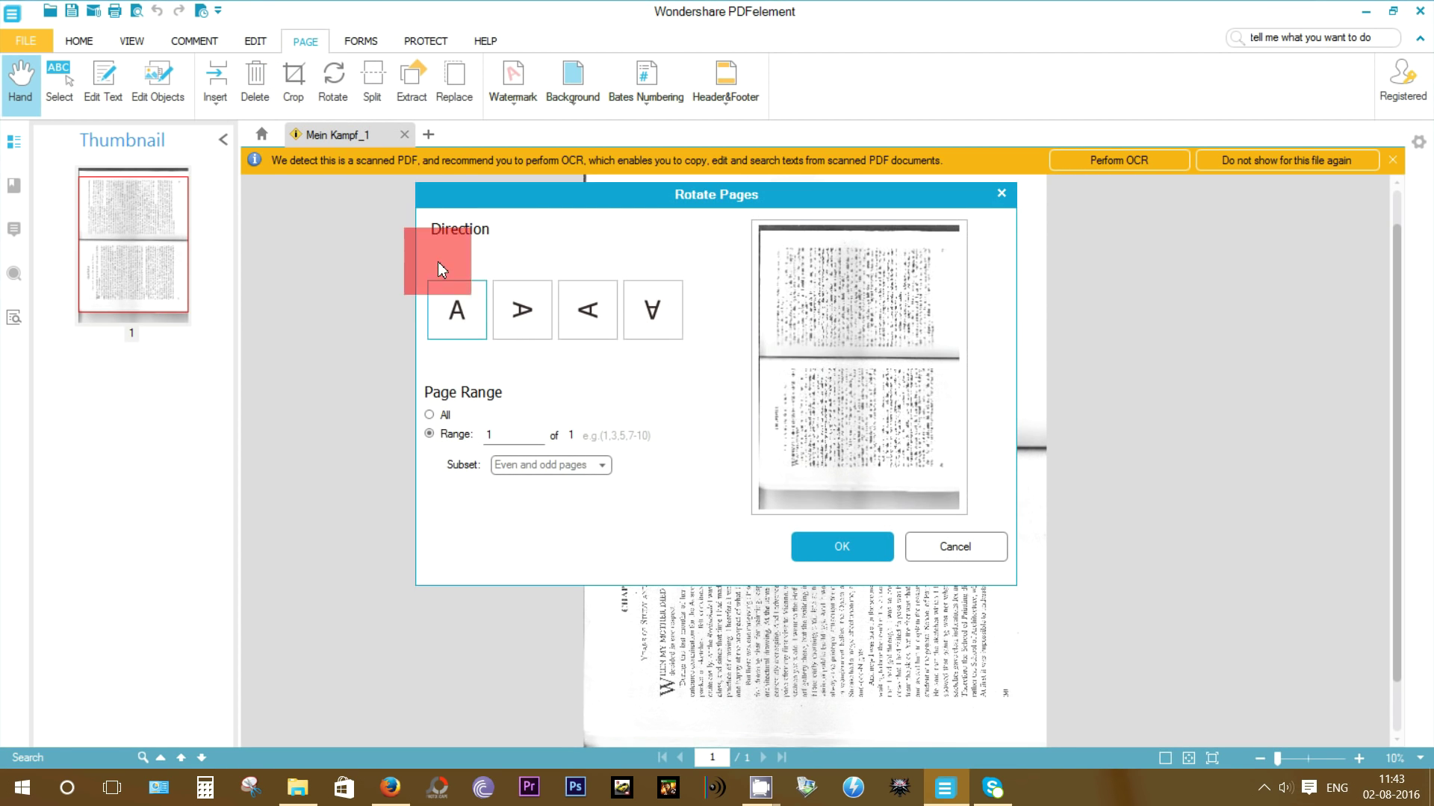
pyautogui.click(520, 312)
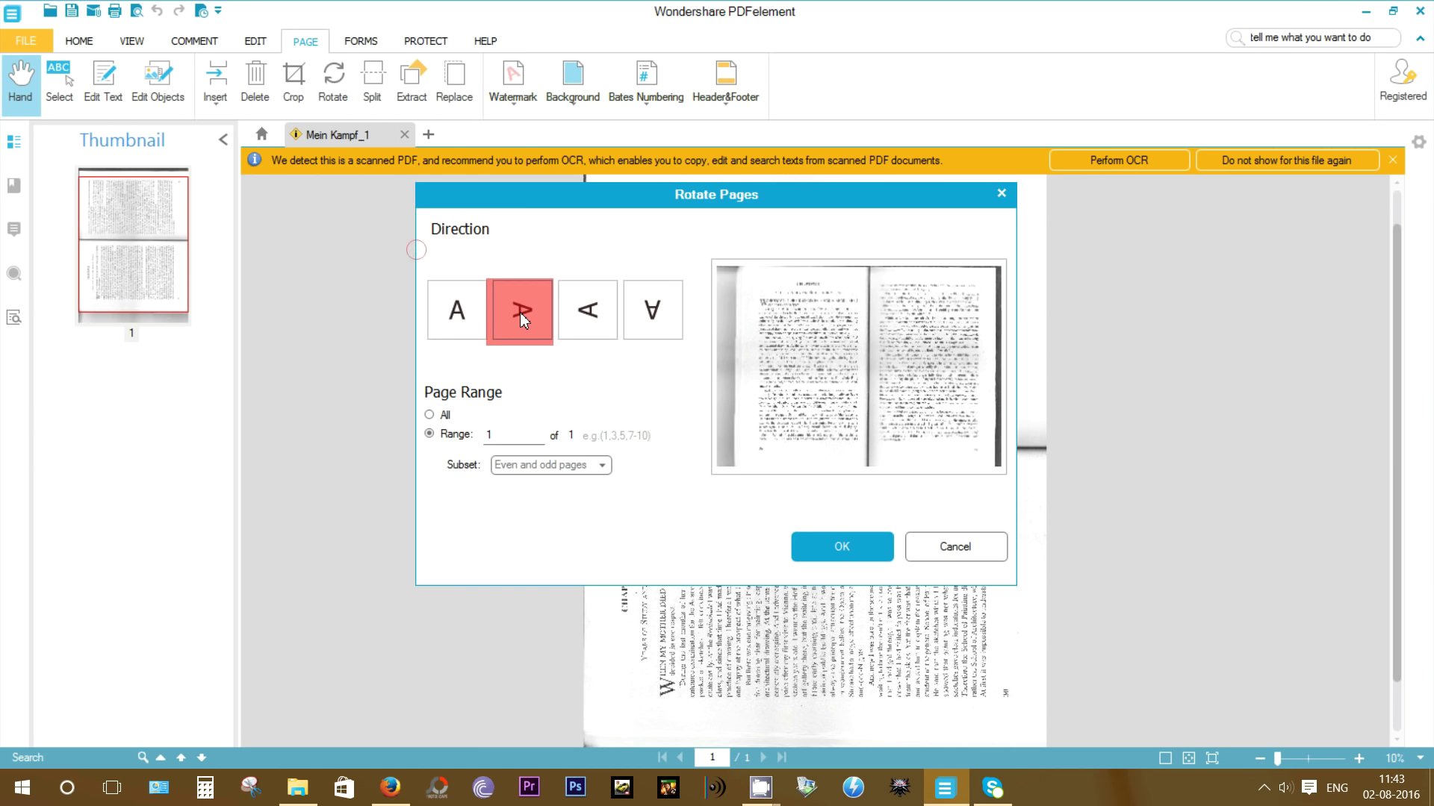
pyautogui.click(867, 546)
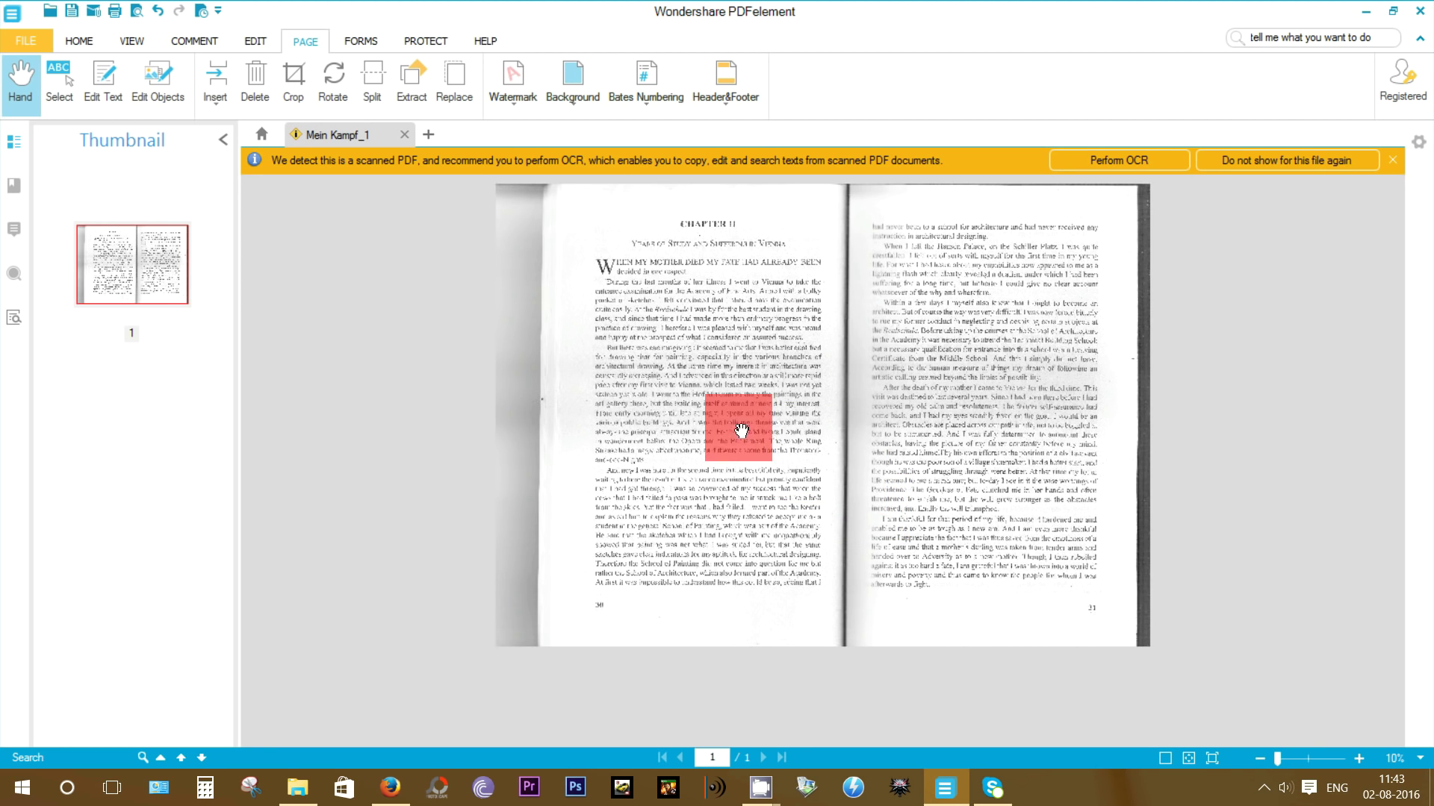
# Start OCR on the scanned page and open its recognition settings.
pyautogui.click(251, 44)
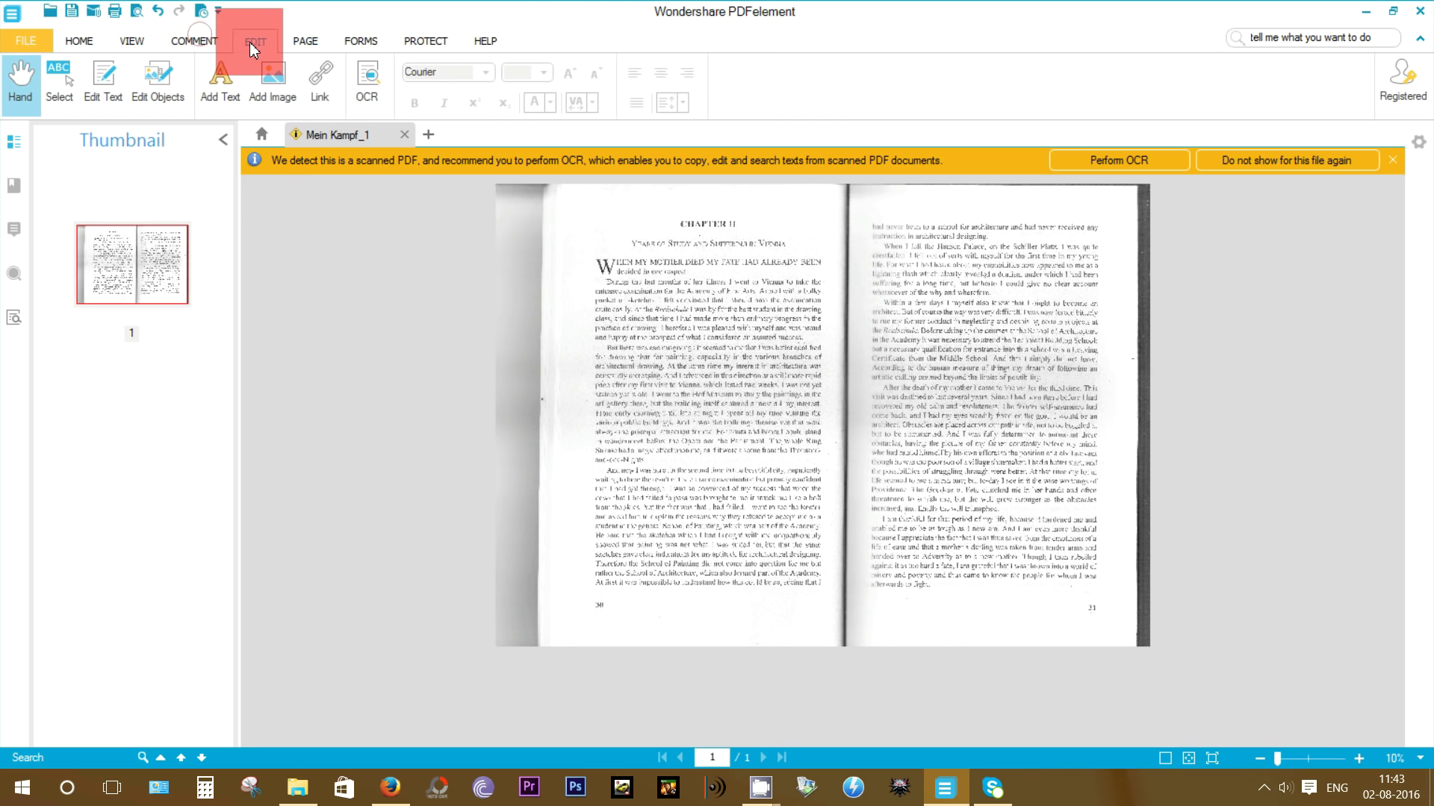
pyautogui.click(364, 89)
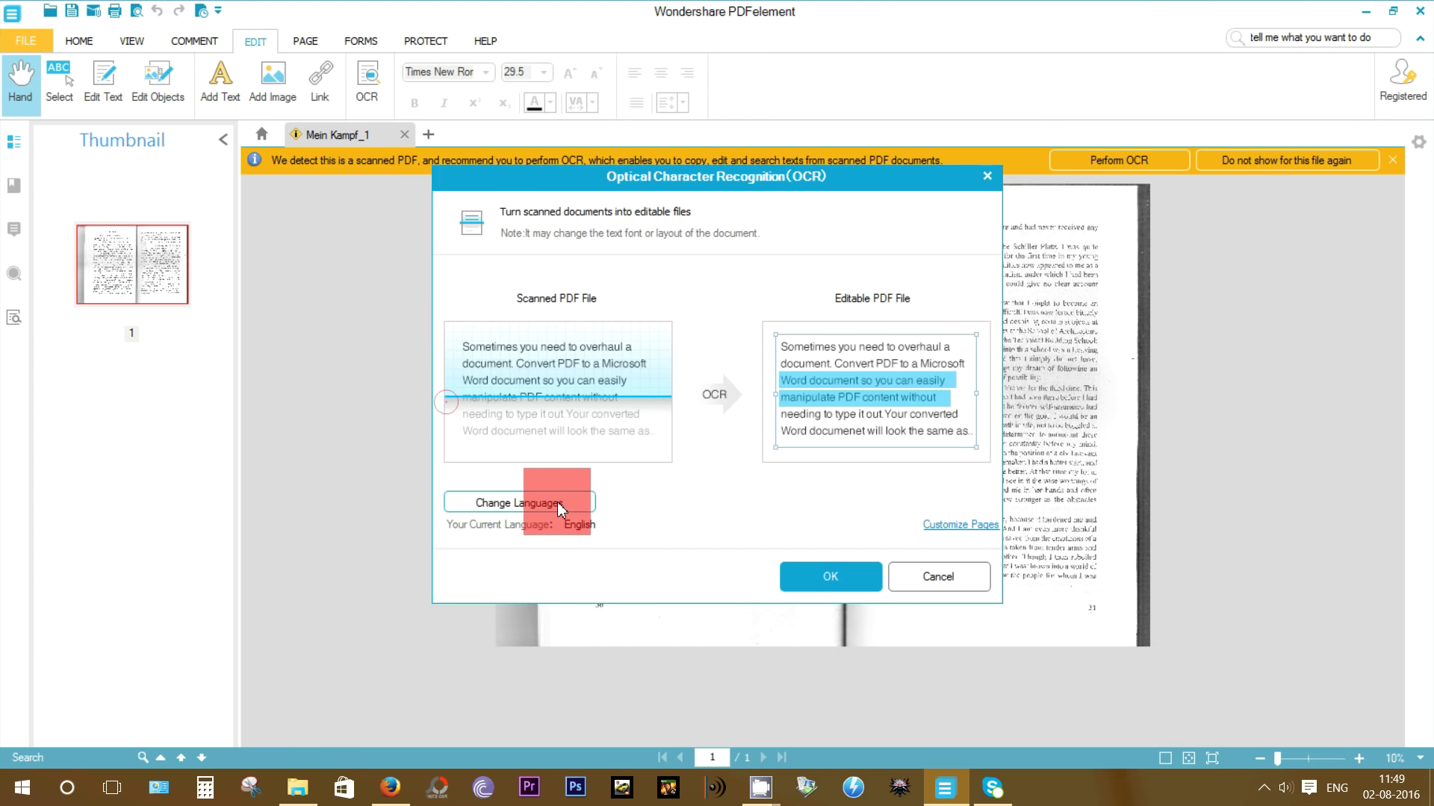
pyautogui.click(557, 502)
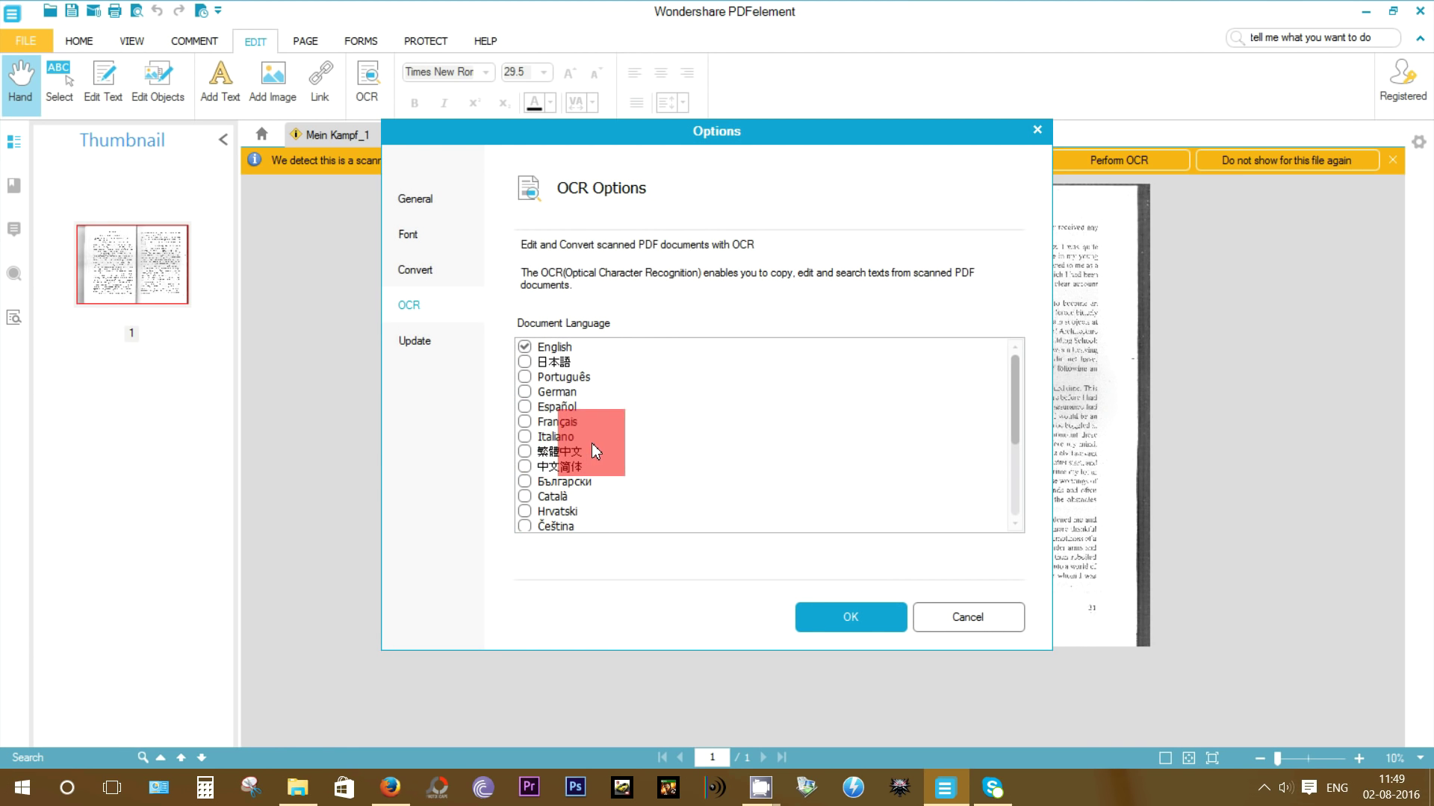
pyautogui.scroll(-1, 593, 446)
pyautogui.scroll(-1, 591, 442)
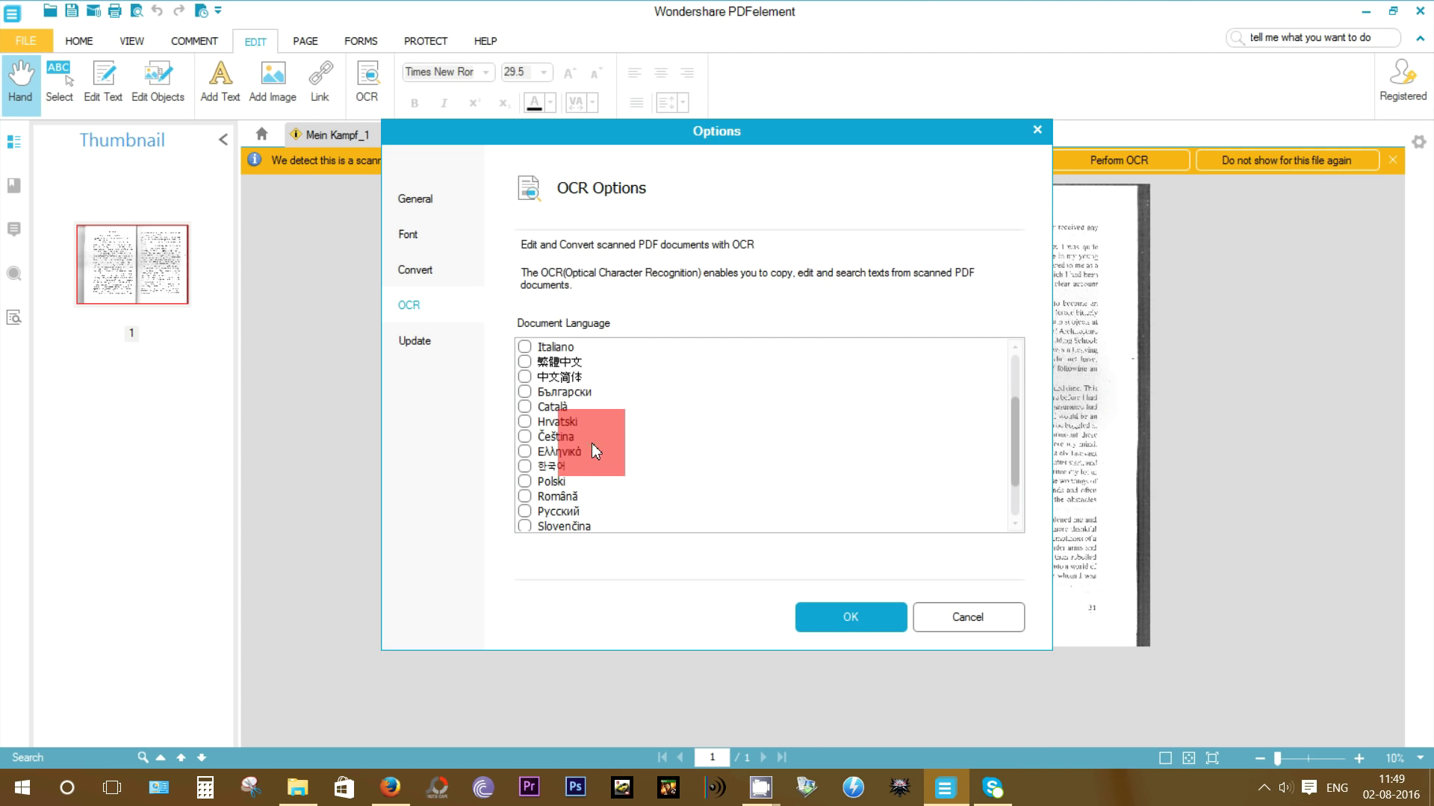
pyautogui.scroll(-1, 595, 450)
pyautogui.scroll(-1, 592, 448)
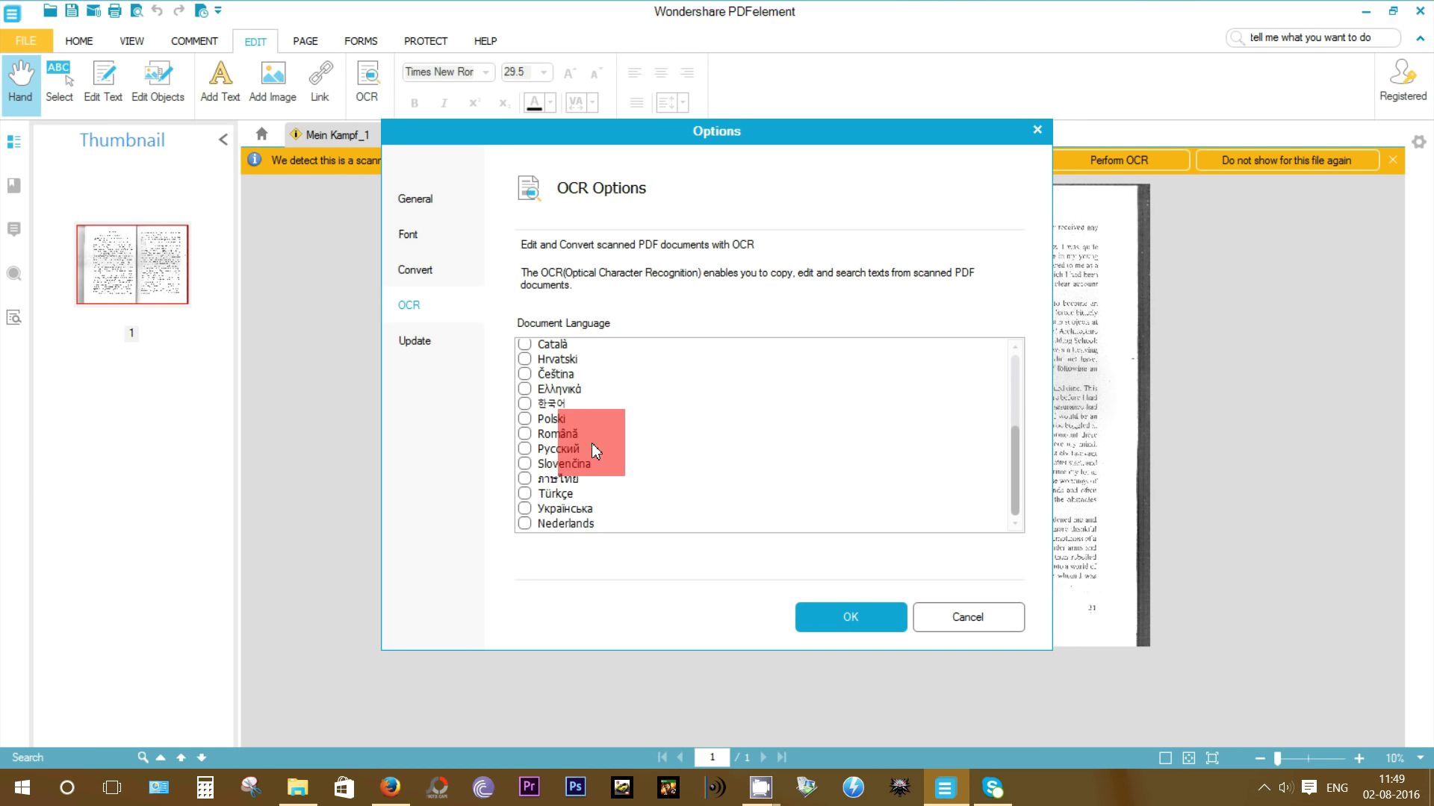
# Review the general, font and conversion options, setting Word image quality to Keep Original DPI.
pyautogui.click(420, 200)
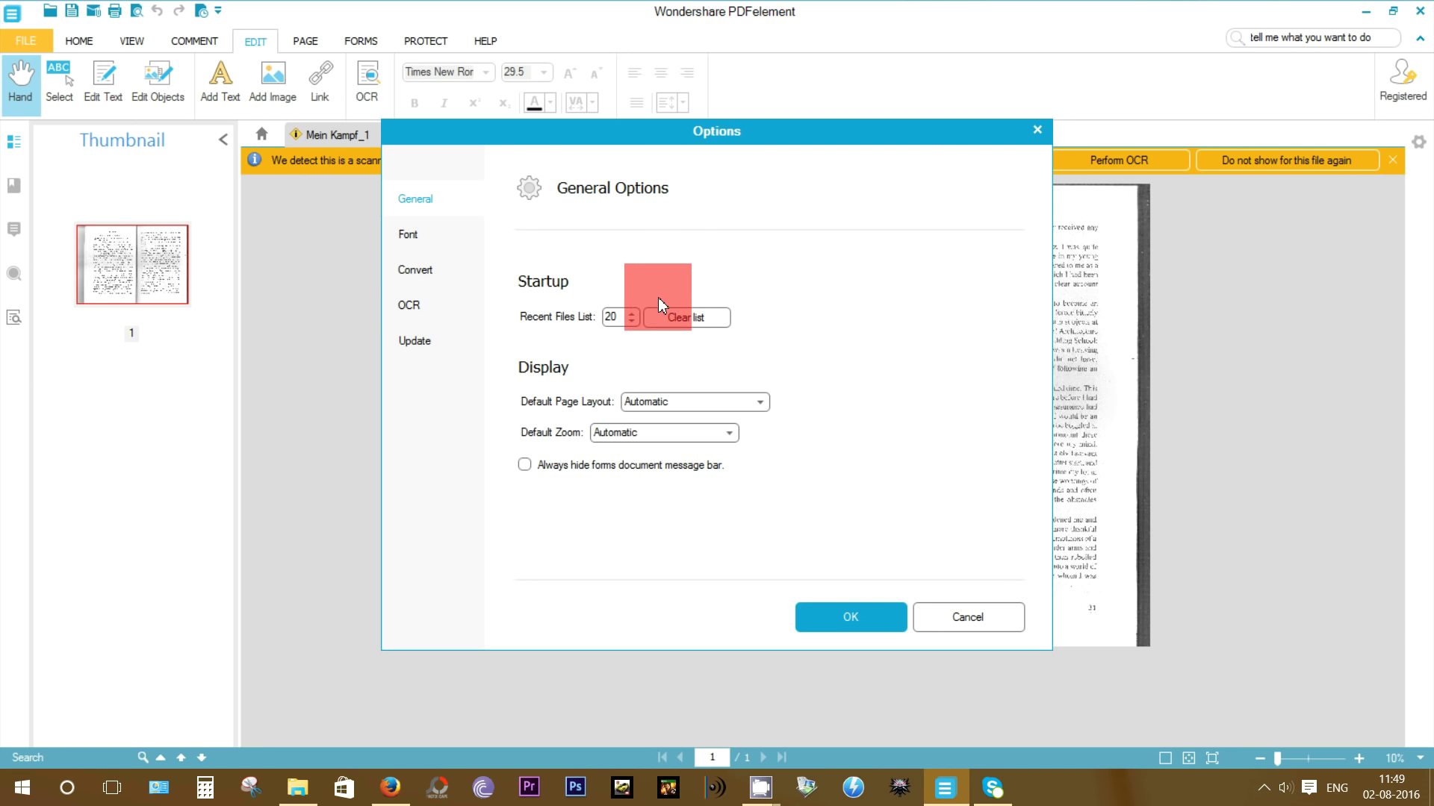
pyautogui.click(404, 236)
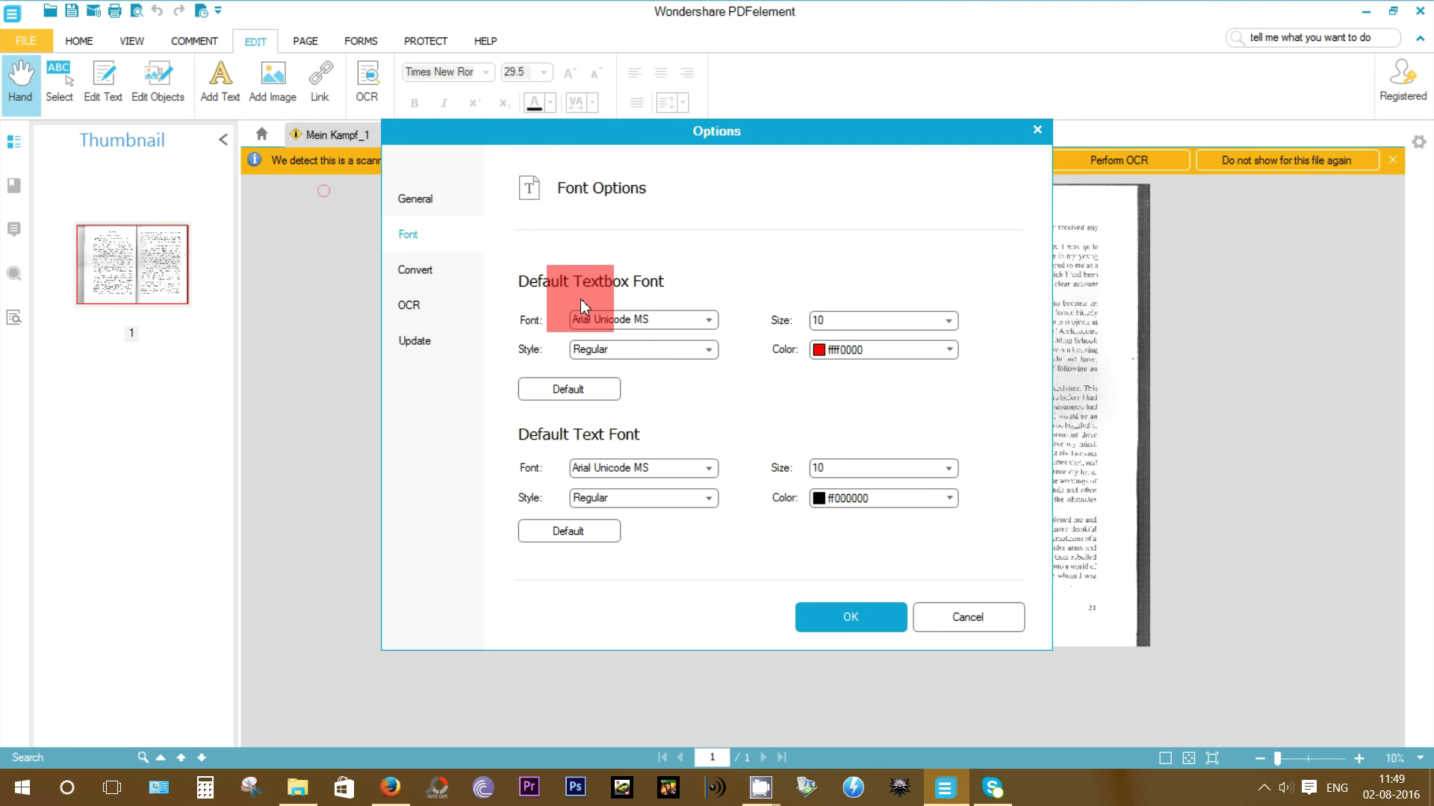
pyautogui.click(711, 320)
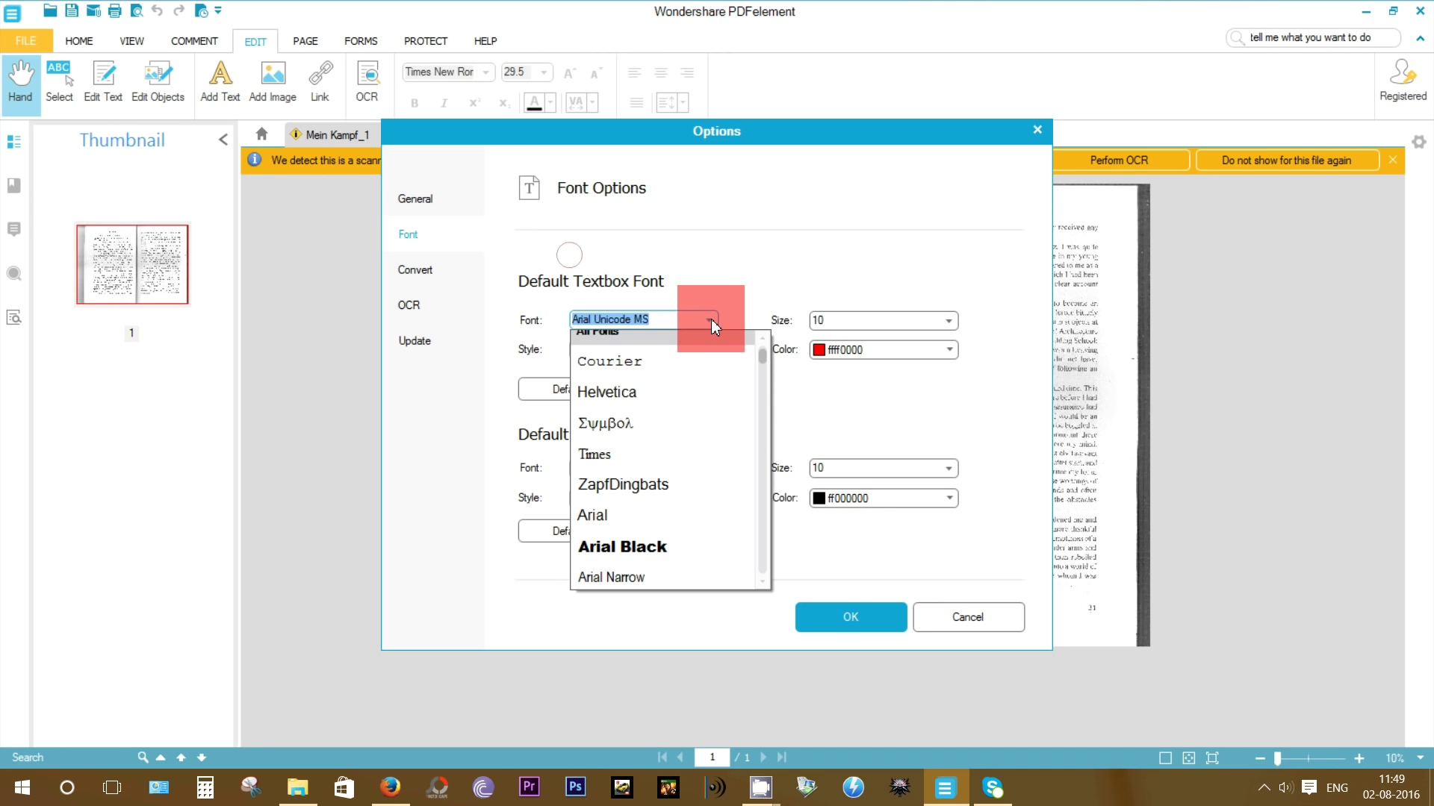
pyautogui.click(711, 320)
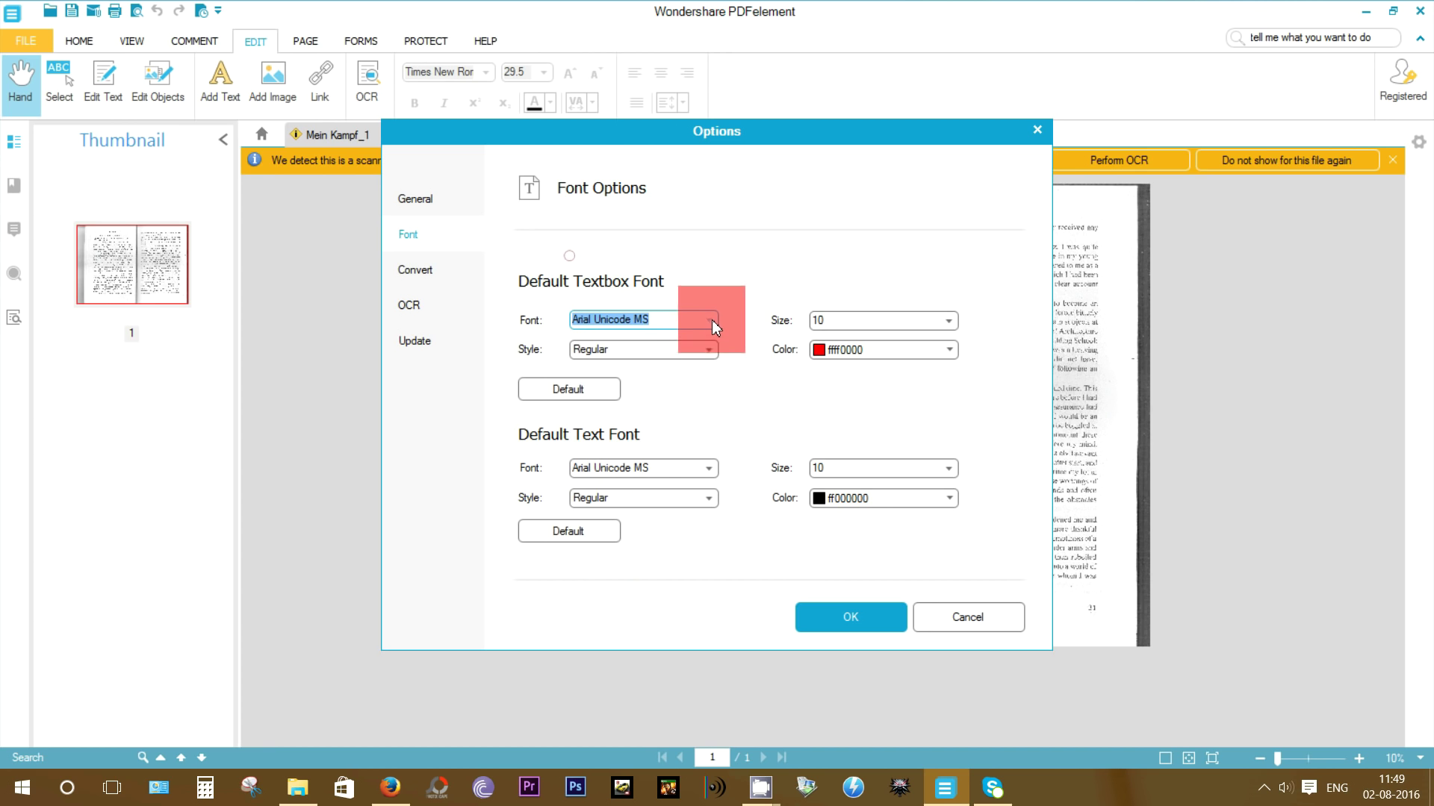
pyautogui.click(414, 272)
pyautogui.click(577, 241)
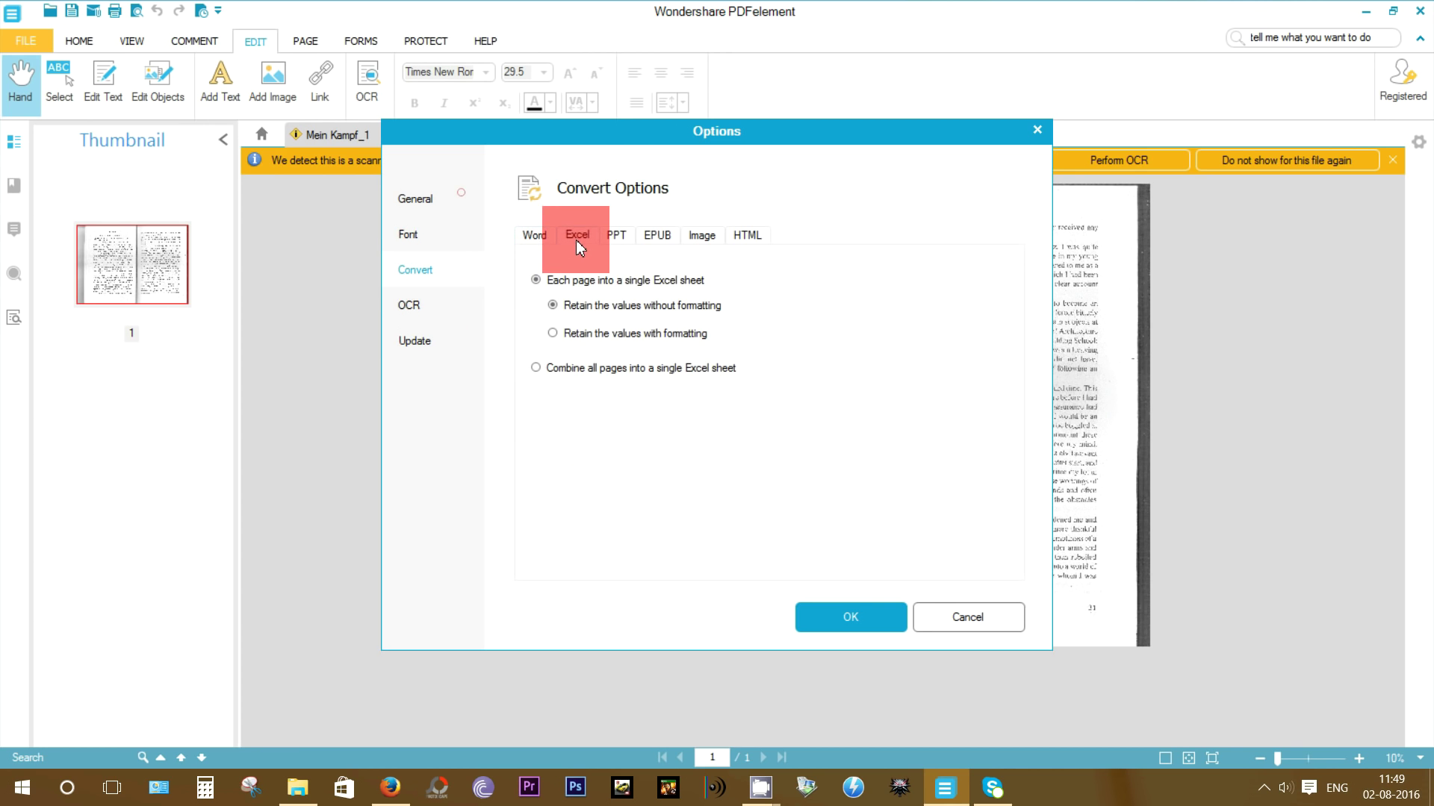
pyautogui.click(610, 239)
pyautogui.click(655, 238)
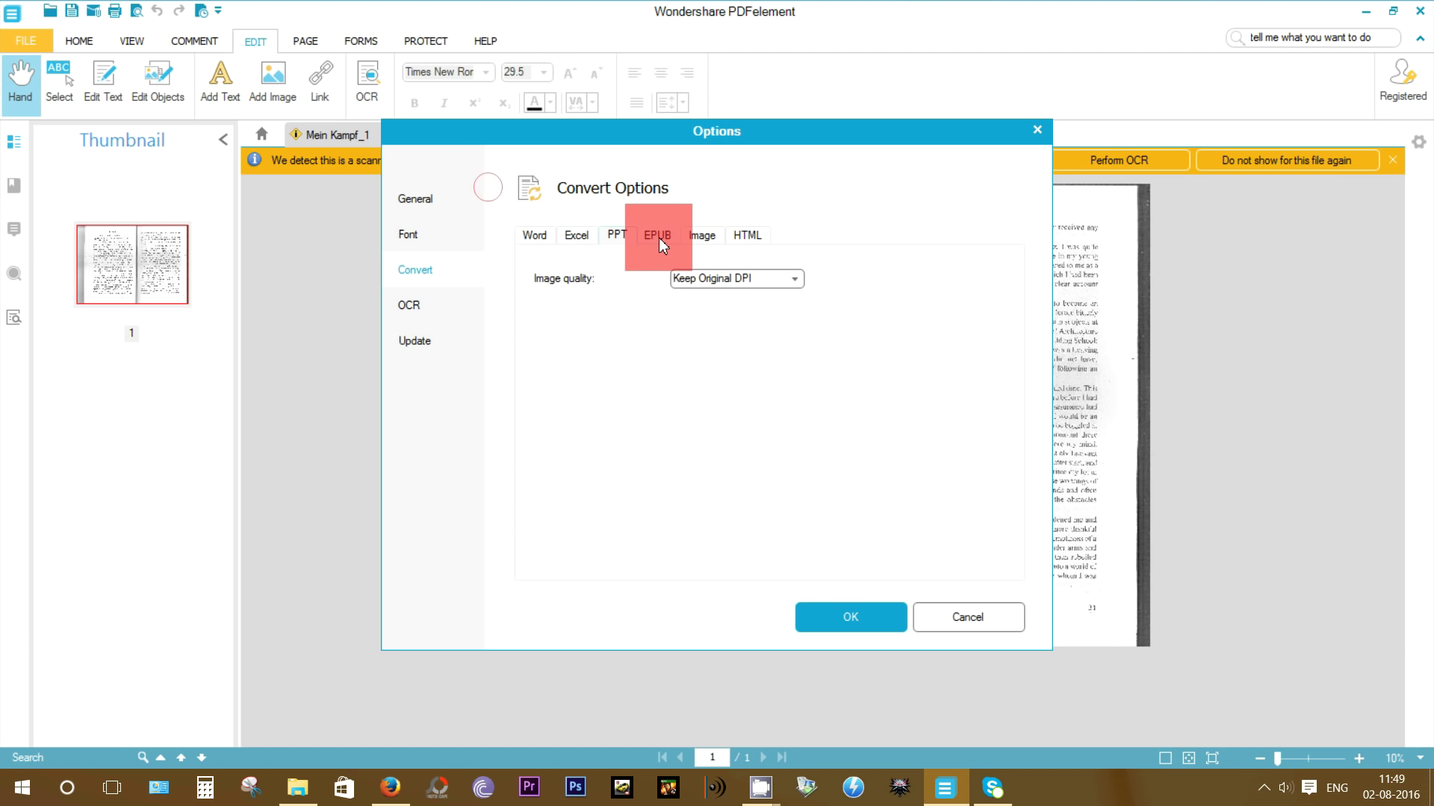
pyautogui.click(706, 236)
pyautogui.click(747, 236)
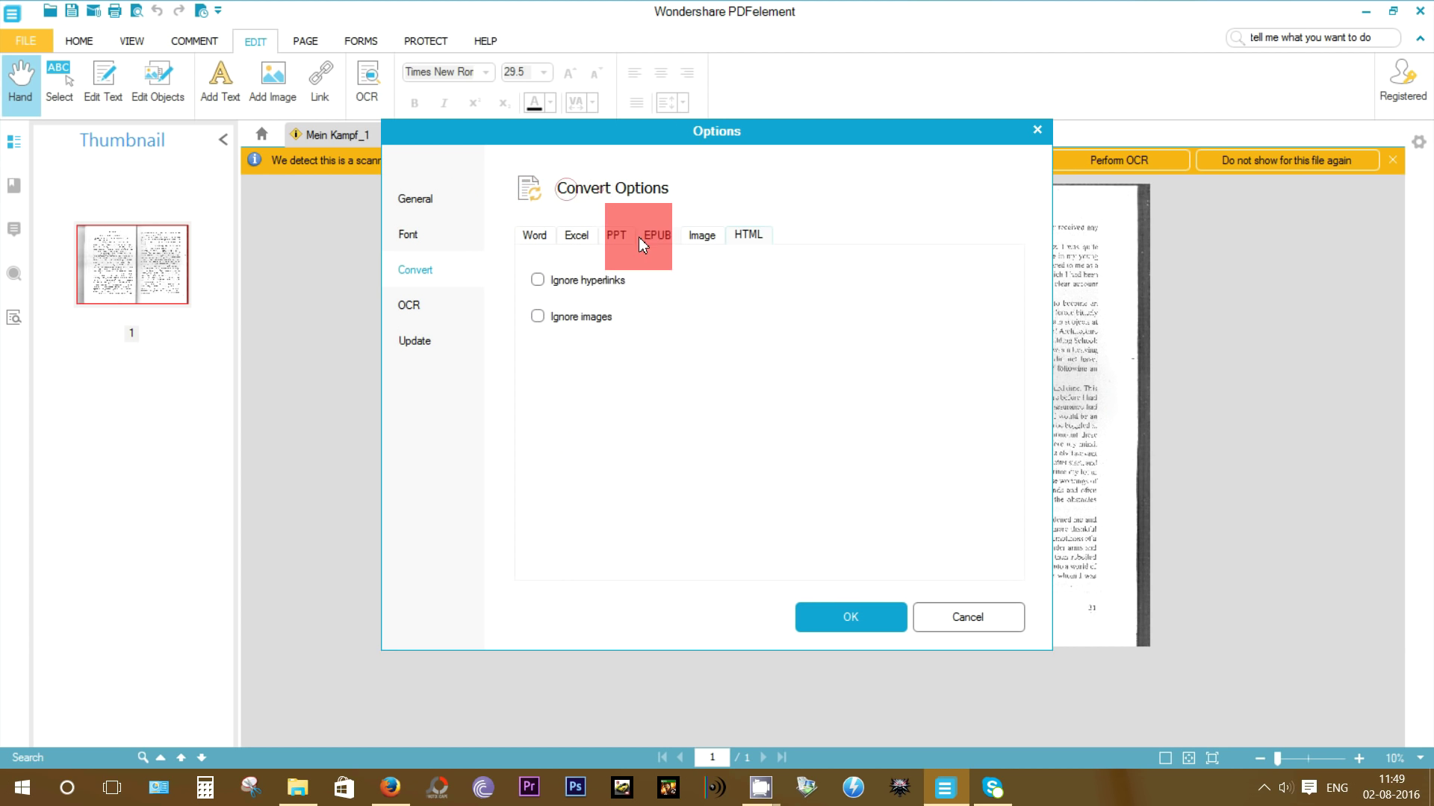
pyautogui.click(535, 236)
pyautogui.click(793, 276)
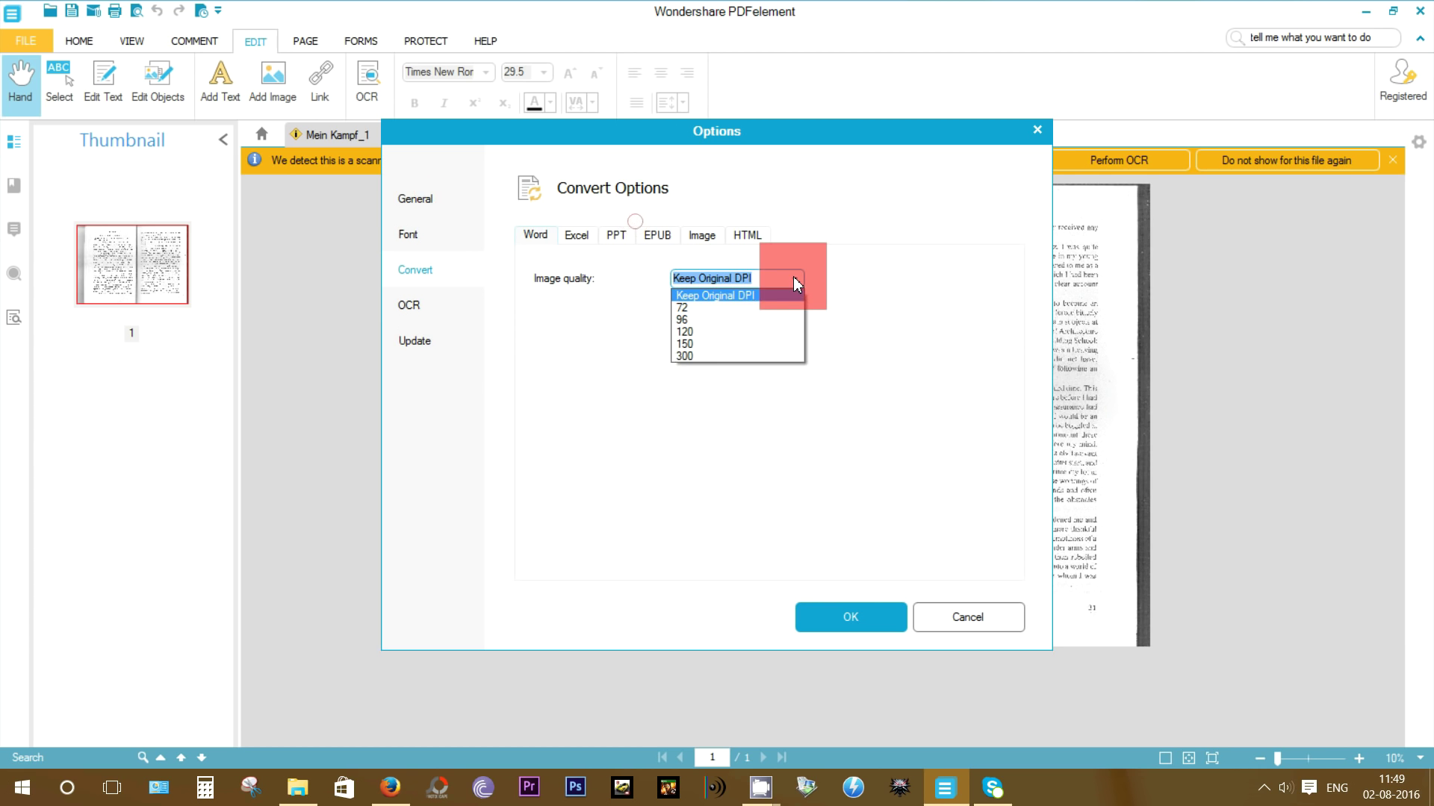
pyautogui.click(793, 277)
# Keep English as the OCR language, save the settings, and run text recognition.
pyautogui.click(416, 303)
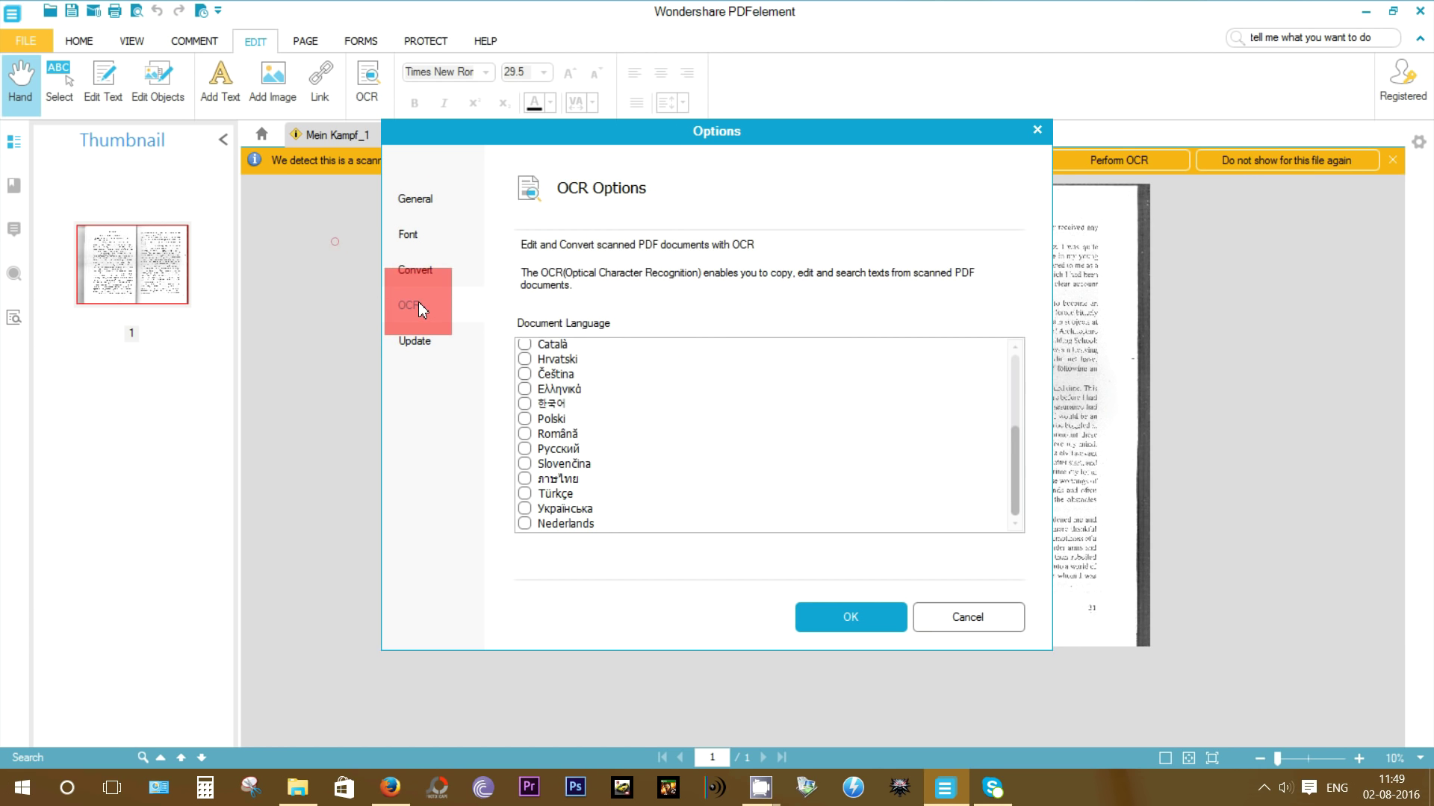
pyautogui.scroll(5, 823, 450)
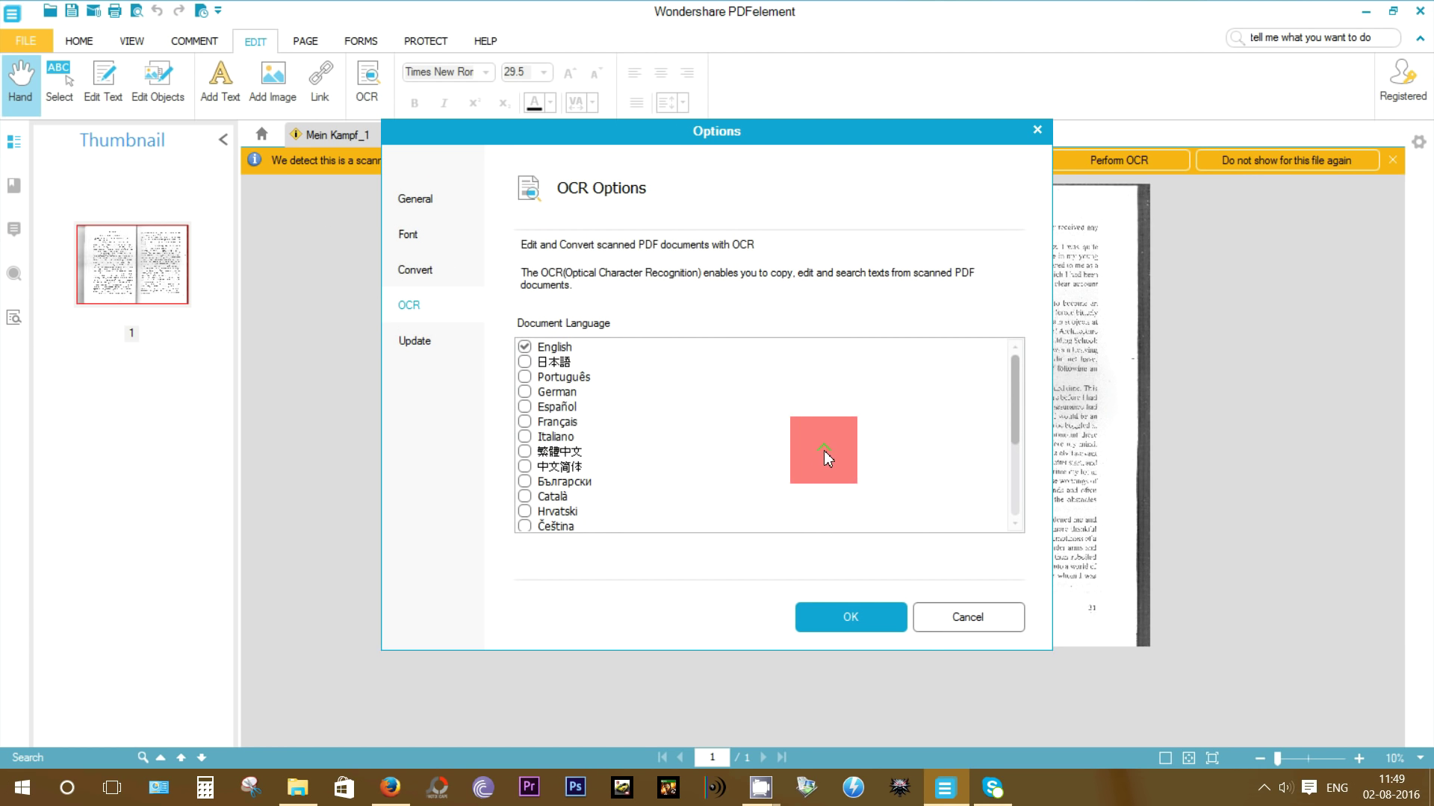
pyautogui.click(884, 625)
pyautogui.click(825, 580)
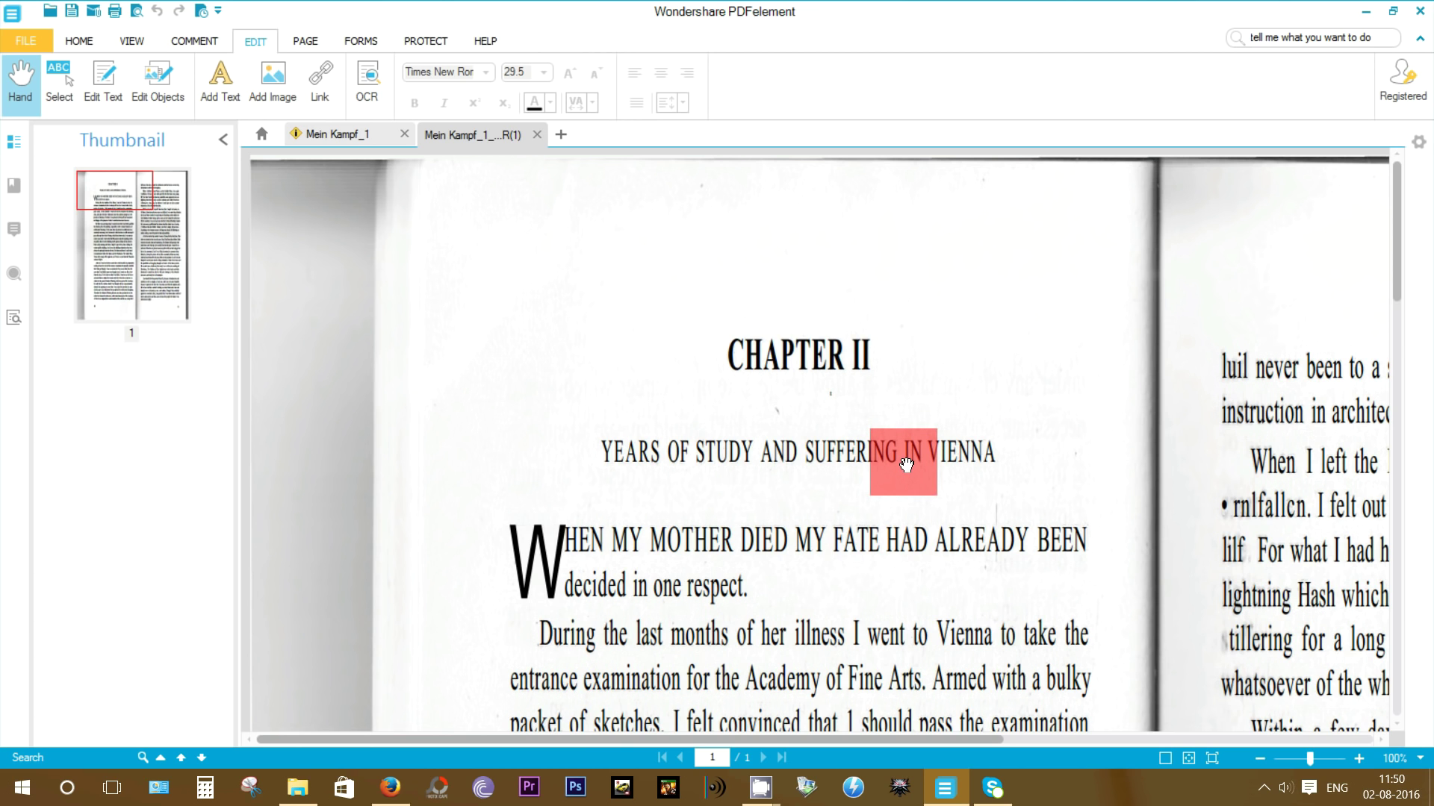
# With Edit Text, insert 'this is a text' after 'Realschle 1' in the first Chapter II paragraph.
pyautogui.scroll(-2, 906, 465)
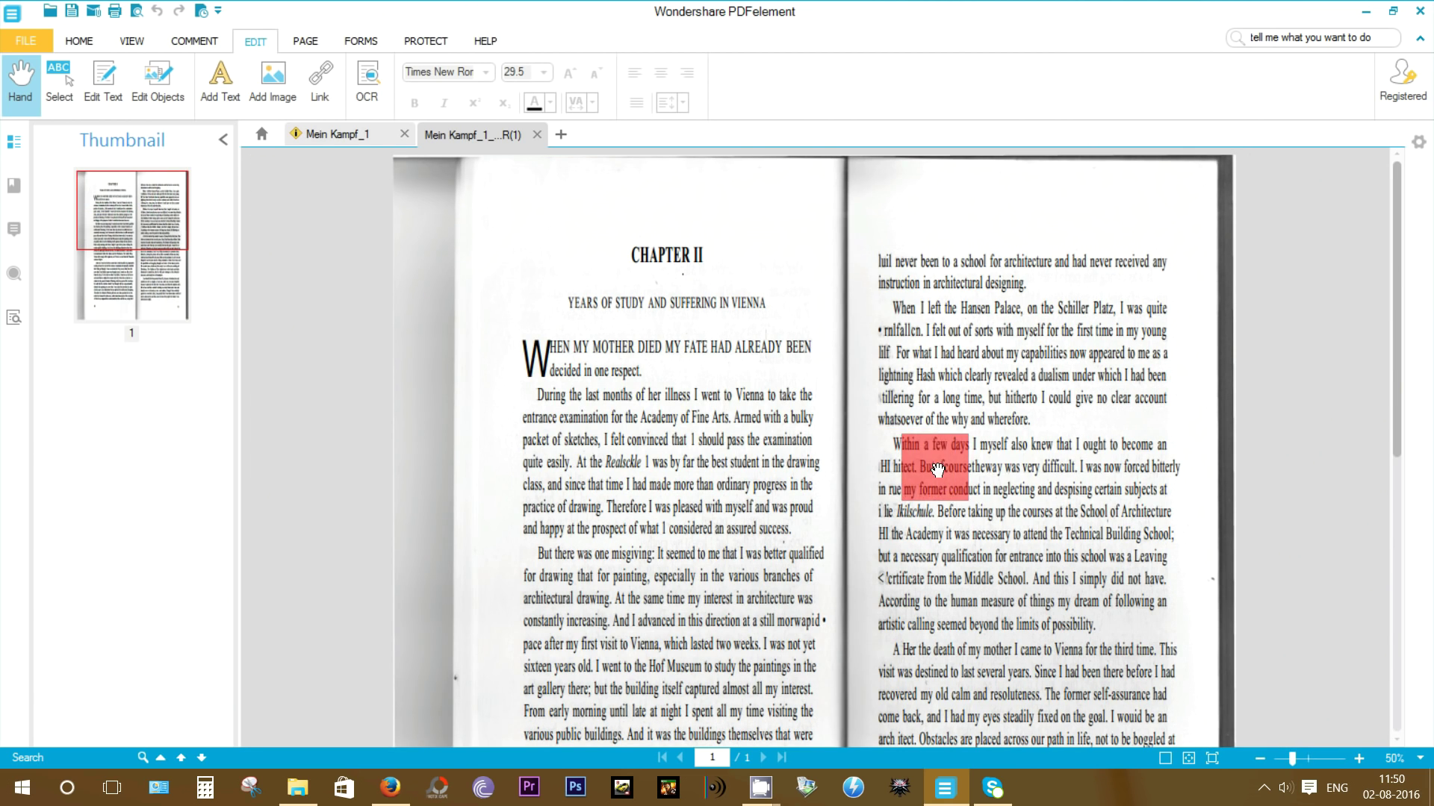
pyautogui.scroll(-5, 962, 507)
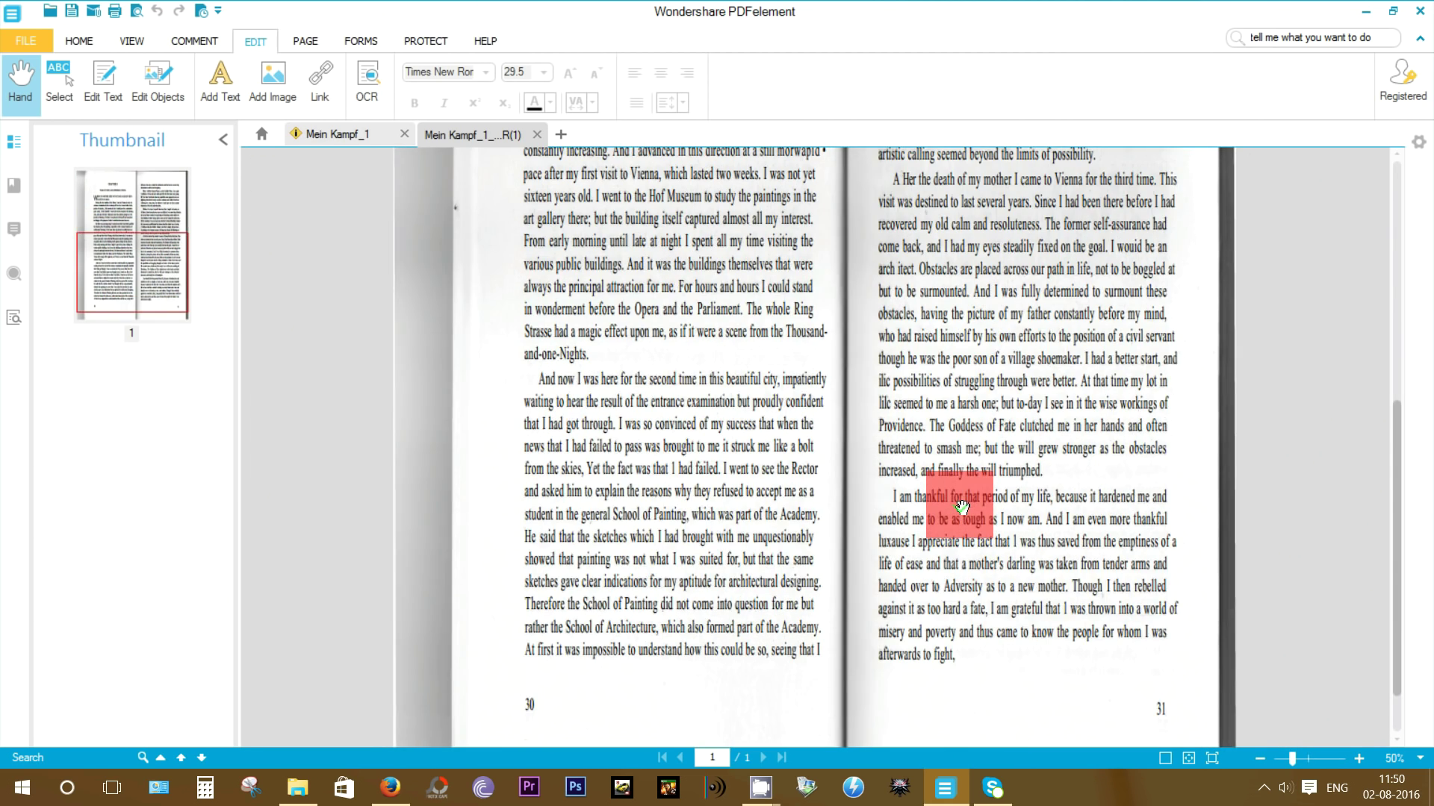
pyautogui.scroll(5, 962, 508)
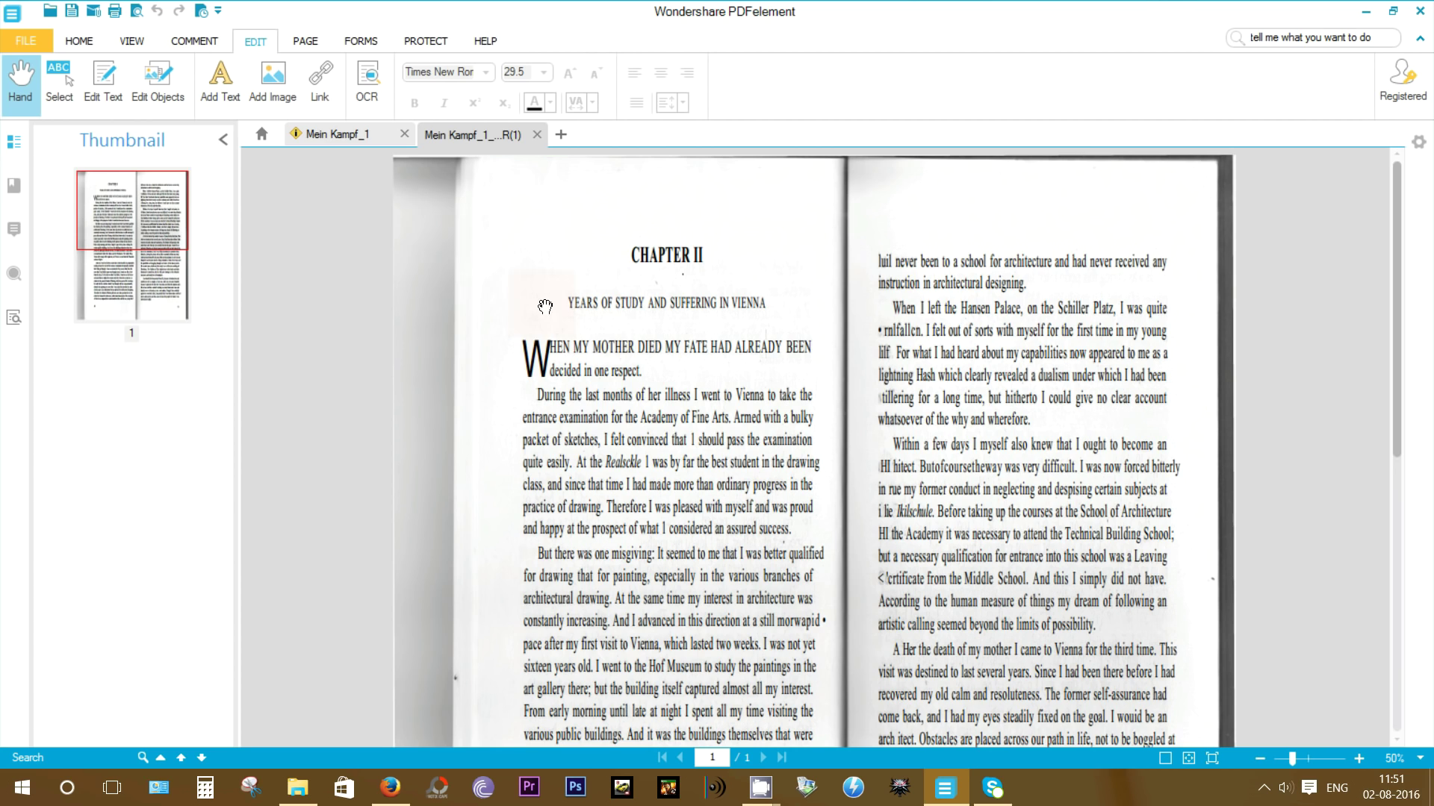
pyautogui.click(110, 99)
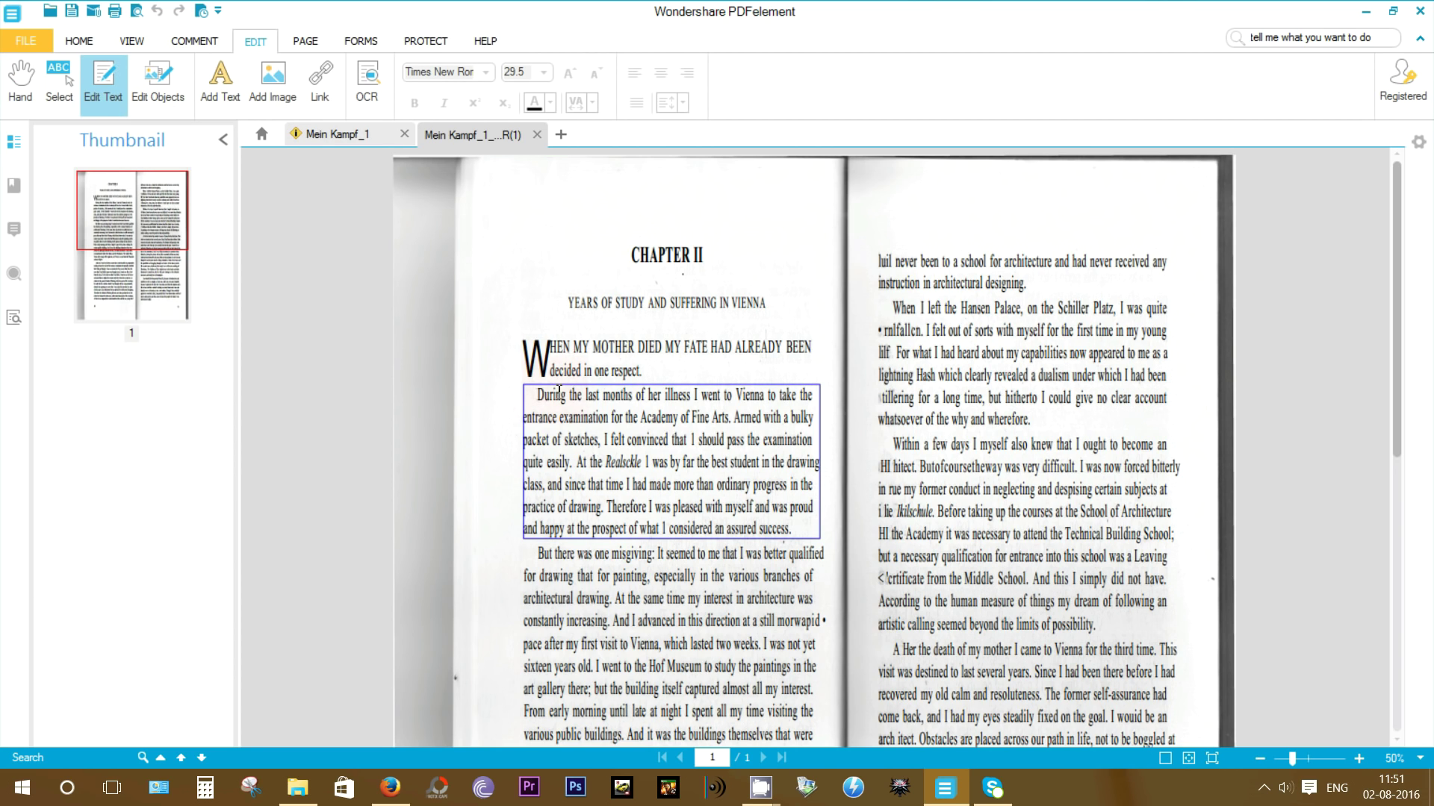
pyautogui.moveTo(537, 394); pyautogui.dragTo(790, 531)
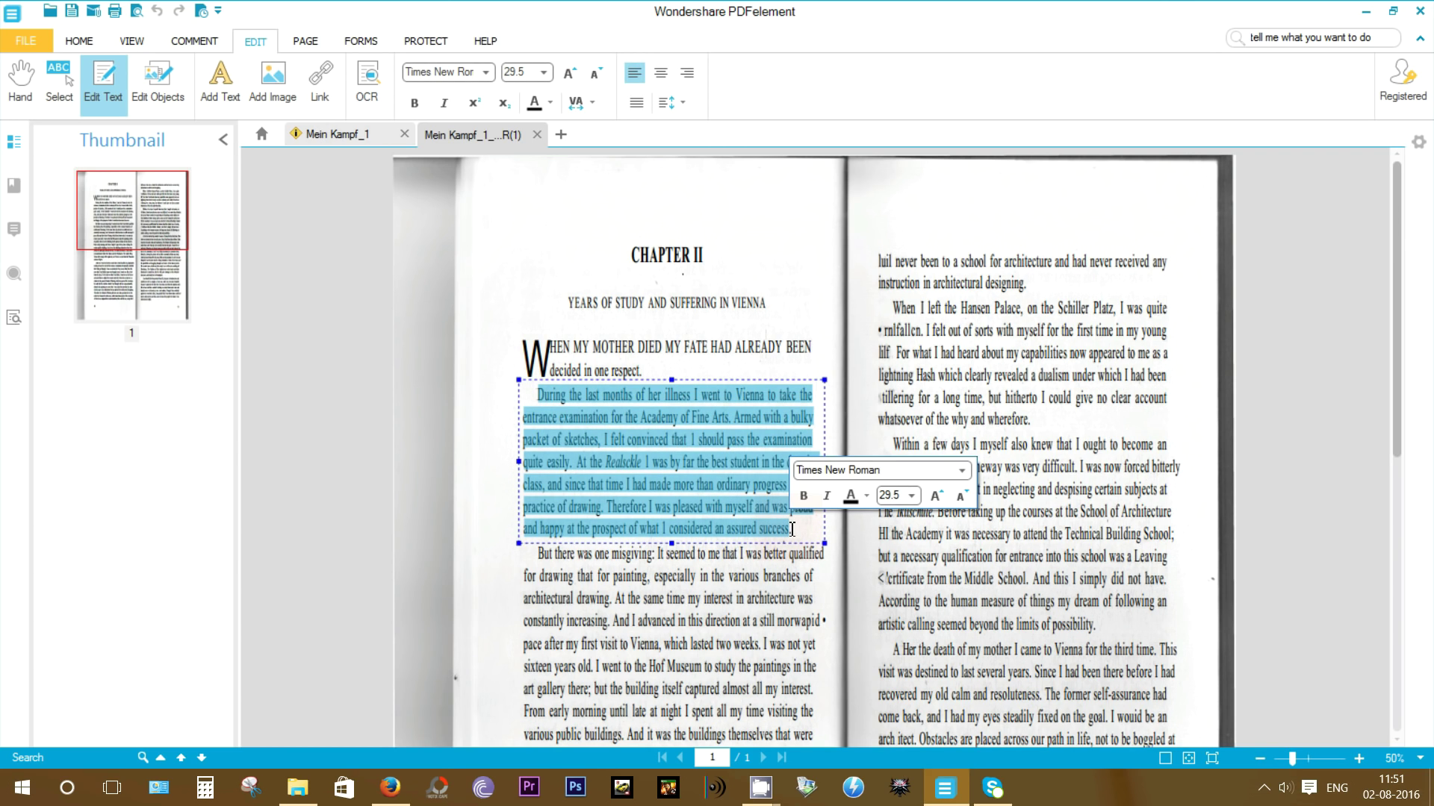
pyautogui.click(654, 464)
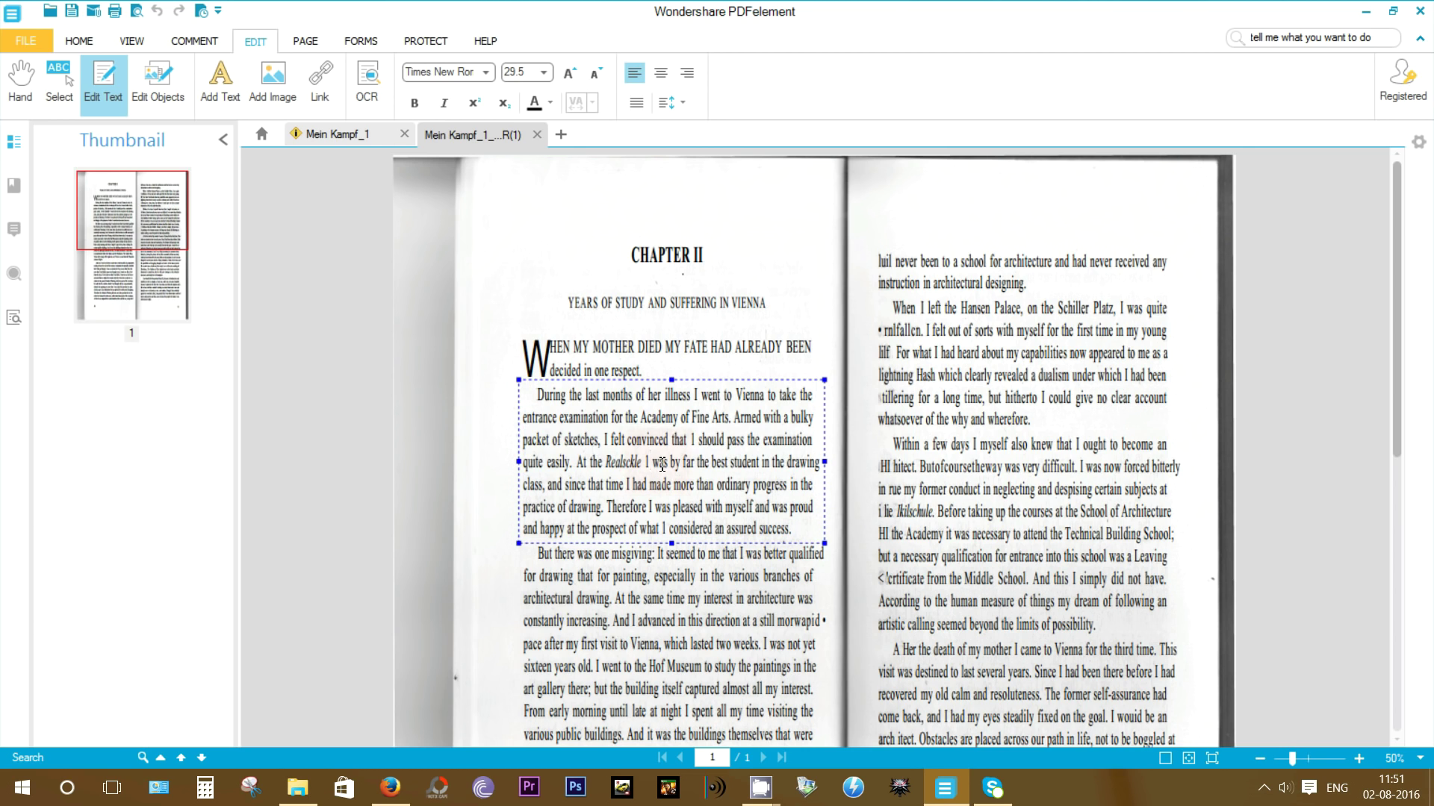
pyautogui.write('thi')
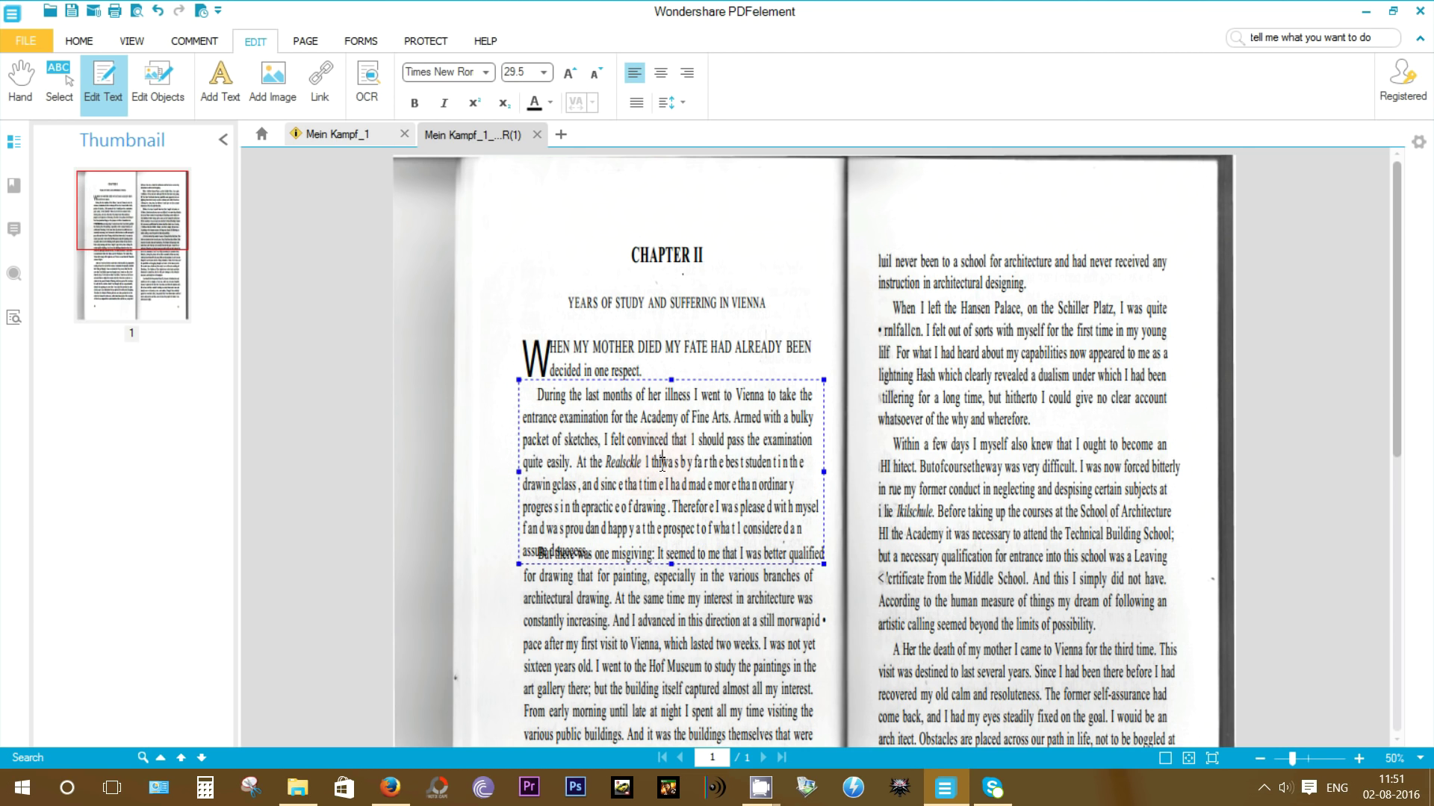
pyautogui.write('s is a te')
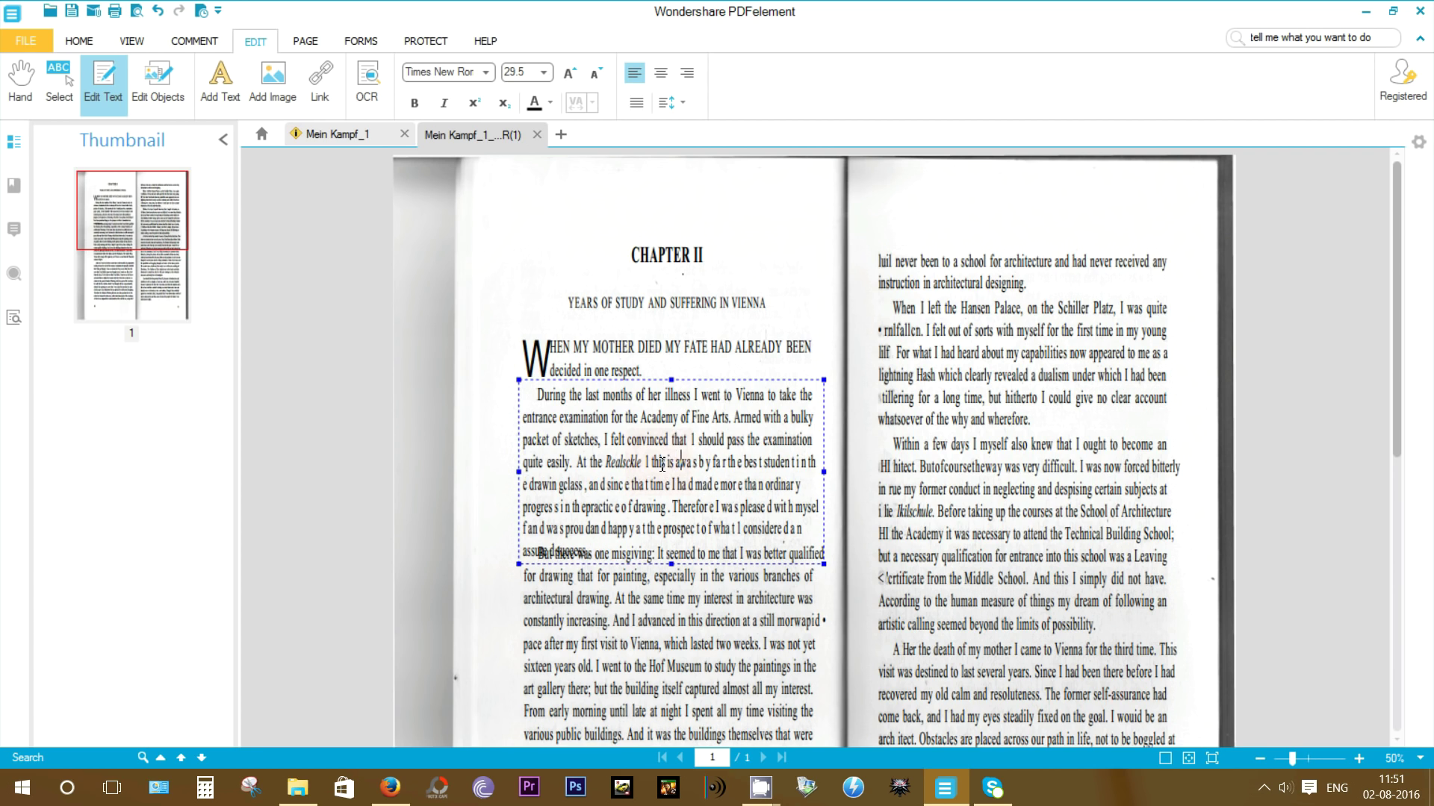
pyautogui.write('xt')
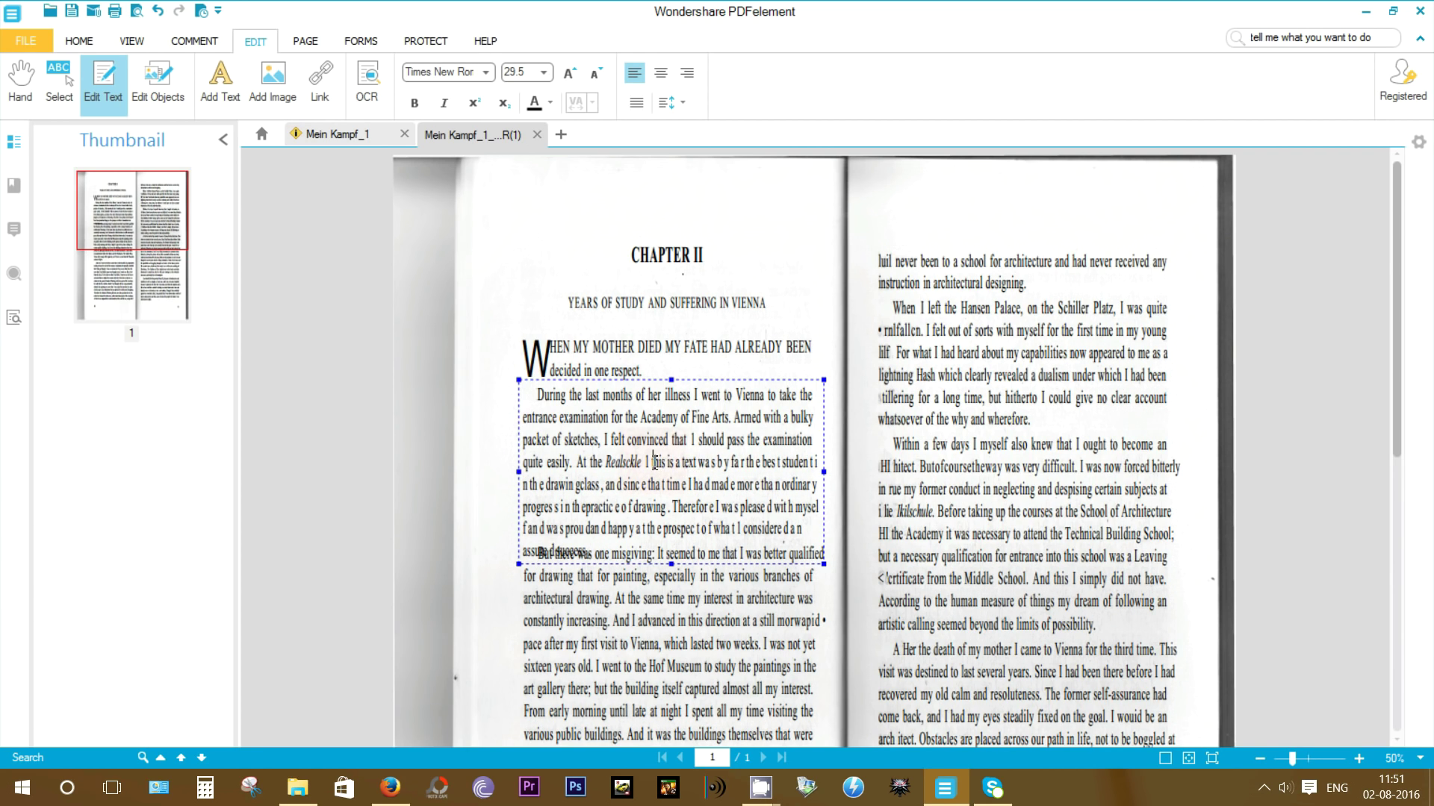
pyautogui.moveTo(652, 461); pyautogui.dragTo(698, 465)
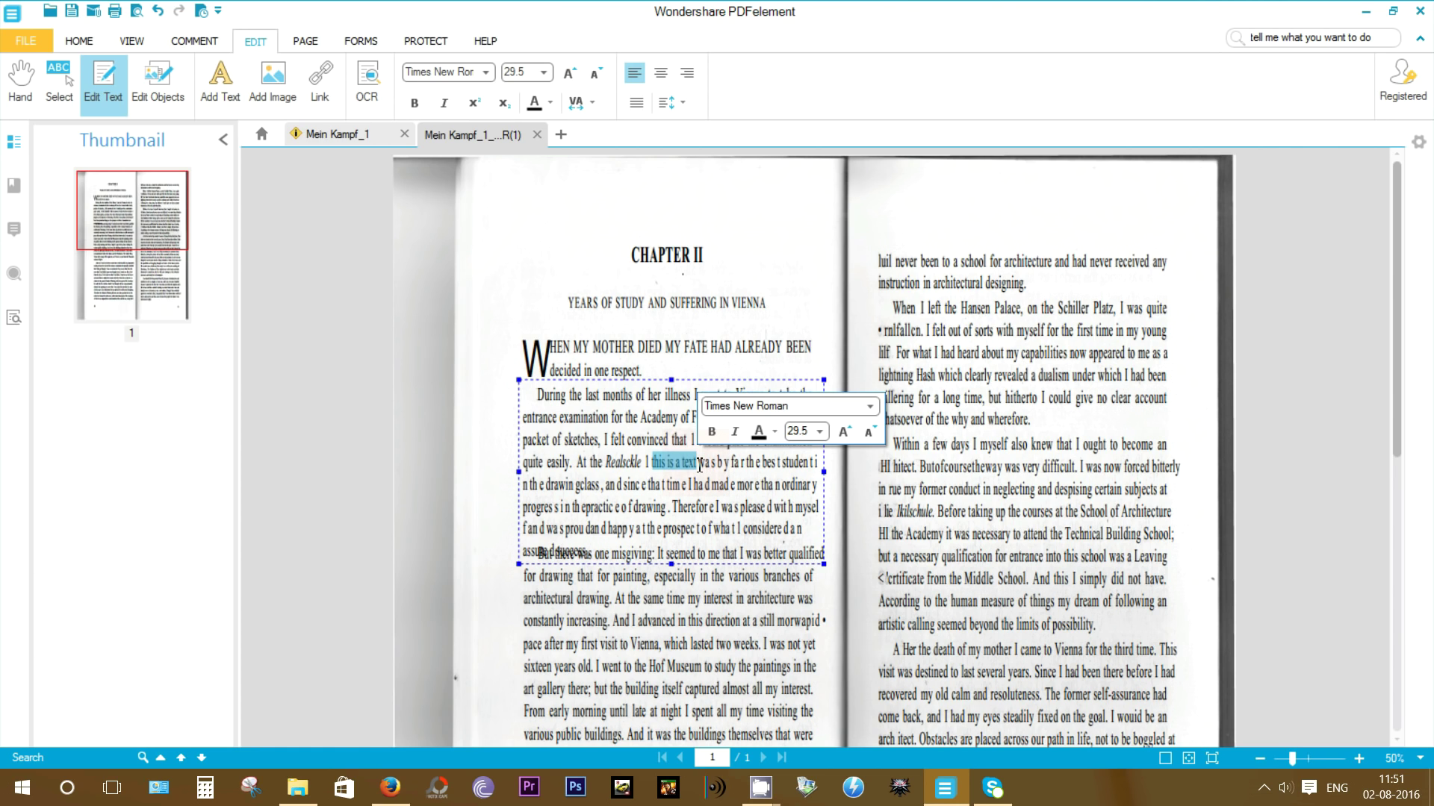
pyautogui.click(698, 464)
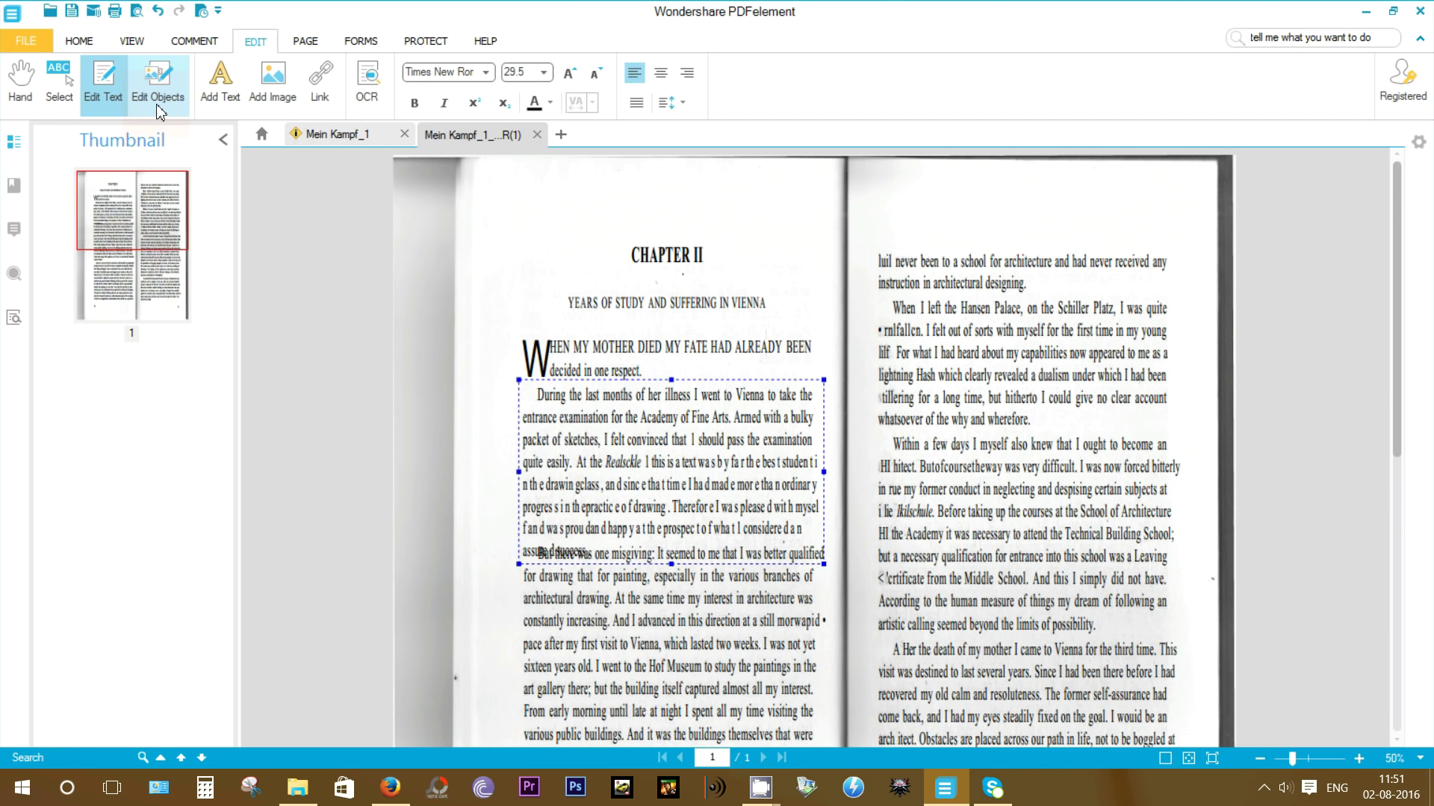
# Insert Snapshot - 6.png and shrink it to a small photo at the top of the spread.
pyautogui.click(274, 84)
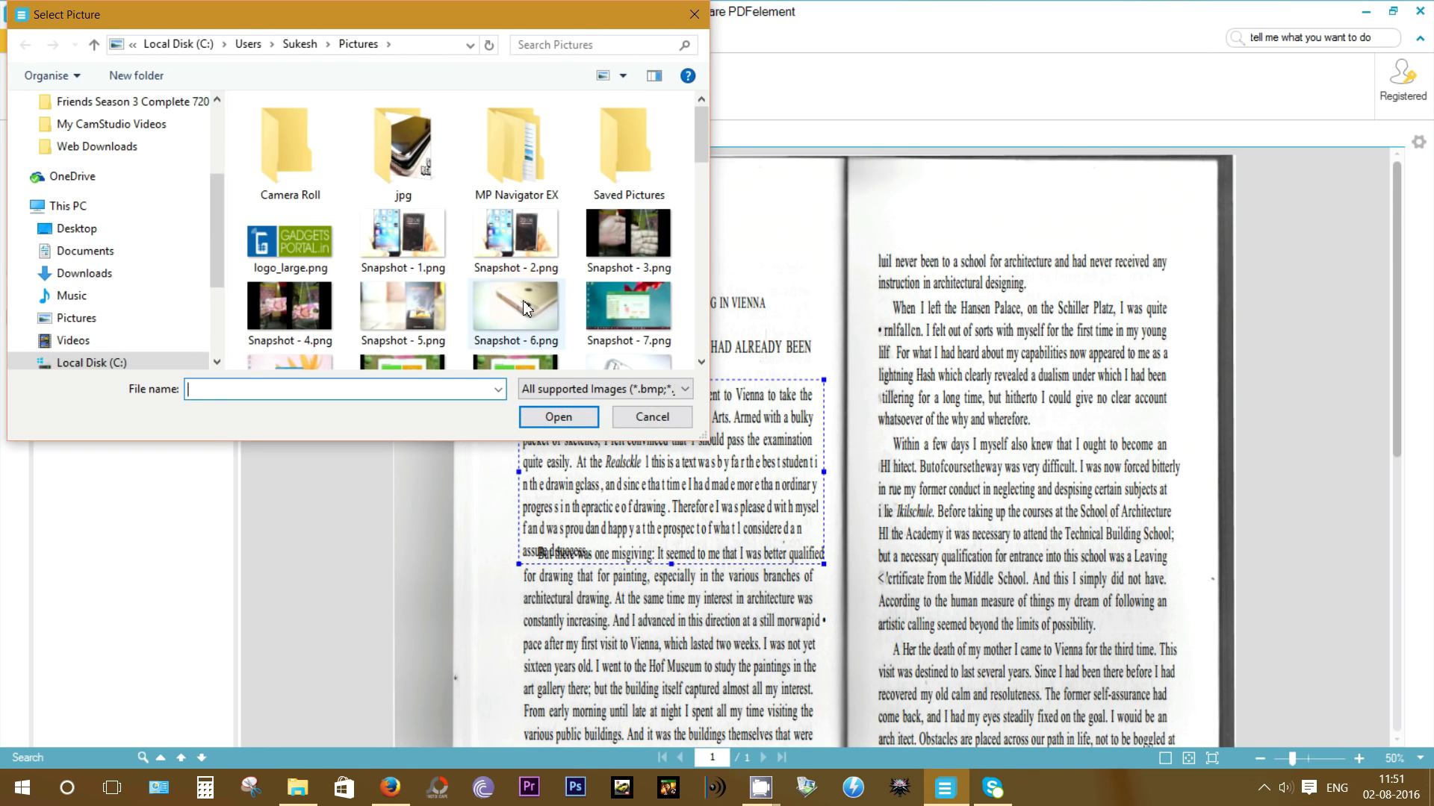
pyautogui.click(525, 307)
pyautogui.click(556, 417)
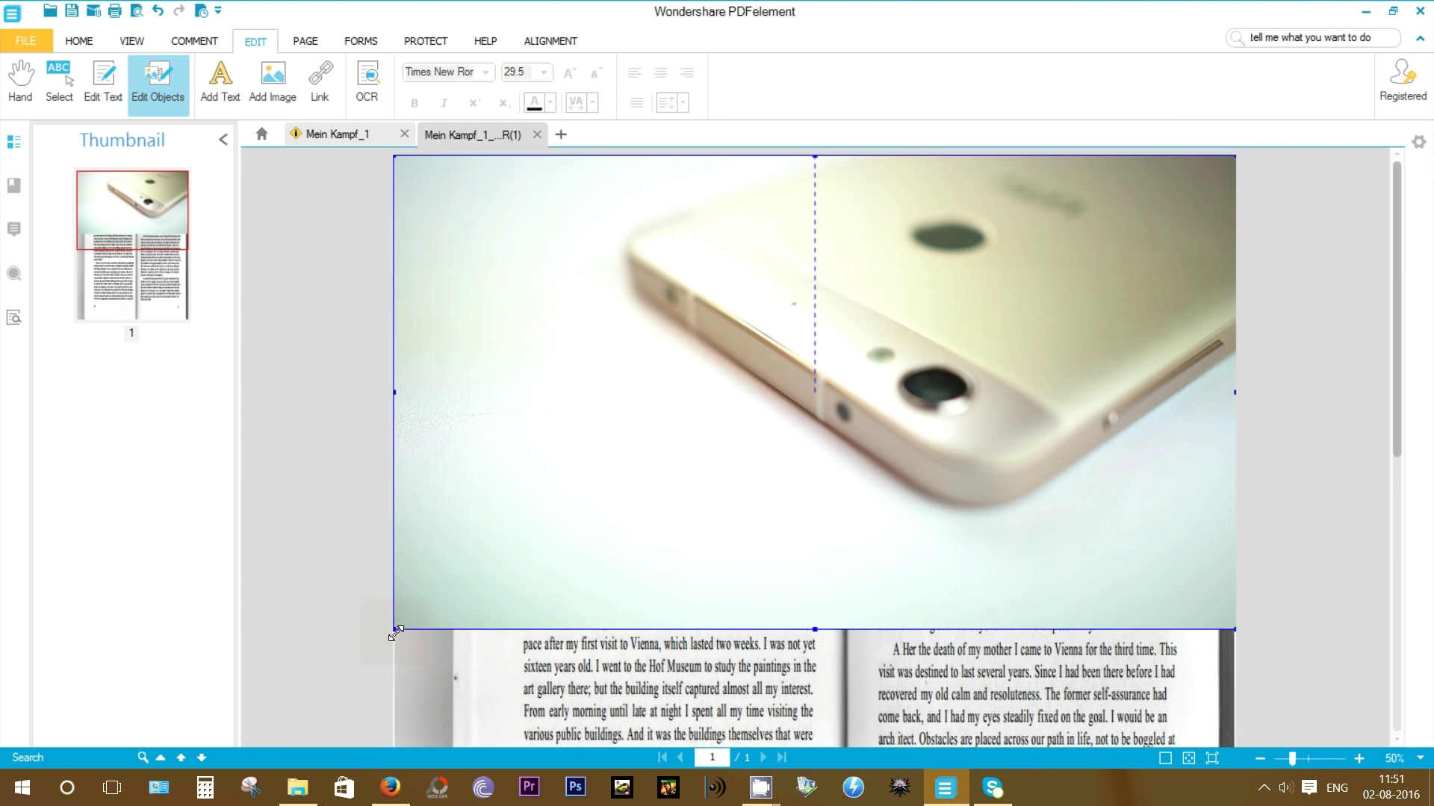
pyautogui.moveTo(396, 636); pyautogui.dragTo(758, 422)
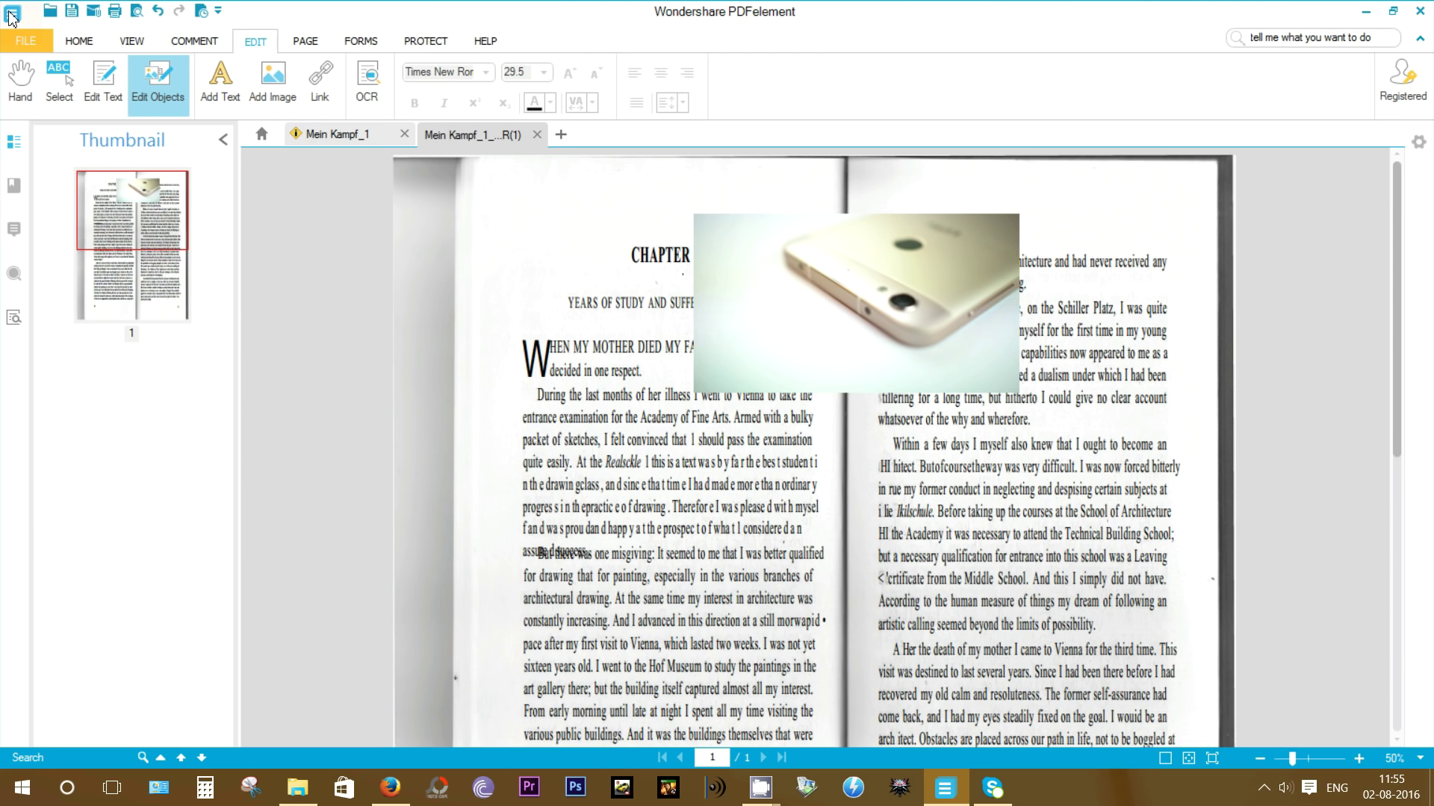
# Compare the Web ready, Office ready and Print ready optimisation presets, ending on Web ready.
pyautogui.click(24, 40)
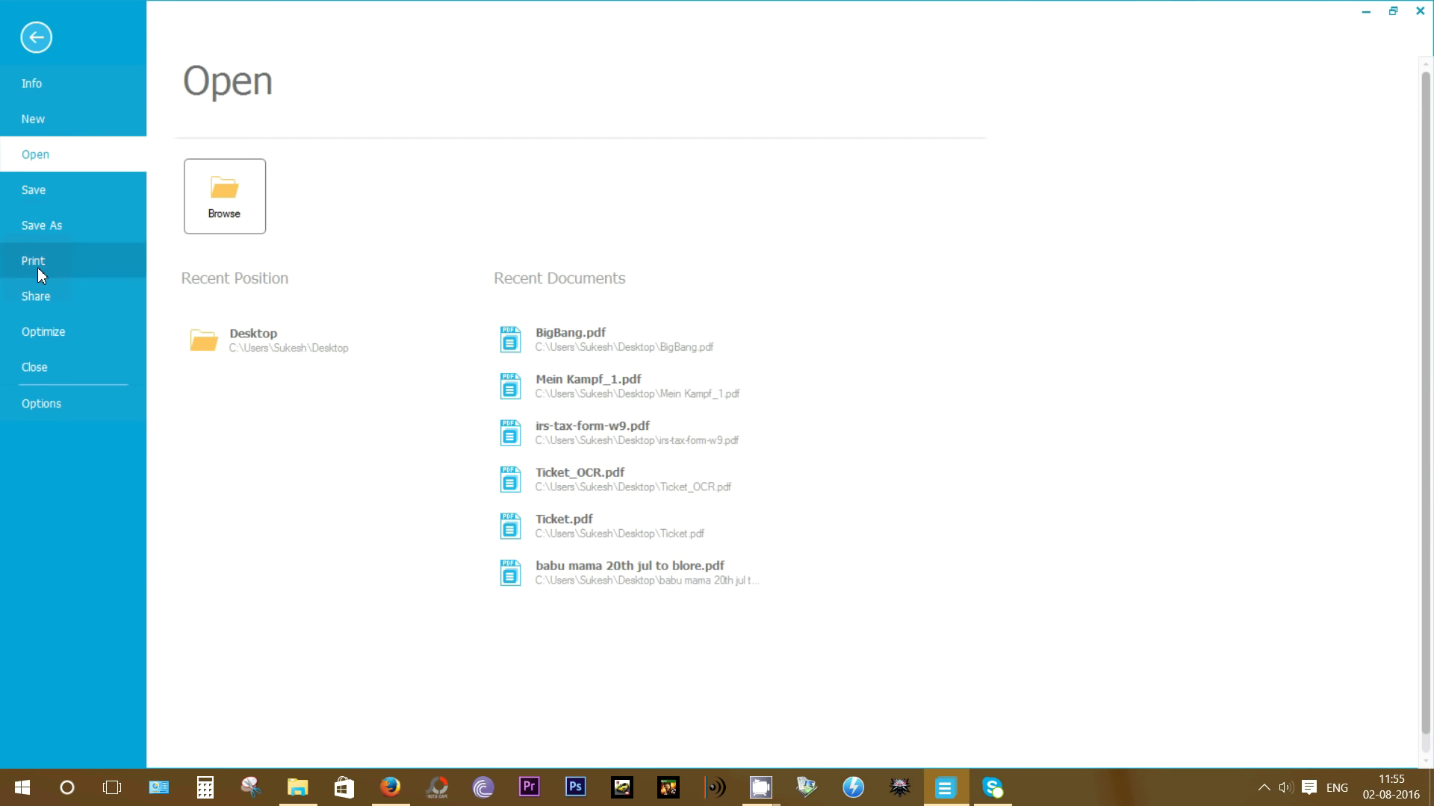
pyautogui.click(42, 330)
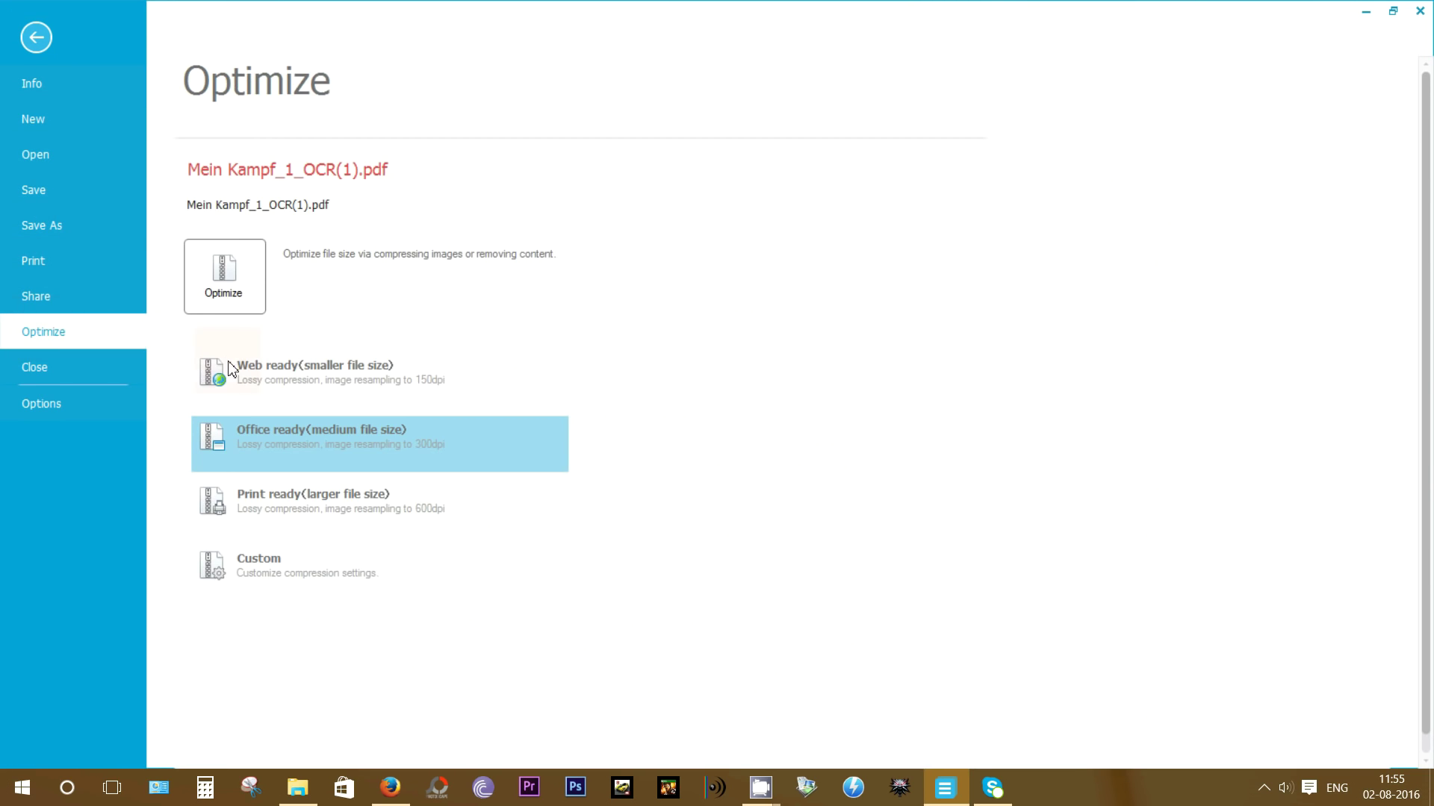
pyautogui.click(354, 392)
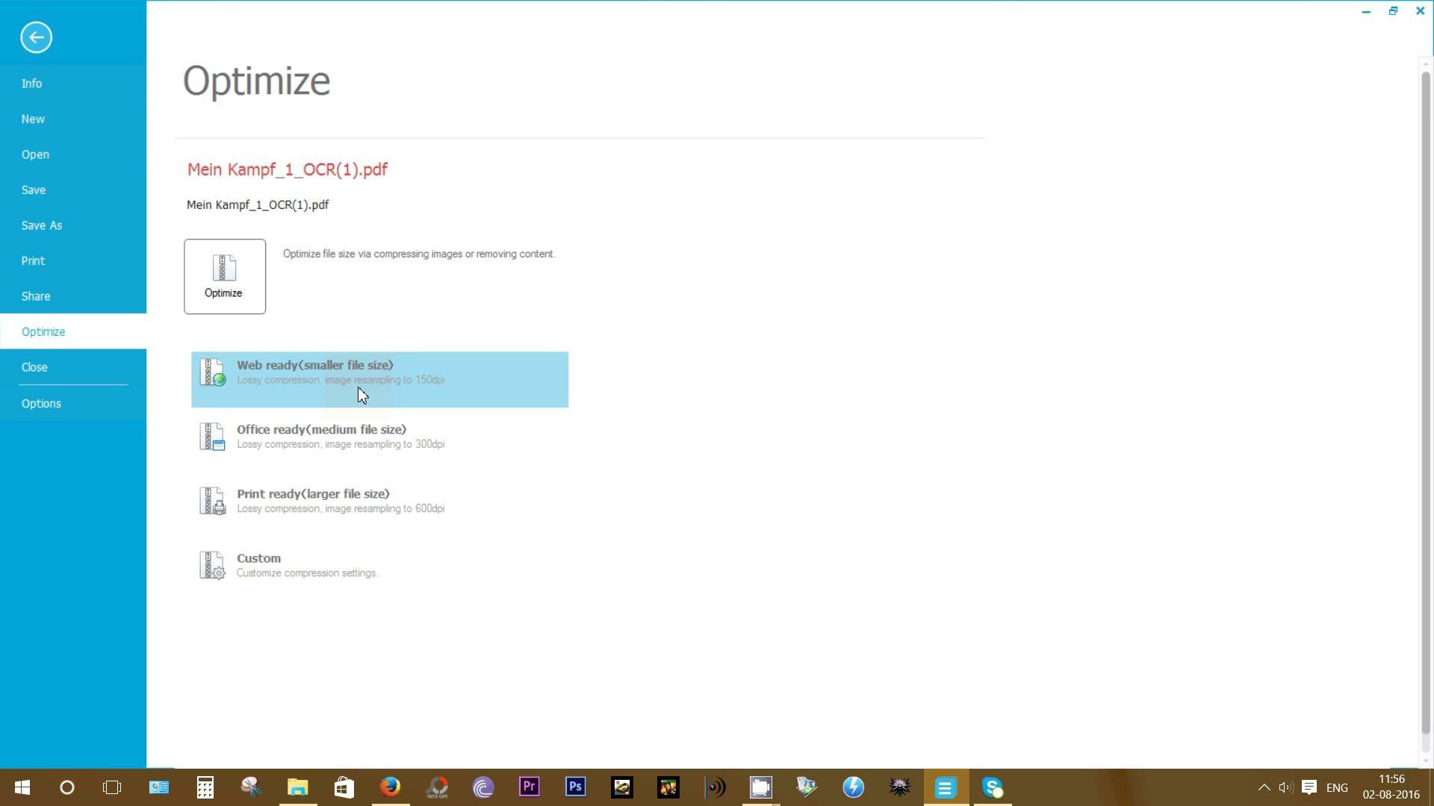
pyautogui.click(357, 436)
pyautogui.click(356, 497)
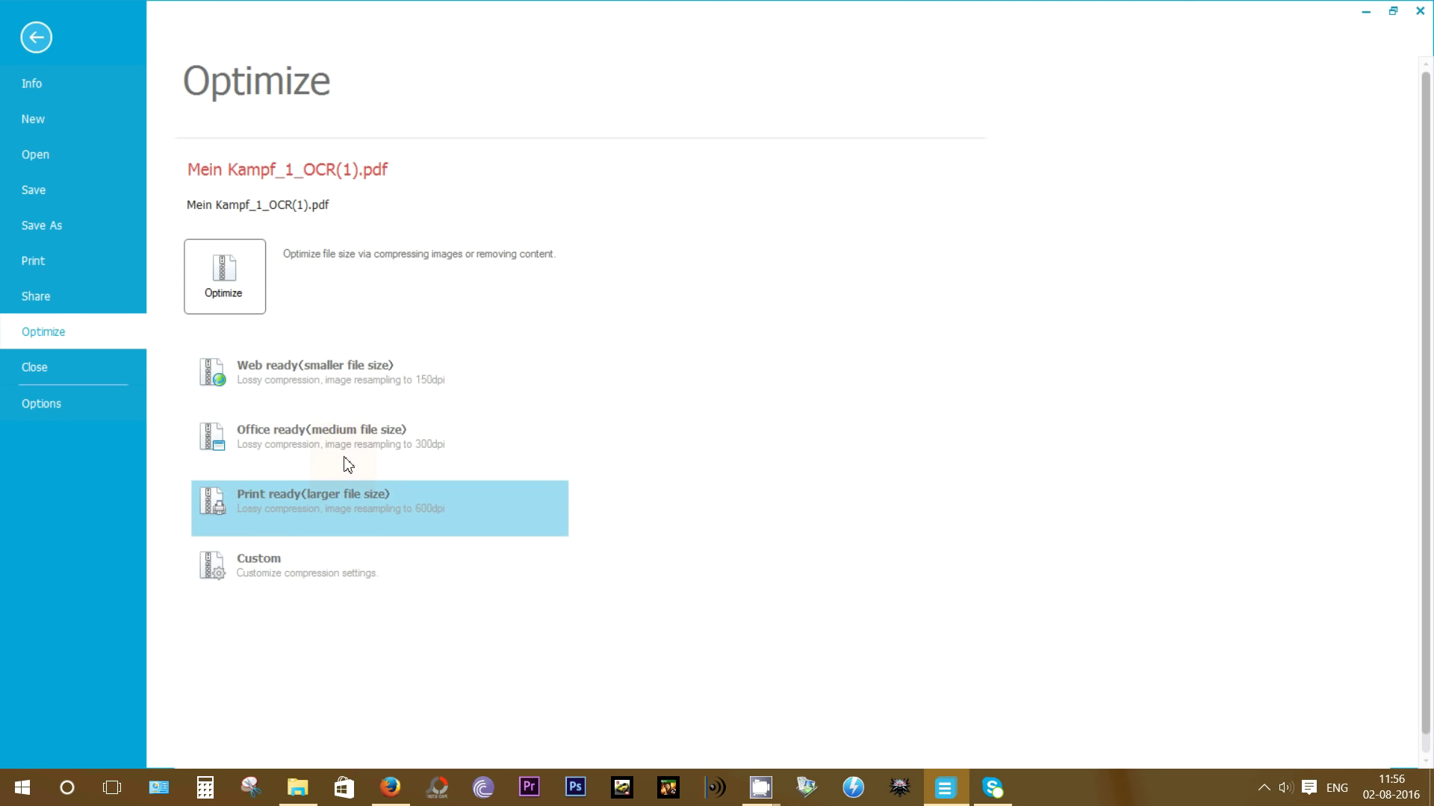
pyautogui.click(337, 382)
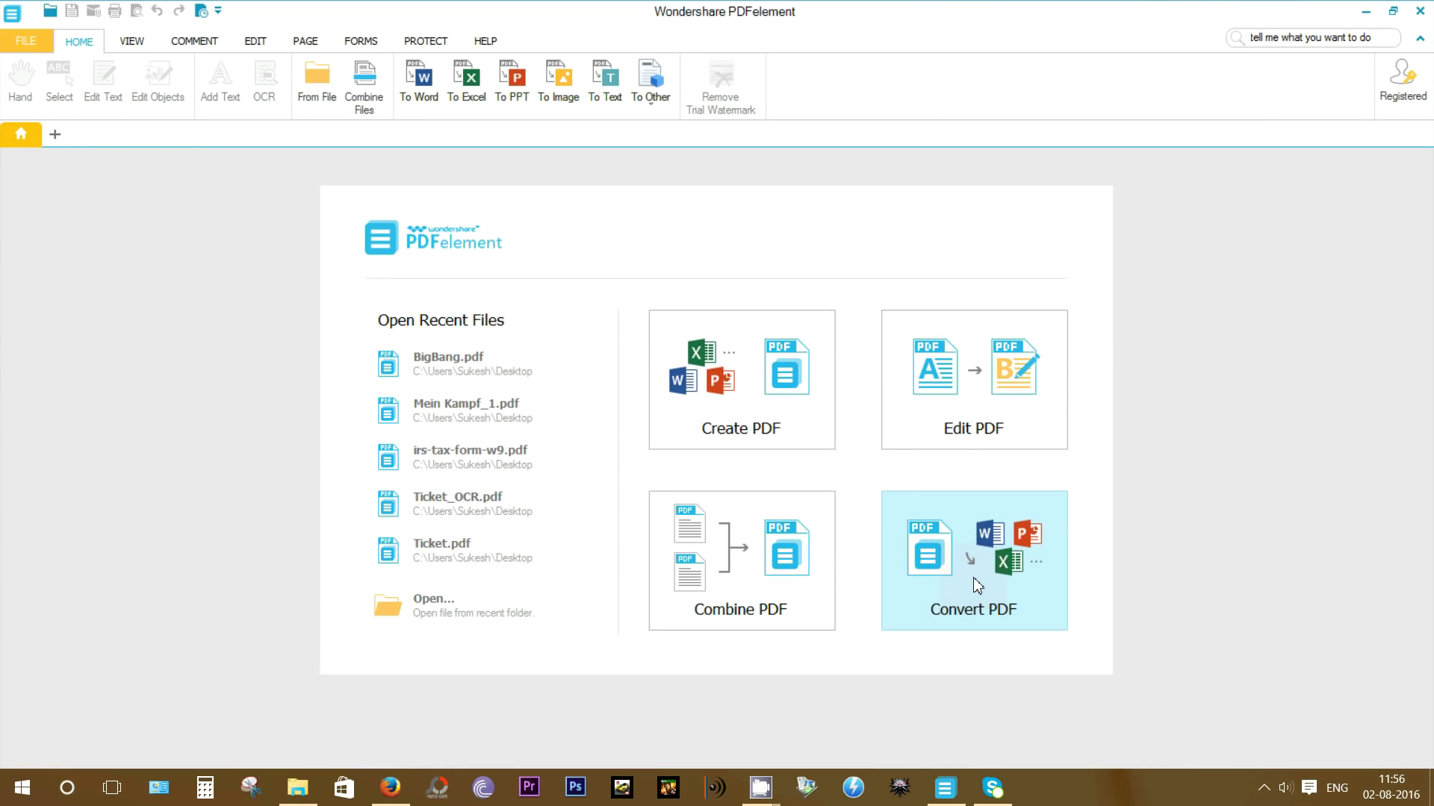
# Add BigBang.pdf to a new Convert PDF job.
pyautogui.click(975, 584)
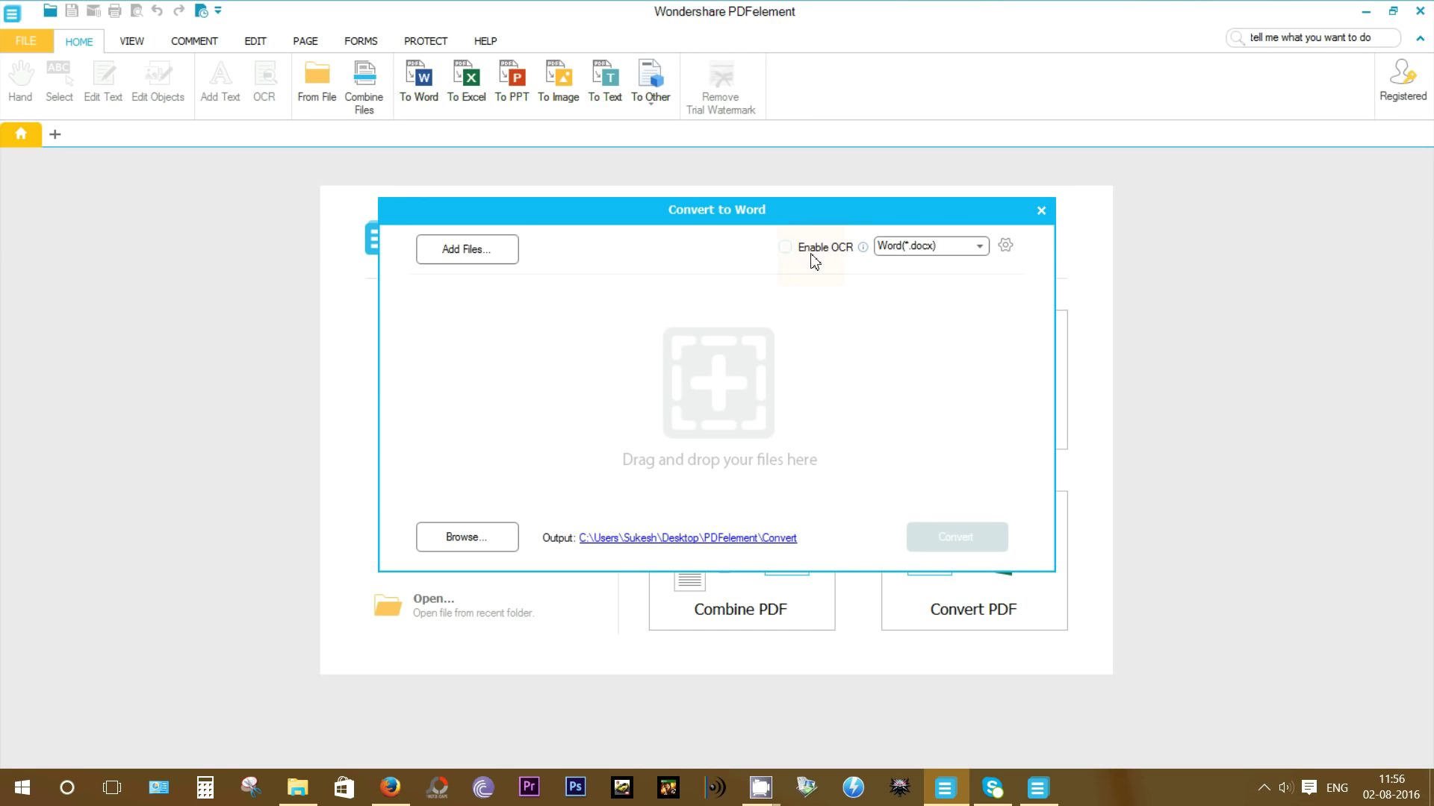
pyautogui.click(460, 256)
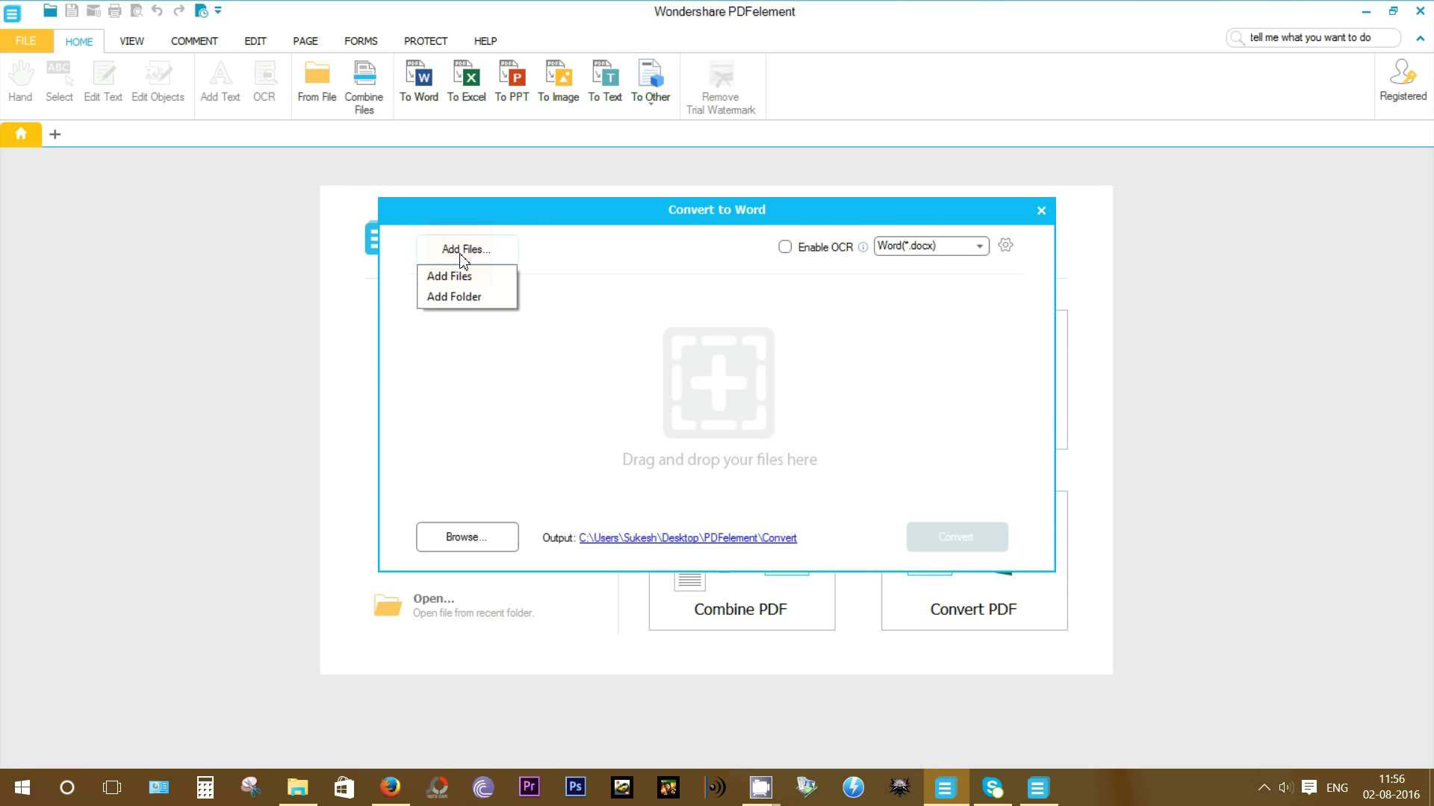
pyautogui.click(460, 275)
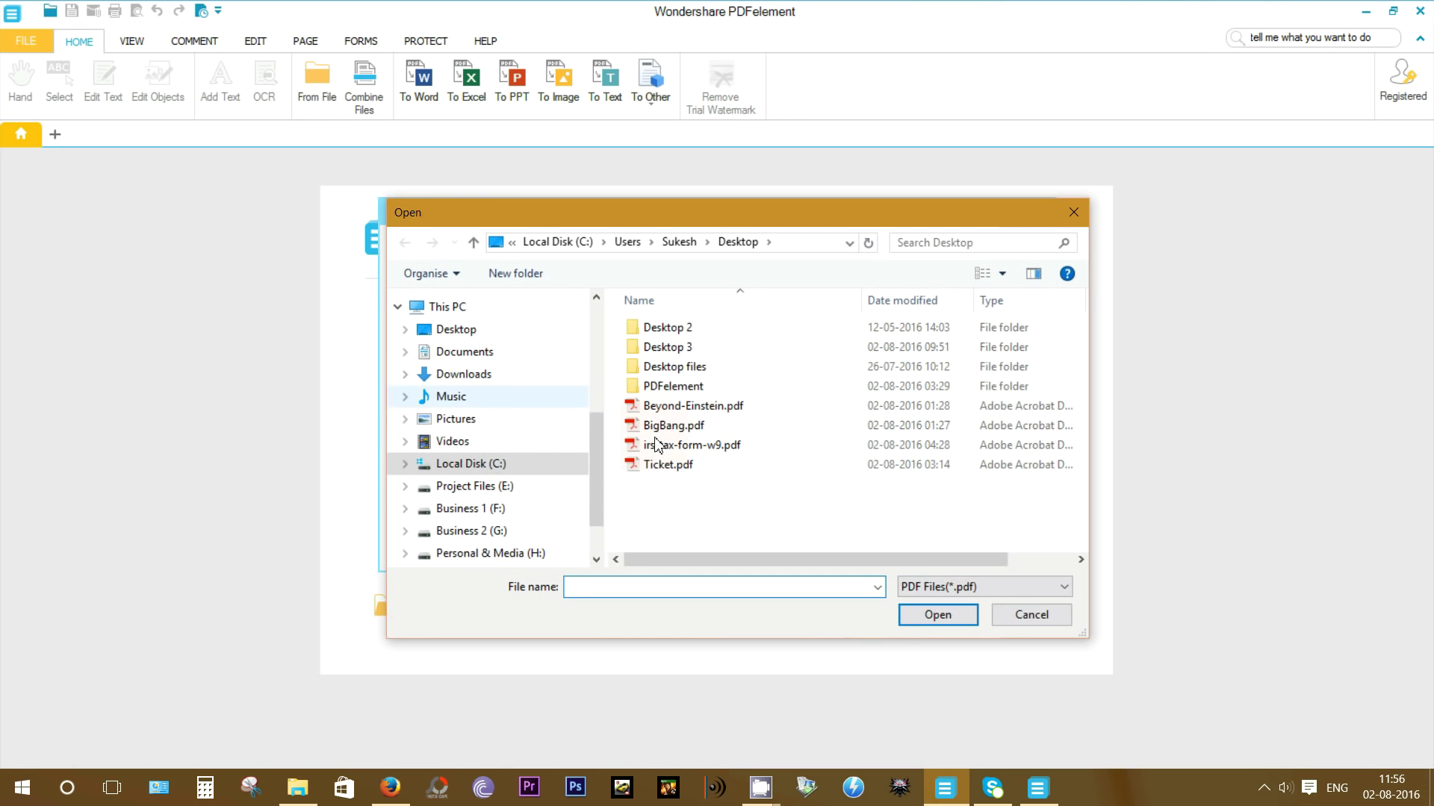
pyautogui.click(672, 425)
pyautogui.click(938, 614)
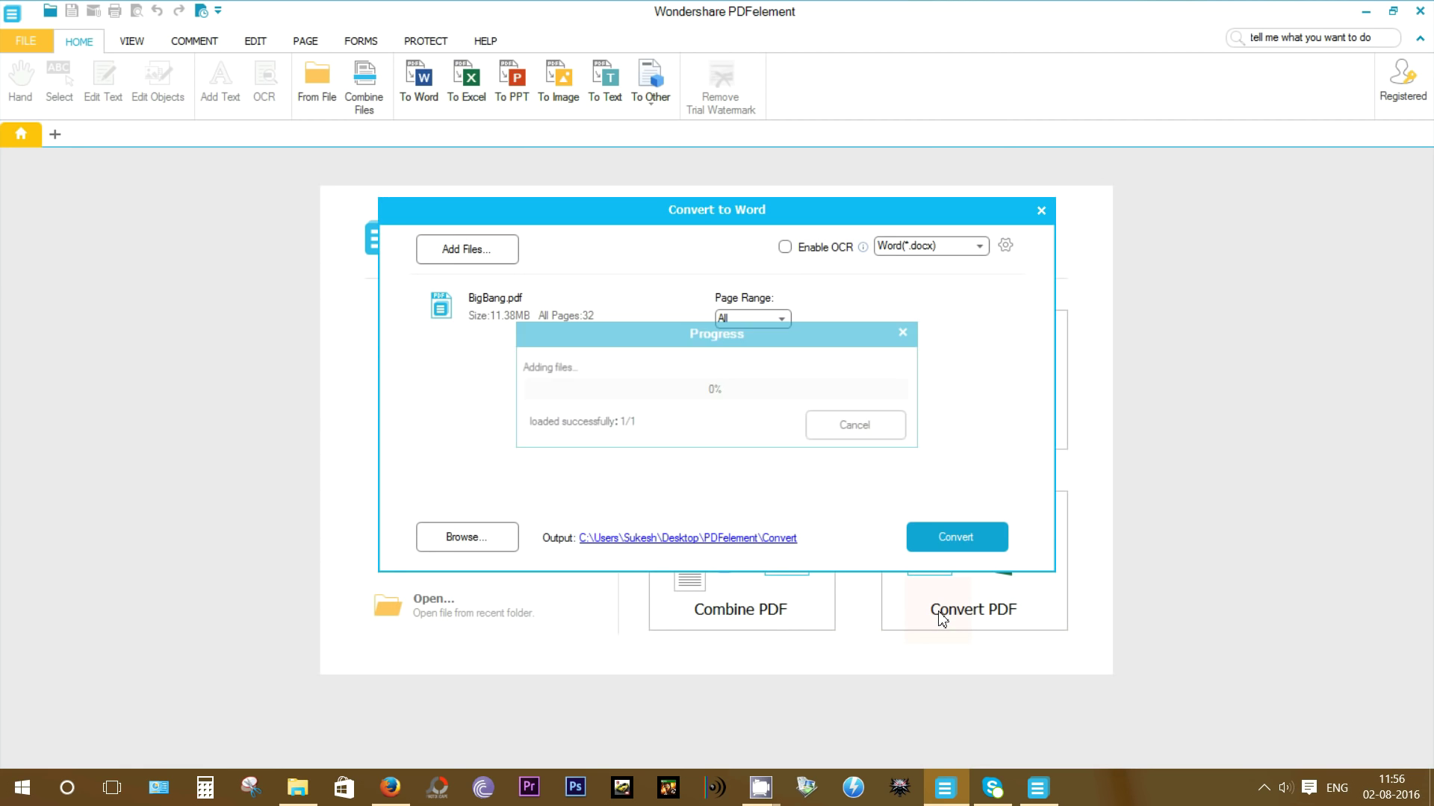
# Convert BigBang.pdf to Word(*.docx) and open the output folder holding BigBang.docx.
pyautogui.click(970, 246)
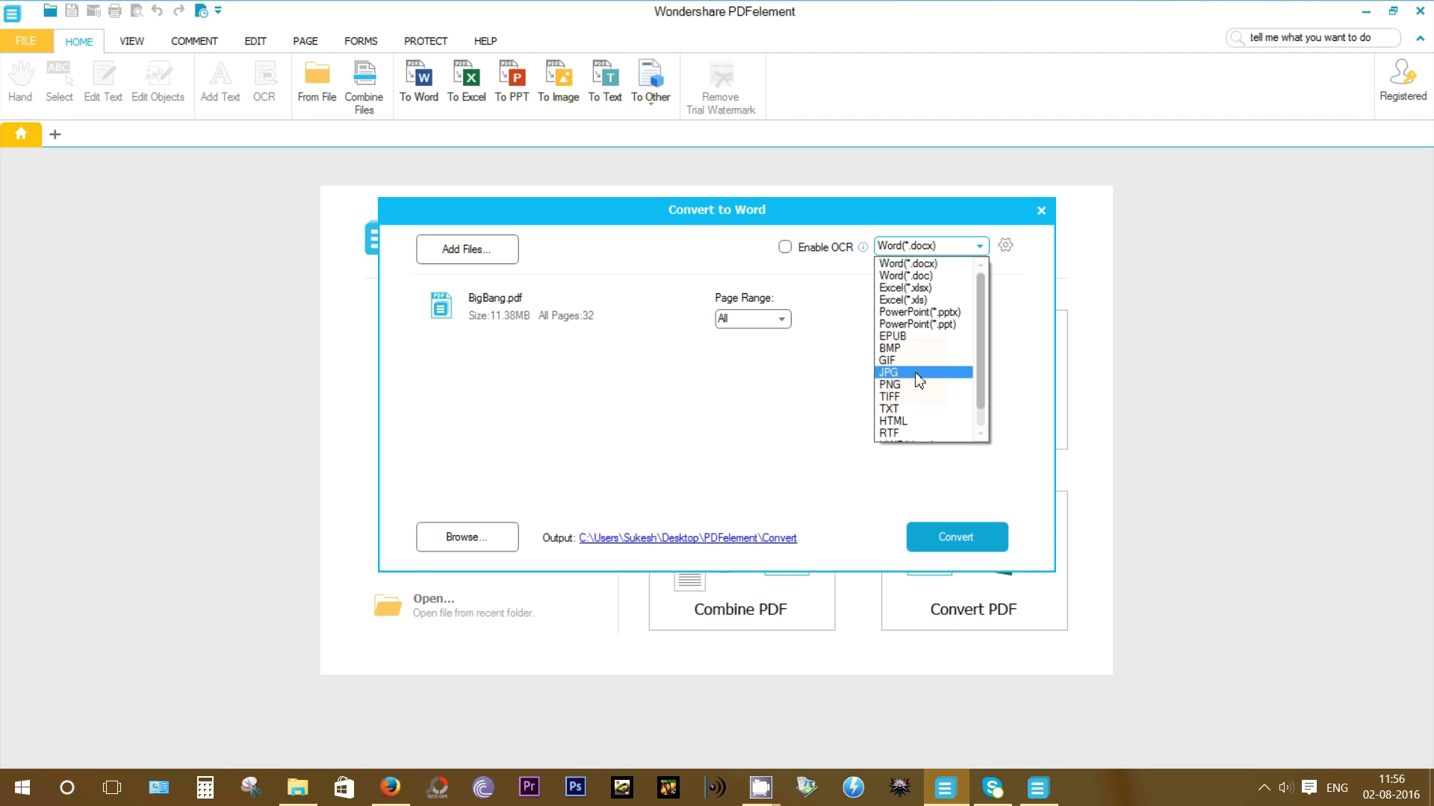
pyautogui.click(908, 266)
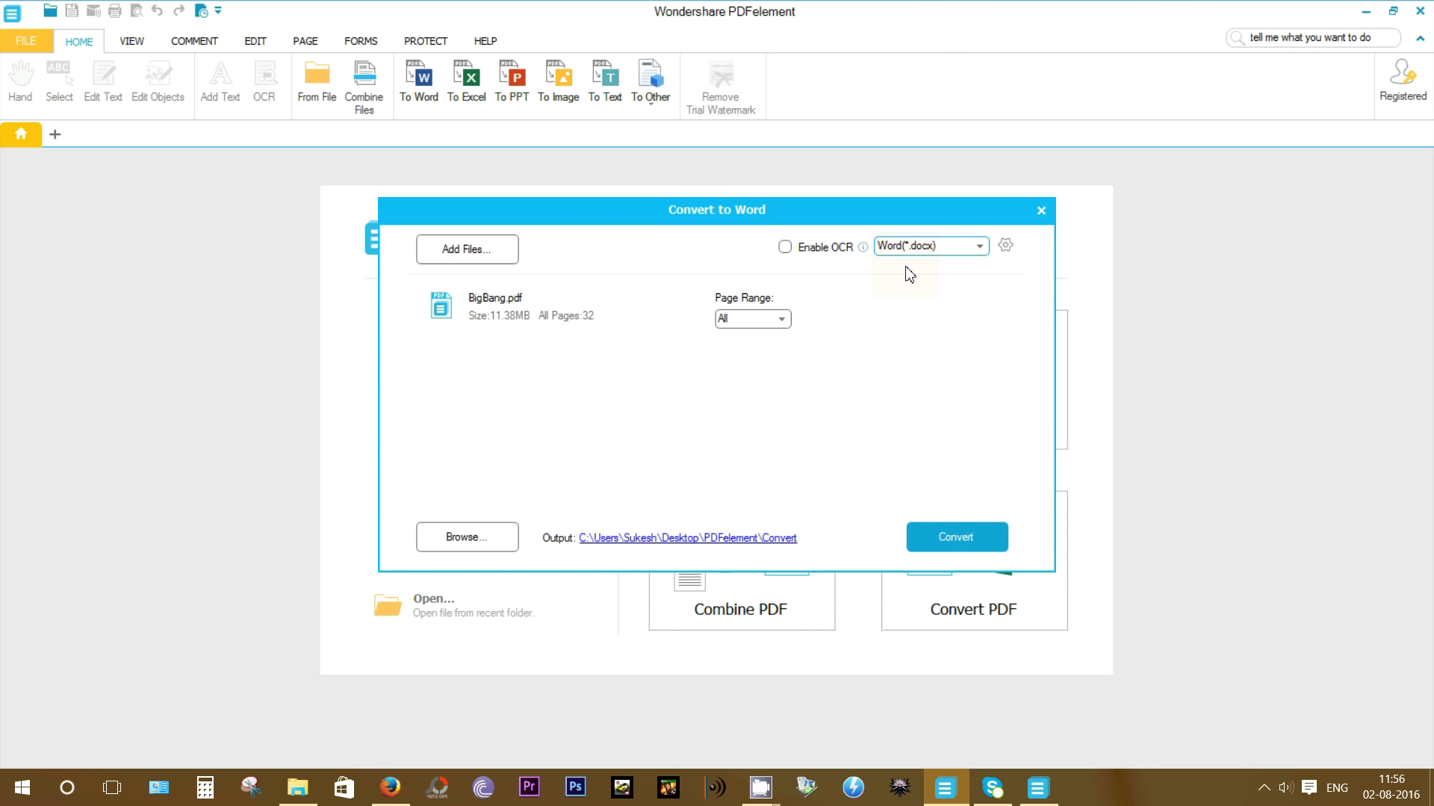
pyautogui.click(952, 538)
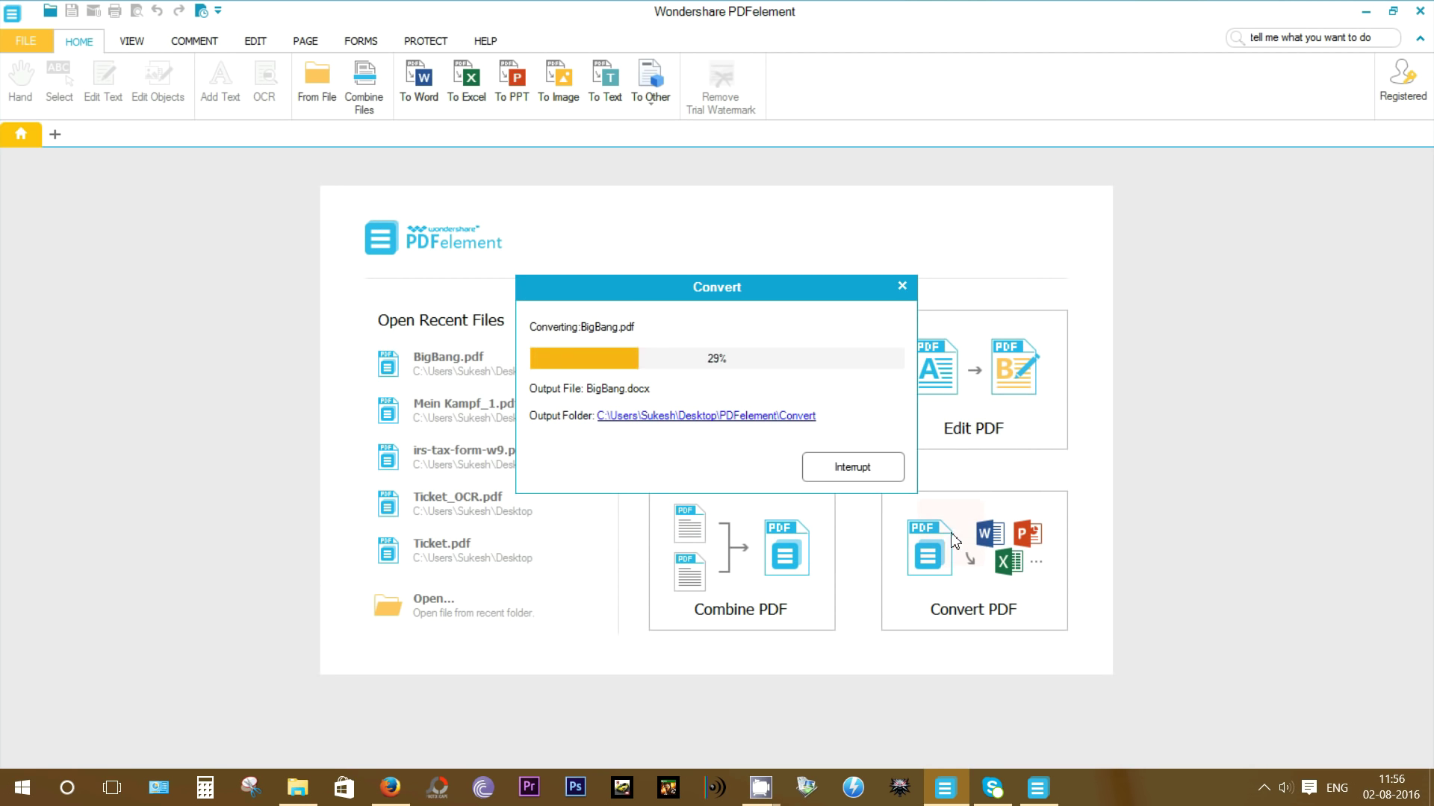
pyautogui.click(701, 416)
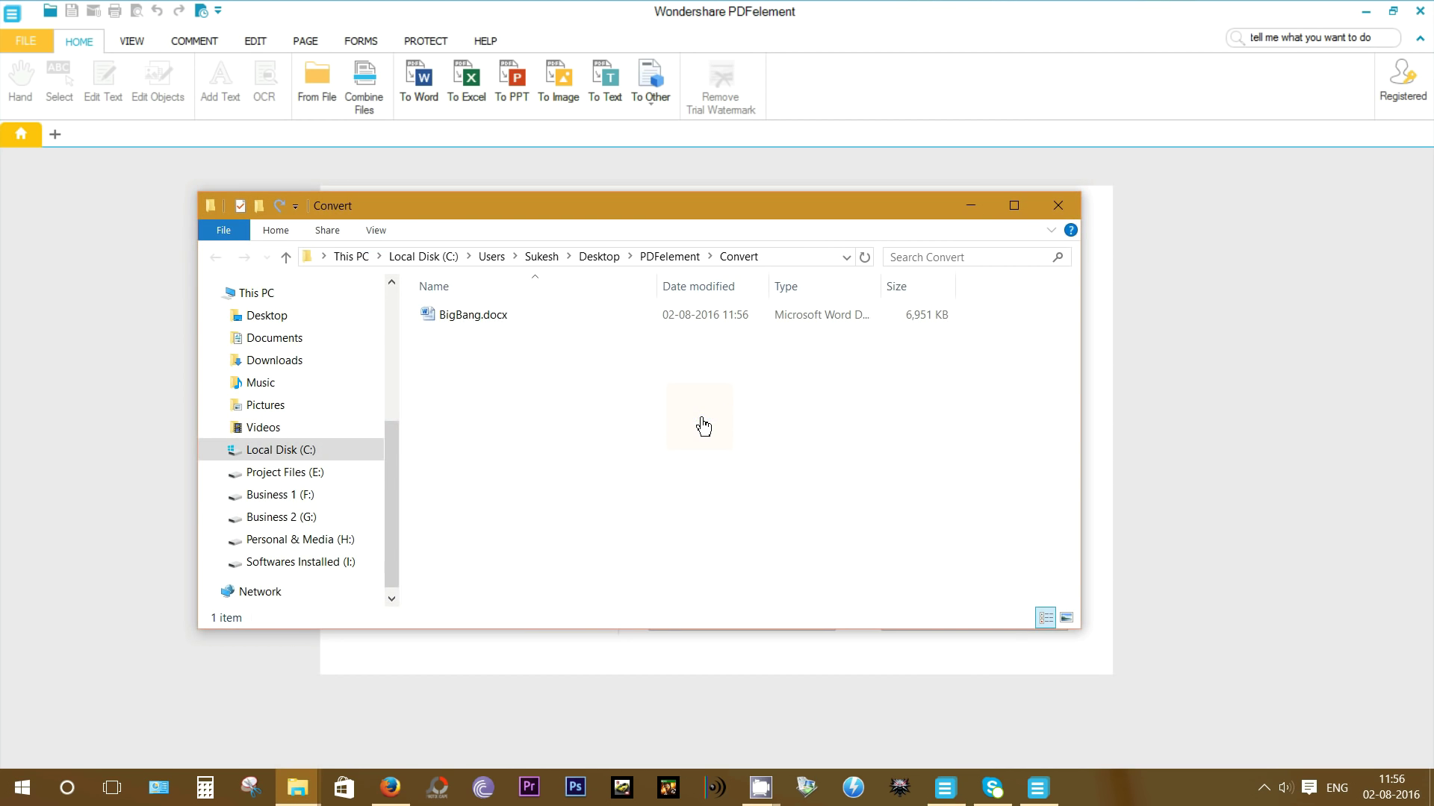
# Open BigBang.docx in Word and scroll to the Sun's Spectrum page.
pyautogui.doubleClick(485, 319)
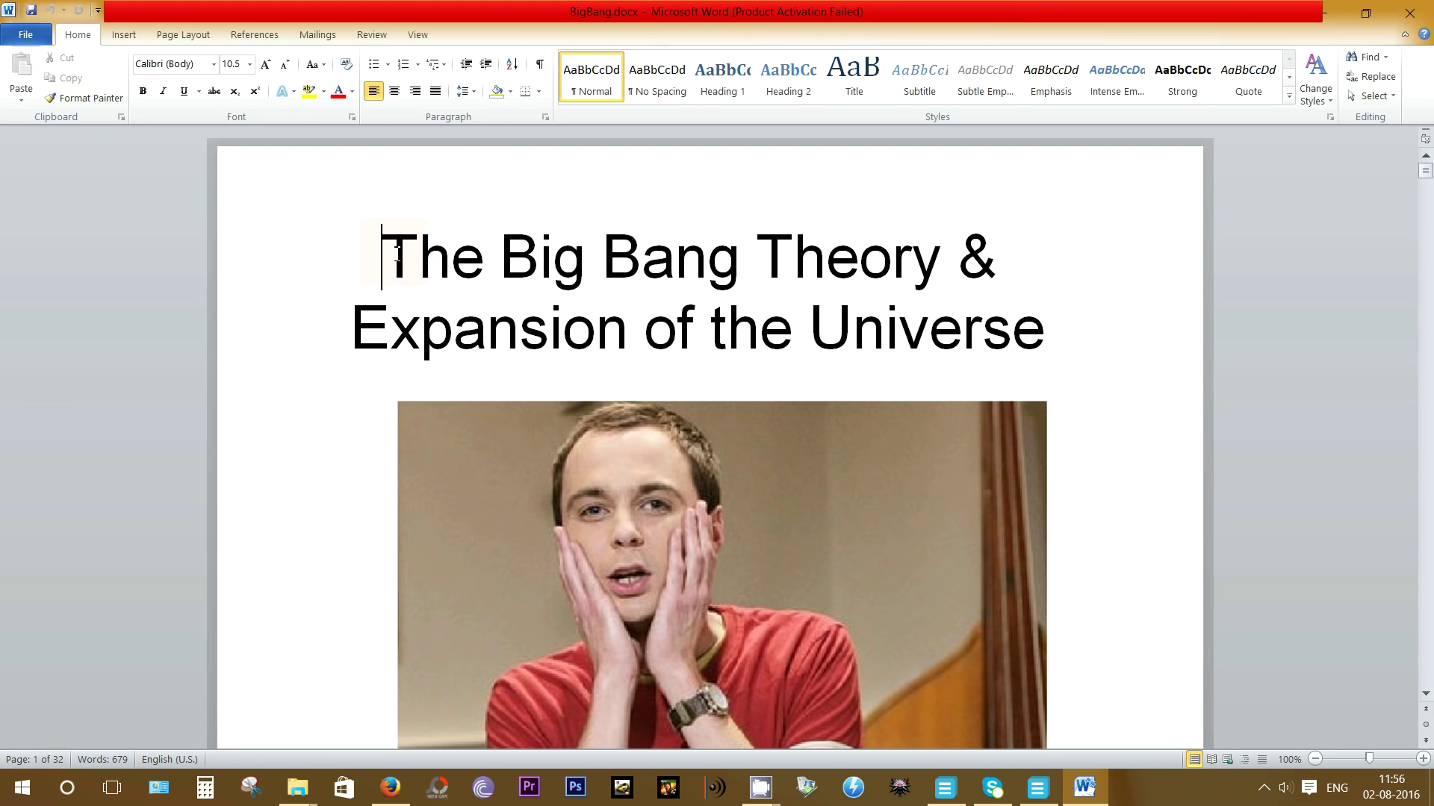
pyautogui.moveTo(396, 254); pyautogui.dragTo(954, 258)
pyautogui.click(953, 257)
pyautogui.scroll(-5, 838, 338)
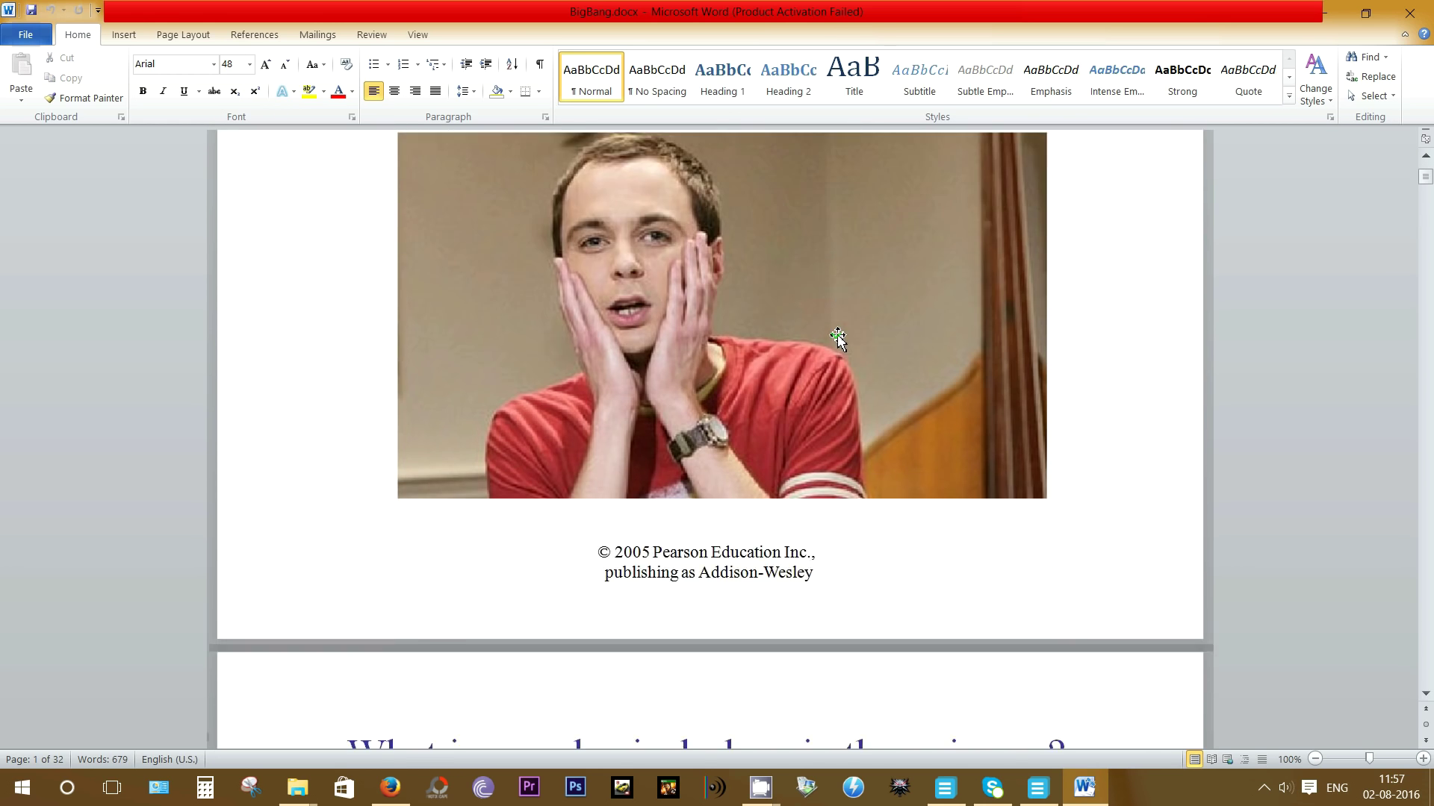
pyautogui.scroll(-15, 838, 338)
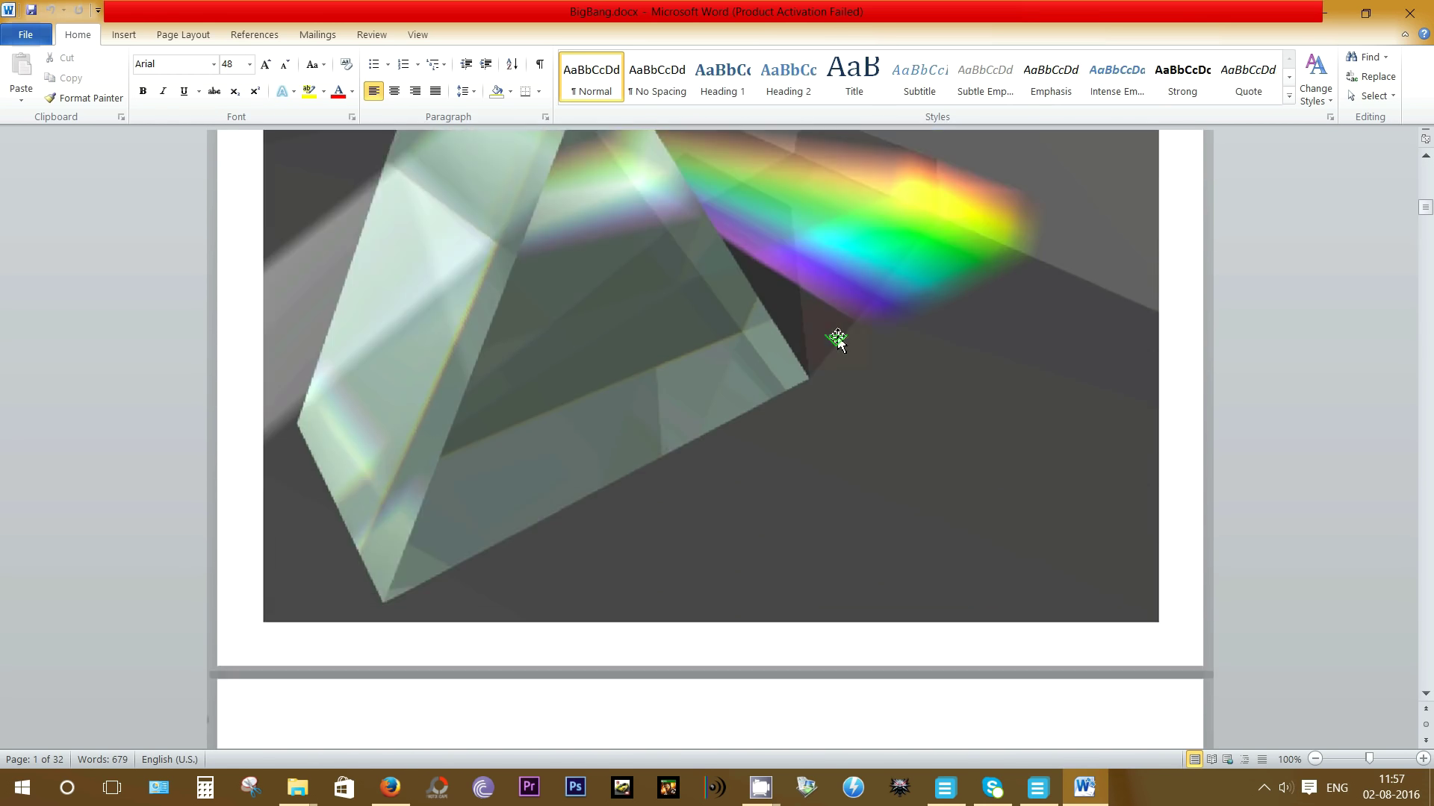
pyautogui.scroll(-10, 837, 338)
pyautogui.moveTo(777, 346); pyautogui.dragTo(842, 346)
pyautogui.scroll(-5, 859, 350)
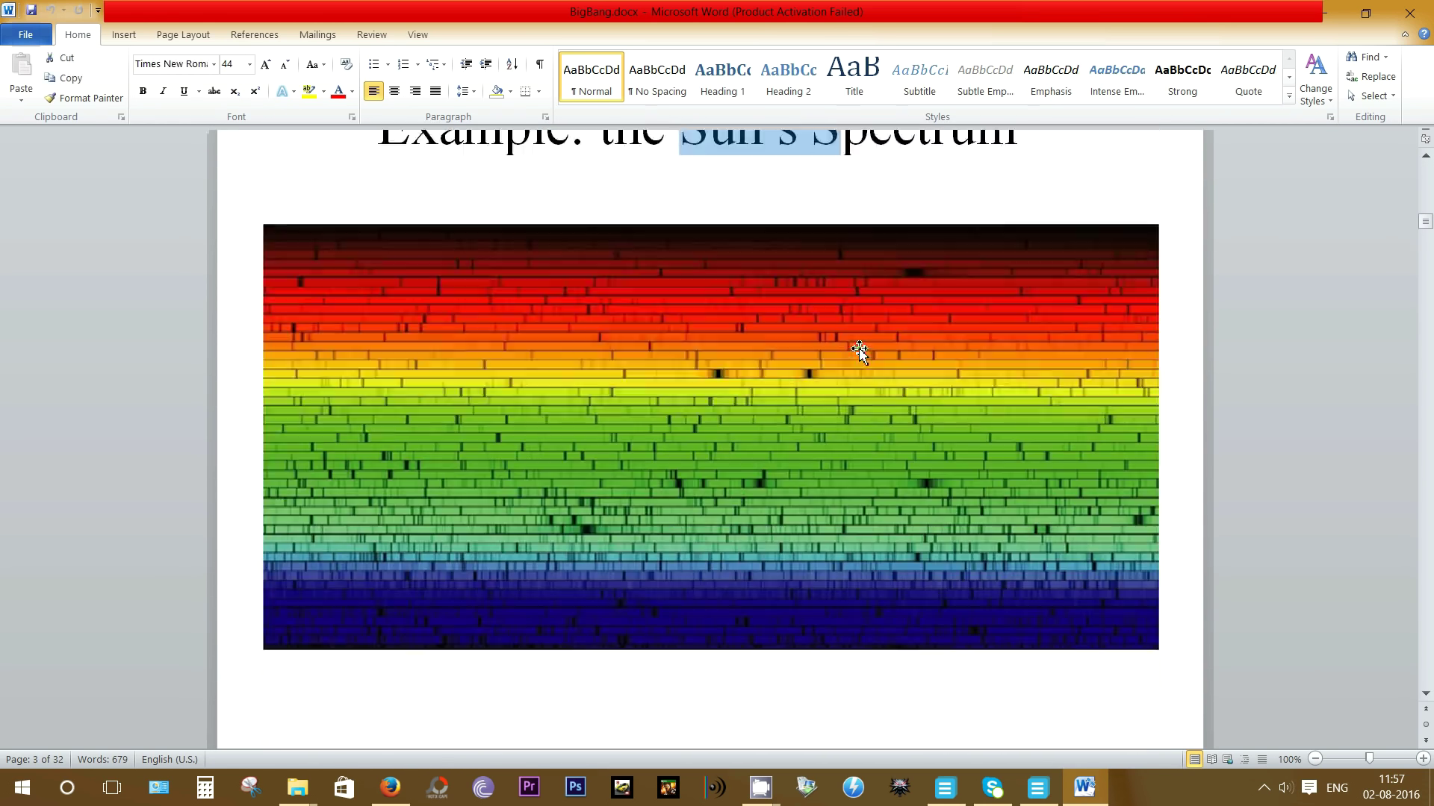
# Shrink the Sun's spectrum image slightly by dragging its corner handle inward.
pyautogui.click(821, 416)
pyautogui.scroll(-10, 821, 417)
pyautogui.scroll(4, 821, 417)
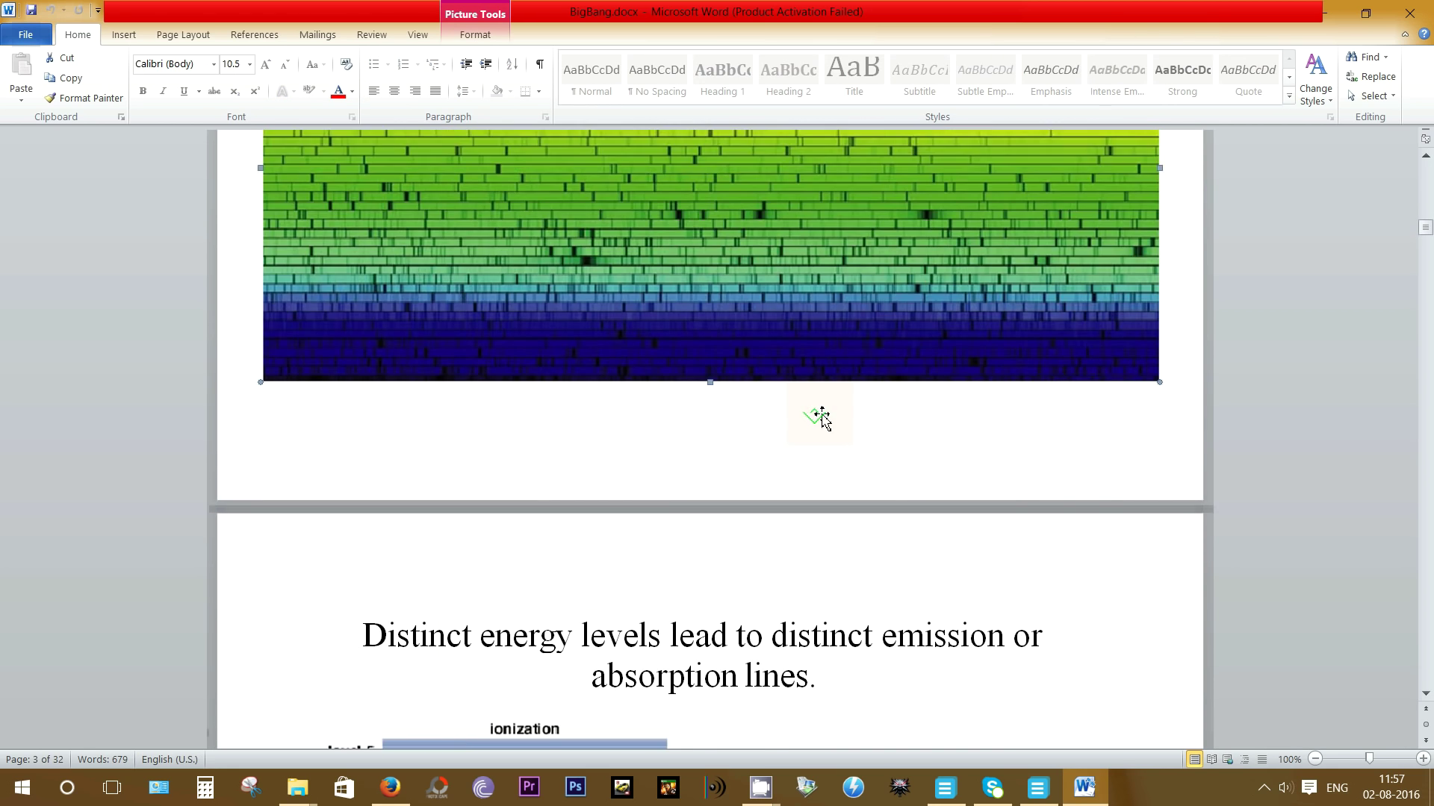
pyautogui.scroll(4, 822, 416)
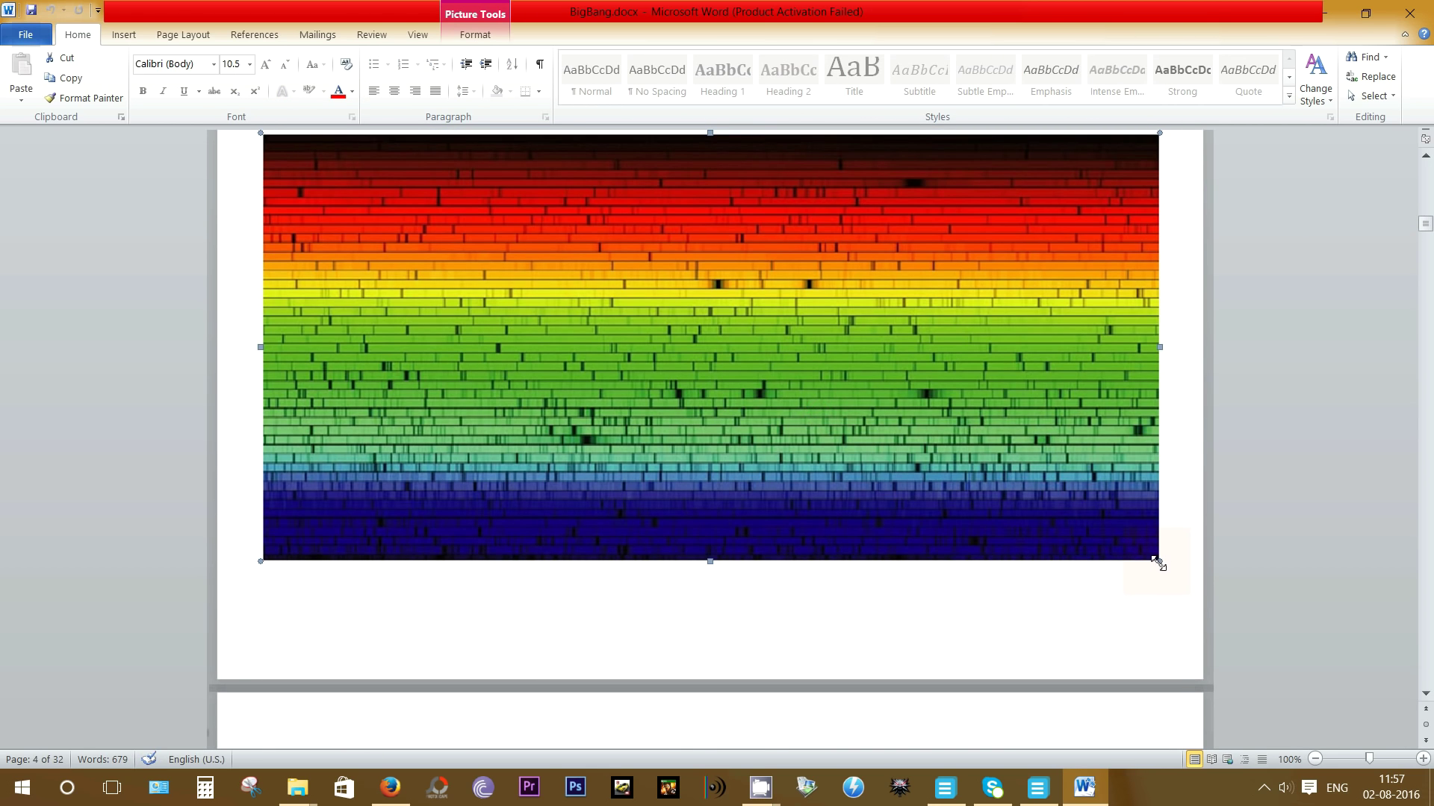
pyautogui.moveTo(1156, 562); pyautogui.dragTo(886, 422)
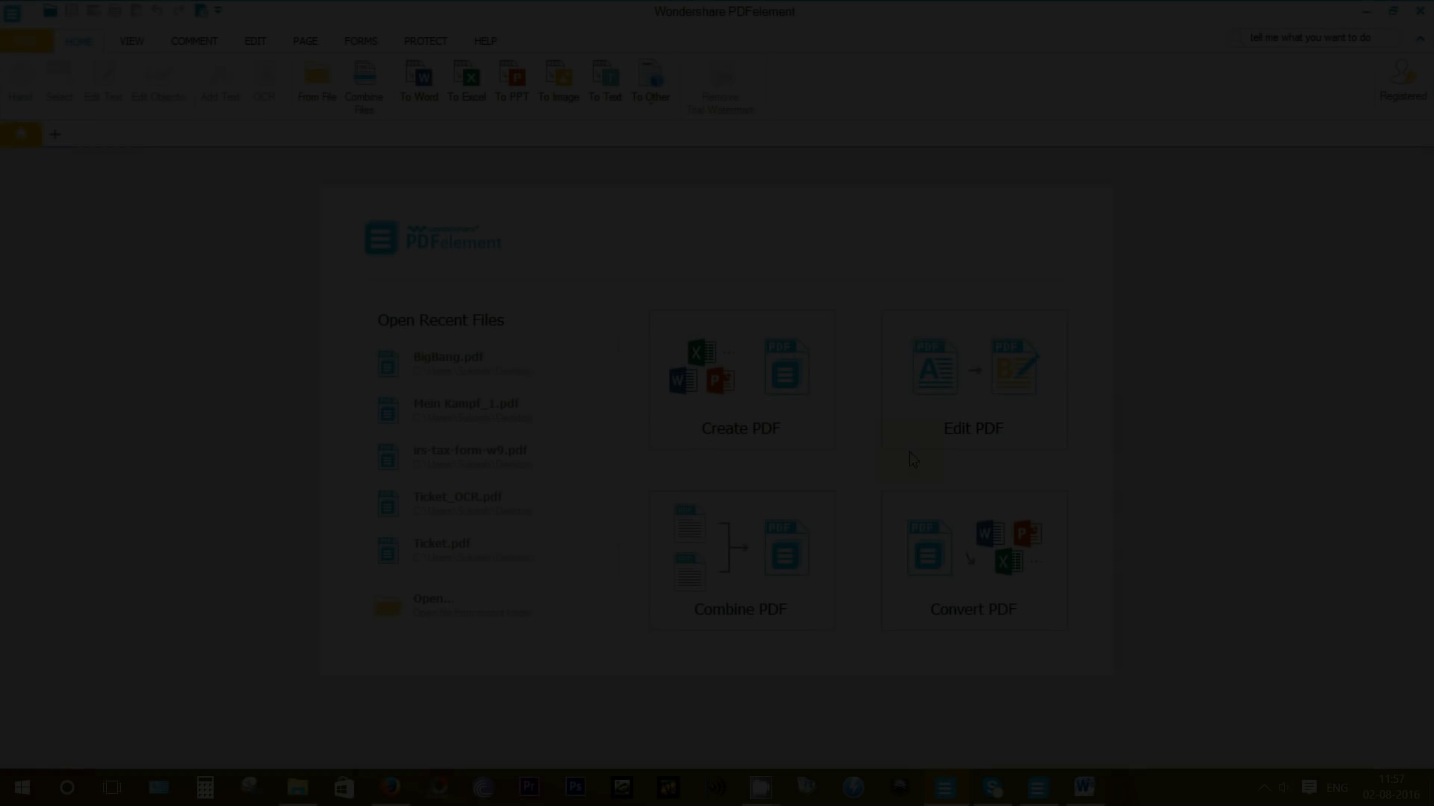
# Open BigBang.pdf in PDFelement and scroll to page 5.
pyautogui.hotkey('ctrl', 'o')
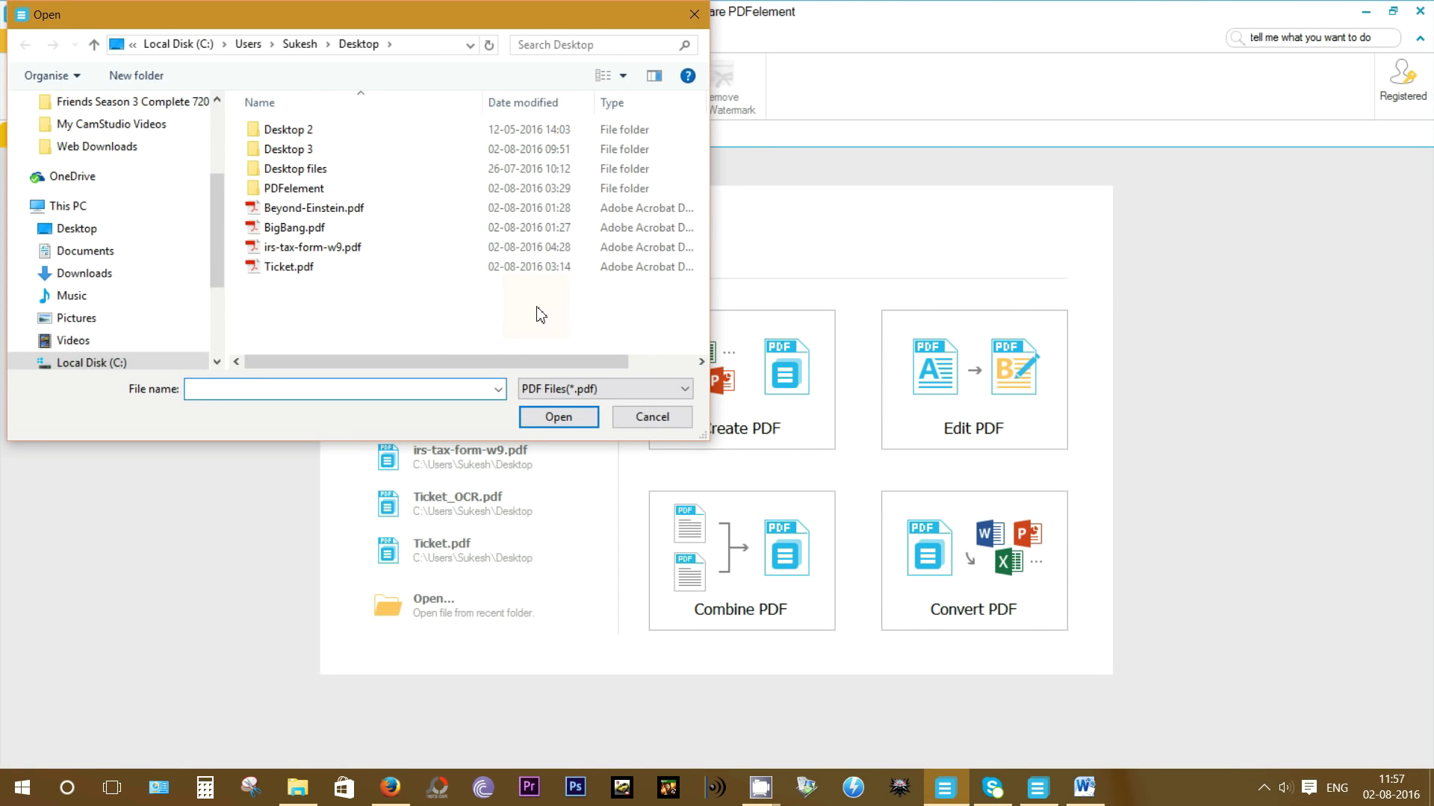
pyautogui.click(302, 229)
pyautogui.click(567, 417)
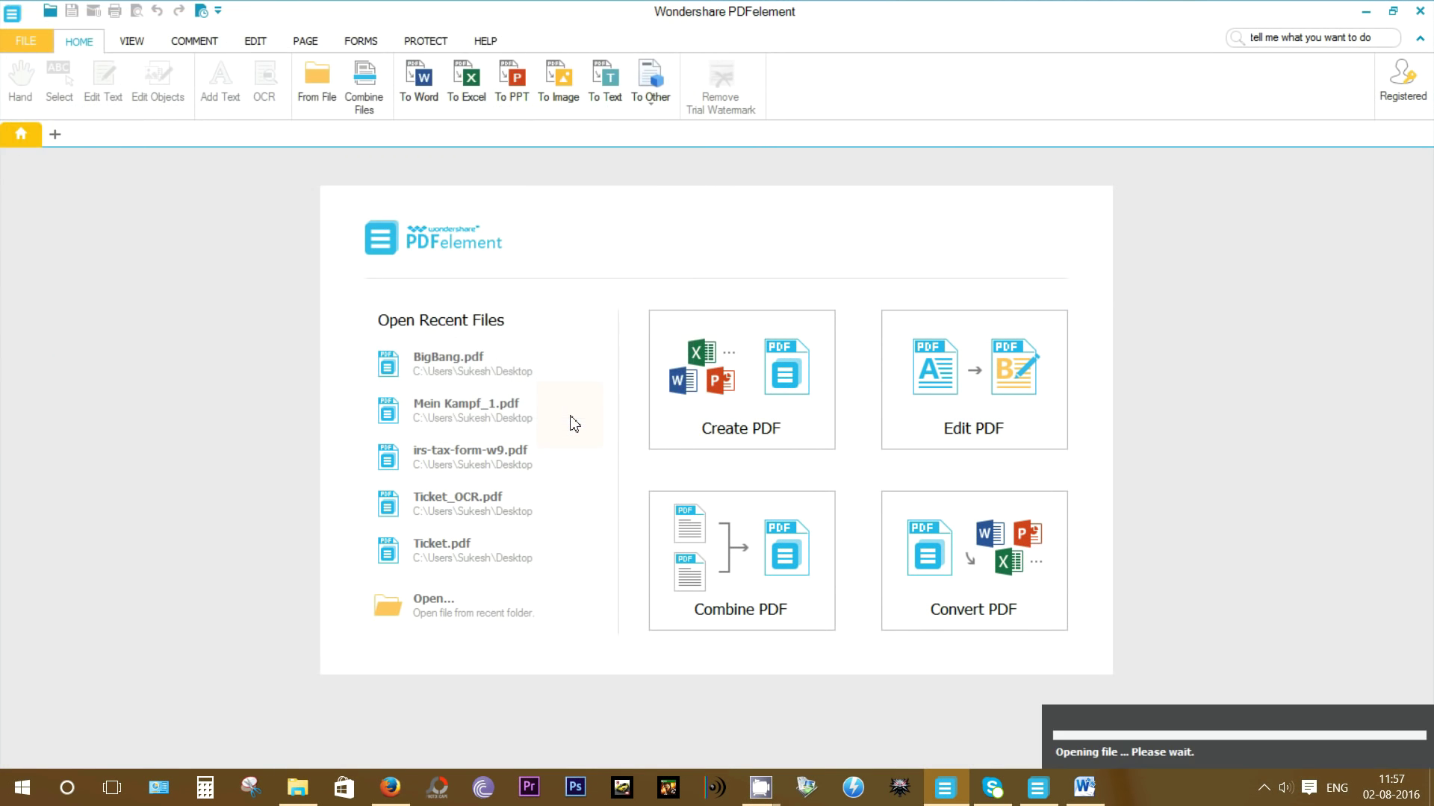
pyautogui.scroll(-7, 1050, 401)
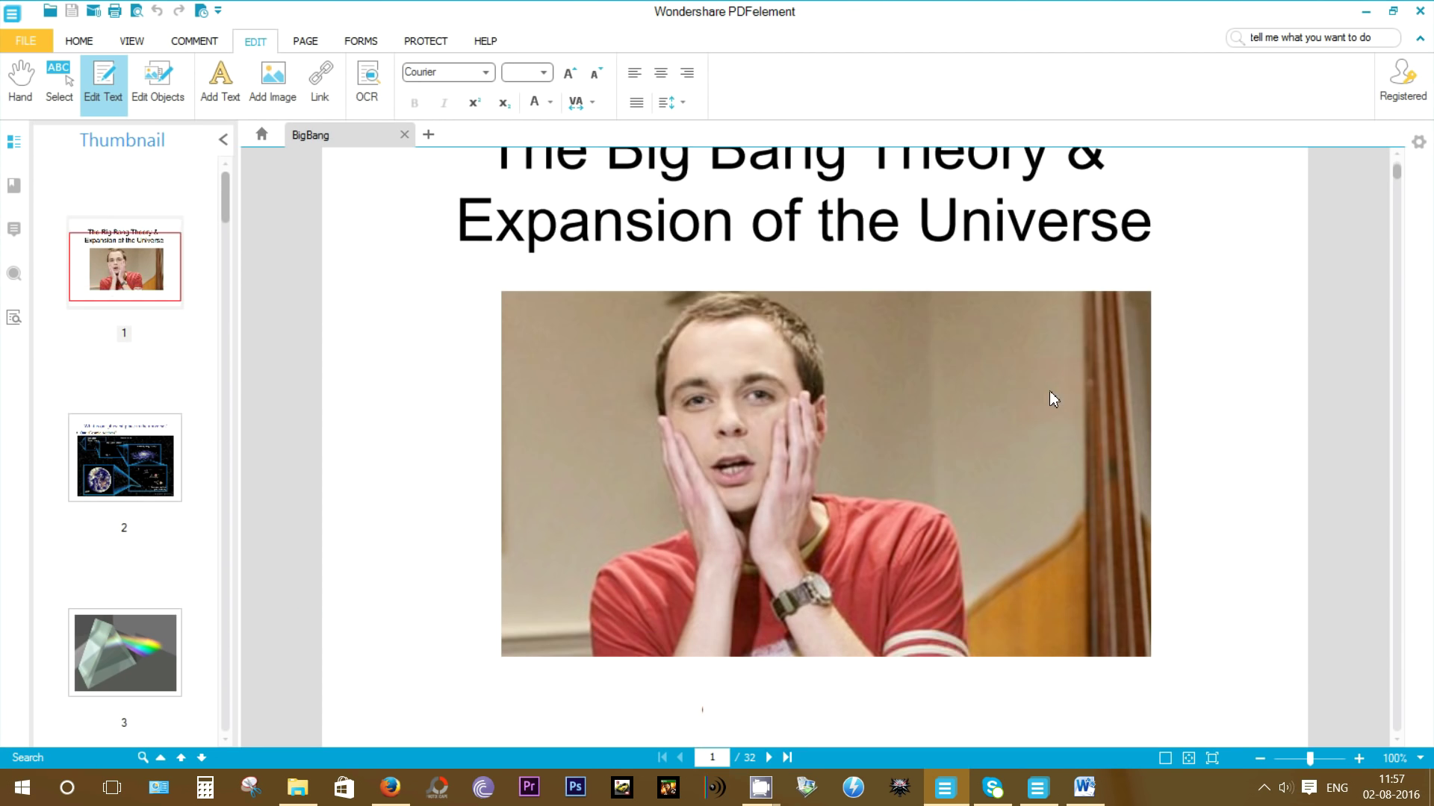
pyautogui.scroll(-20, 1049, 400)
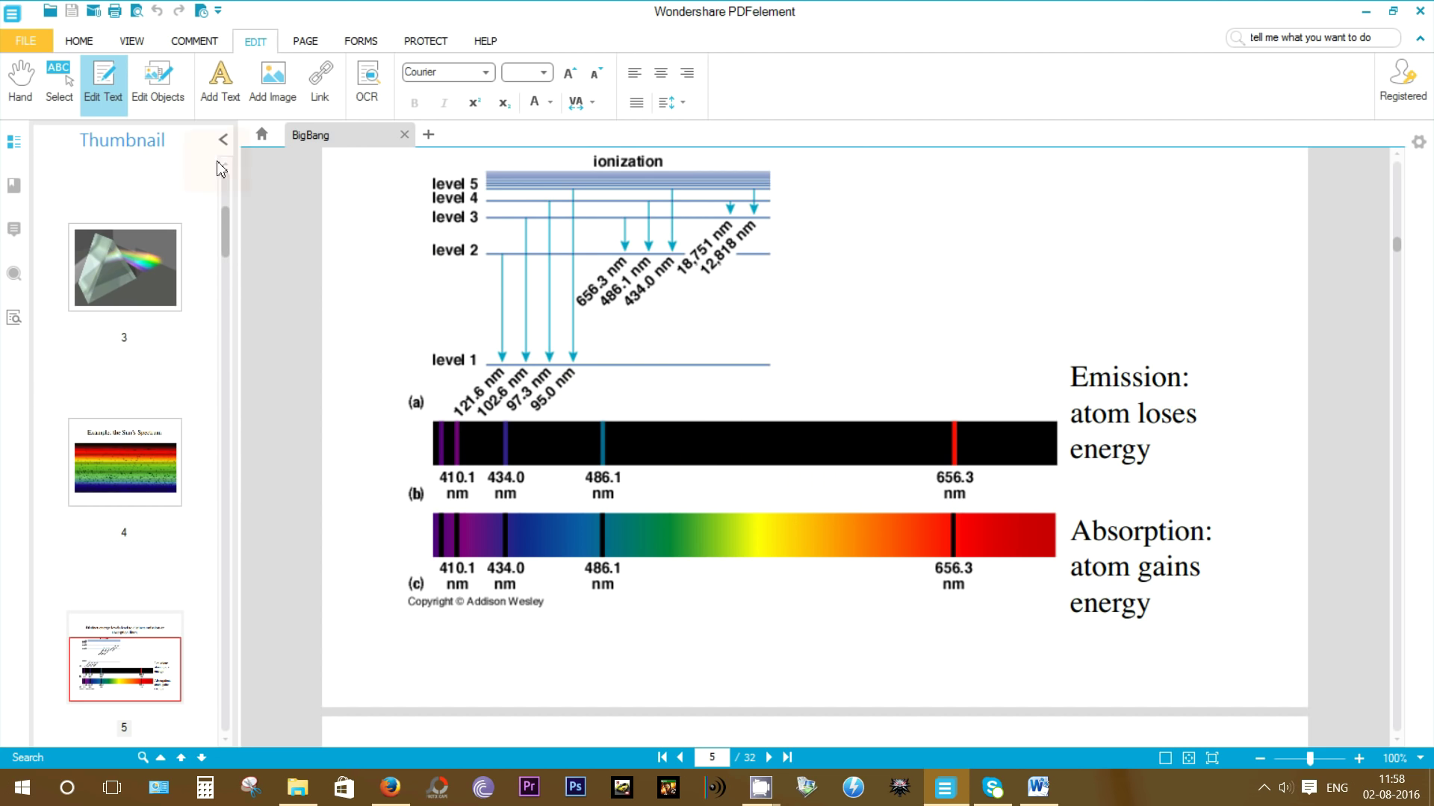
# Select the 'Emission:' label for editing with Edit Text.
pyautogui.click(105, 100)
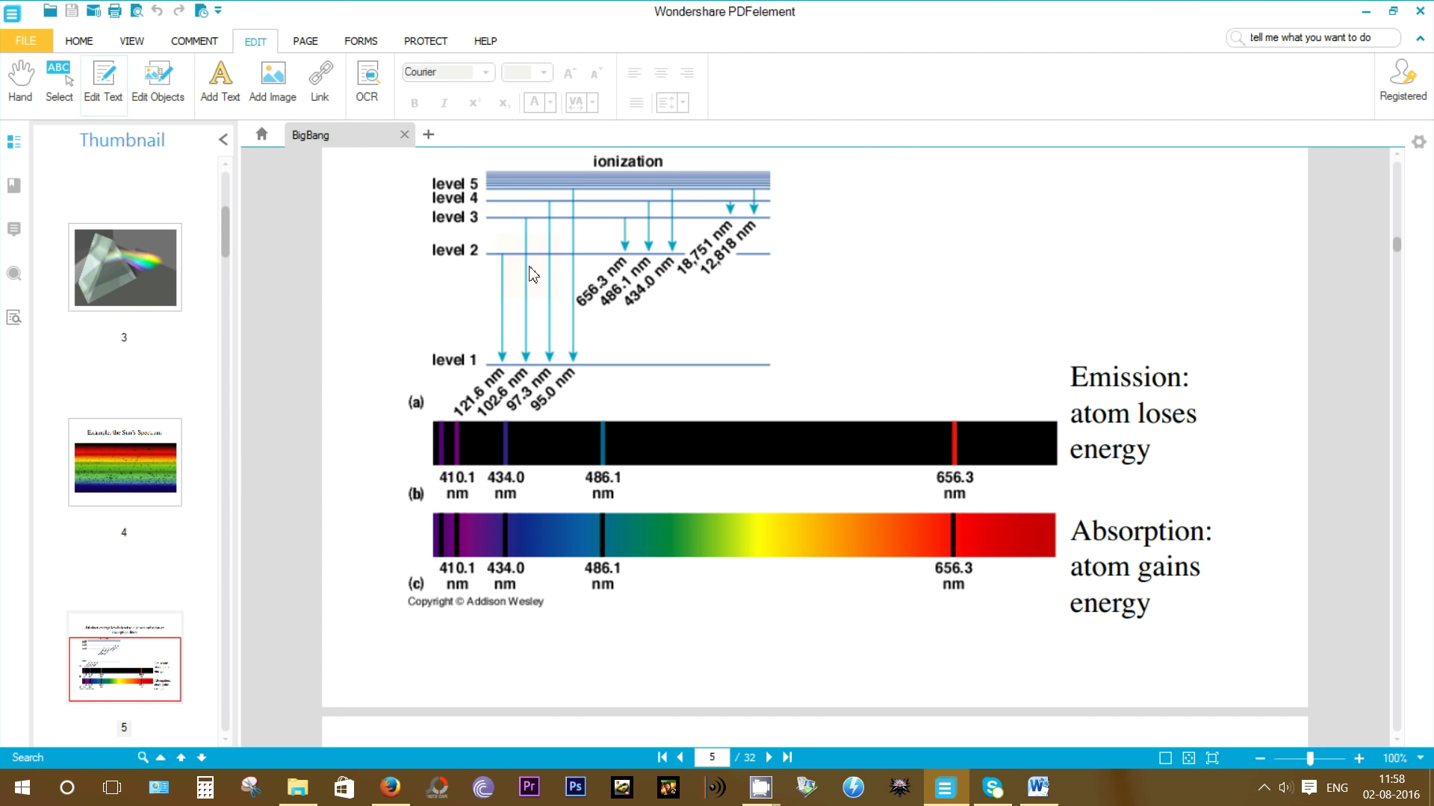
pyautogui.click(1077, 383)
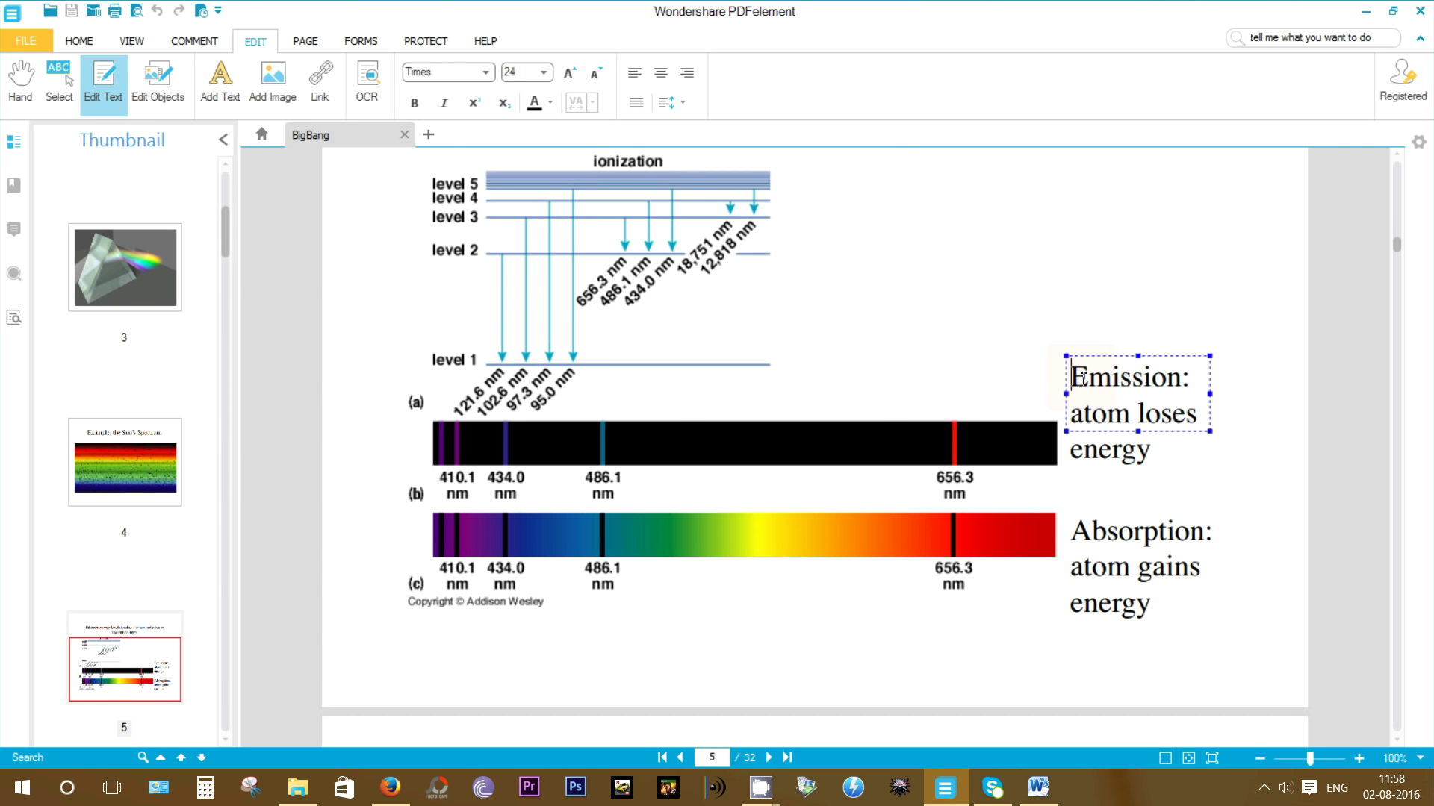
pyautogui.moveTo(1072, 377); pyautogui.dragTo(1191, 390)
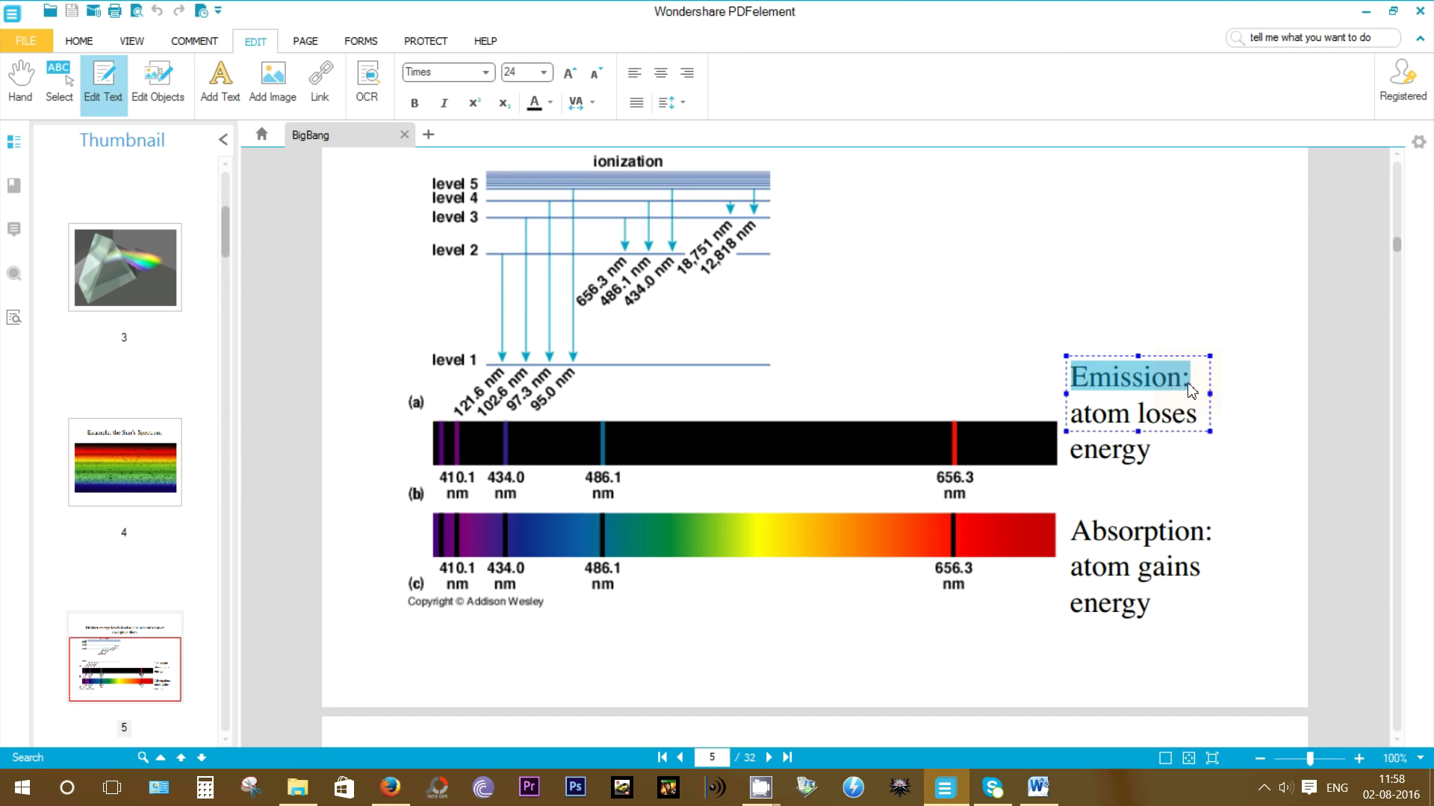
# Move page 5's spectrum figure up with Edit Objects, then undo the move.
pyautogui.click(171, 93)
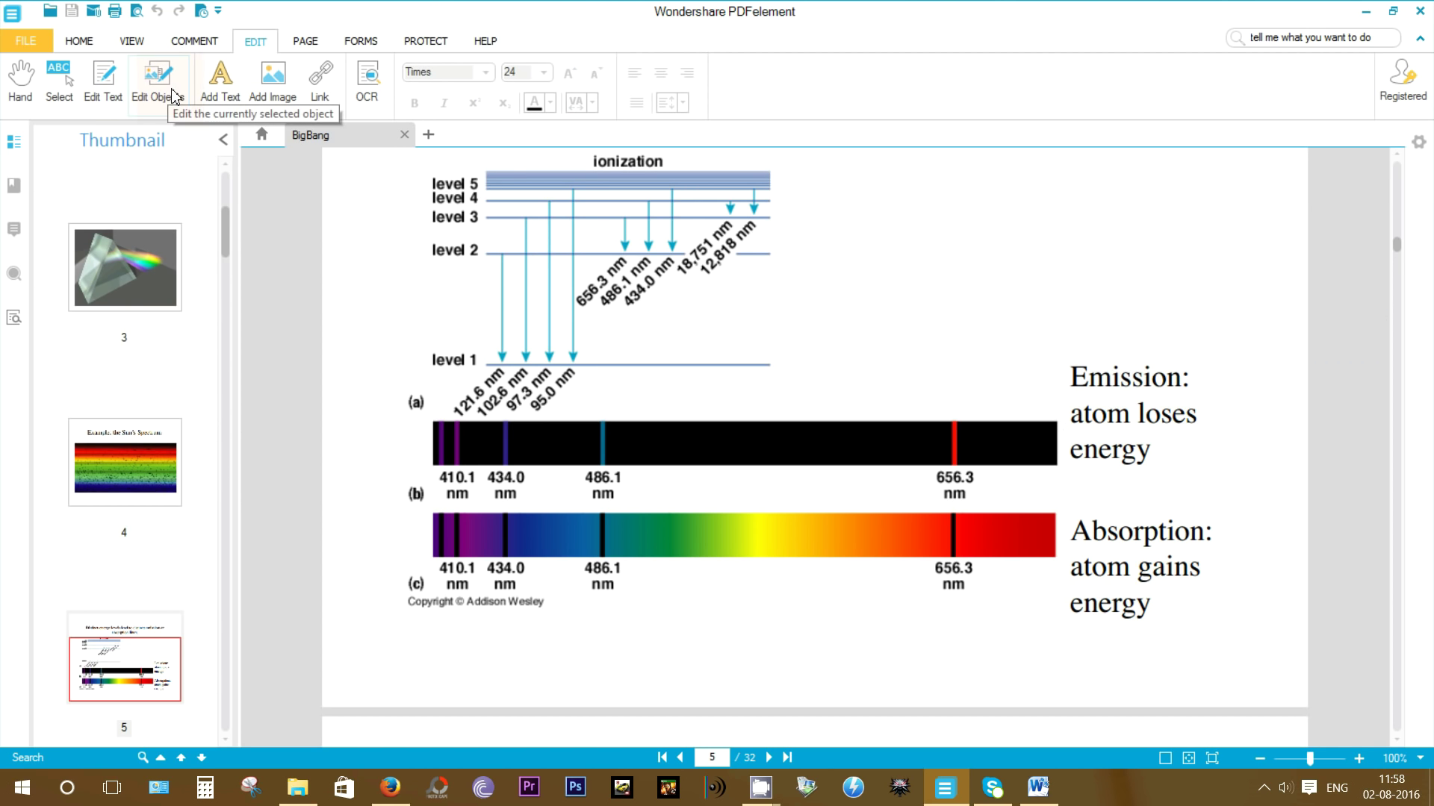
pyautogui.click(564, 442)
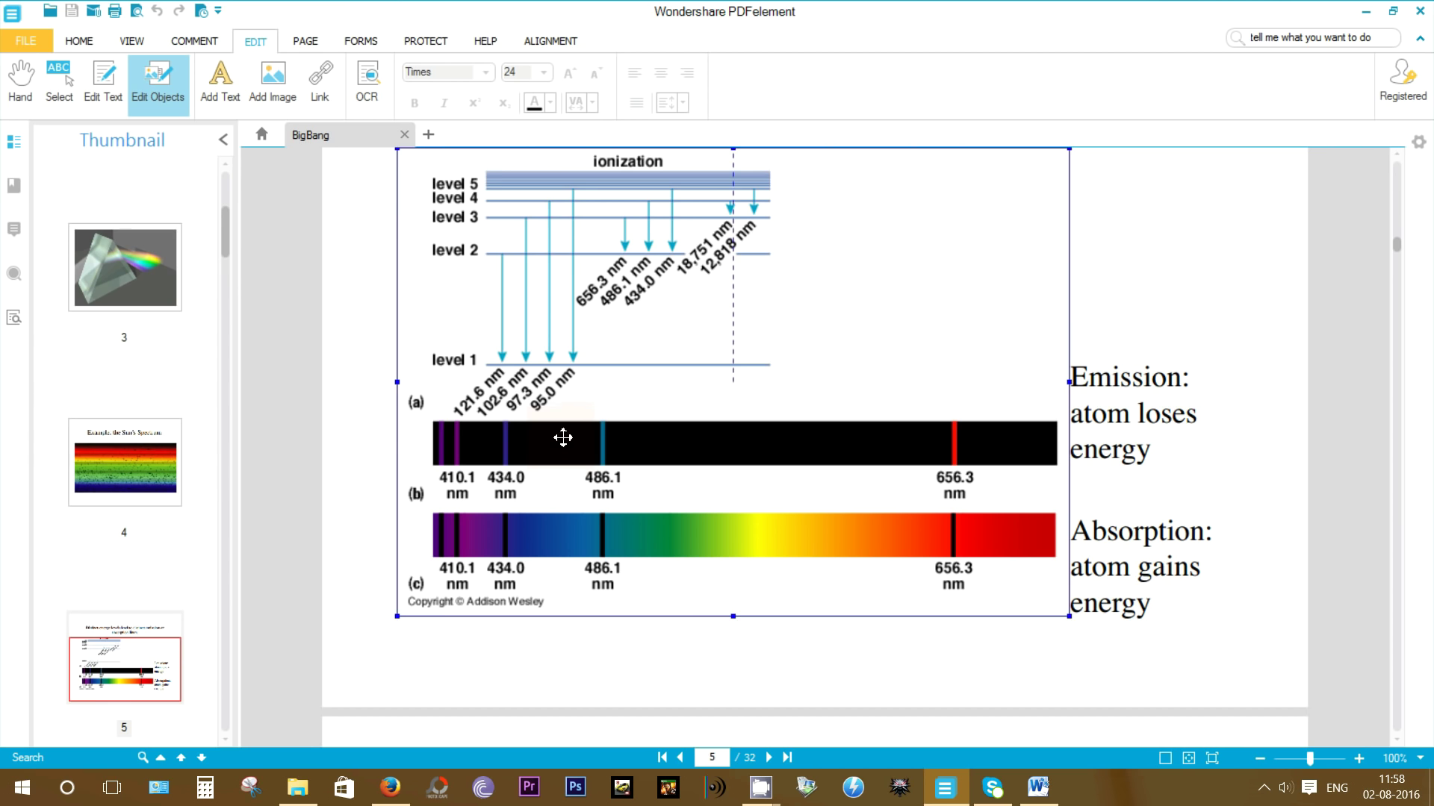
pyautogui.moveTo(564, 441); pyautogui.dragTo(566, 401)
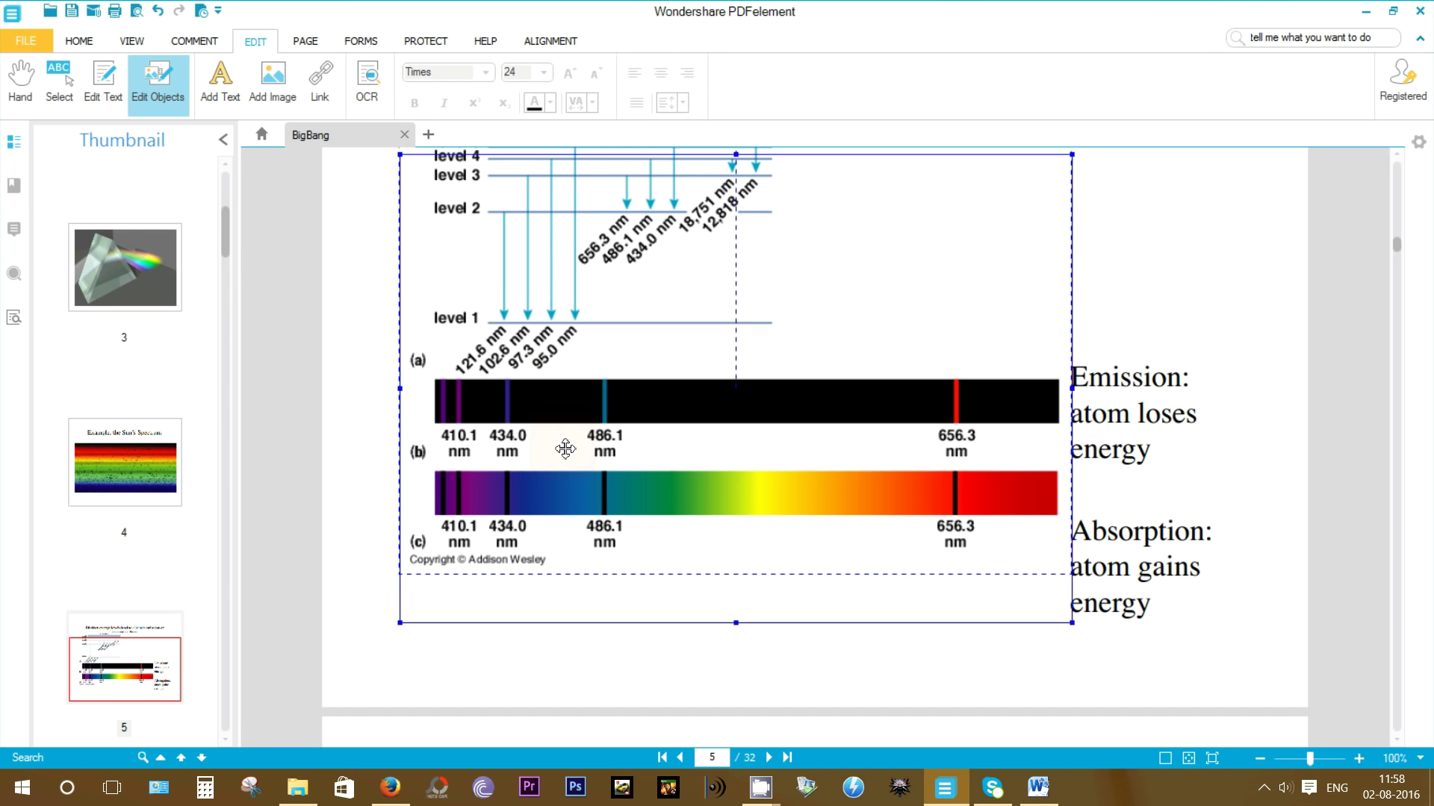
pyautogui.hotkey('ctrl', 'z')
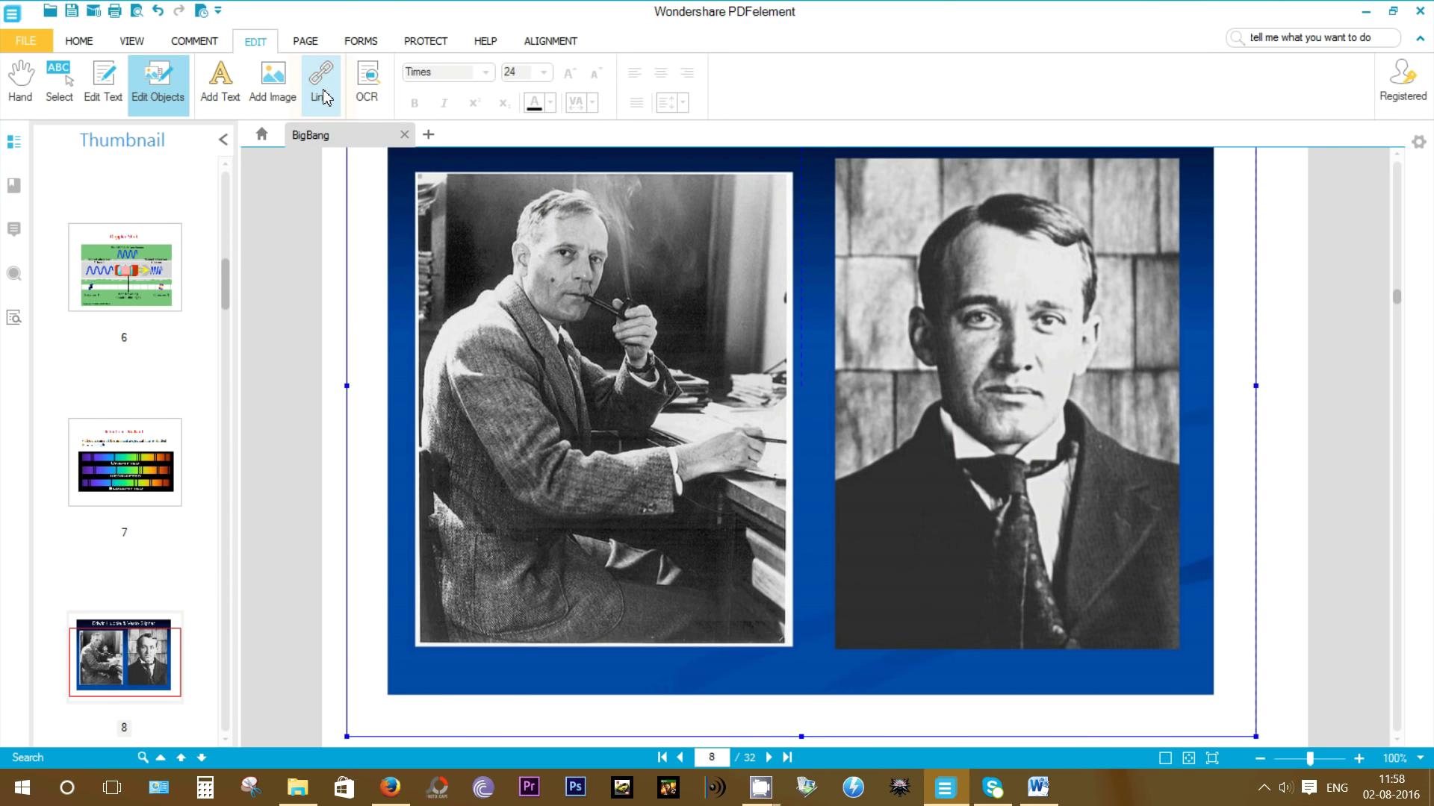
# Draw a link area below the two photos on page 8 that goes to page 2.
pyautogui.click(324, 97)
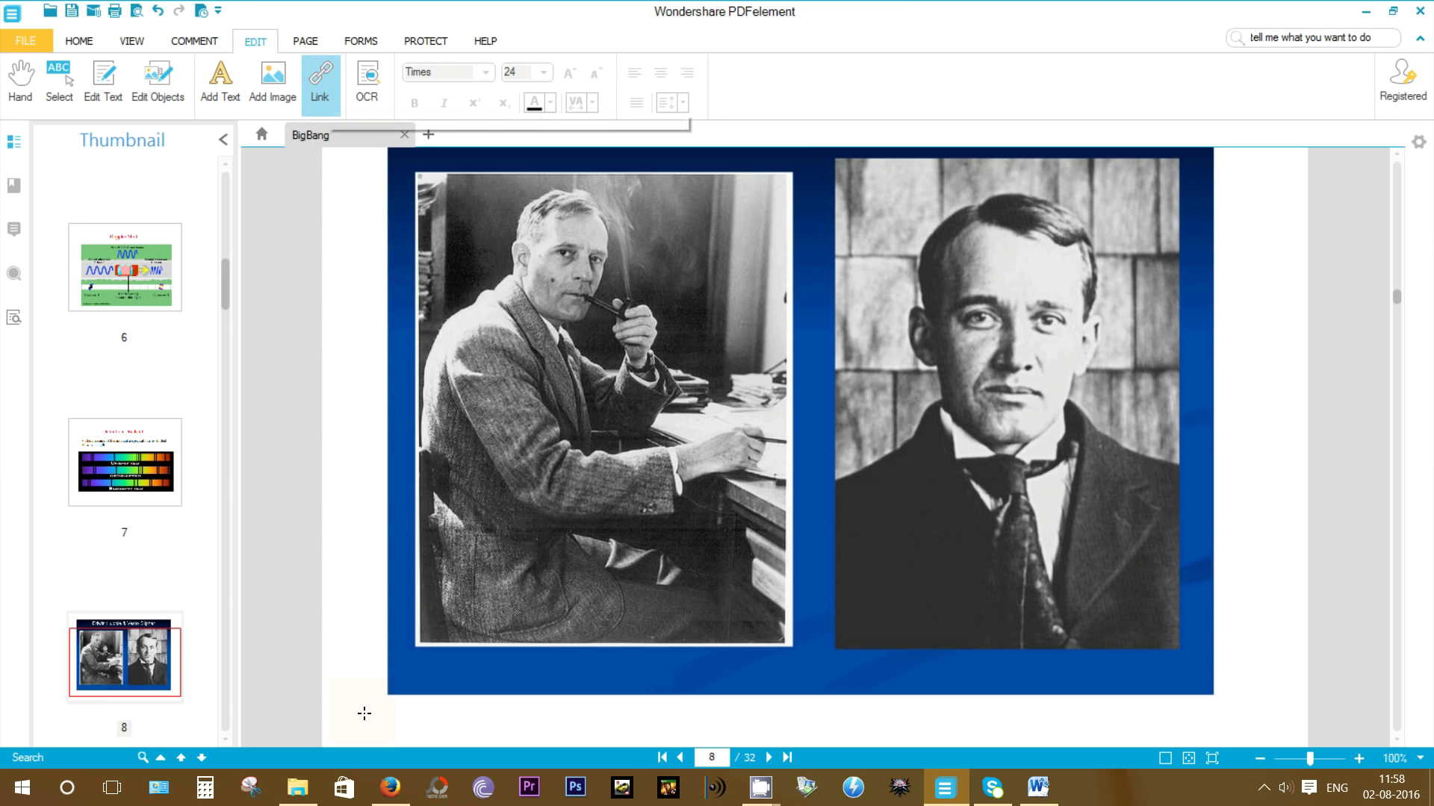
pyautogui.moveTo(367, 705); pyautogui.dragTo(1124, 747)
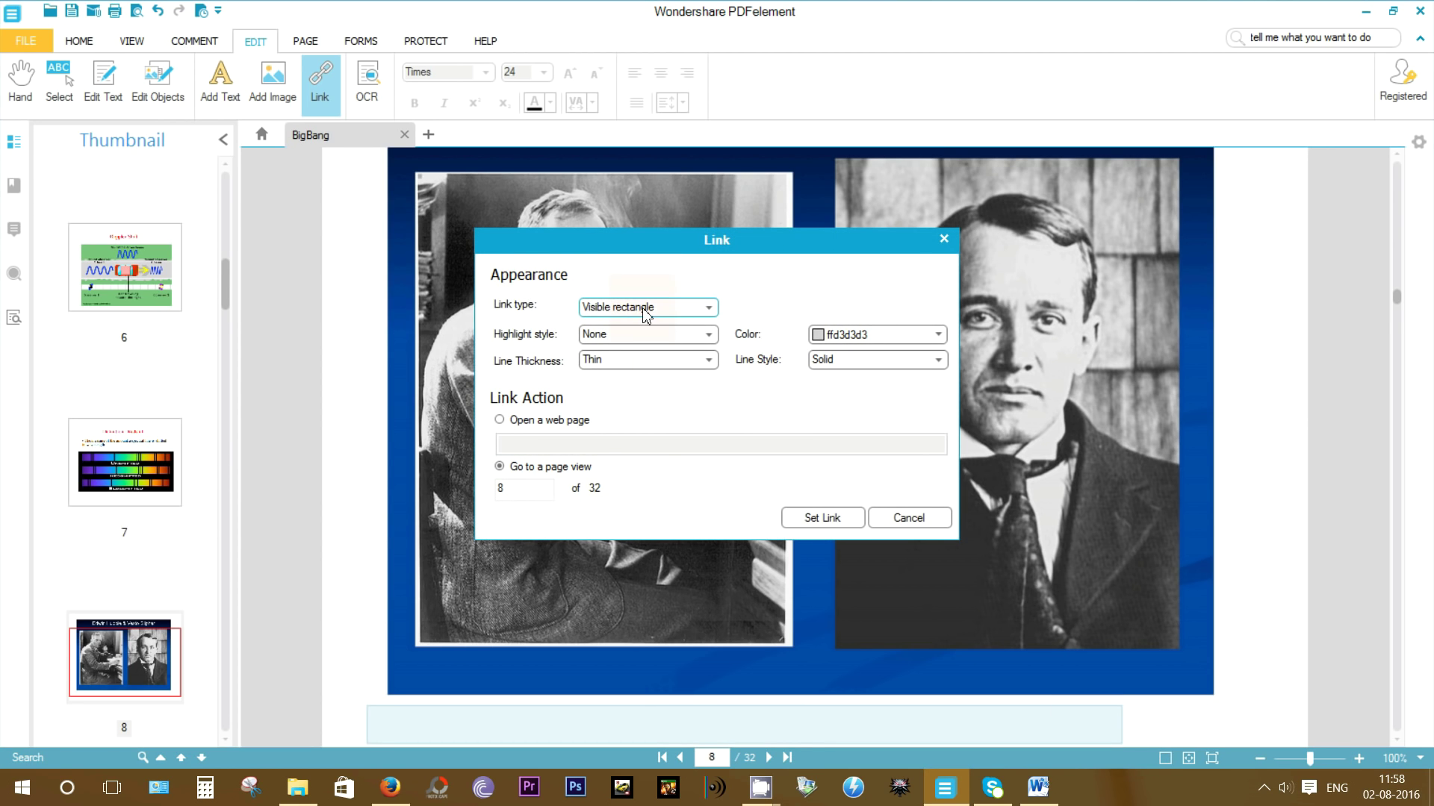
pyautogui.click(498, 422)
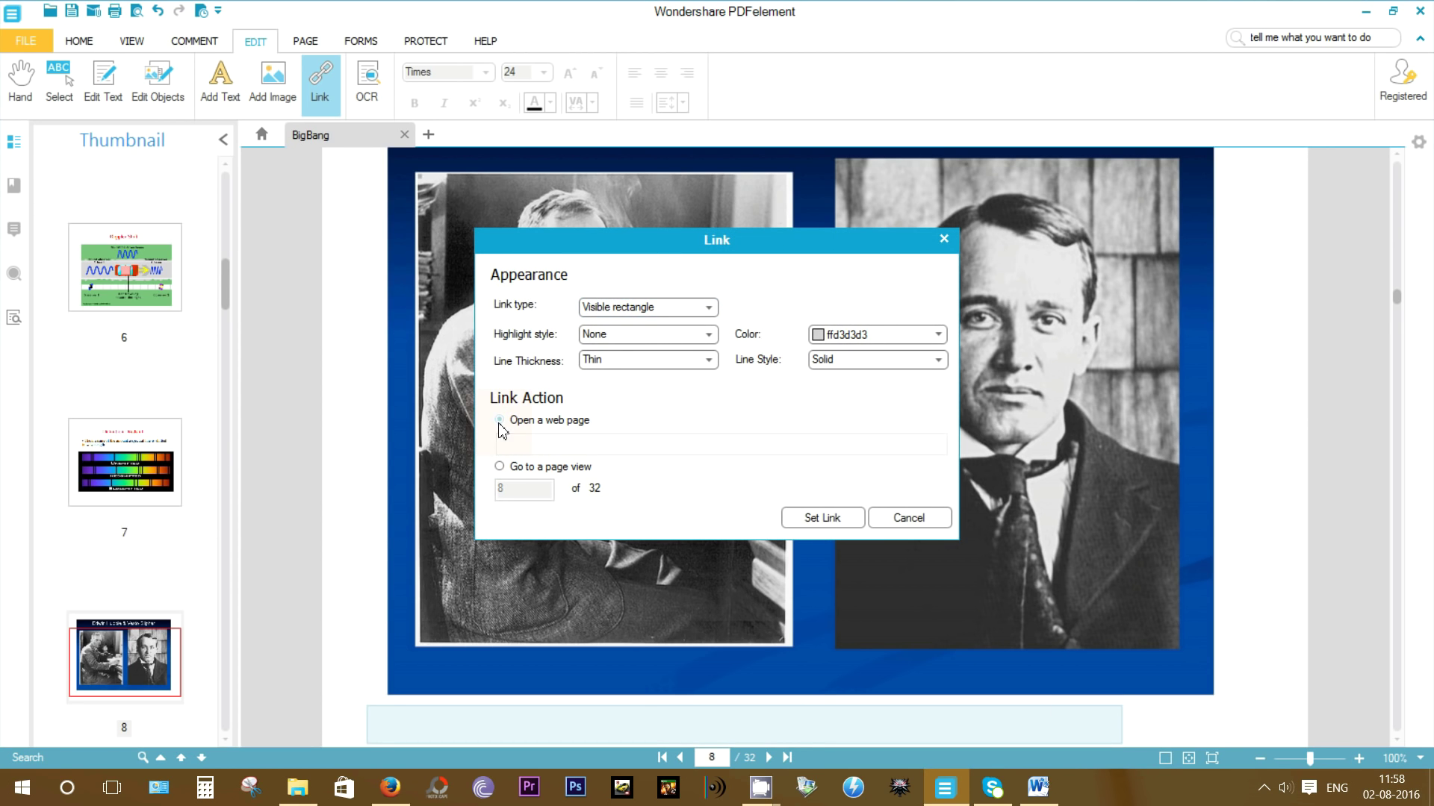
pyautogui.click(515, 446)
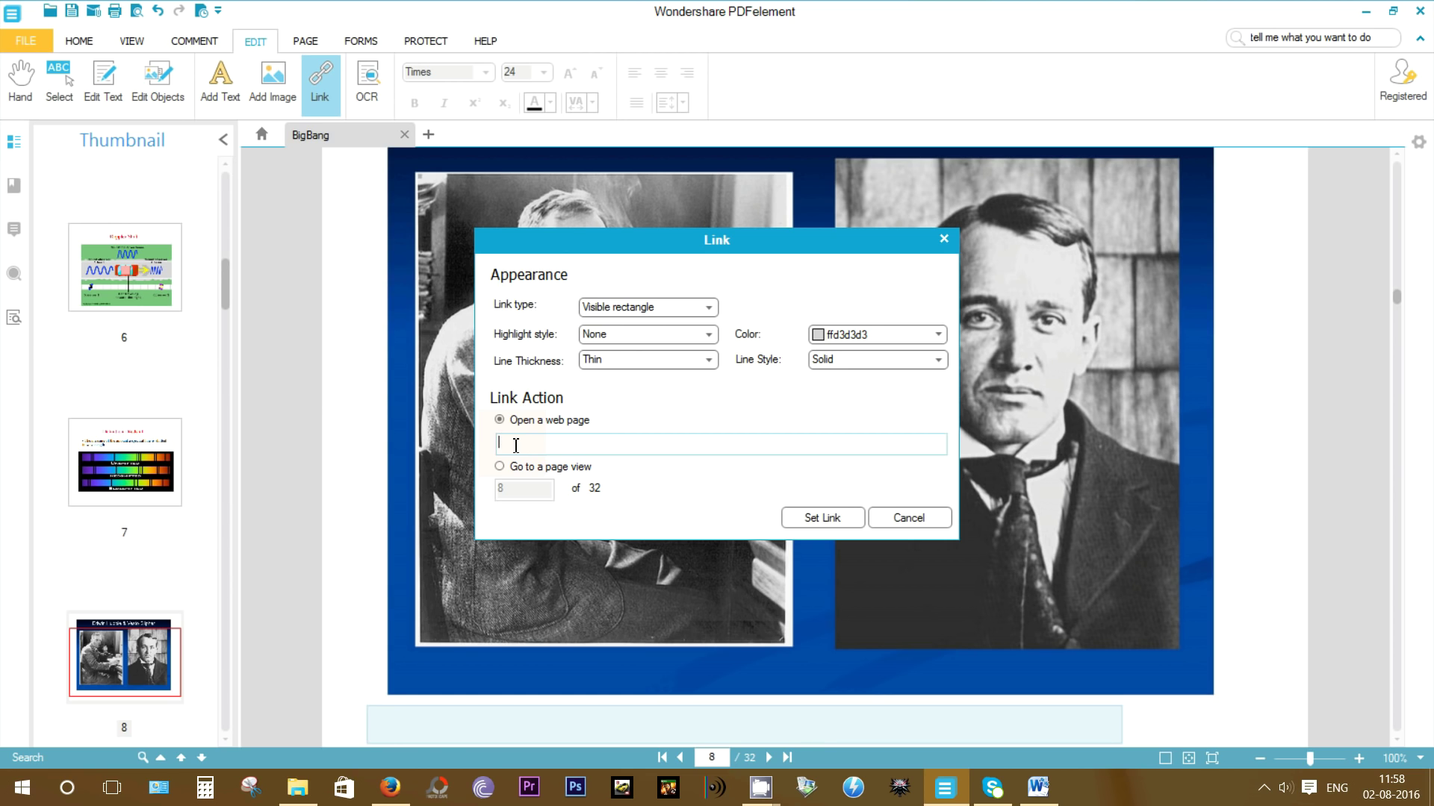
pyautogui.click(501, 468)
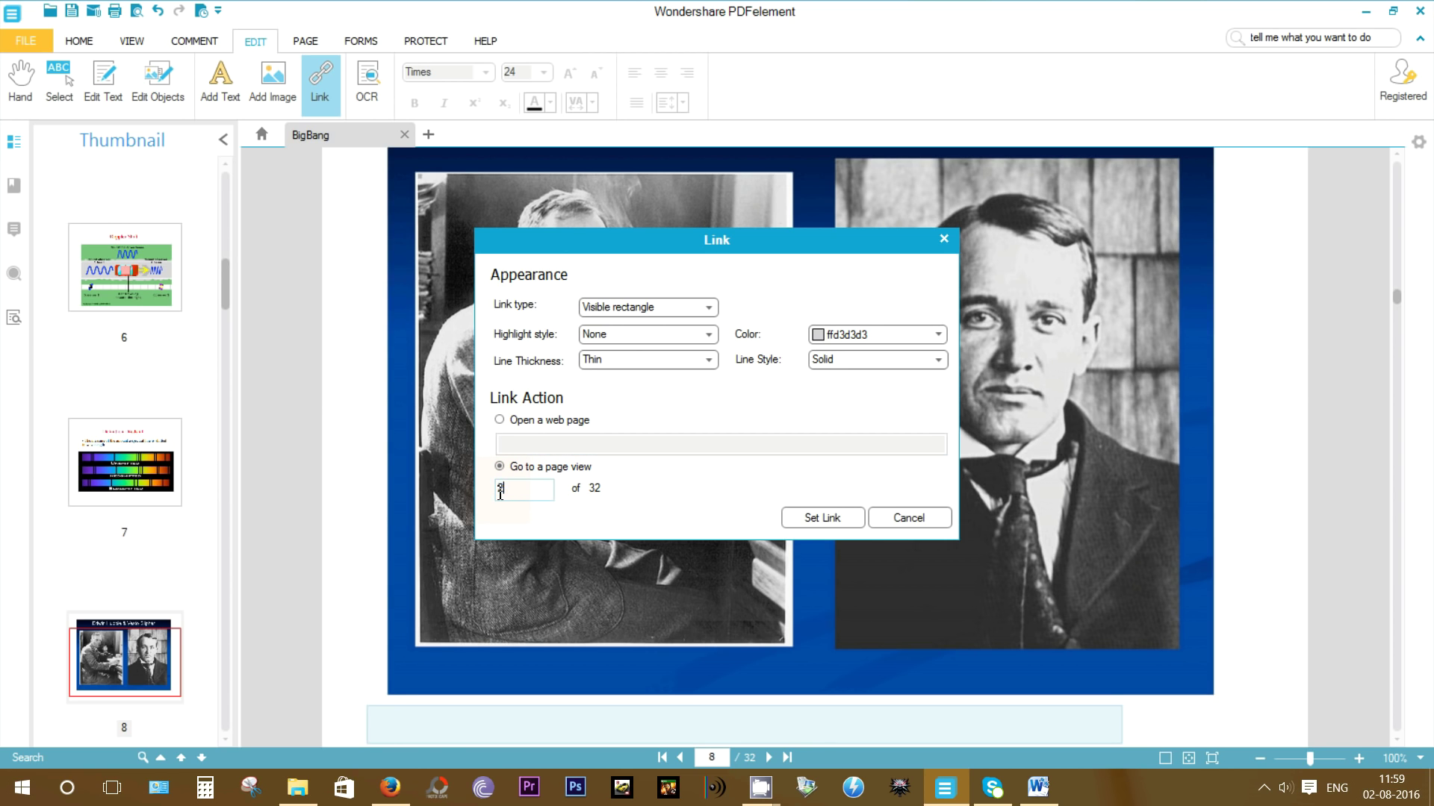
pyautogui.click(824, 519)
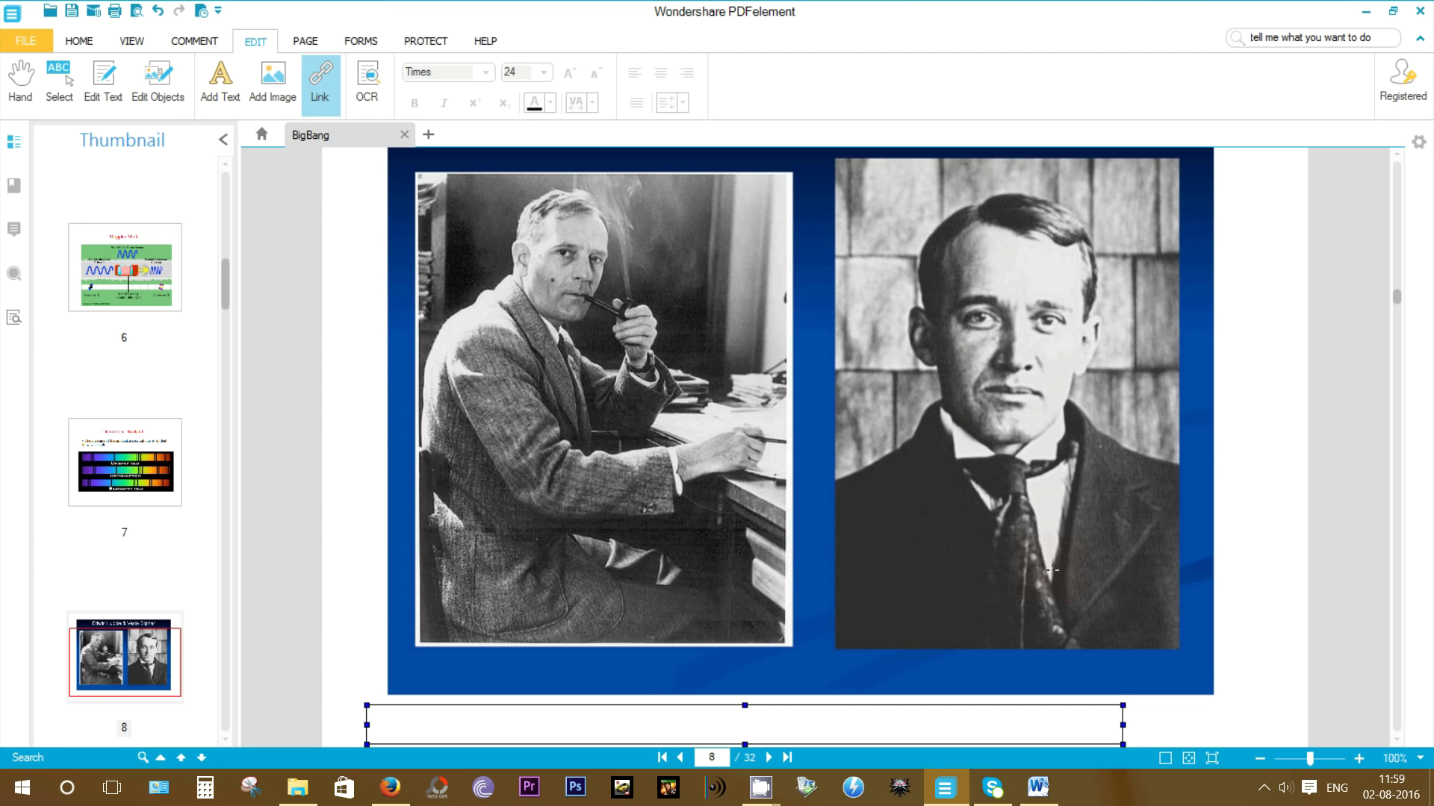
# Test the new page-2 link with the Hand tool.
pyautogui.scroll(-3, 1268, 511)
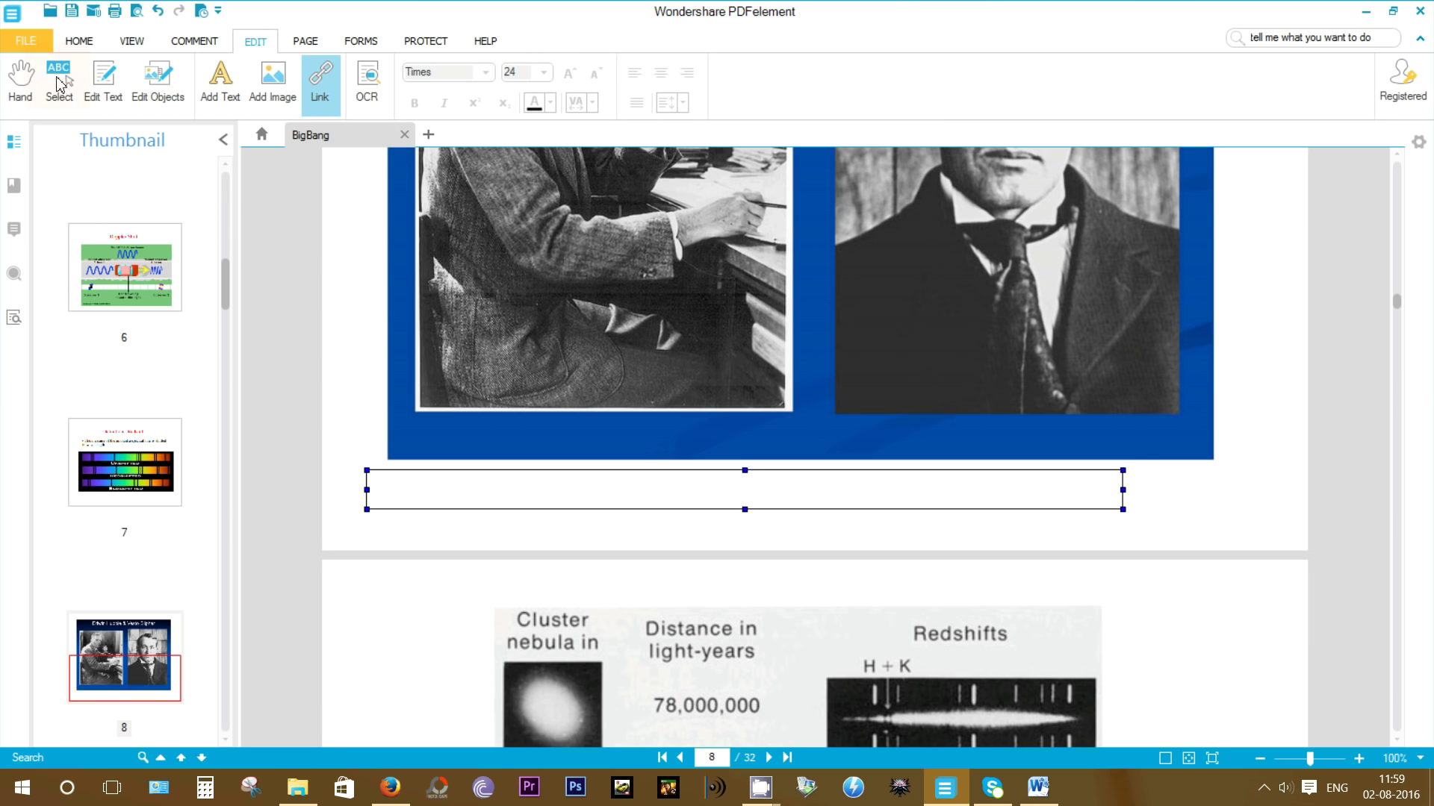
pyautogui.click(21, 82)
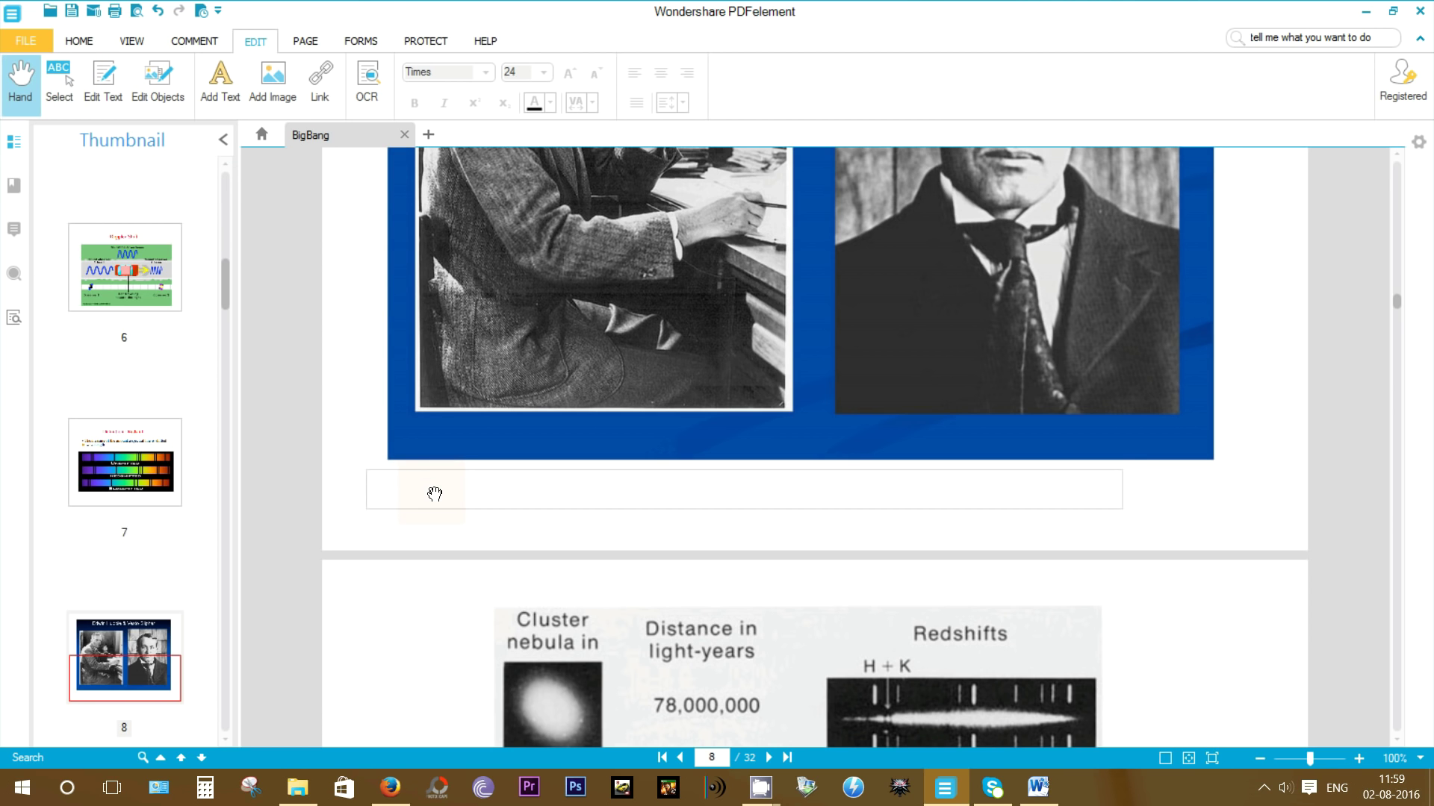
pyautogui.click(435, 493)
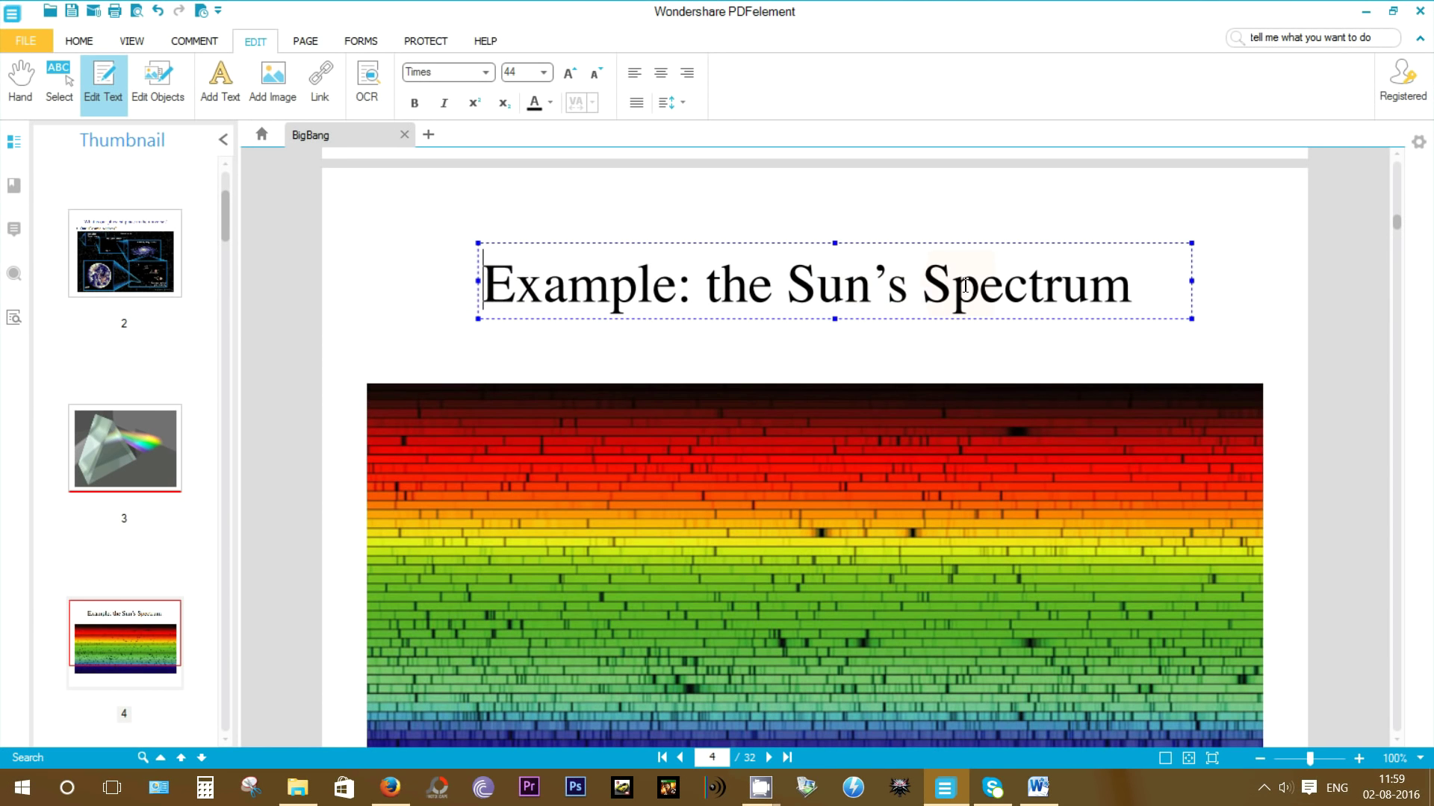
# Change the 'Example: the Sun's Spectrum' title to Helvetica at font size 10.
pyautogui.moveTo(965, 286); pyautogui.dragTo(1133, 286)
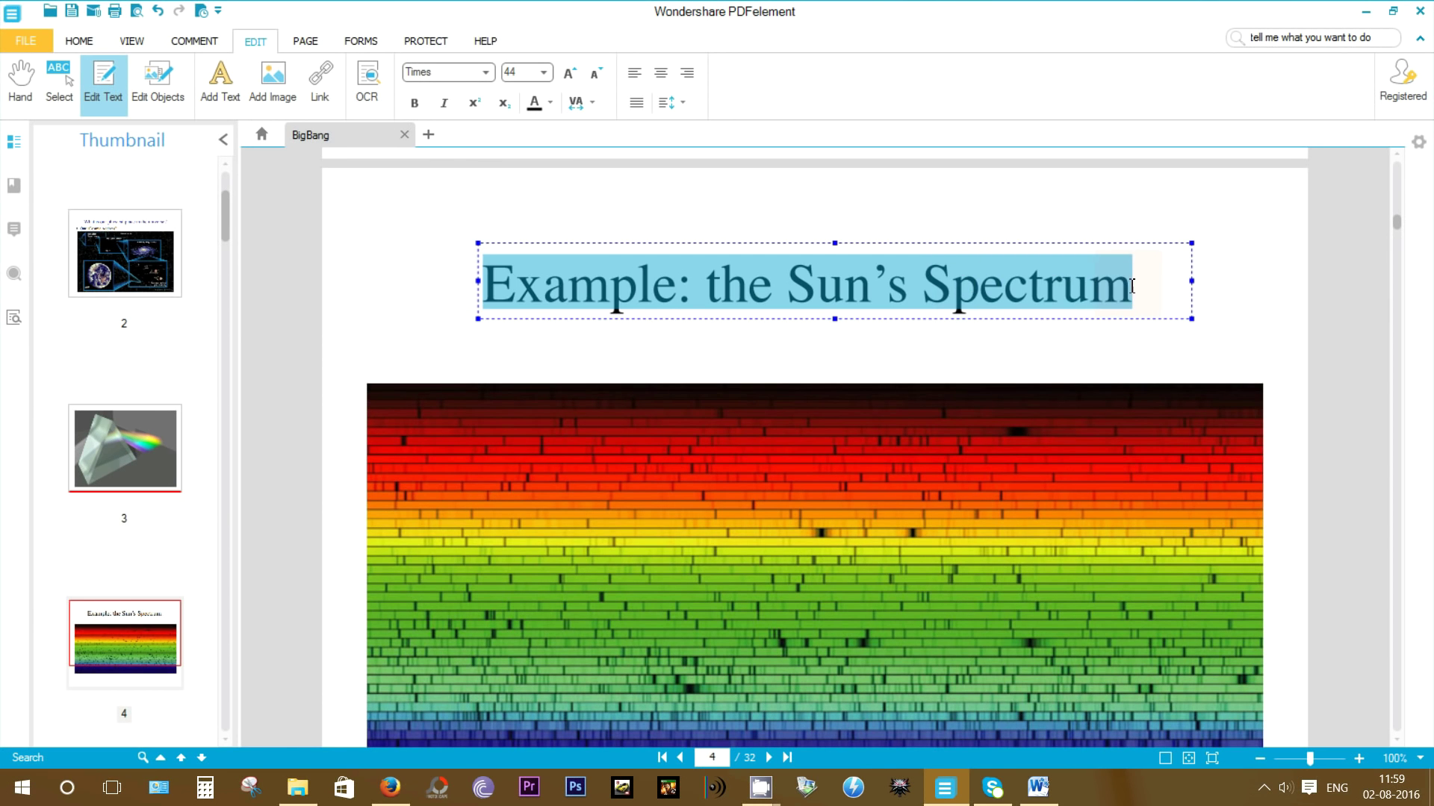
pyautogui.click(486, 72)
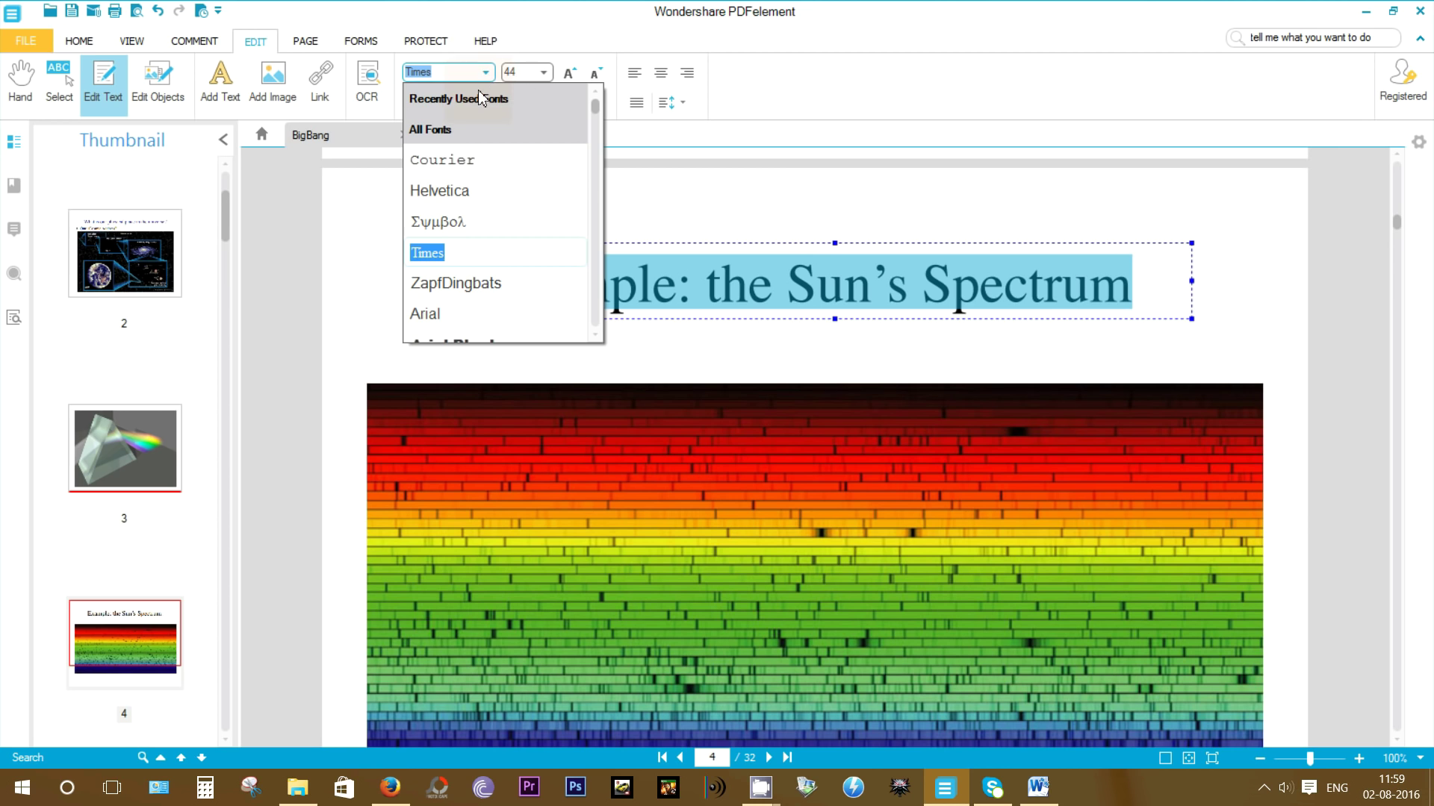
pyautogui.click(453, 193)
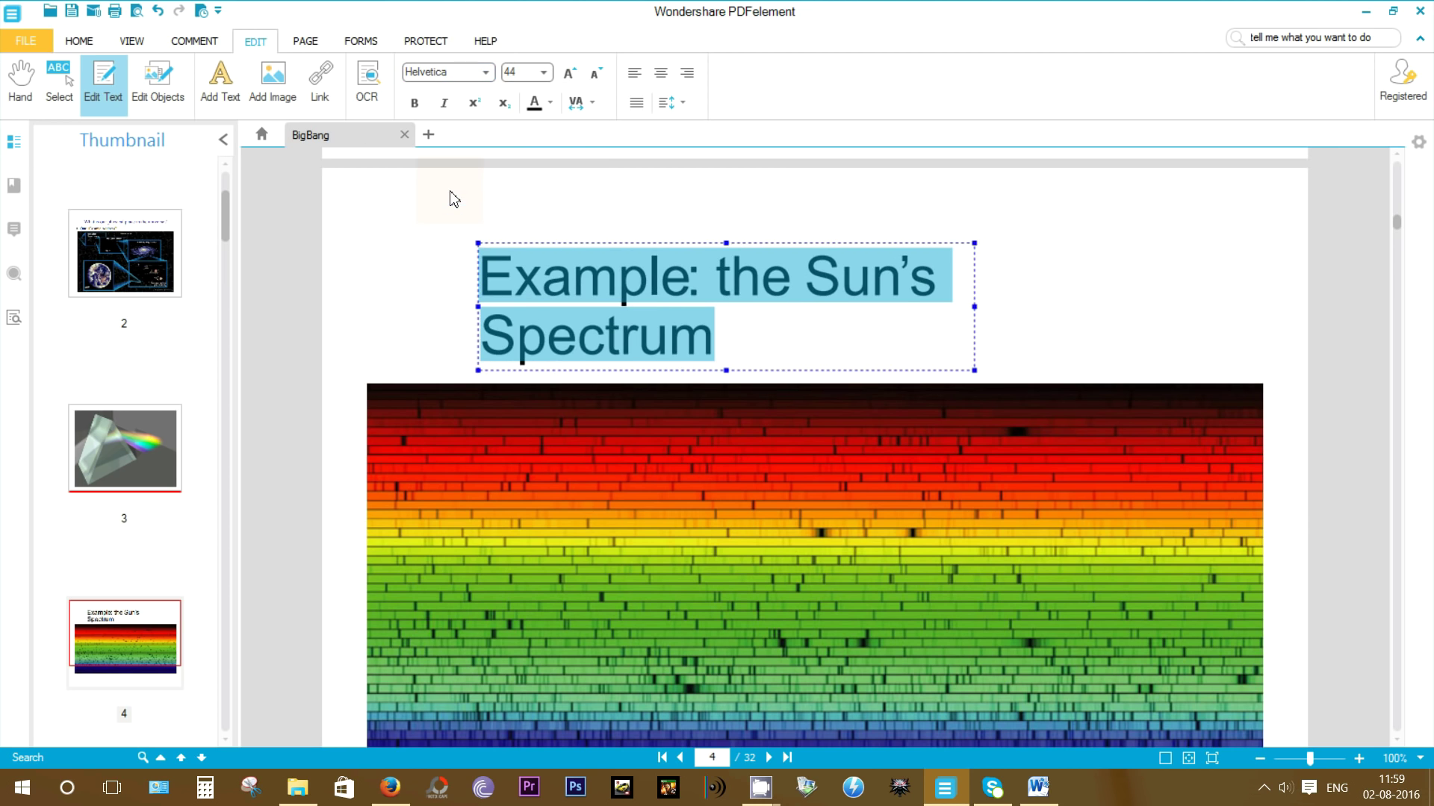
pyautogui.click(544, 73)
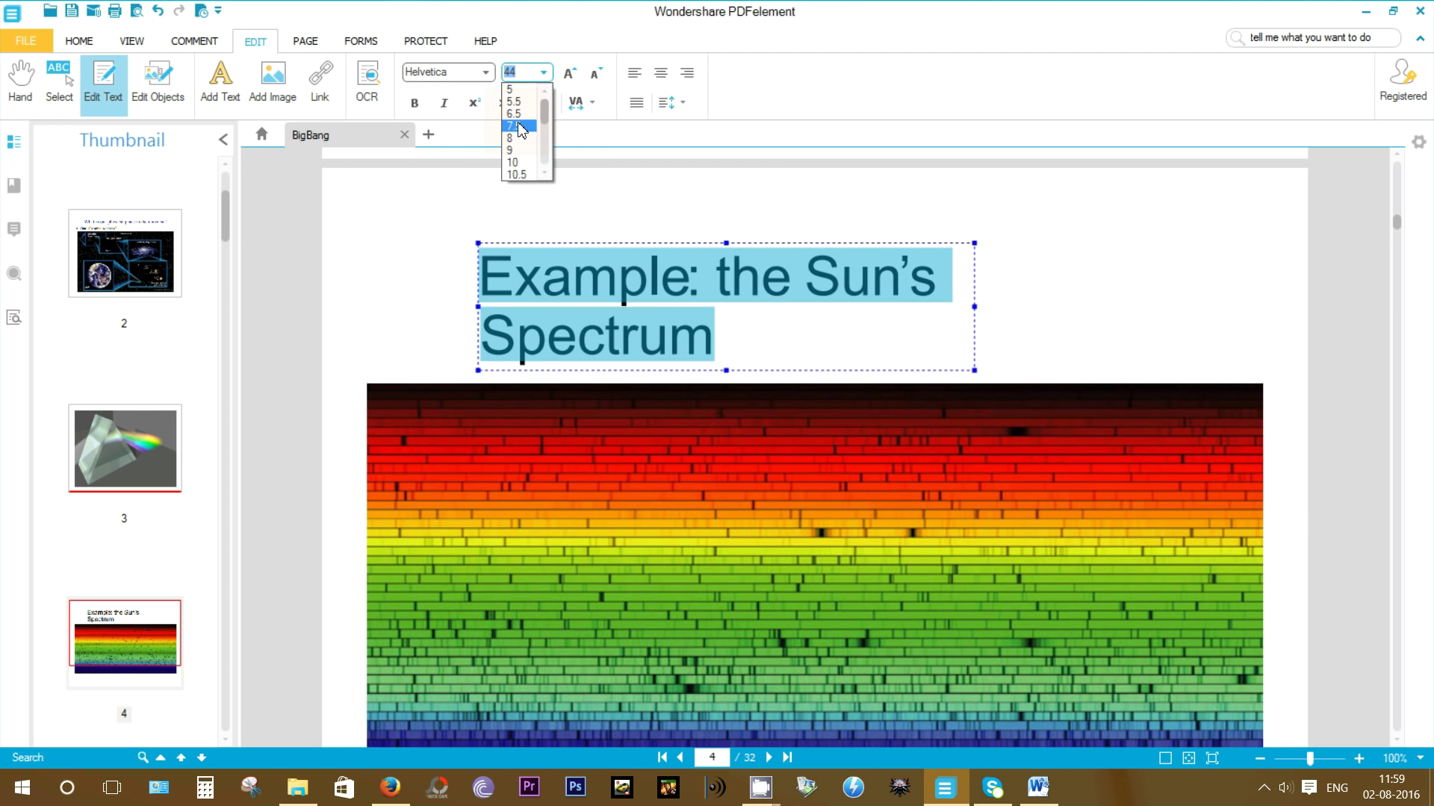
pyautogui.click(516, 163)
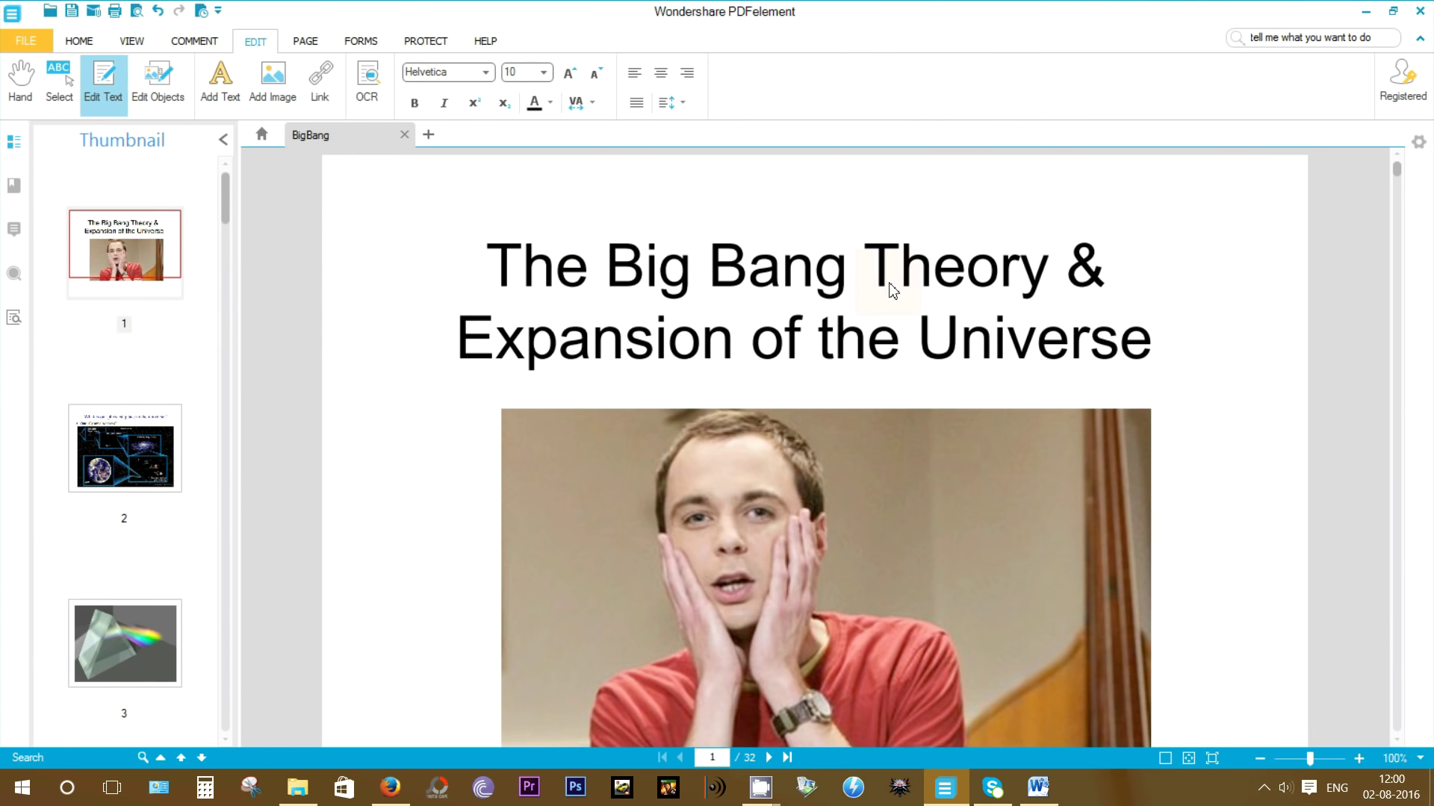
# Area-highlight the word 'The' in the title and attach a 'hello' note to it.
pyautogui.click(183, 42)
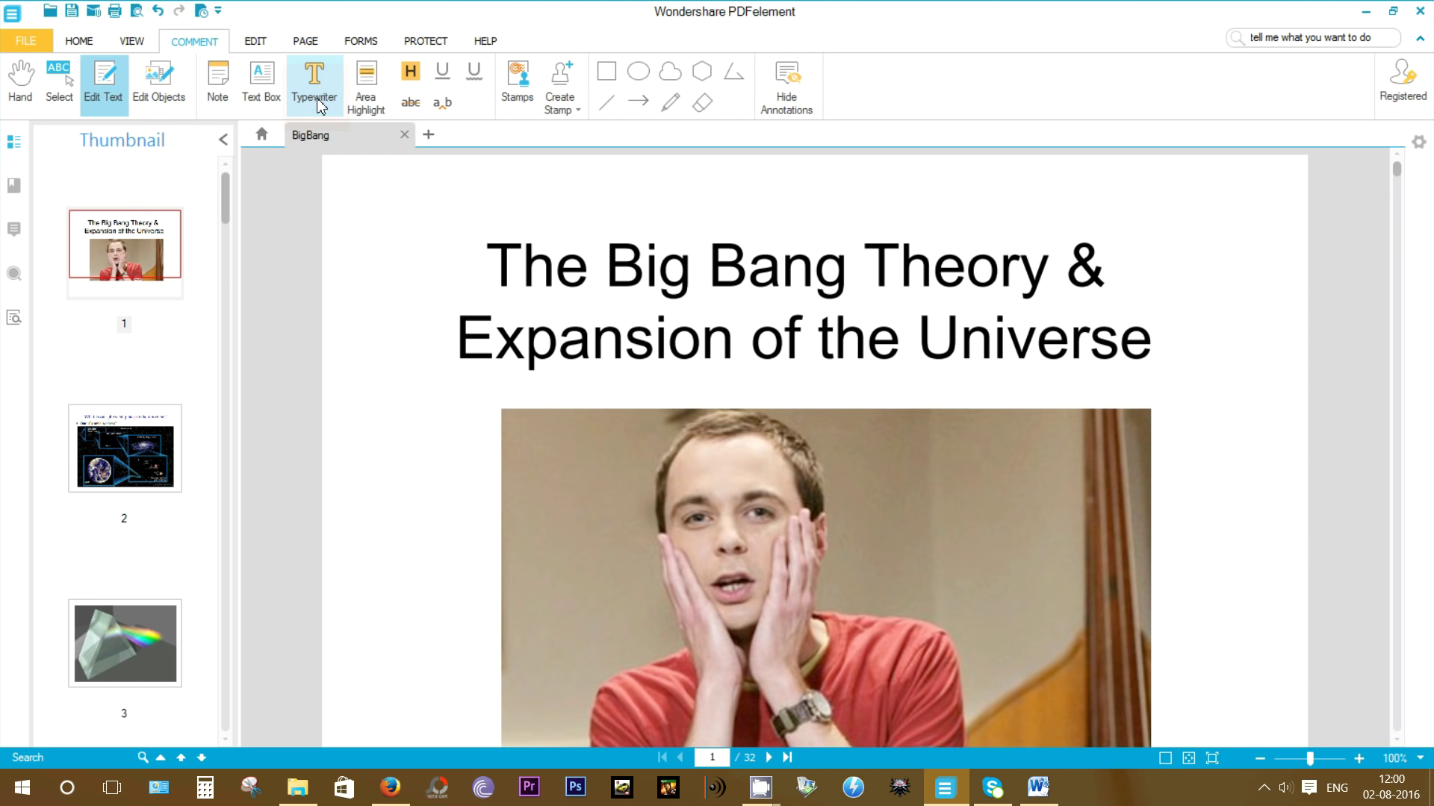
pyautogui.click(364, 98)
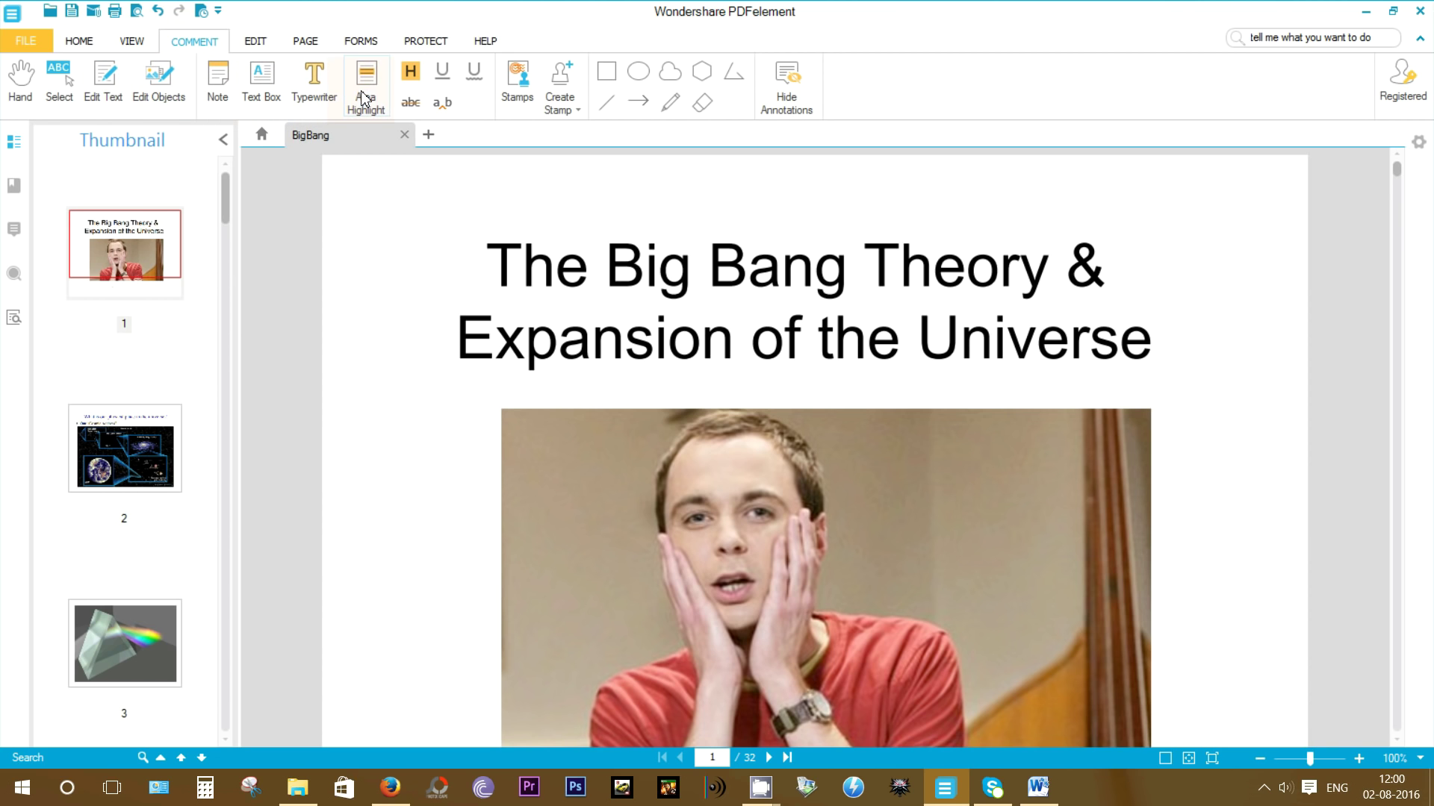
pyautogui.moveTo(482, 236)
pyautogui.mouseDown()
pyautogui.moveTo(575, 272)
pyautogui.moveTo(601, 302)
pyautogui.mouseUp()
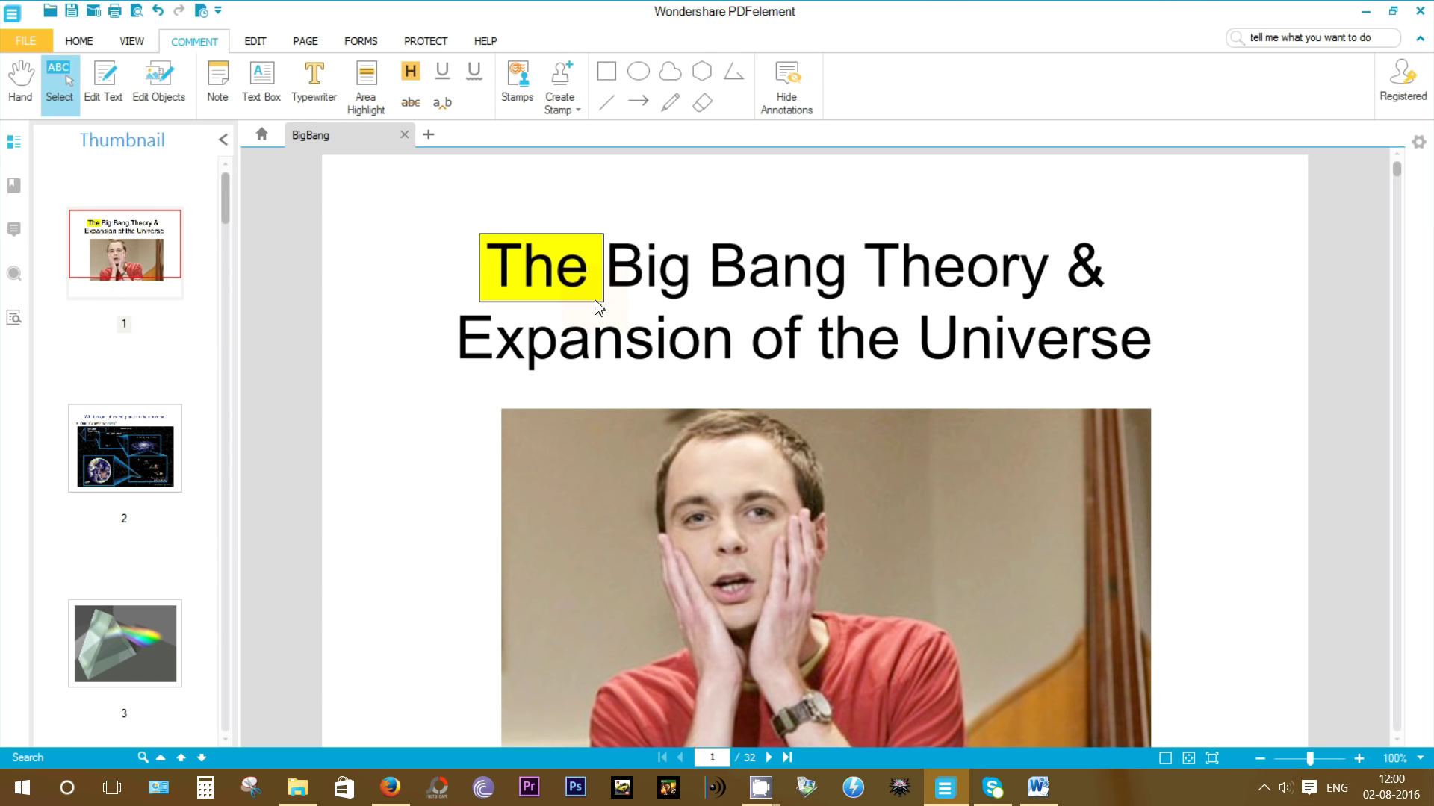
pyautogui.doubleClick(576, 268)
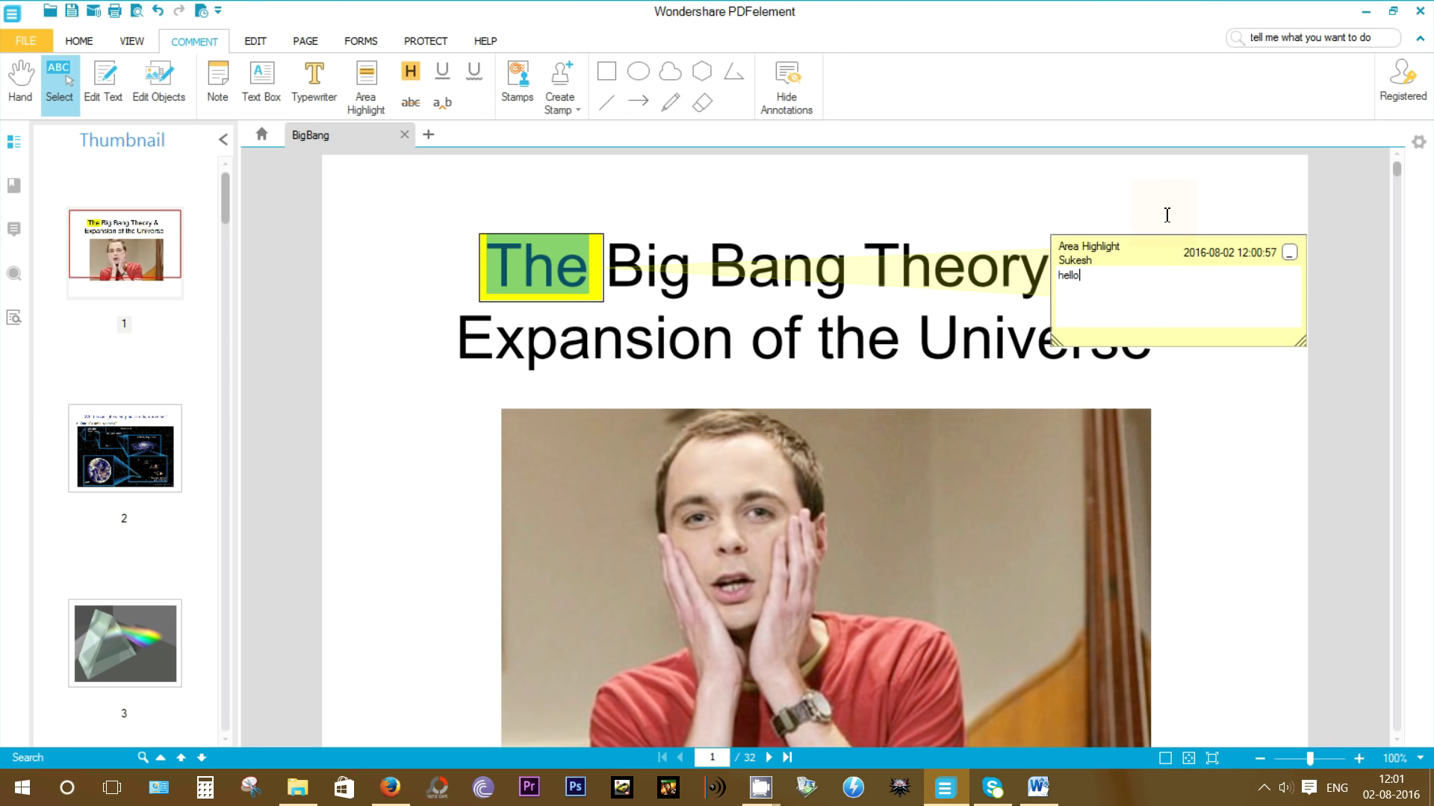
pyautogui.click(1290, 253)
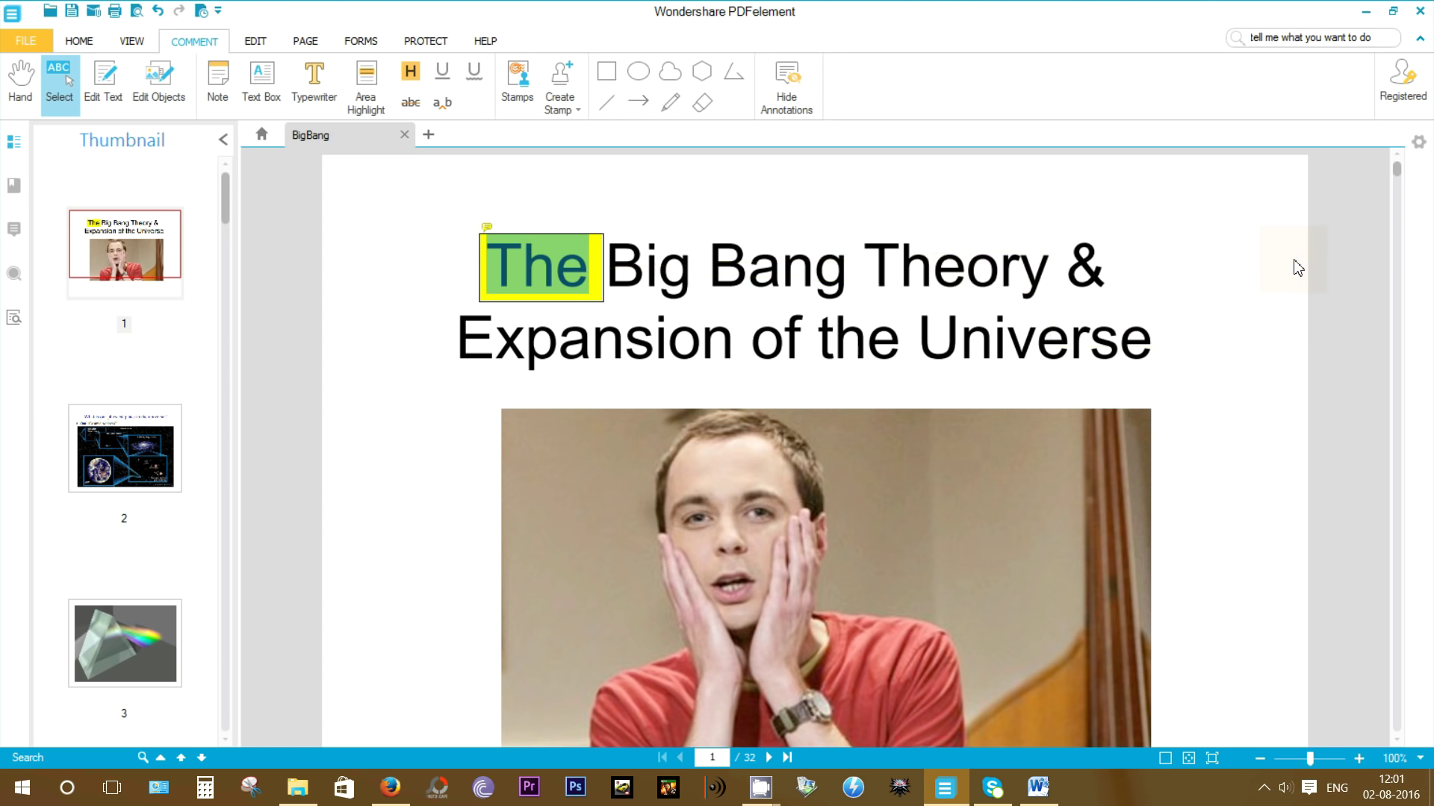
pyautogui.doubleClick(537, 280)
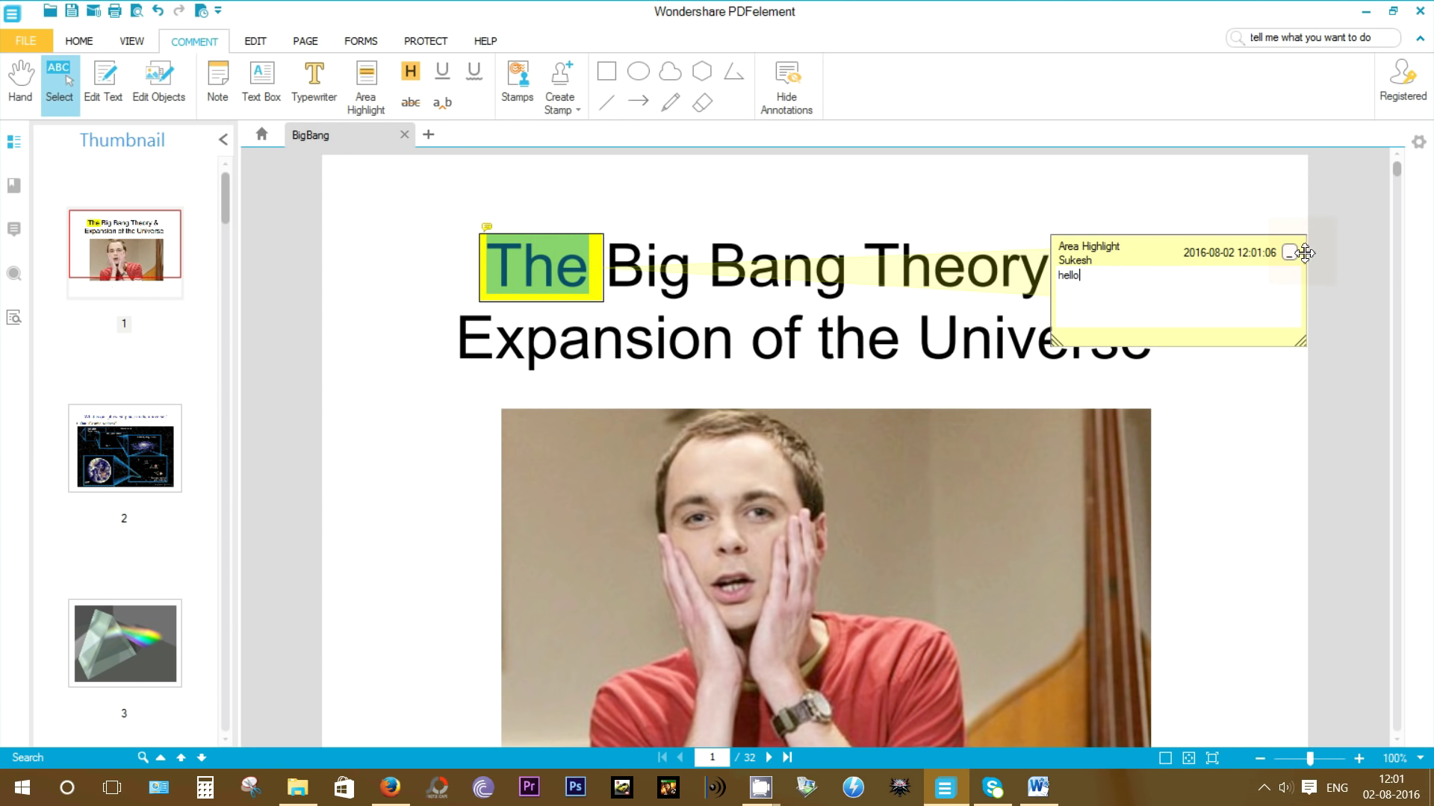
pyautogui.click(1290, 253)
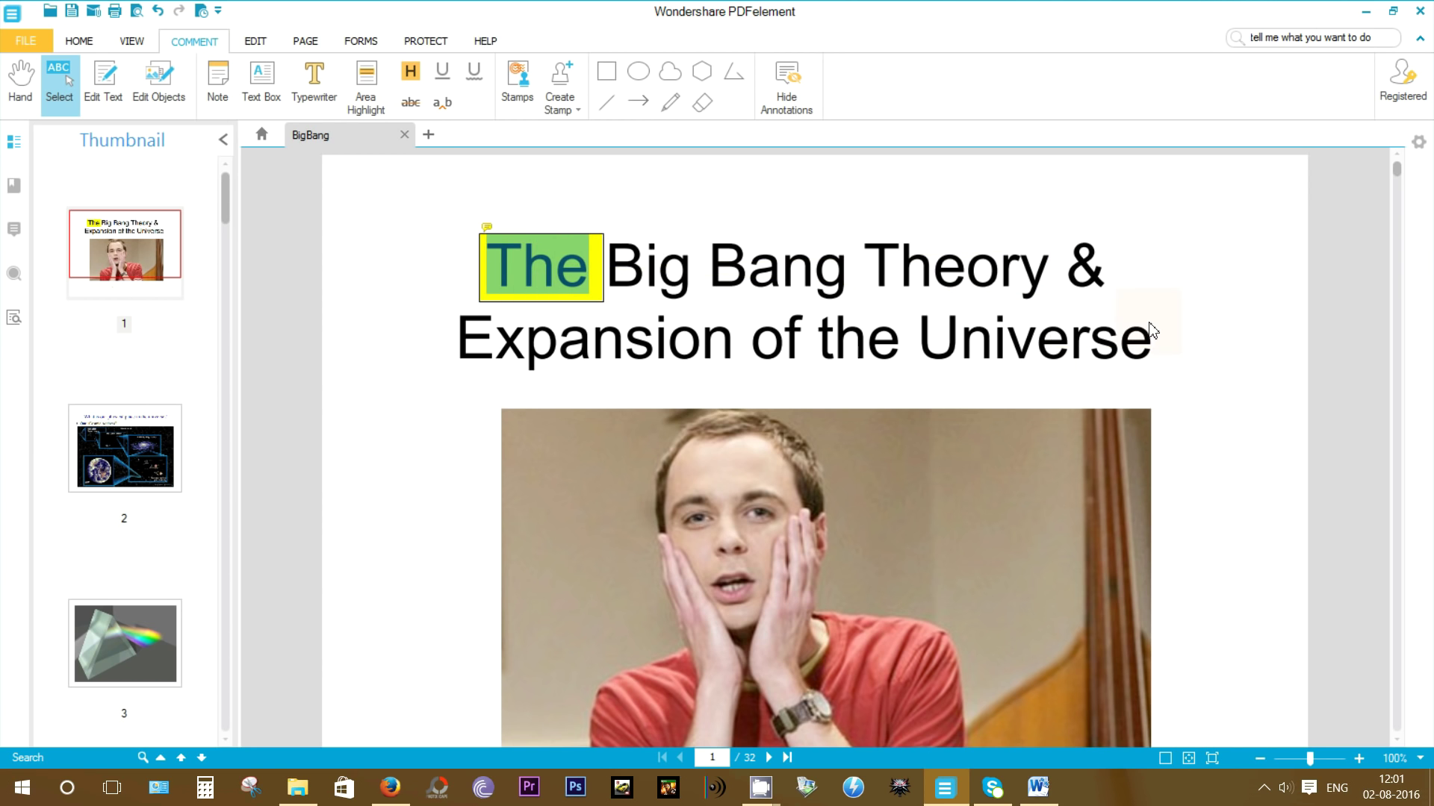
pyautogui.click(512, 192)
# Highlight 'Bang' and underline 'Theory &' in the title.
pyautogui.click(410, 72)
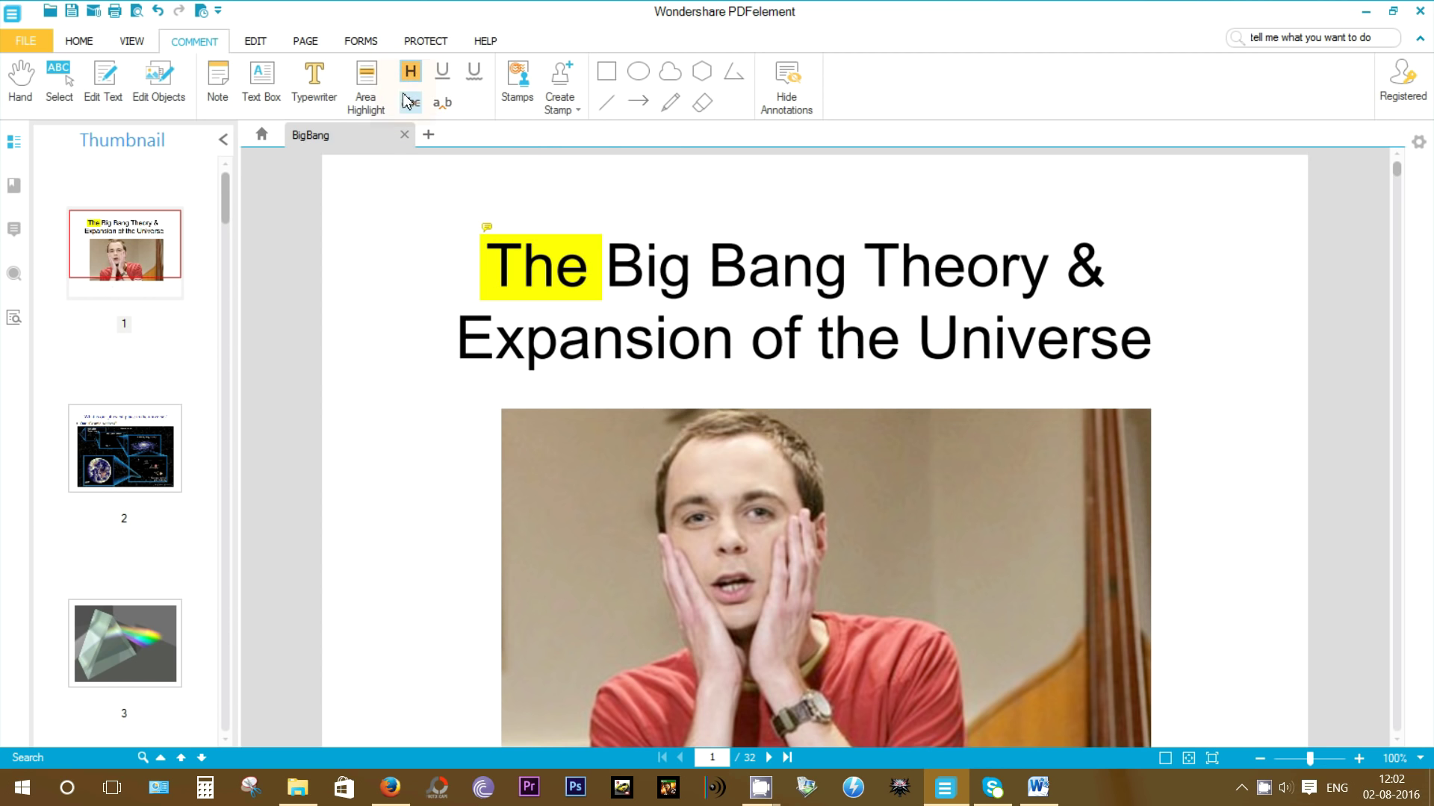
pyautogui.moveTo(720, 275); pyautogui.dragTo(836, 279)
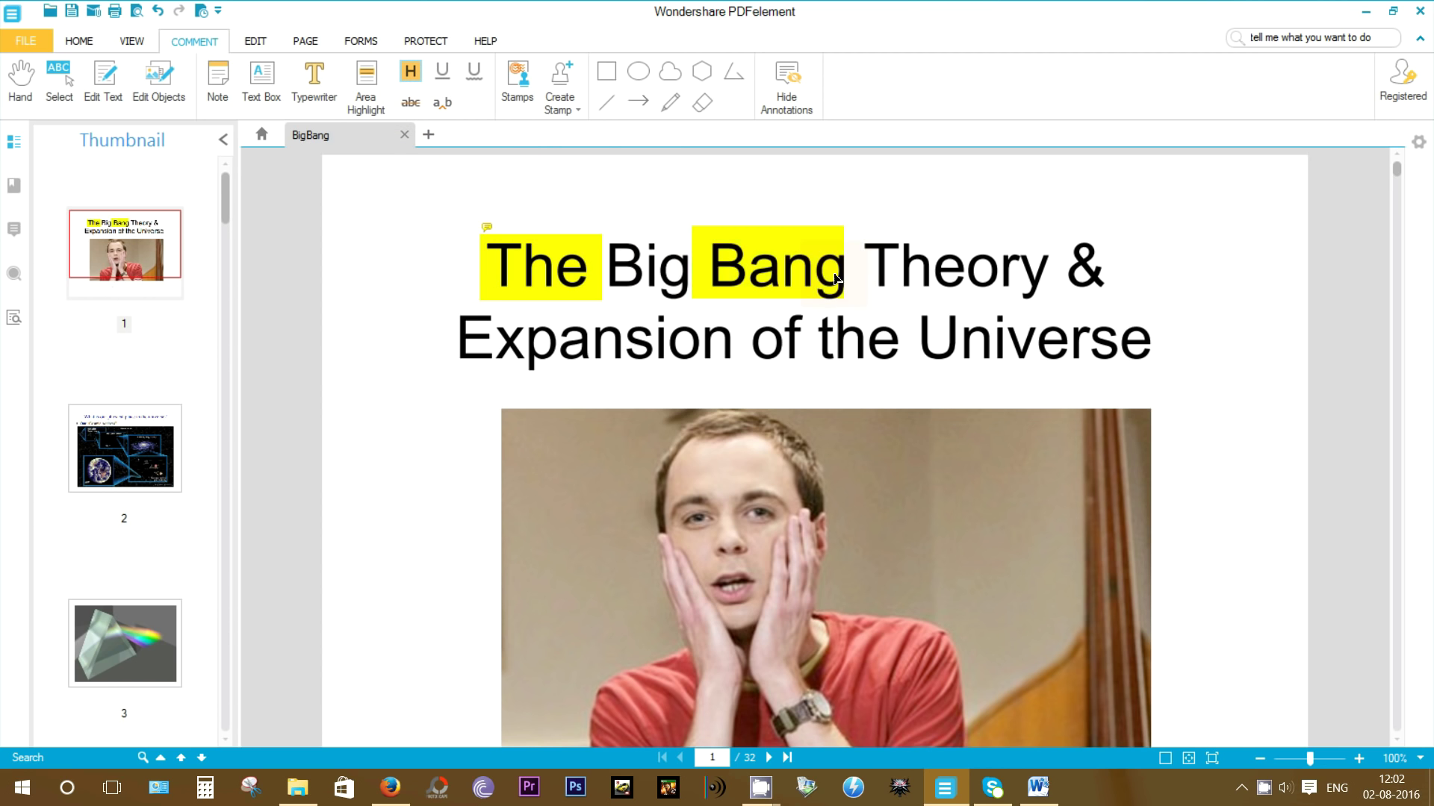
pyautogui.click(443, 75)
pyautogui.moveTo(867, 276); pyautogui.dragTo(1111, 284)
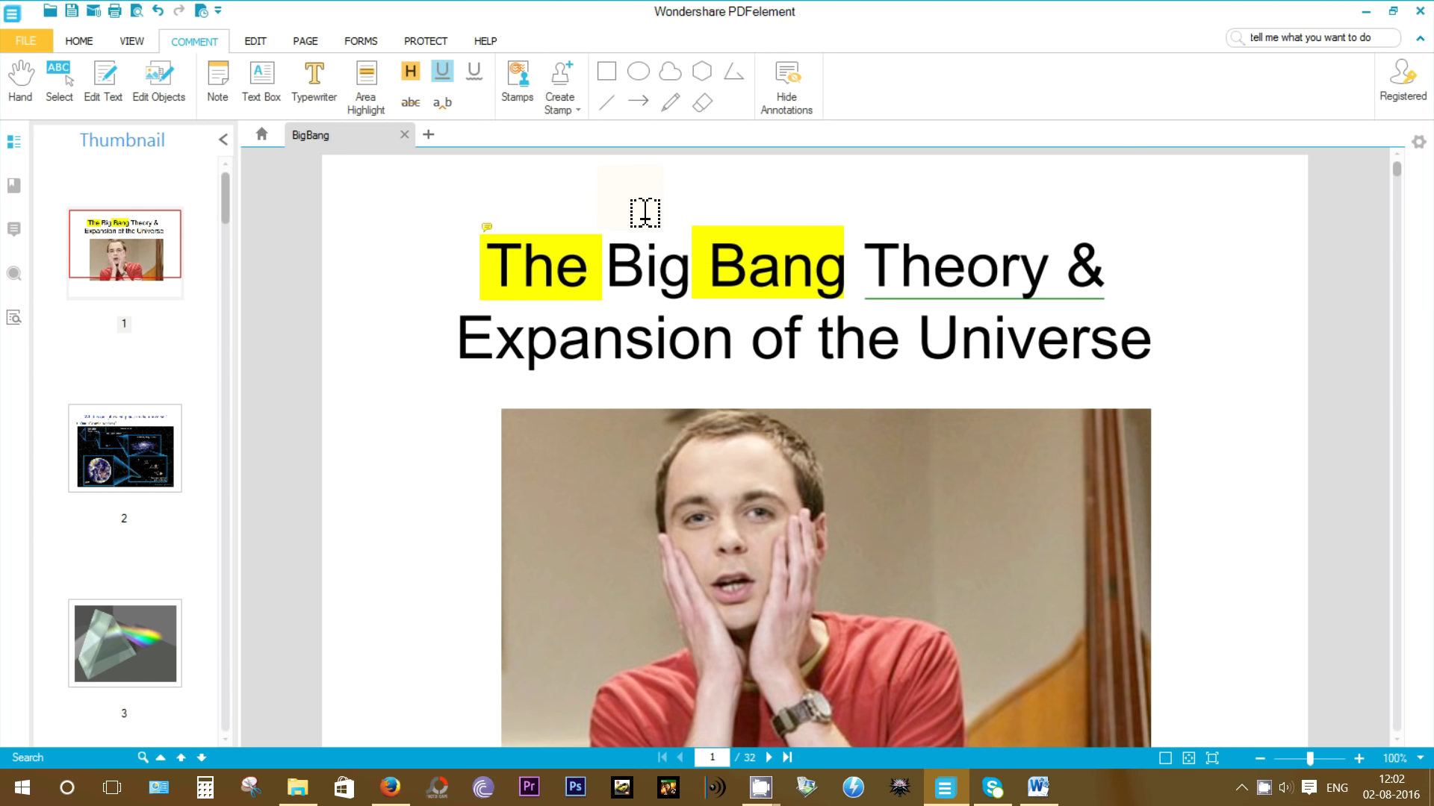
# Place the dynamic CONFIDENTIAL stamp left of the title-page photo and enlarge it.
pyautogui.click(519, 94)
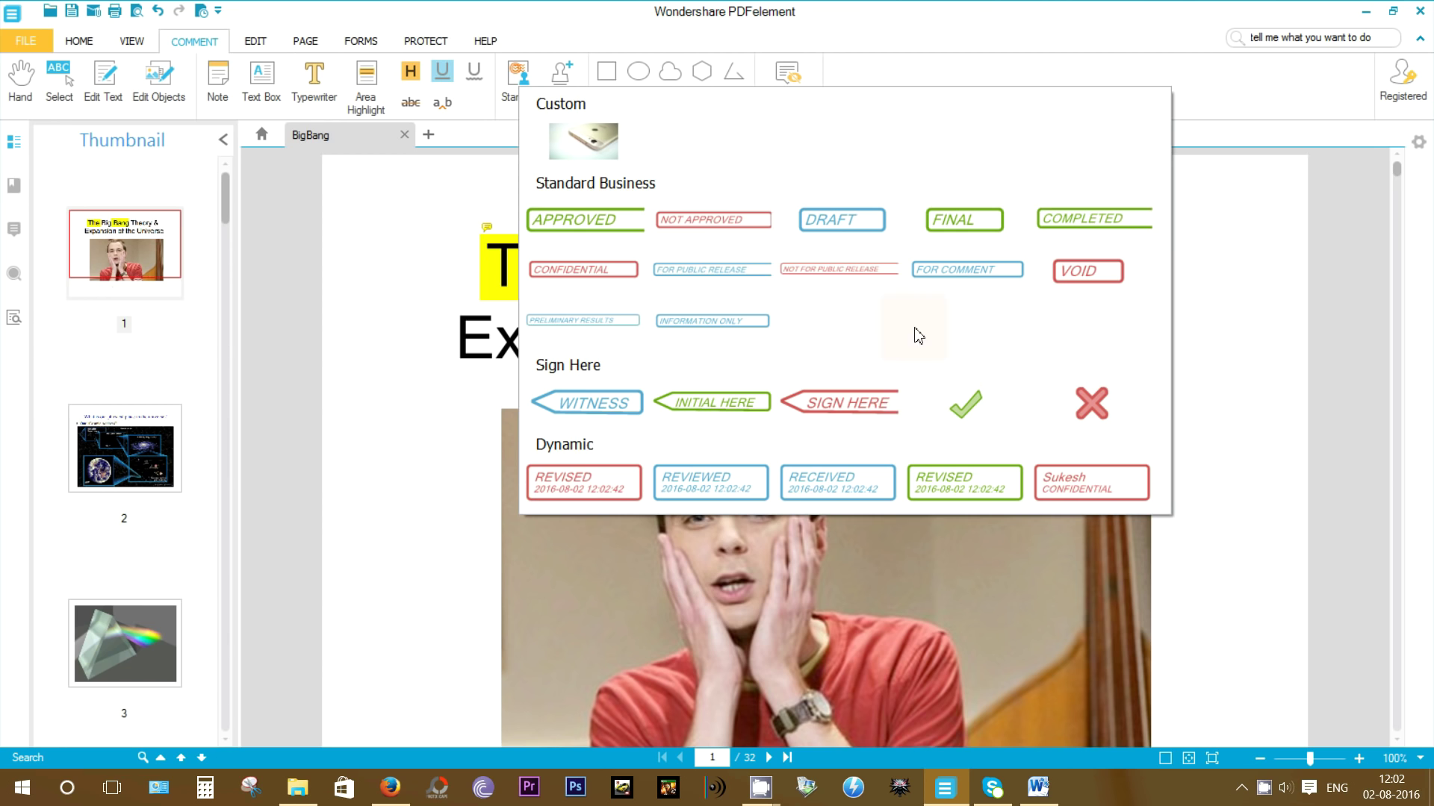
pyautogui.click(1076, 491)
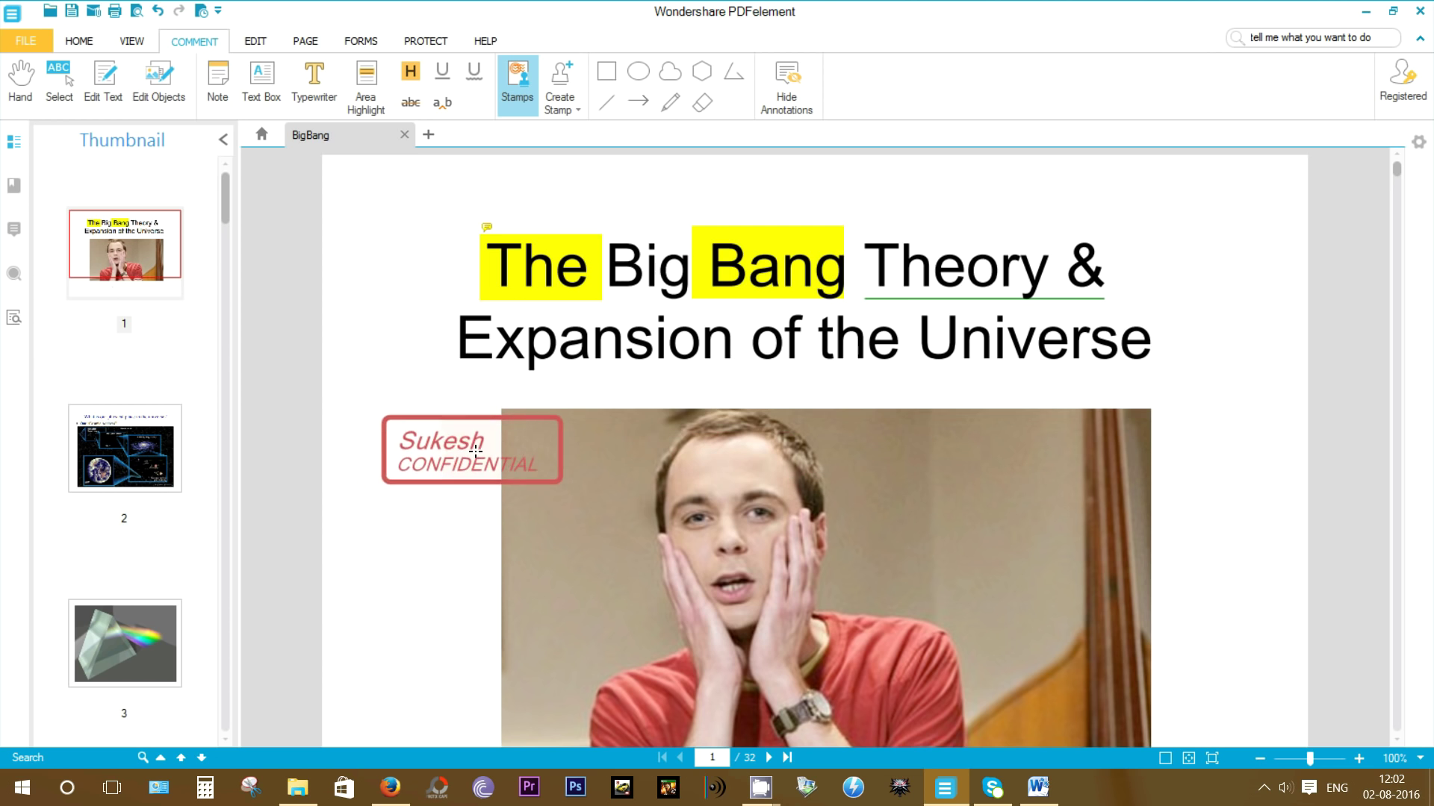
pyautogui.click(493, 475)
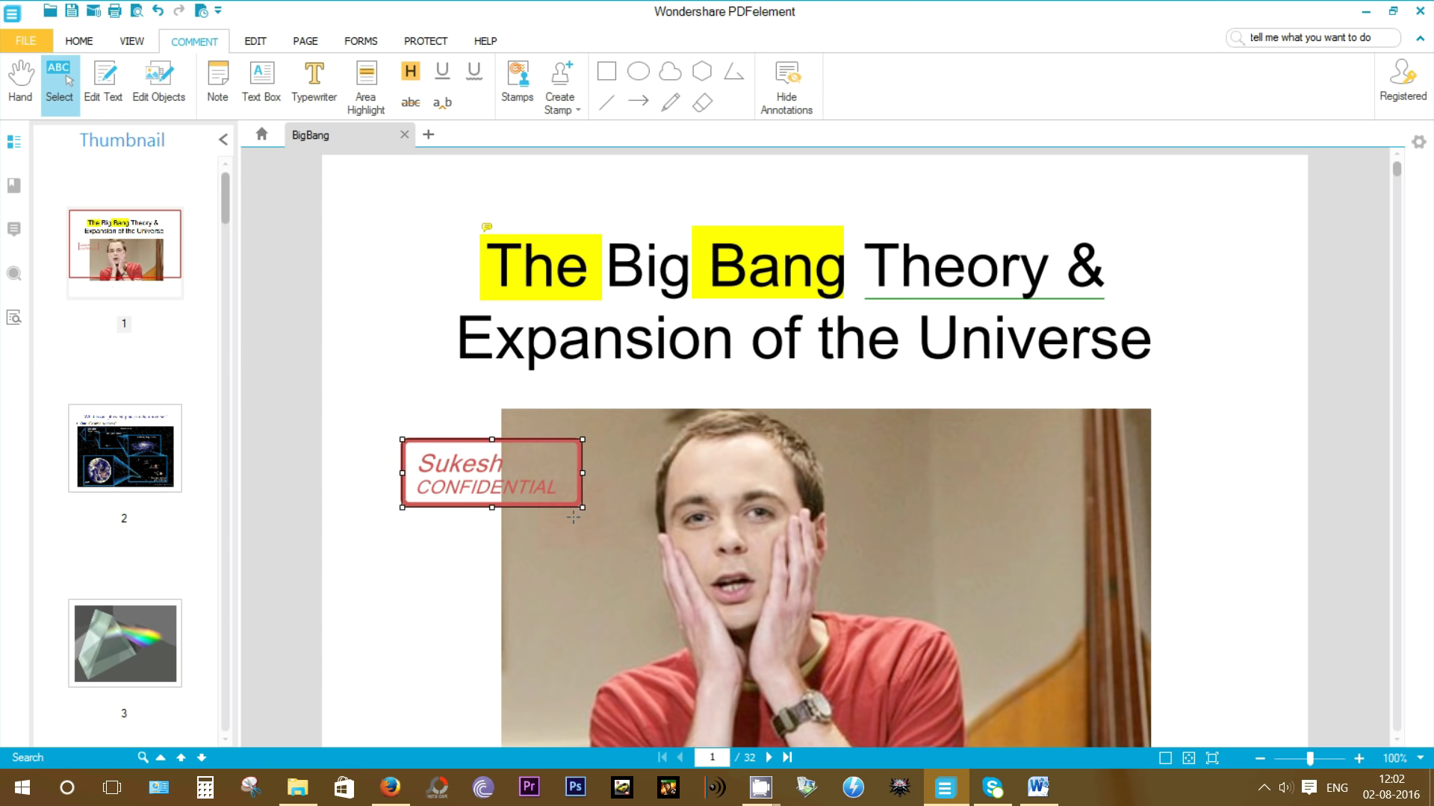
pyautogui.moveTo(581, 508); pyautogui.dragTo(630, 557)
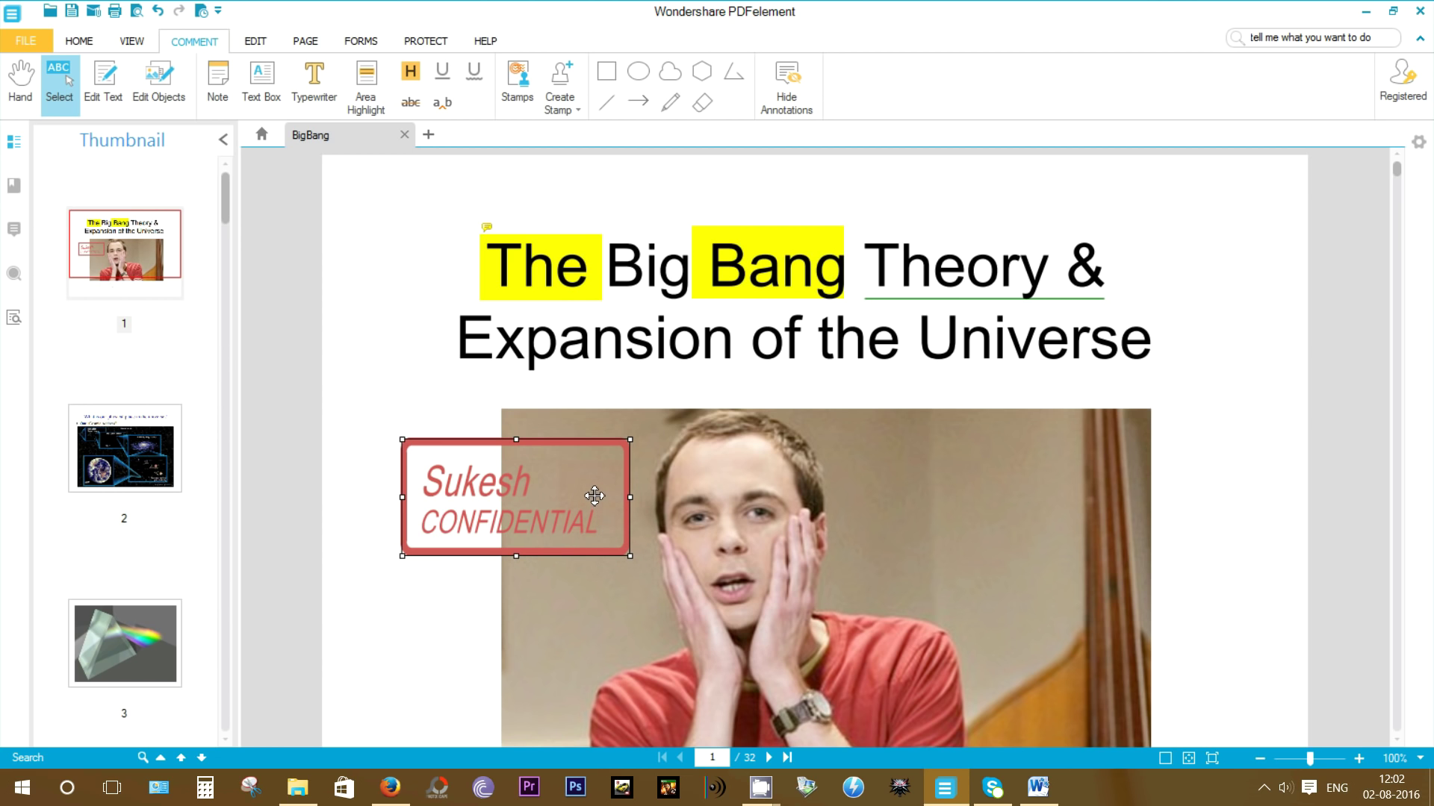
# Set the CONFIDENTIAL stamp's opacity to 30% in its properties.
pyautogui.click(1418, 144)
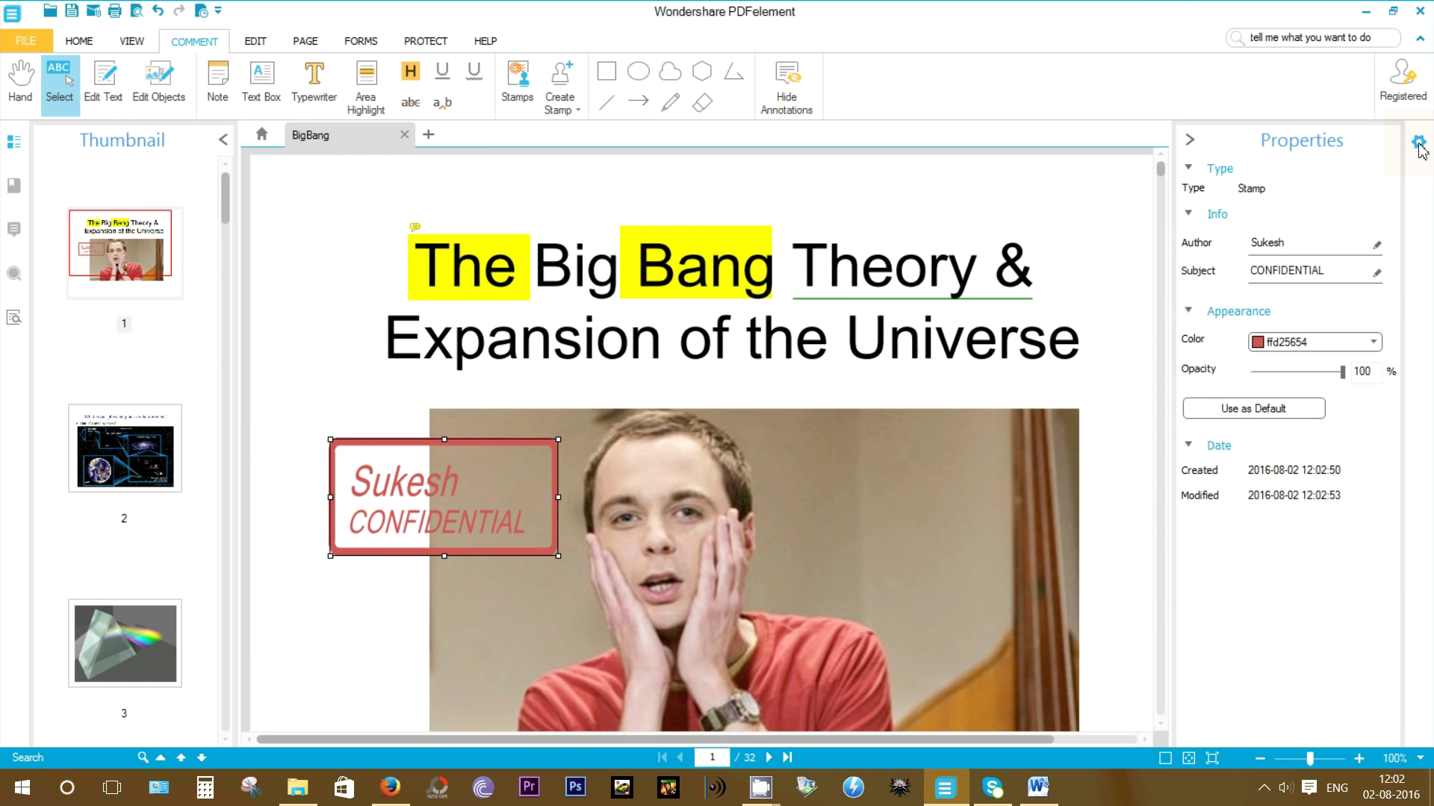
pyautogui.moveTo(1344, 377); pyautogui.dragTo(1279, 383)
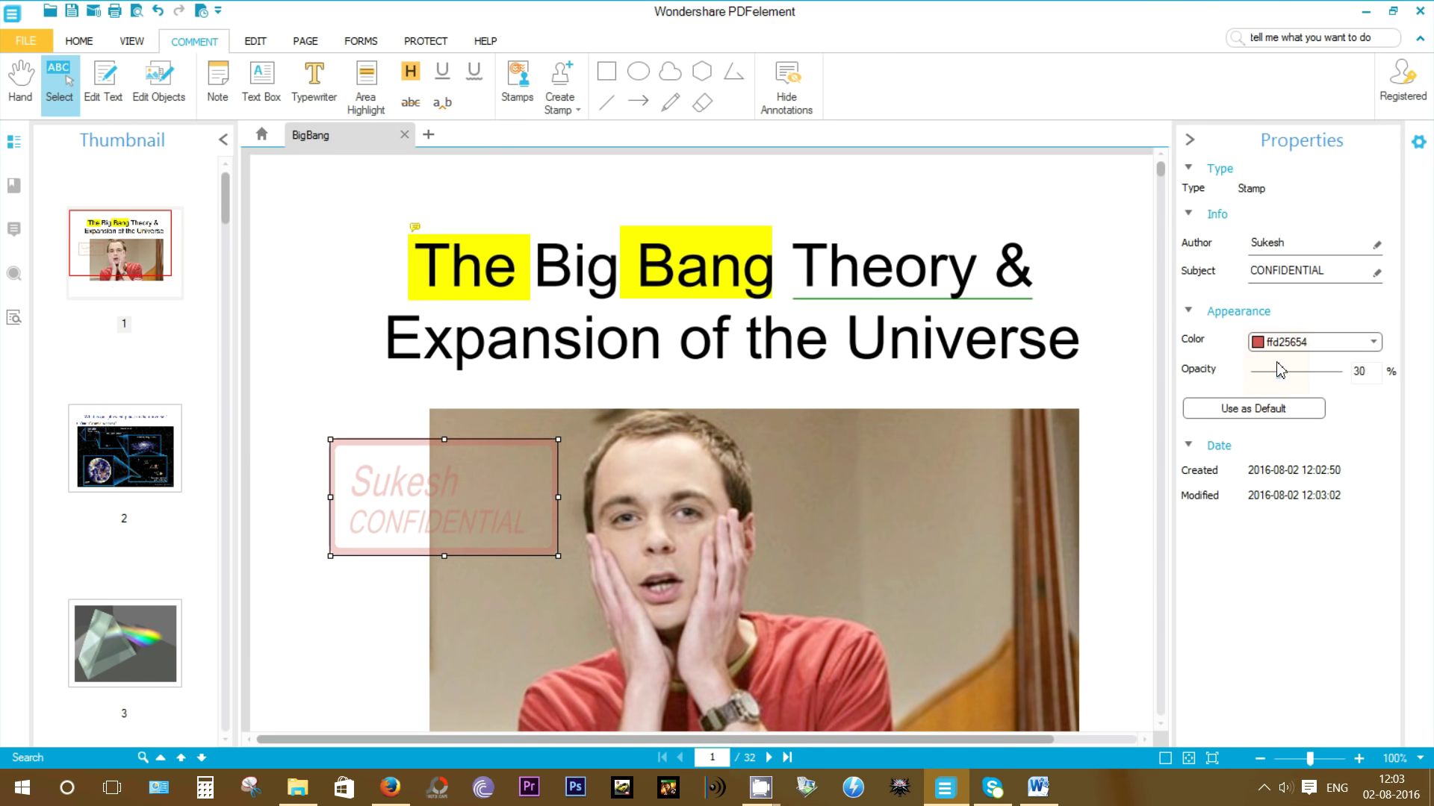
pyautogui.click(1372, 342)
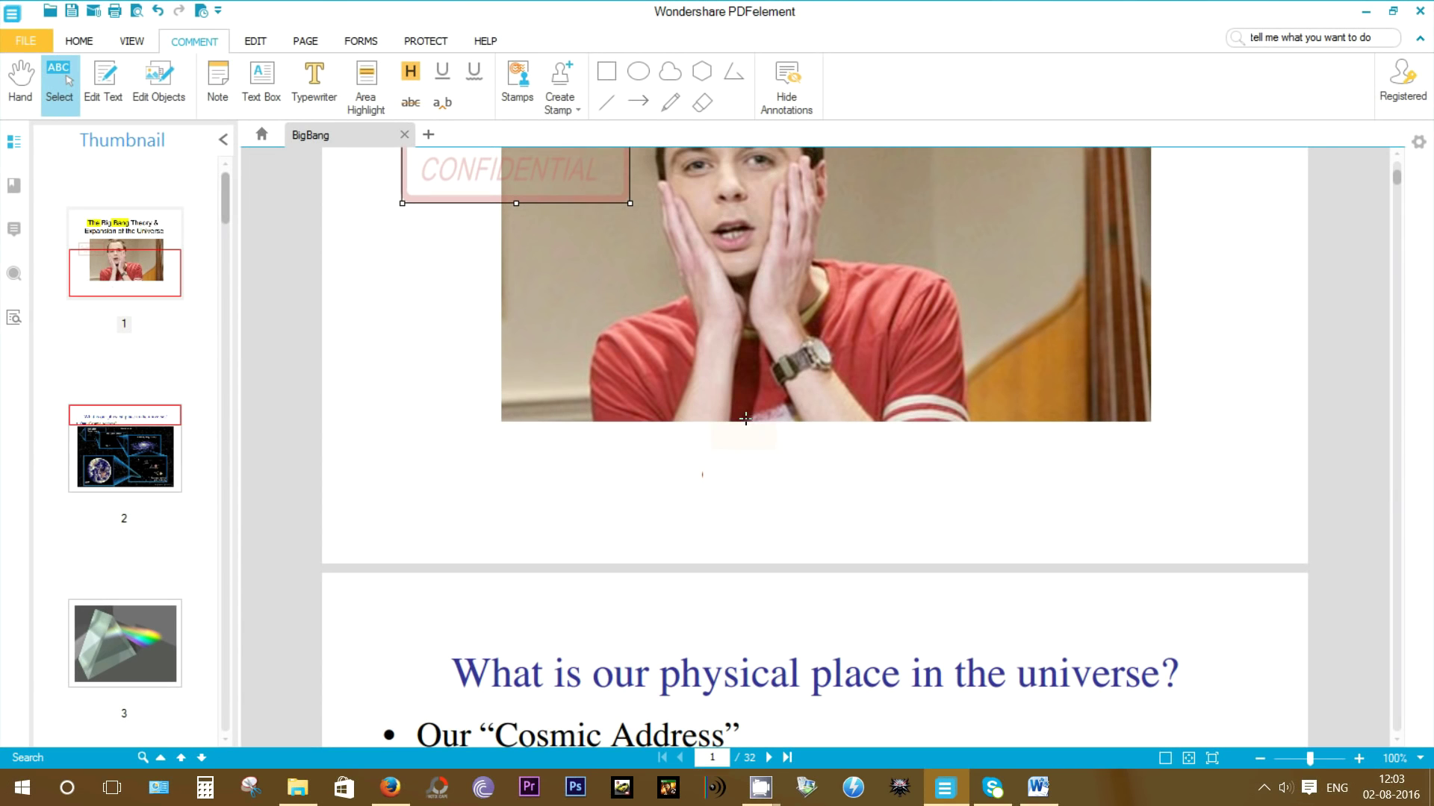
# Create a custom image stamp named 'smartwatch' from the smartwatch photo.
pyautogui.click(565, 109)
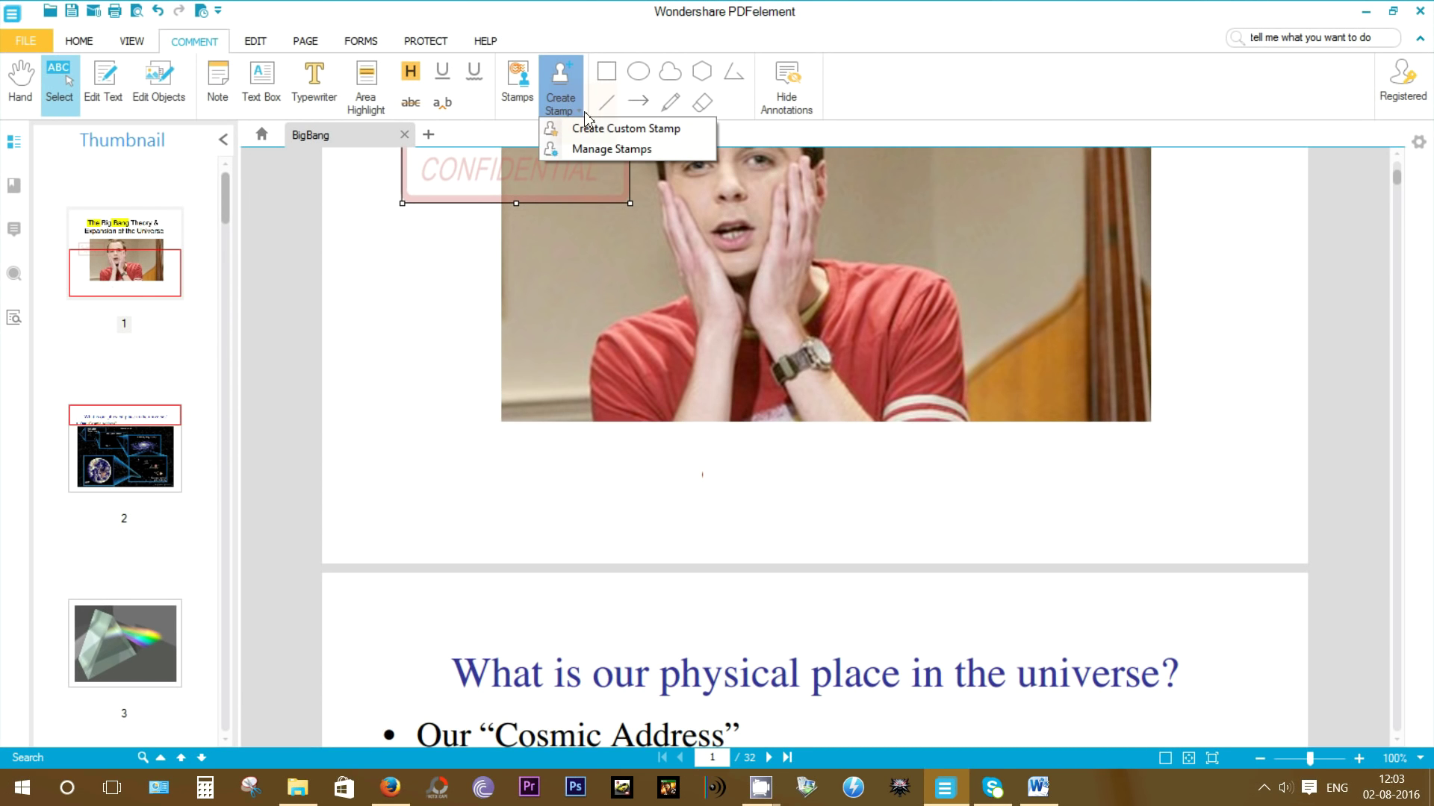
pyautogui.click(601, 131)
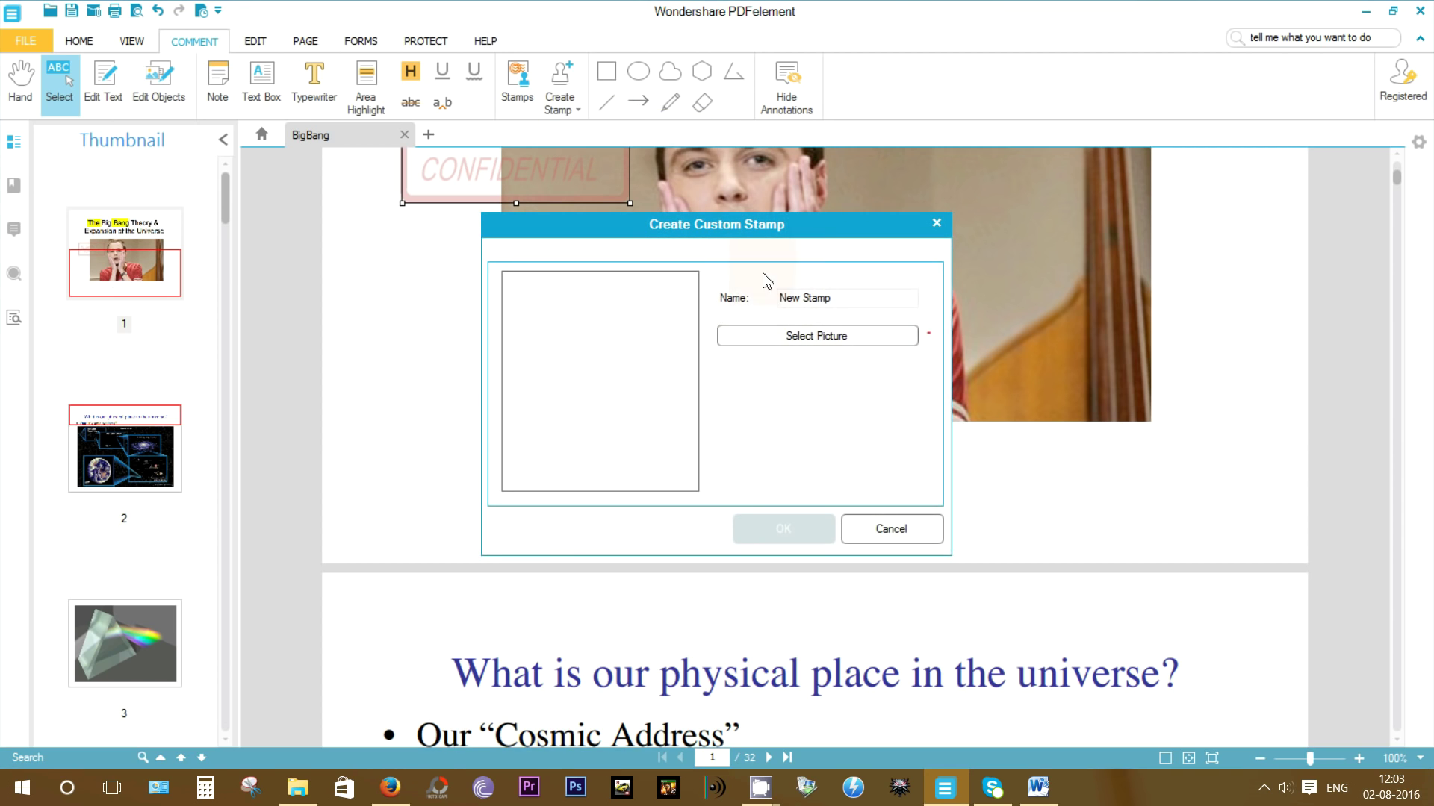
pyautogui.click(800, 337)
pyautogui.scroll(-3, 913, 550)
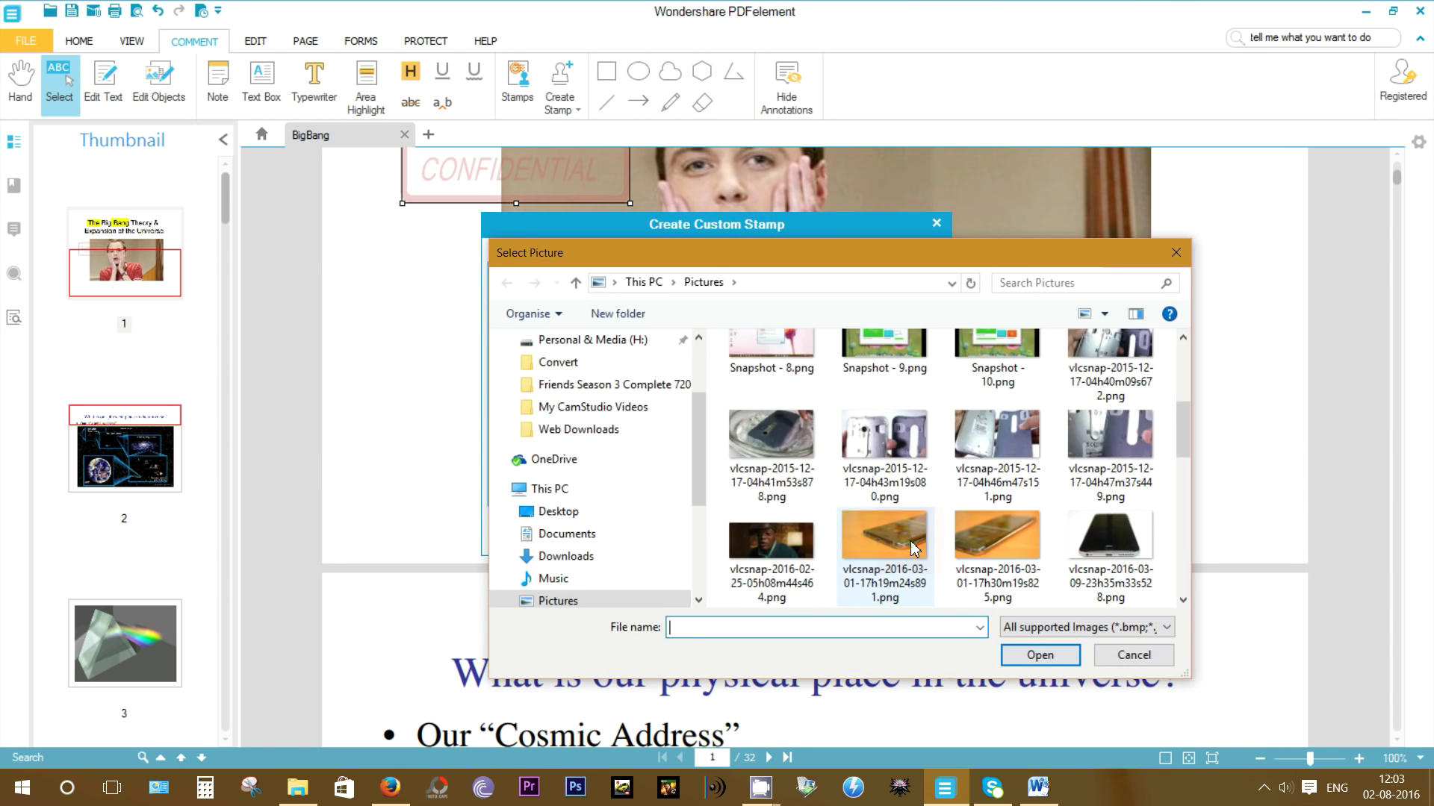
pyautogui.scroll(-1, 912, 550)
pyautogui.click(890, 537)
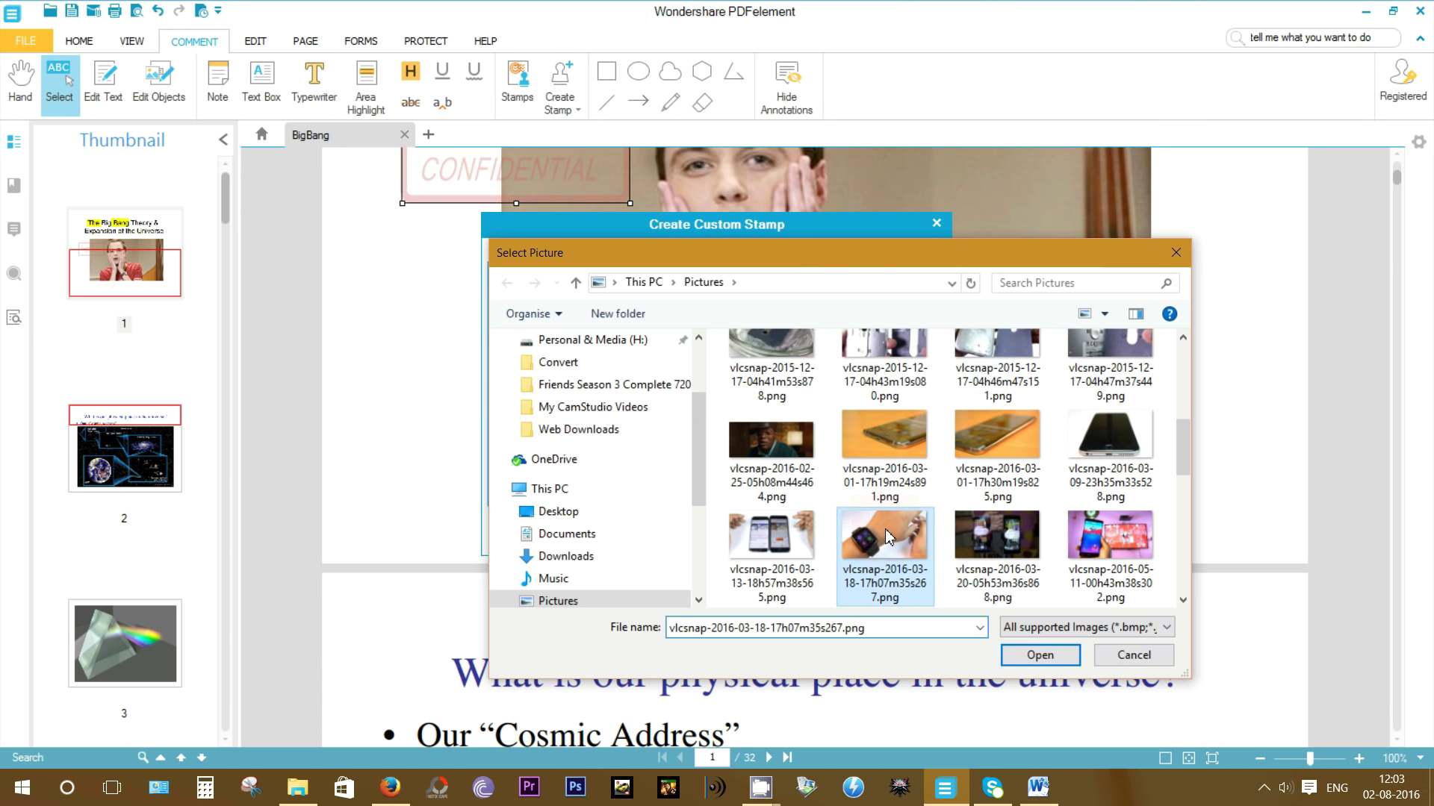
pyautogui.click(1038, 654)
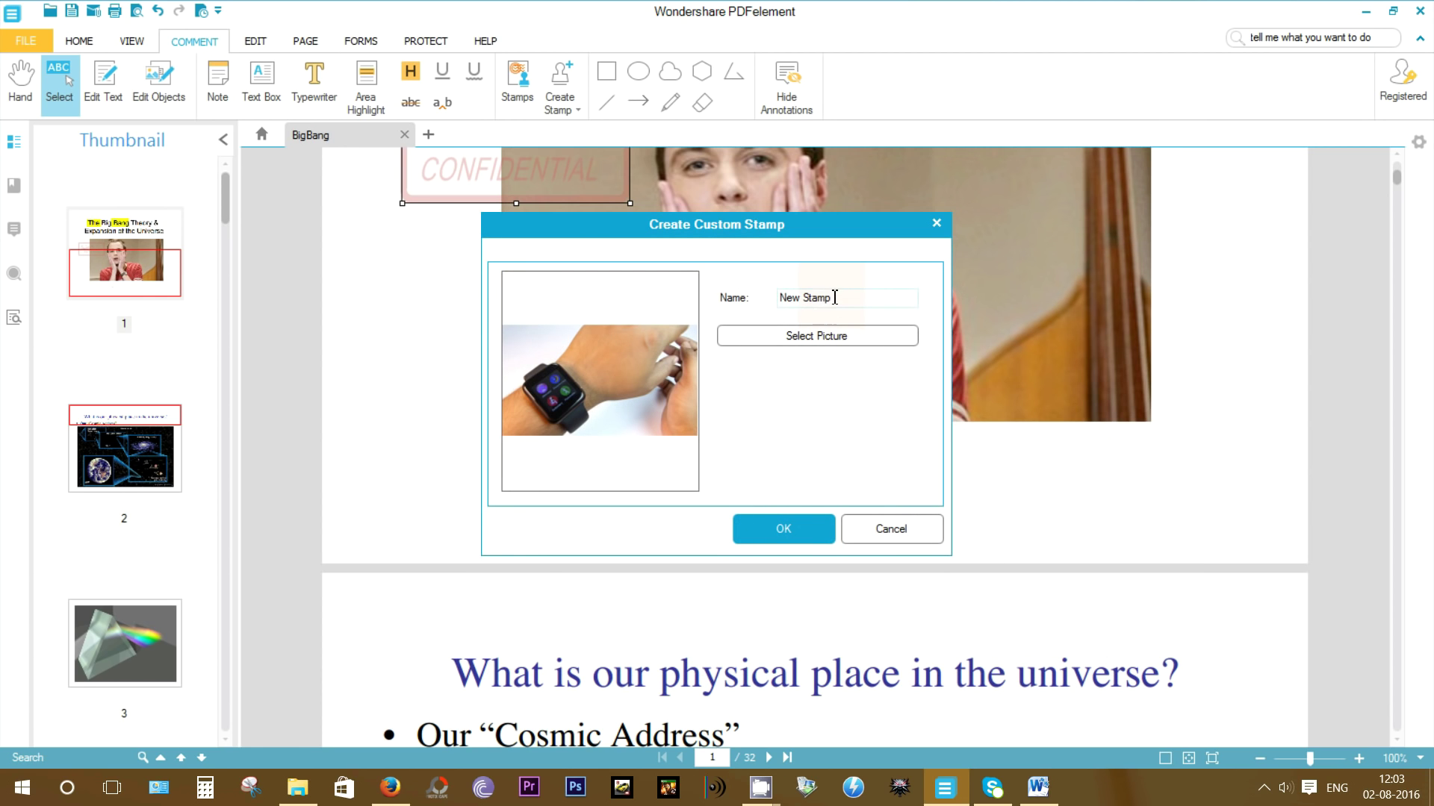
pyautogui.moveTo(835, 297); pyautogui.dragTo(757, 302)
pyautogui.write('smartwatch')
pyautogui.click(783, 530)
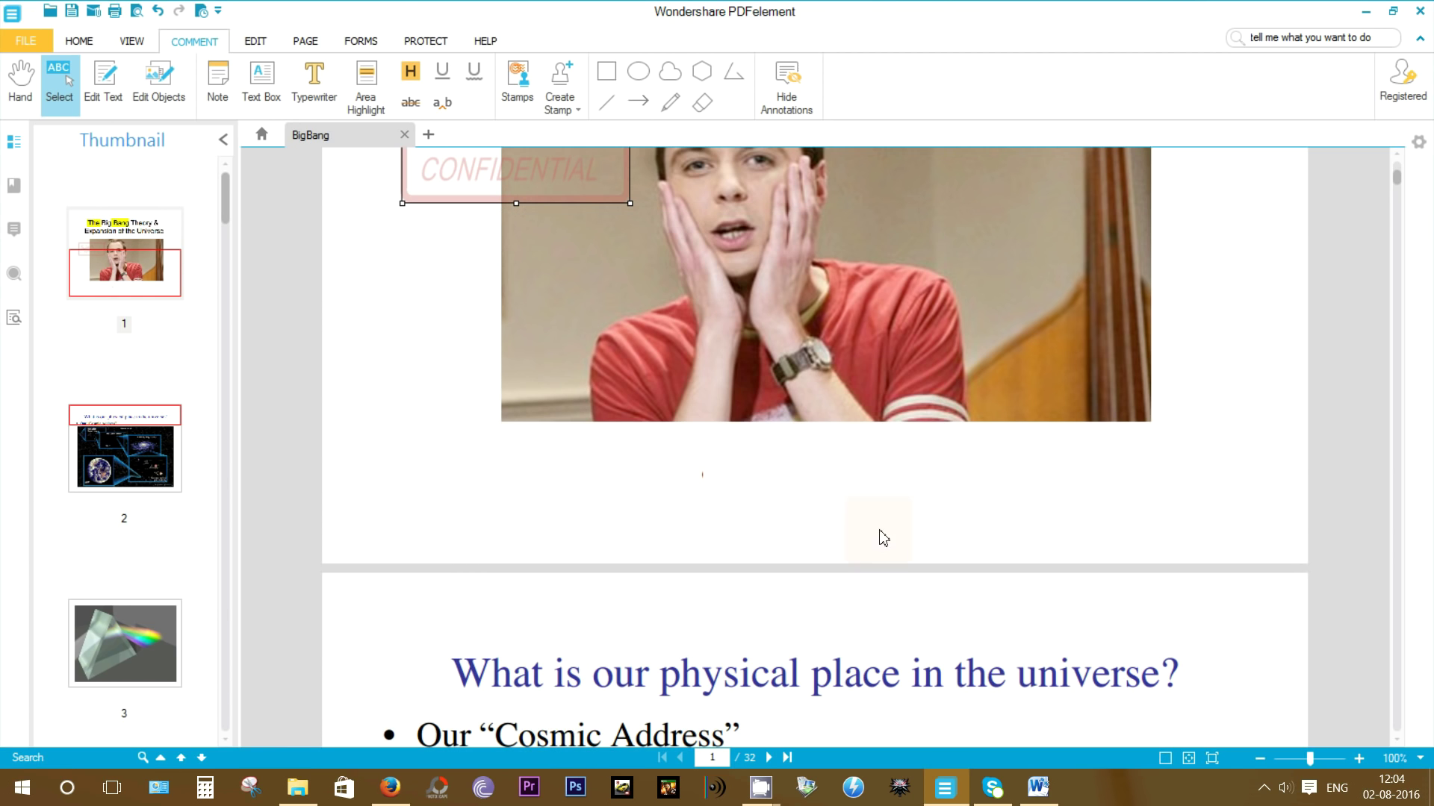
# Place the smartwatch stamp over the photo's lower left and lower its opacity.
pyautogui.click(518, 82)
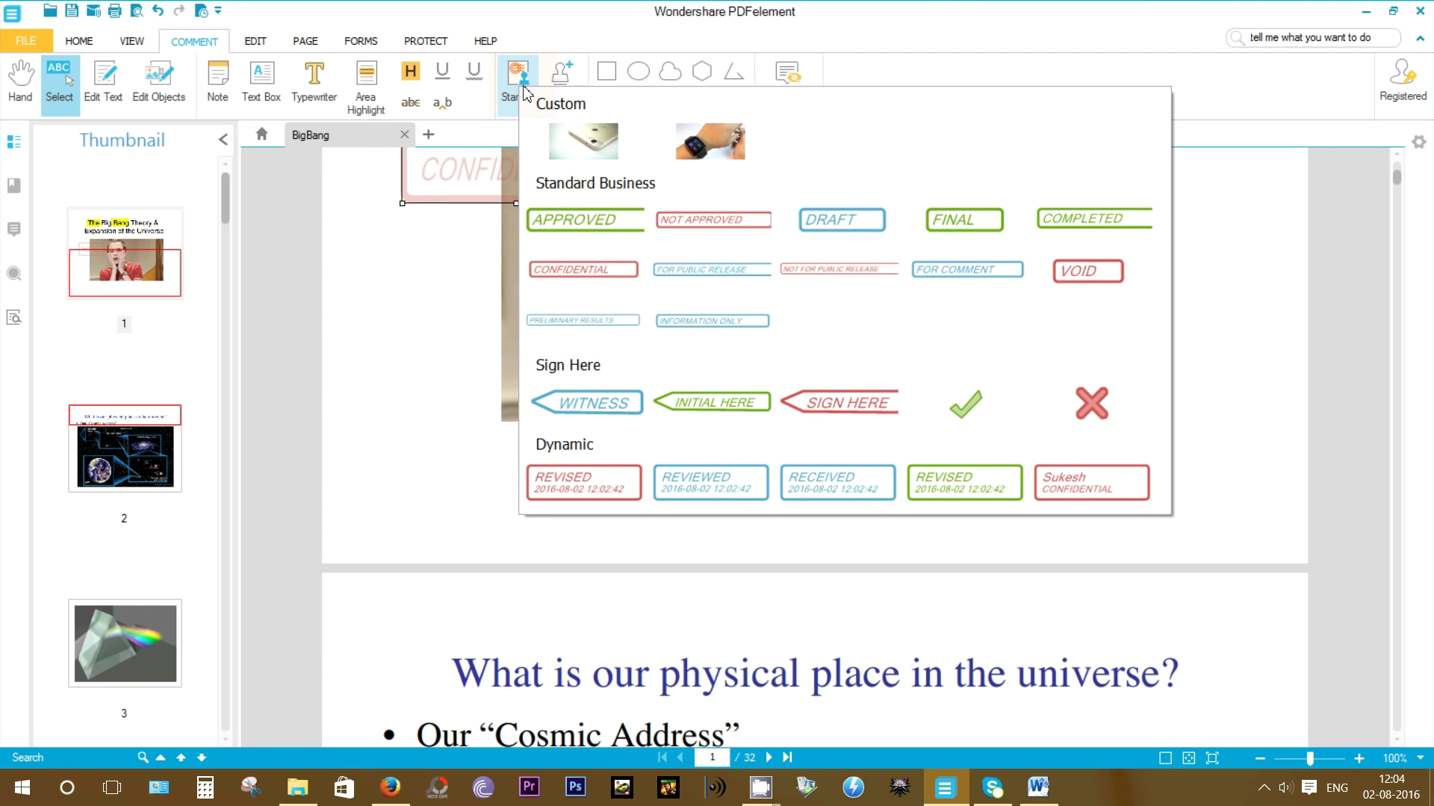
pyautogui.click(709, 153)
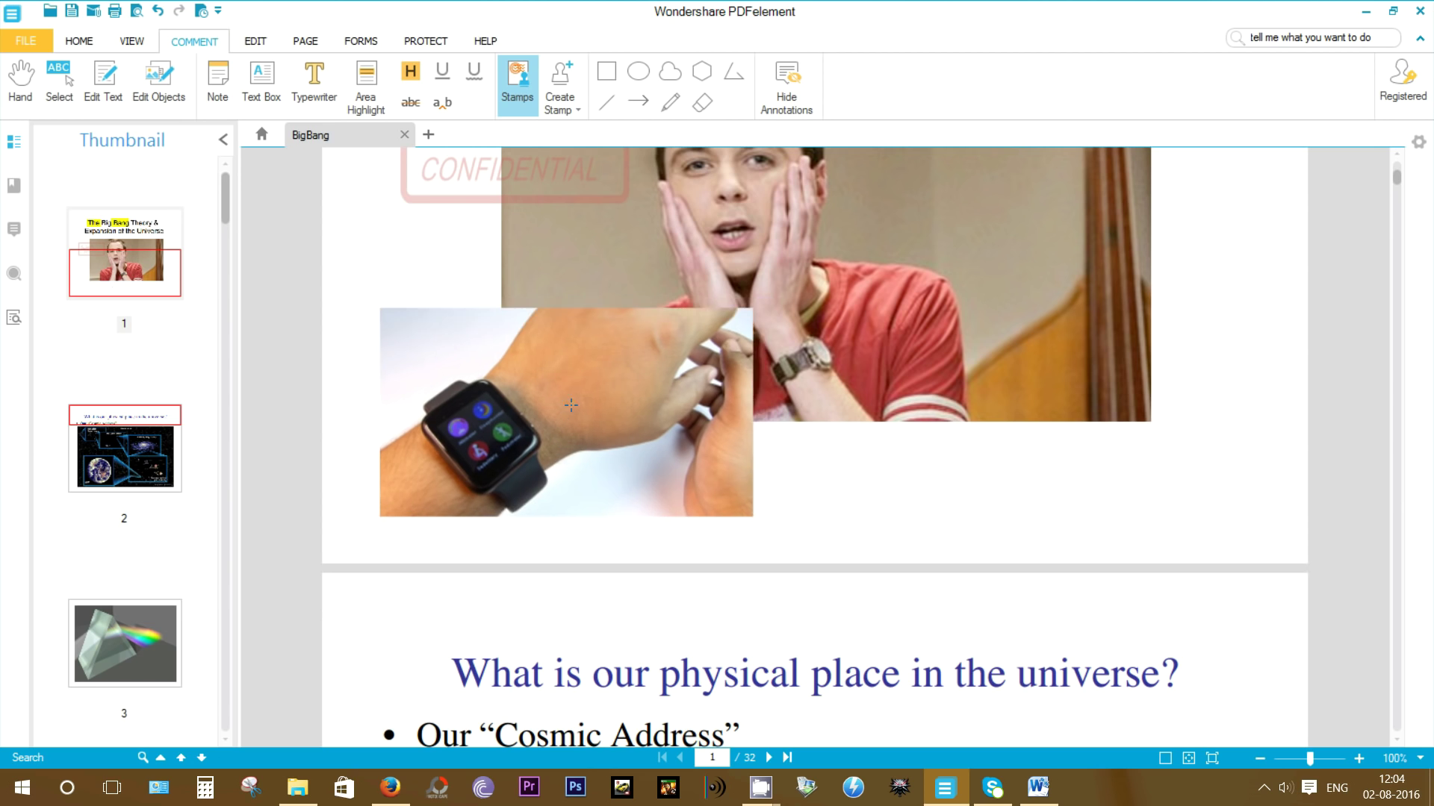
pyautogui.click(571, 397)
pyautogui.doubleClick(596, 396)
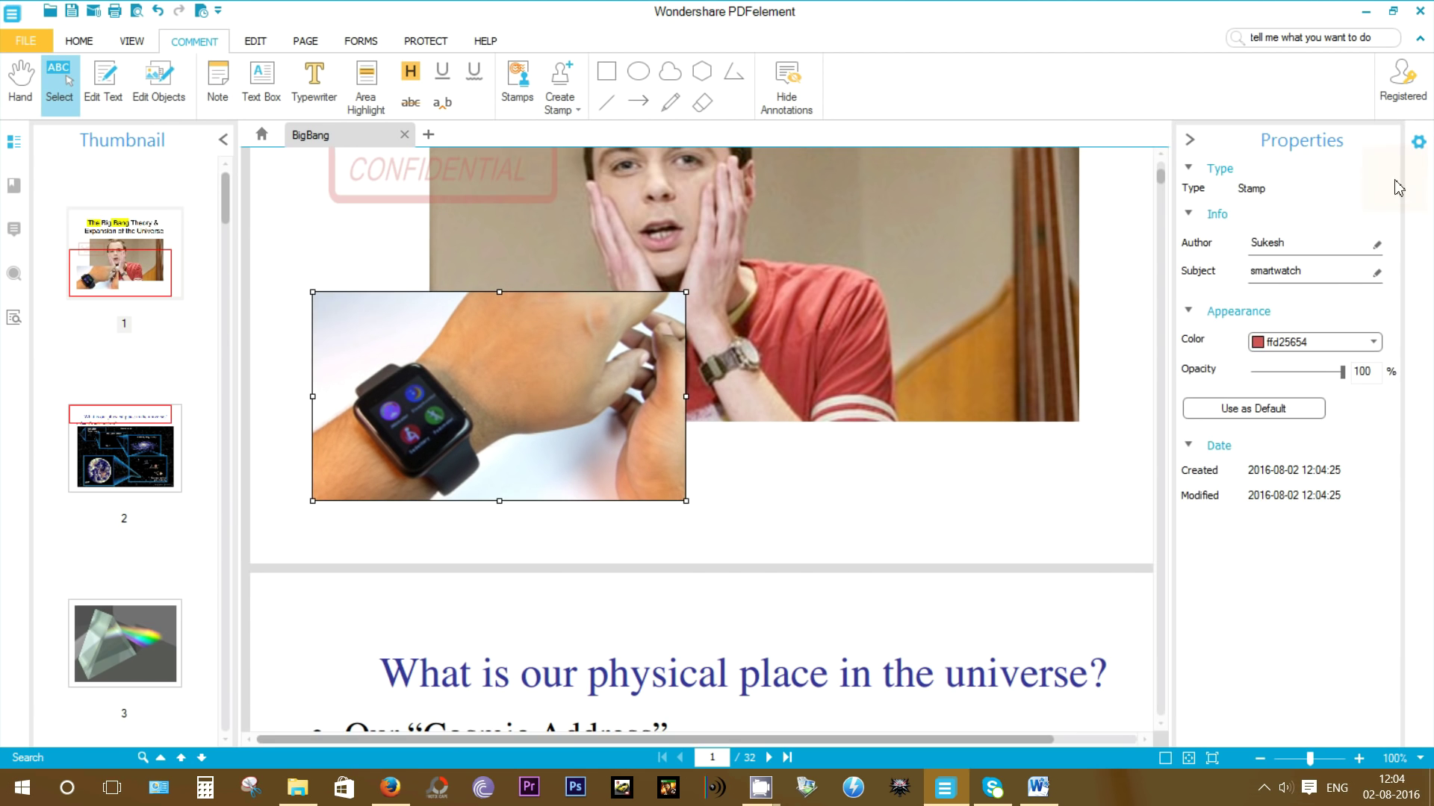
pyautogui.moveTo(1336, 371); pyautogui.dragTo(1303, 371)
# Draw a red cloud shape below the page 1 photo.
pyautogui.click(1191, 143)
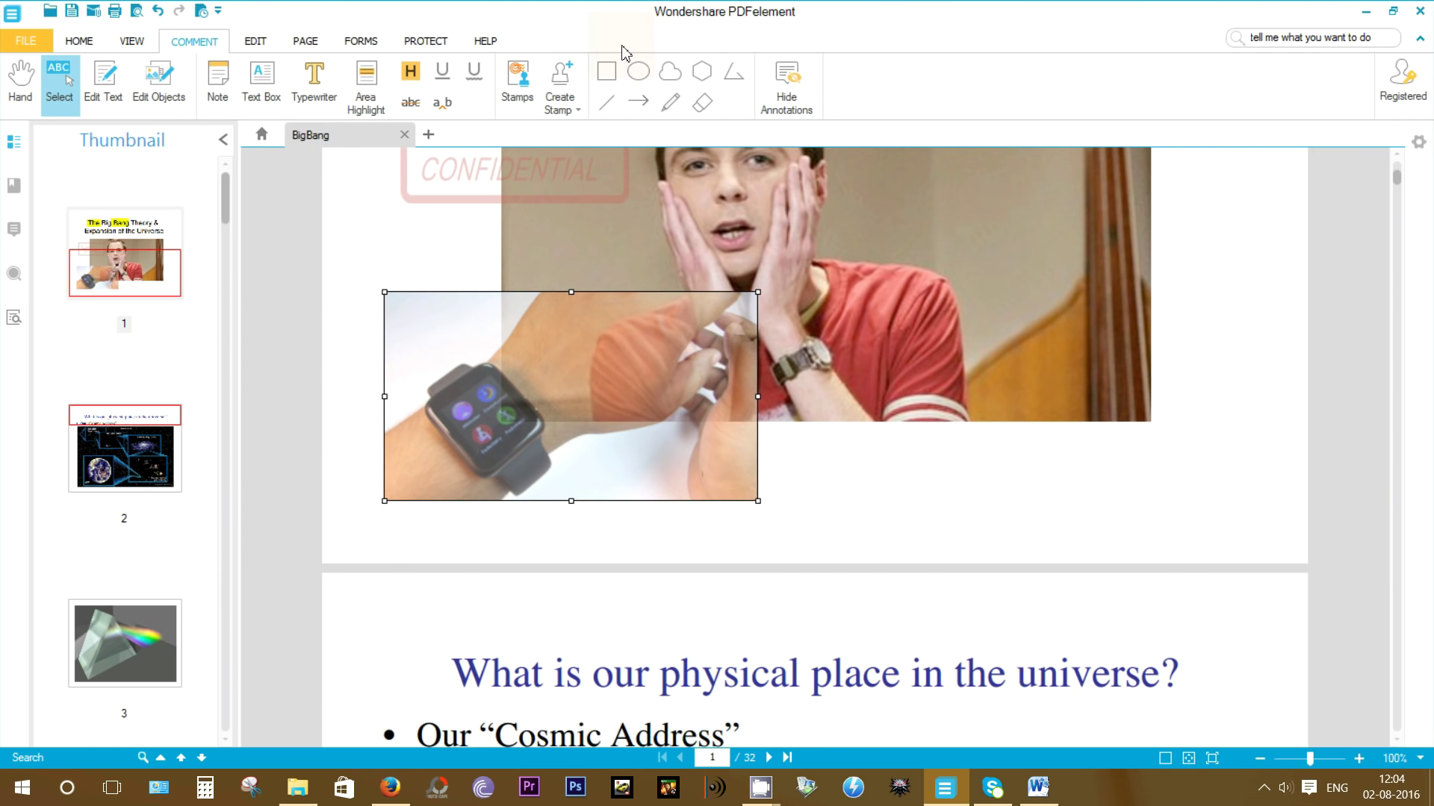
pyautogui.click(671, 72)
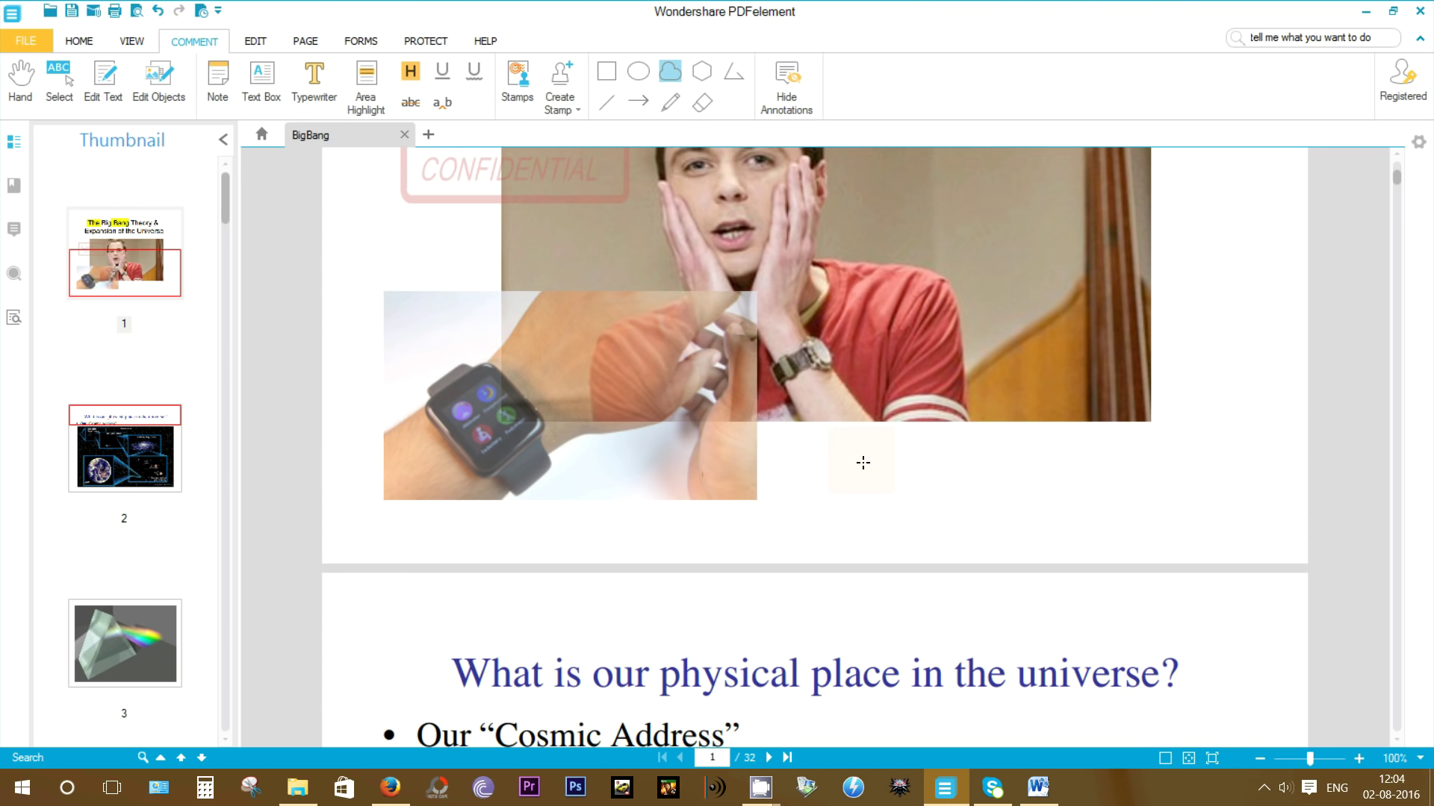
pyautogui.click(863, 463)
pyautogui.click(1158, 492)
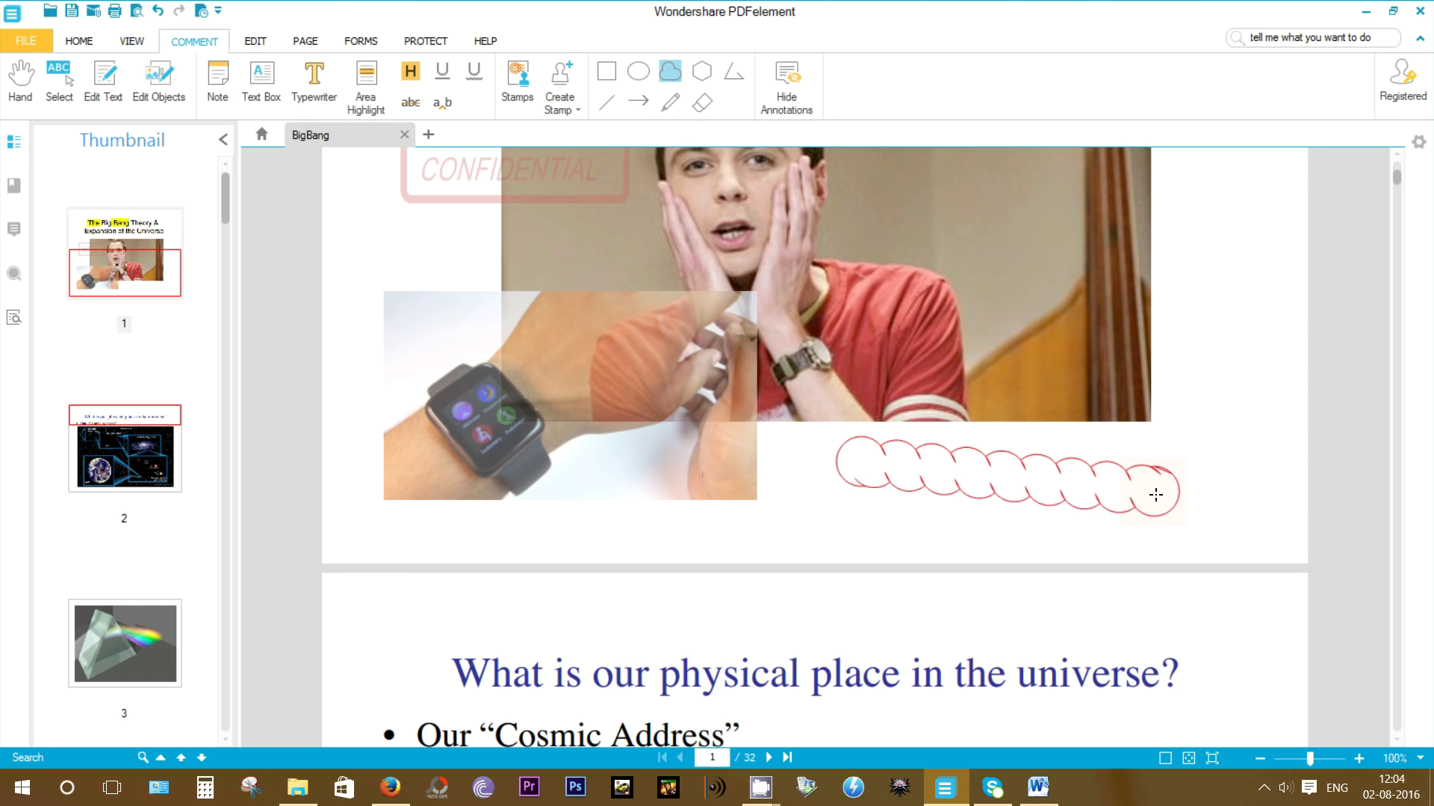
pyautogui.click(1082, 542)
pyautogui.doubleClick(1070, 524)
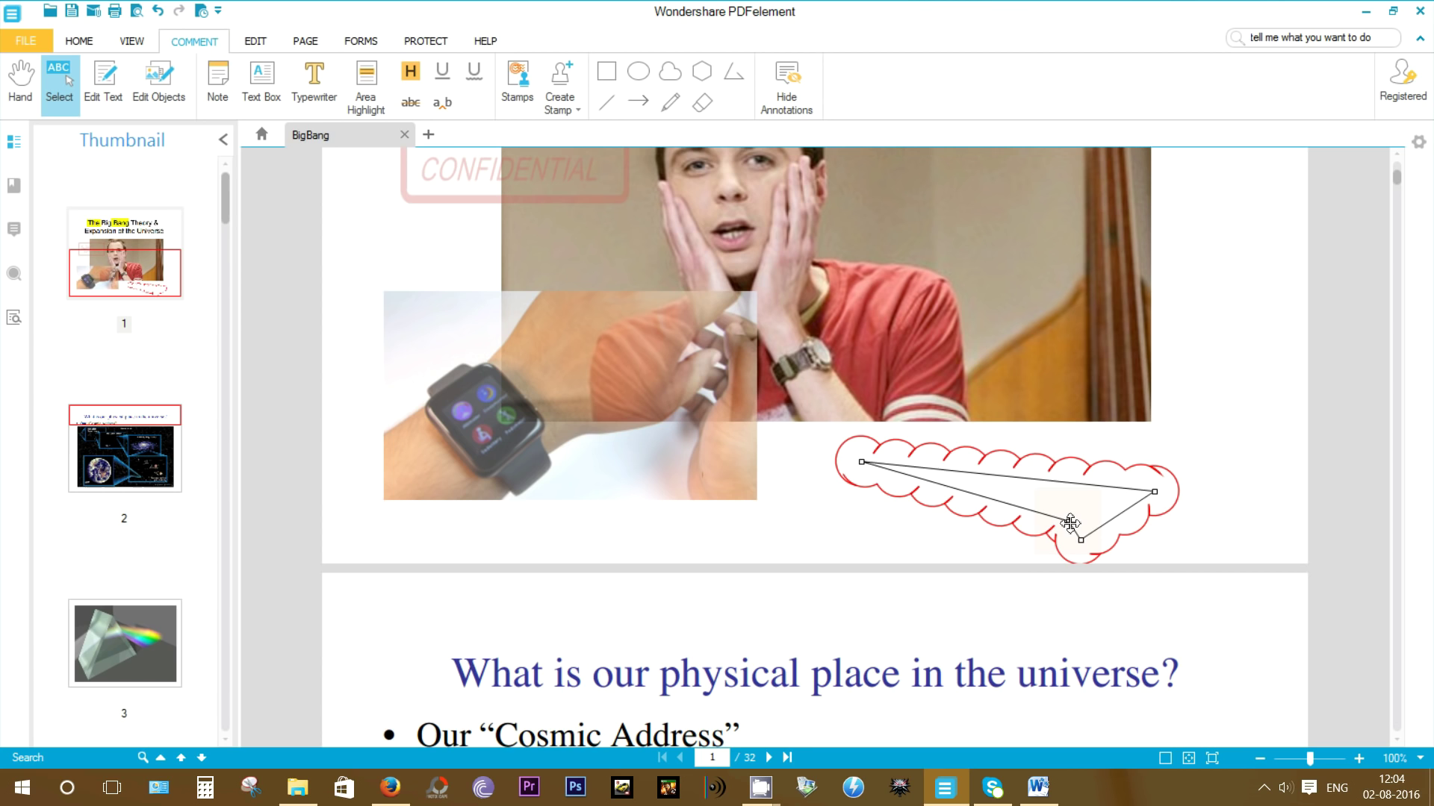
# Draw a red freehand pencil line below the pictures, then select the Eraser.
pyautogui.click(672, 109)
pyautogui.moveTo(657, 554)
pyautogui.mouseDown()
pyautogui.moveTo(718, 508)
pyautogui.moveTo(901, 533)
pyautogui.moveTo(923, 569)
pyautogui.mouseUp()
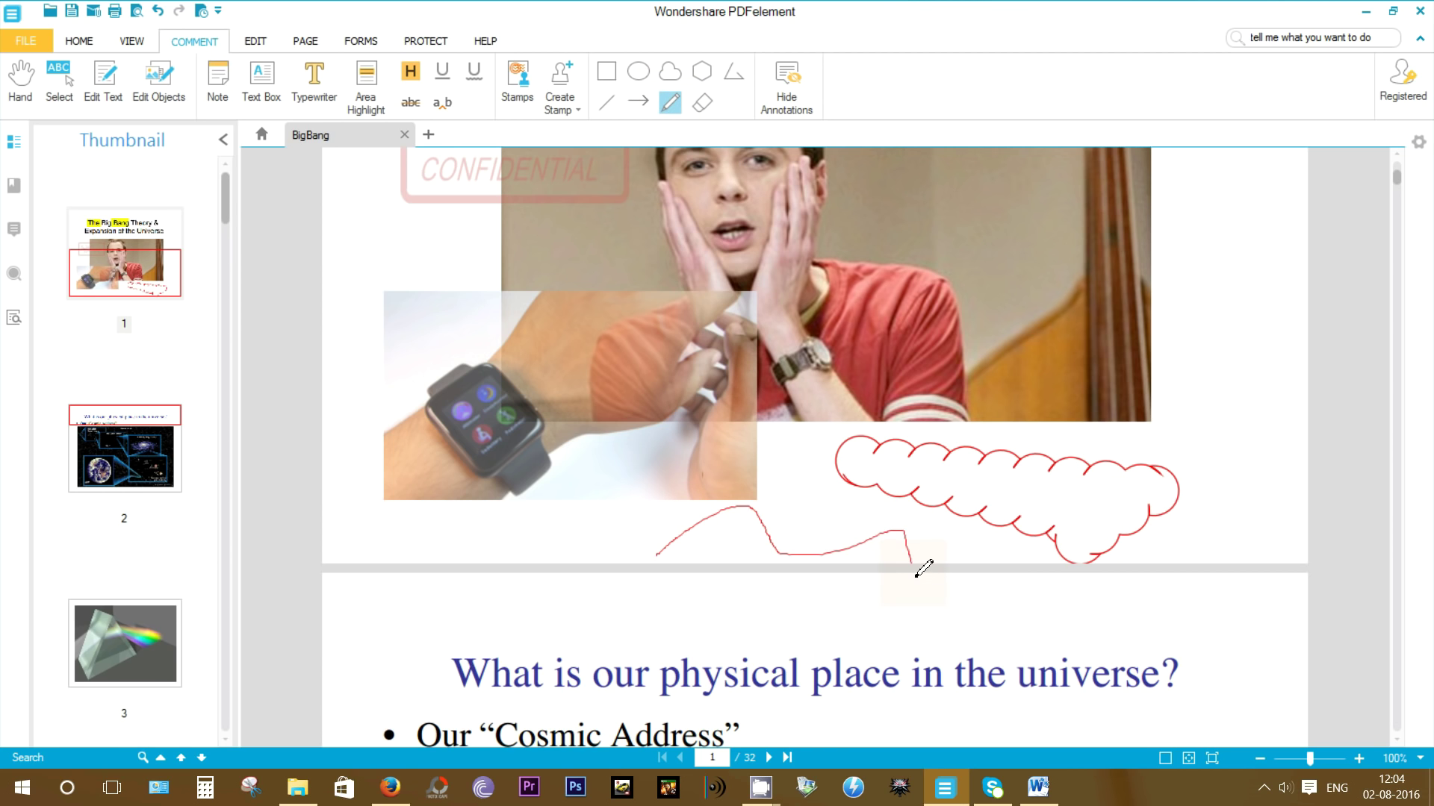
pyautogui.click(704, 106)
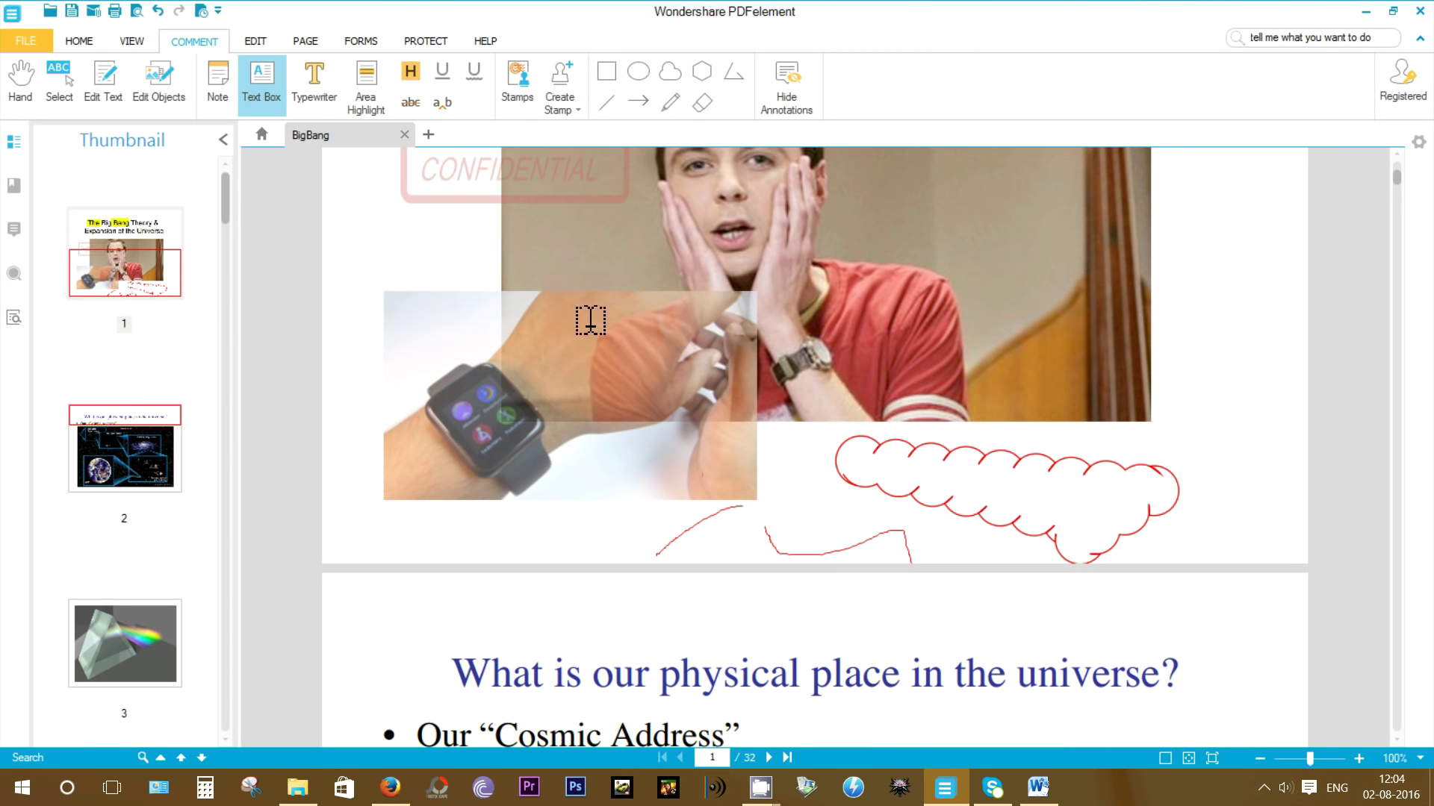
# Add a text box reading 'What is this?' and 'hello' on page 3's prism image.
pyautogui.scroll(-18, 779, 402)
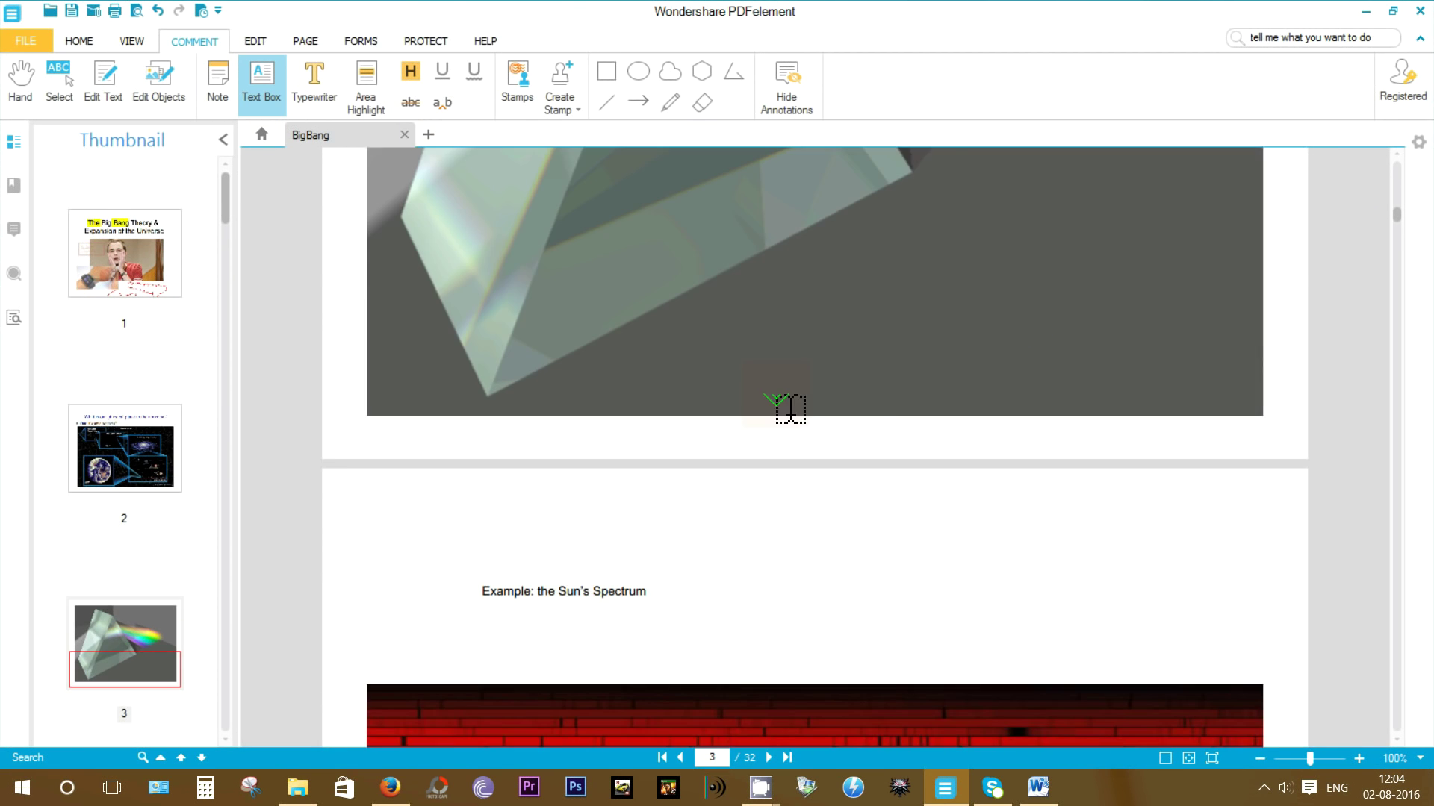
pyautogui.click(827, 286)
pyautogui.moveTo(1180, 402); pyautogui.dragTo(1195, 383)
pyautogui.write('What is this?')
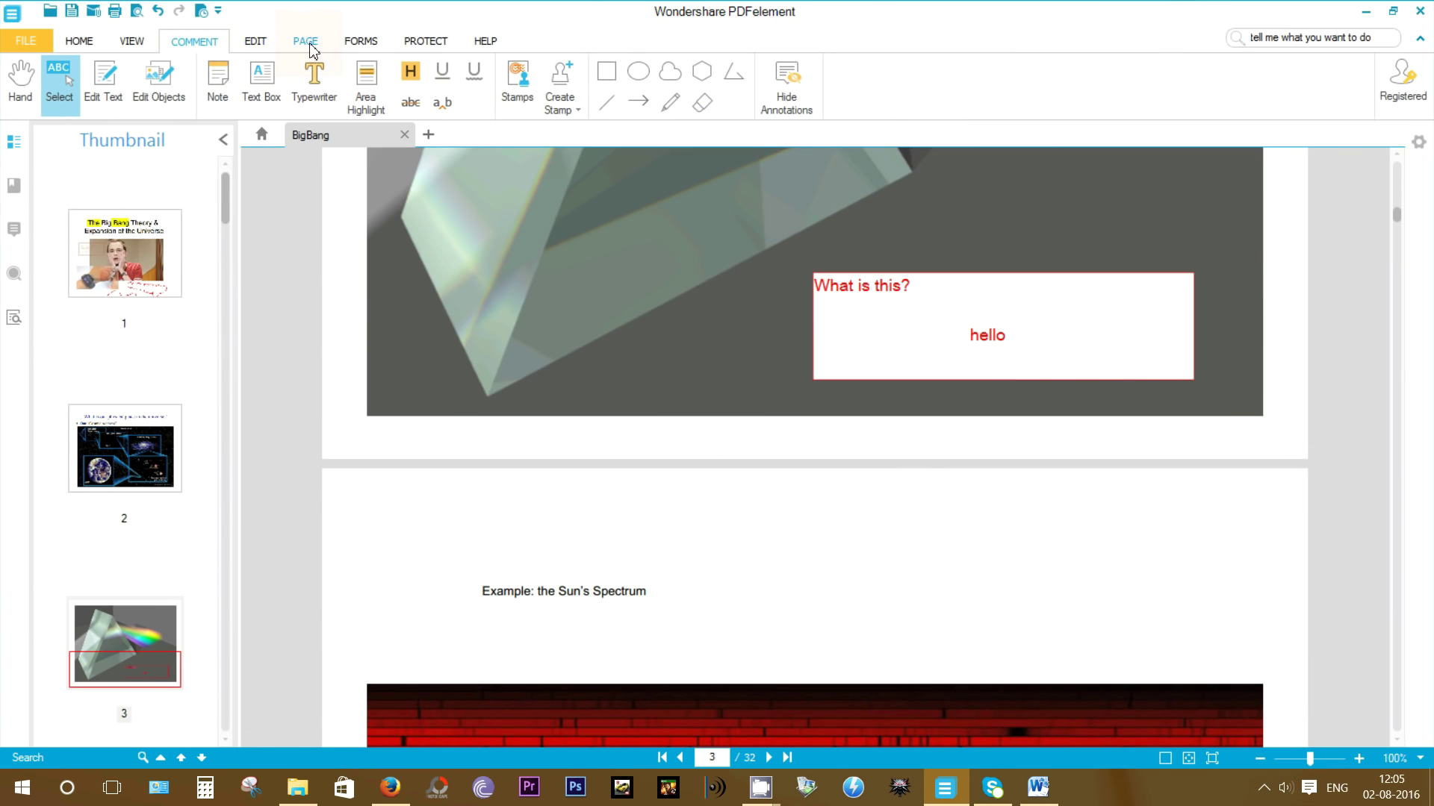
# Extract page 2 into a new one-page document named 'Pages from BigBang'.
pyautogui.click(305, 41)
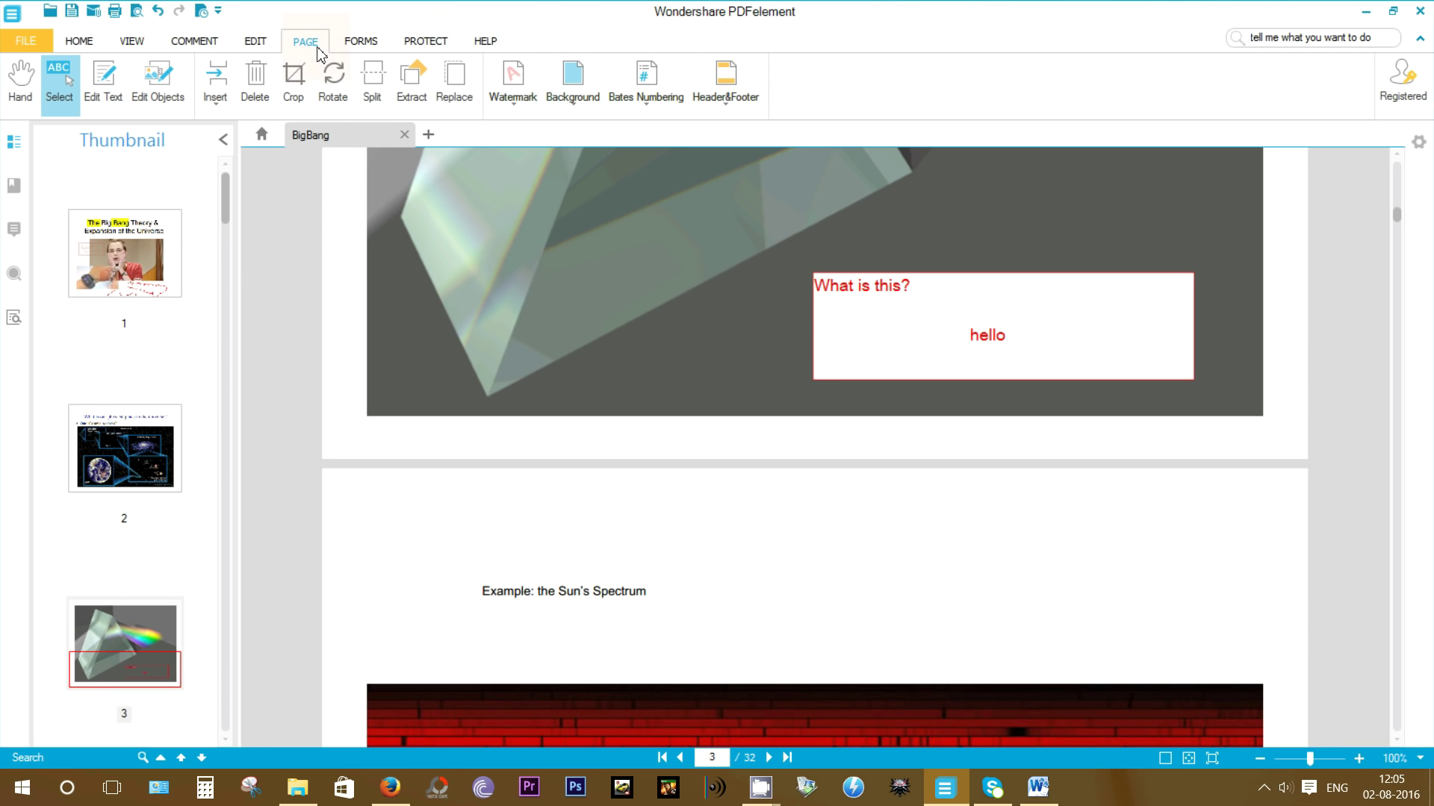
pyautogui.scroll(10, 713, 423)
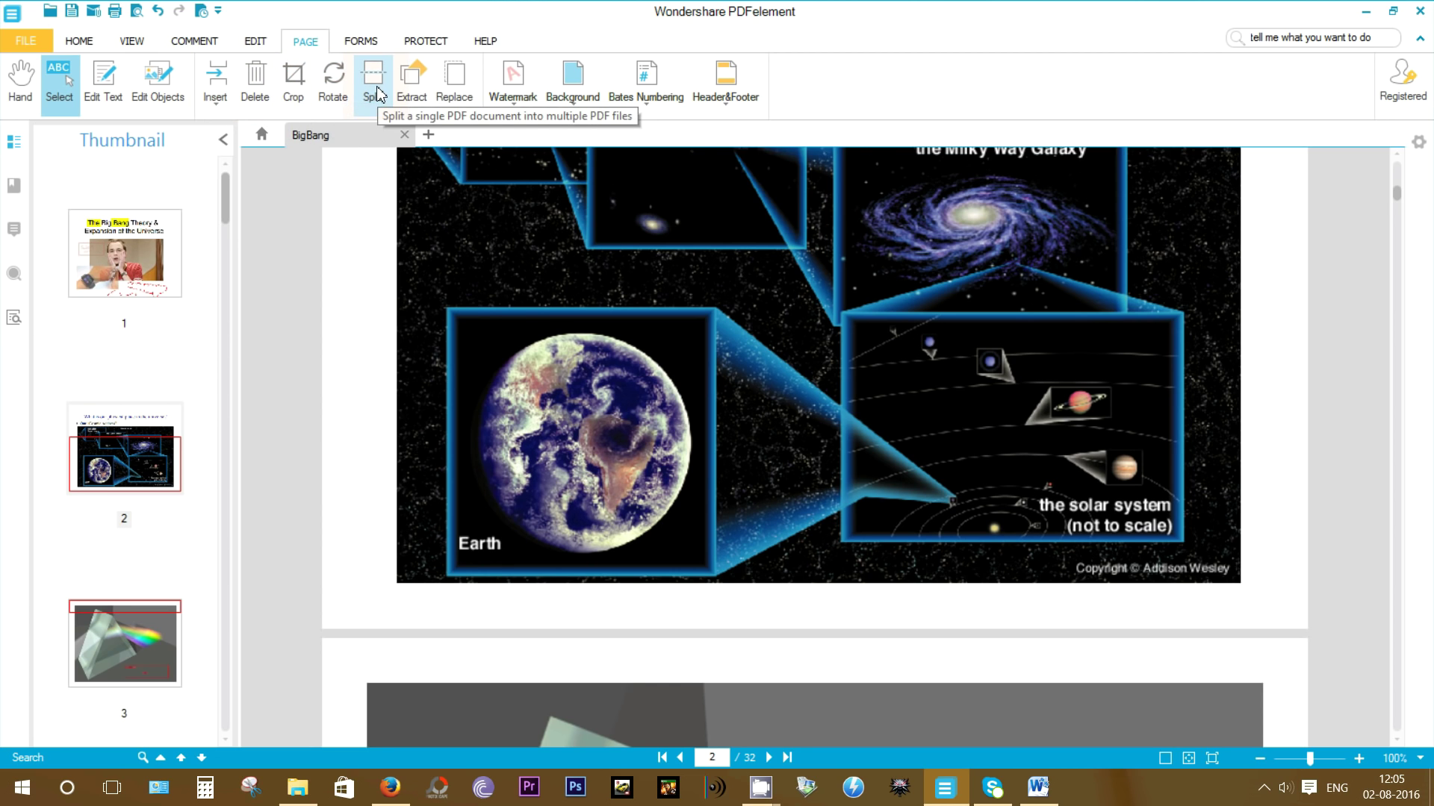
pyautogui.click(415, 91)
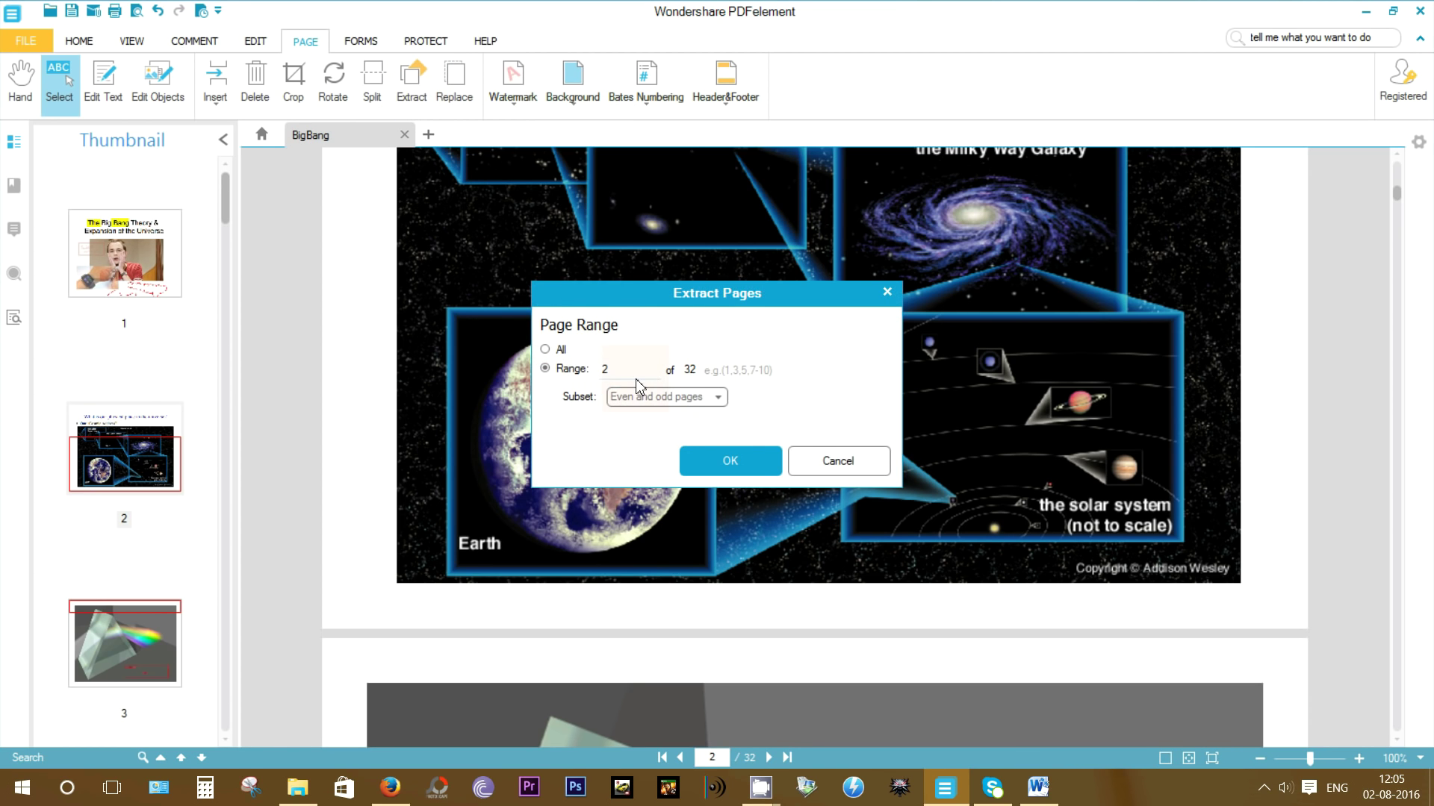
pyautogui.click(728, 463)
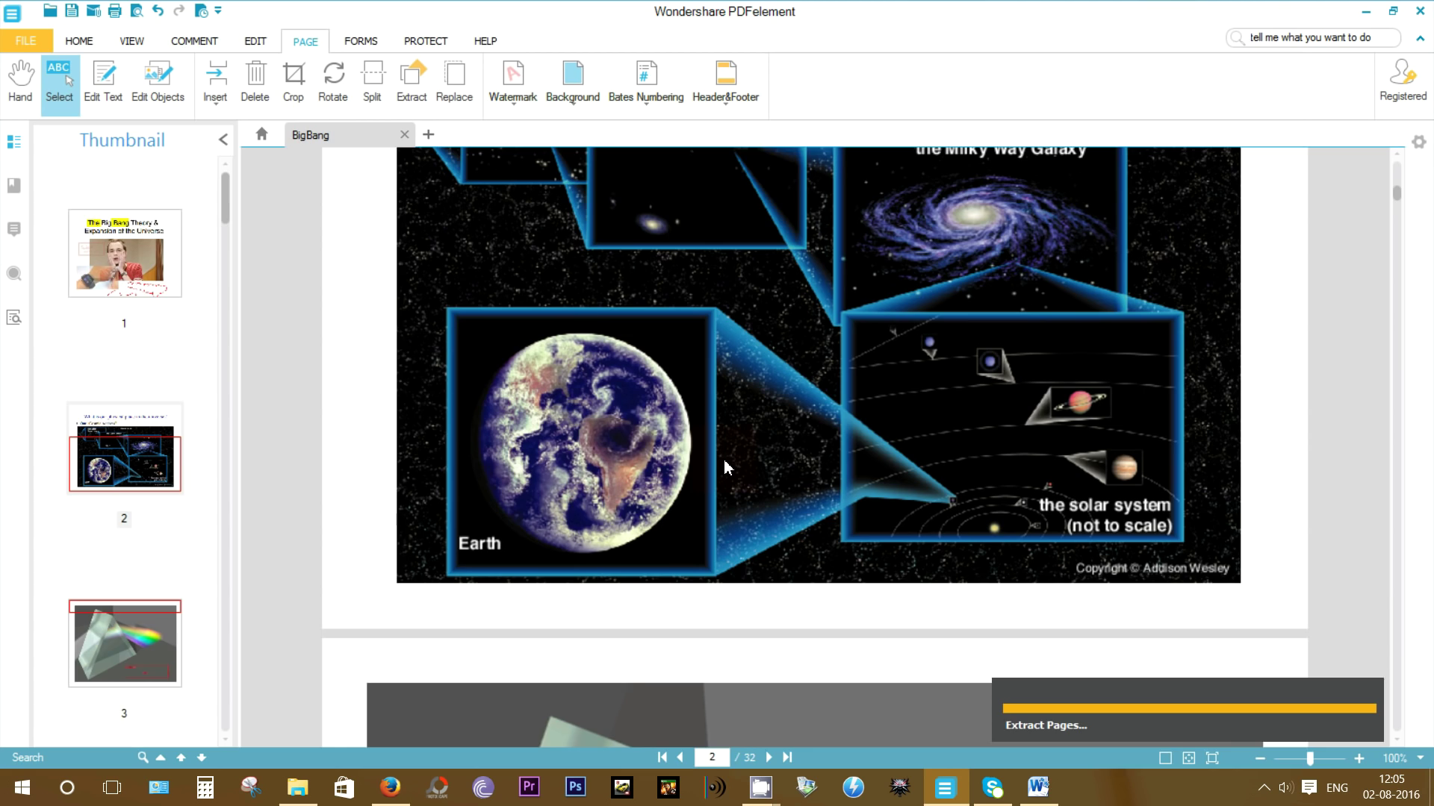
pyautogui.scroll(-3, 730, 485)
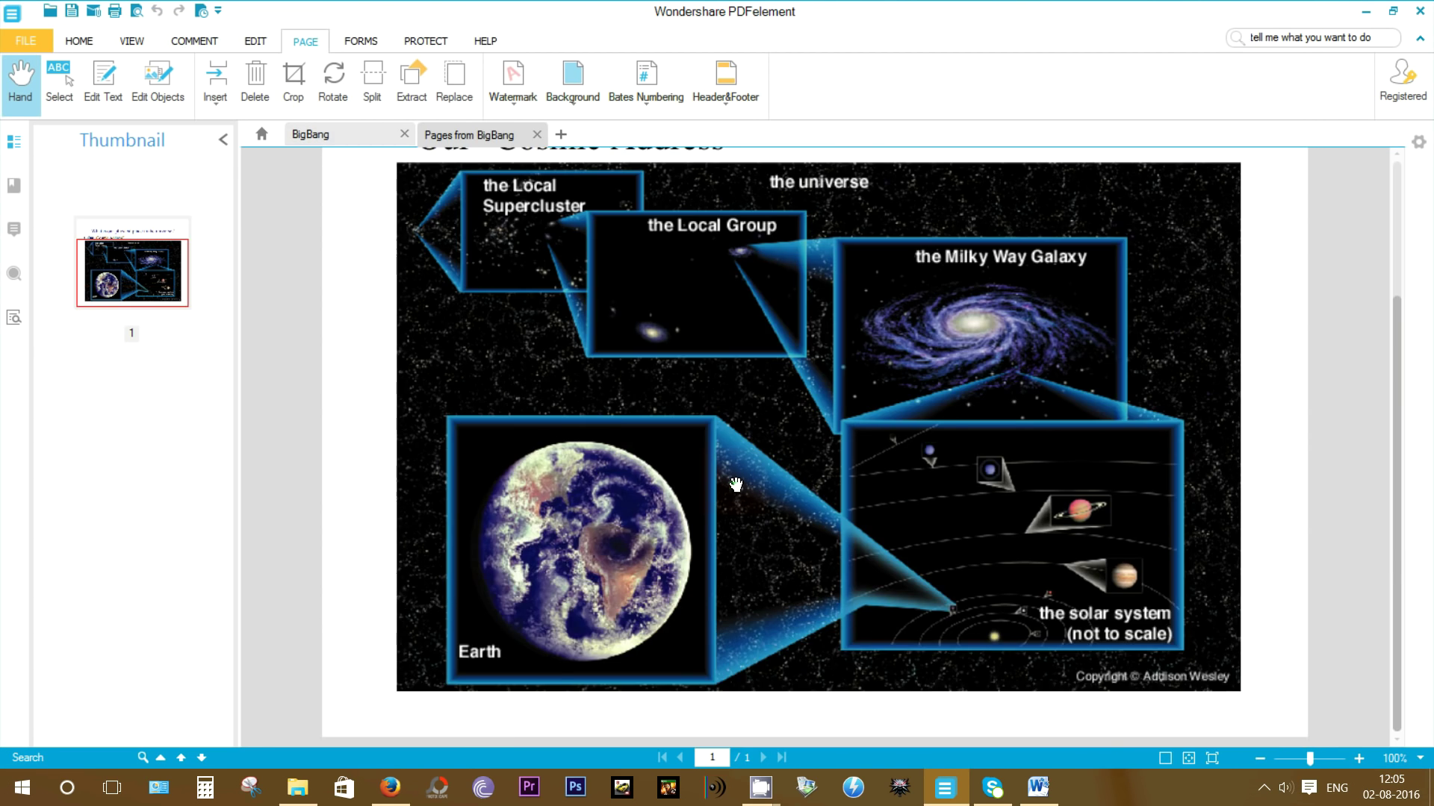
pyautogui.scroll(3, 730, 486)
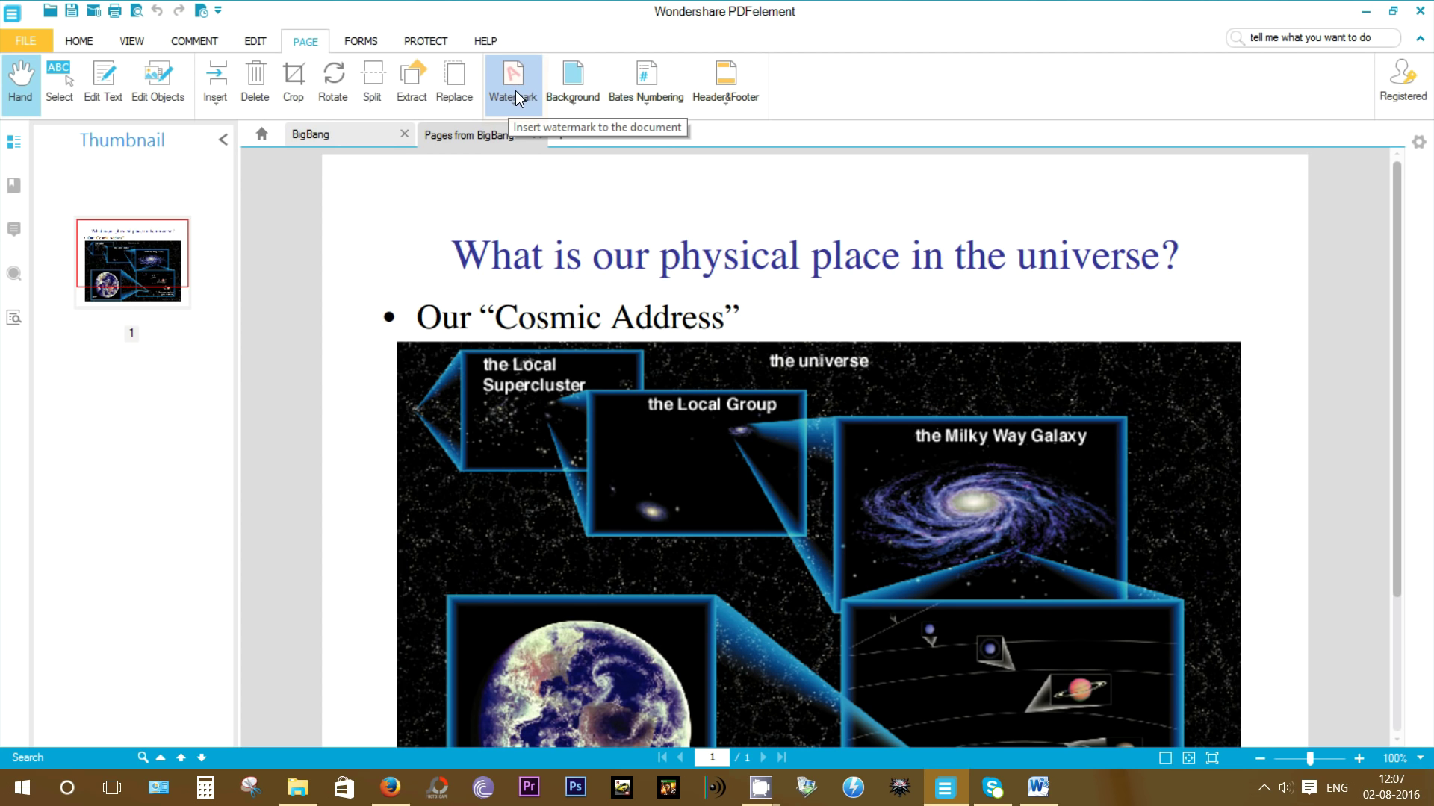
# Create a 'copyright' text watermark positioned at the top centre.
pyautogui.click(518, 100)
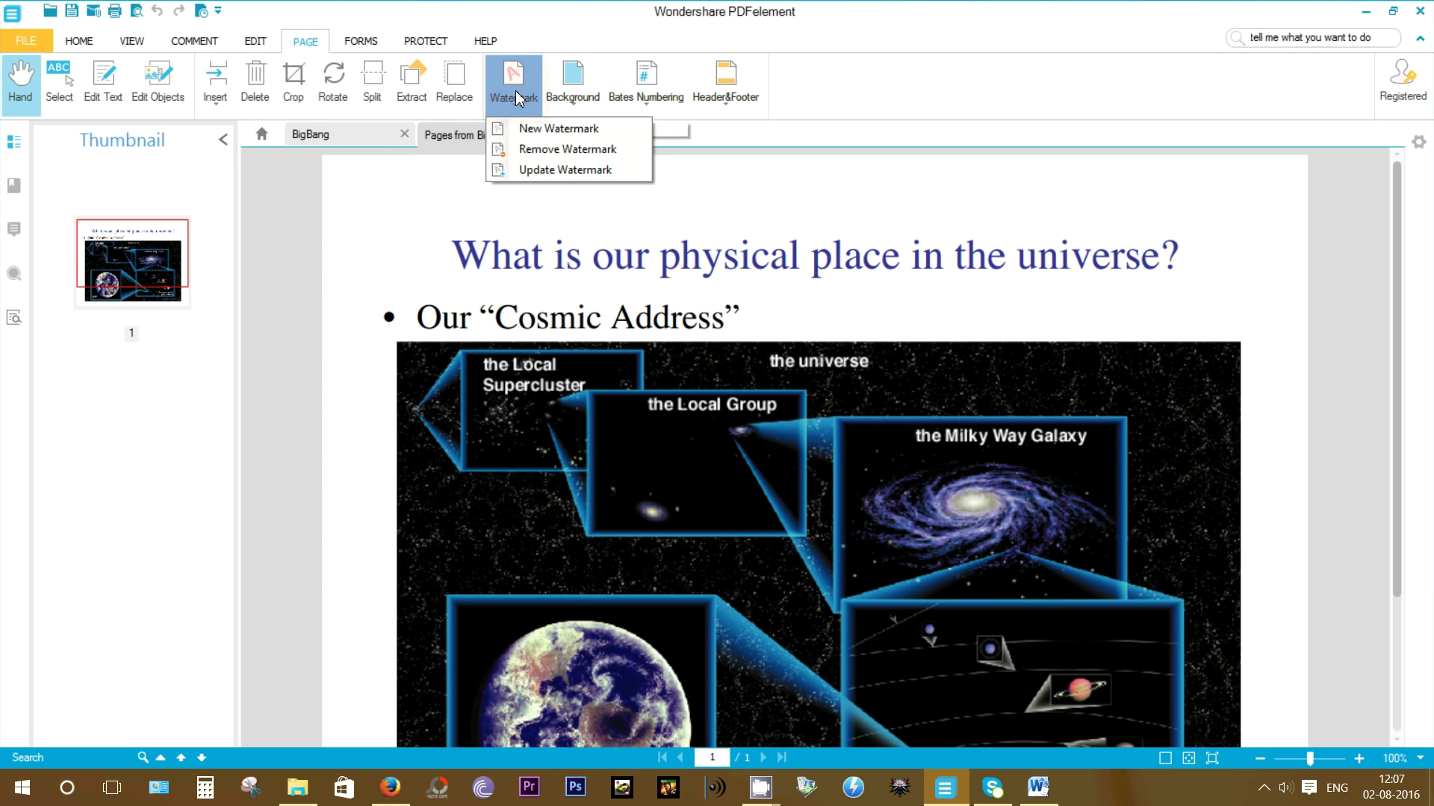
pyautogui.click(533, 128)
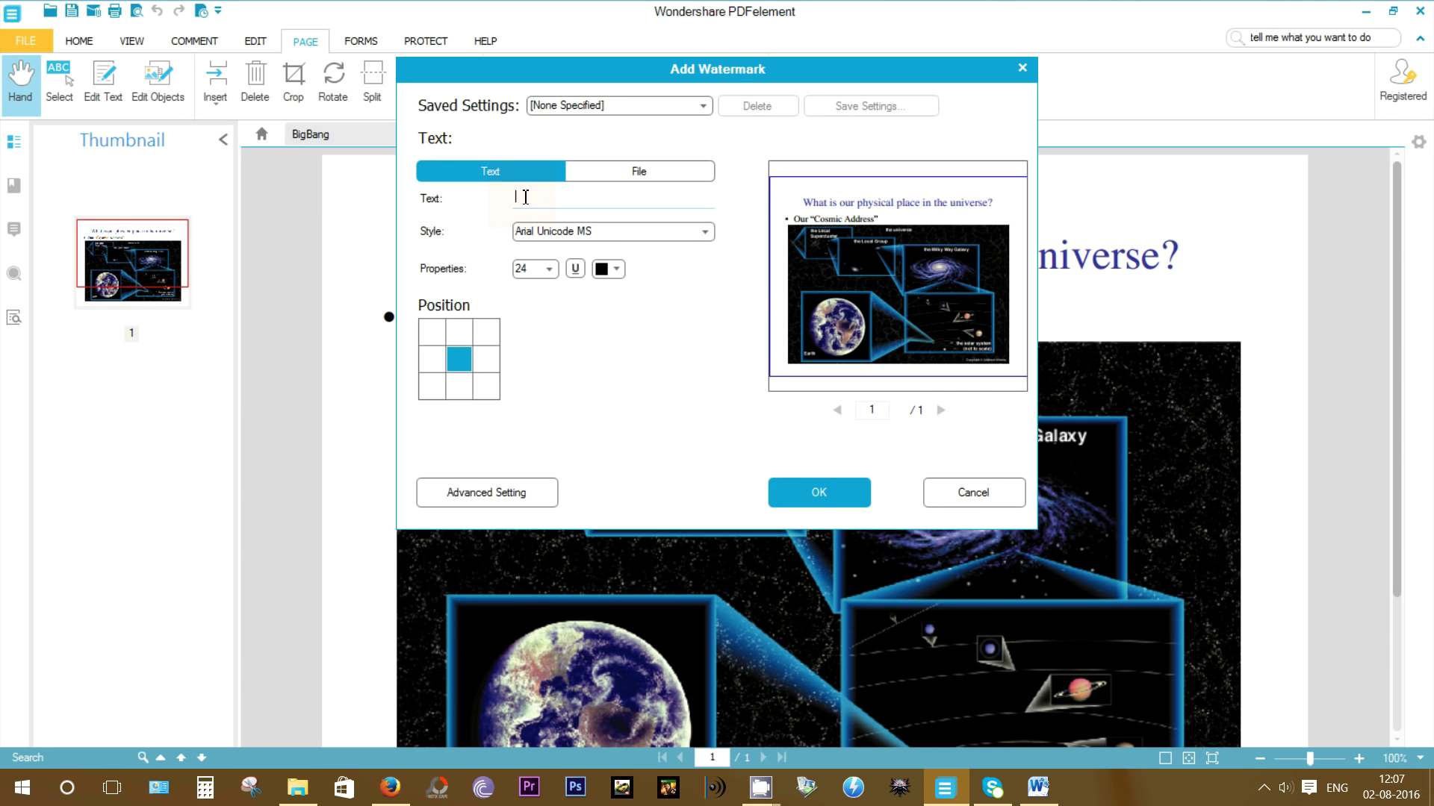
pyautogui.write('copyright')
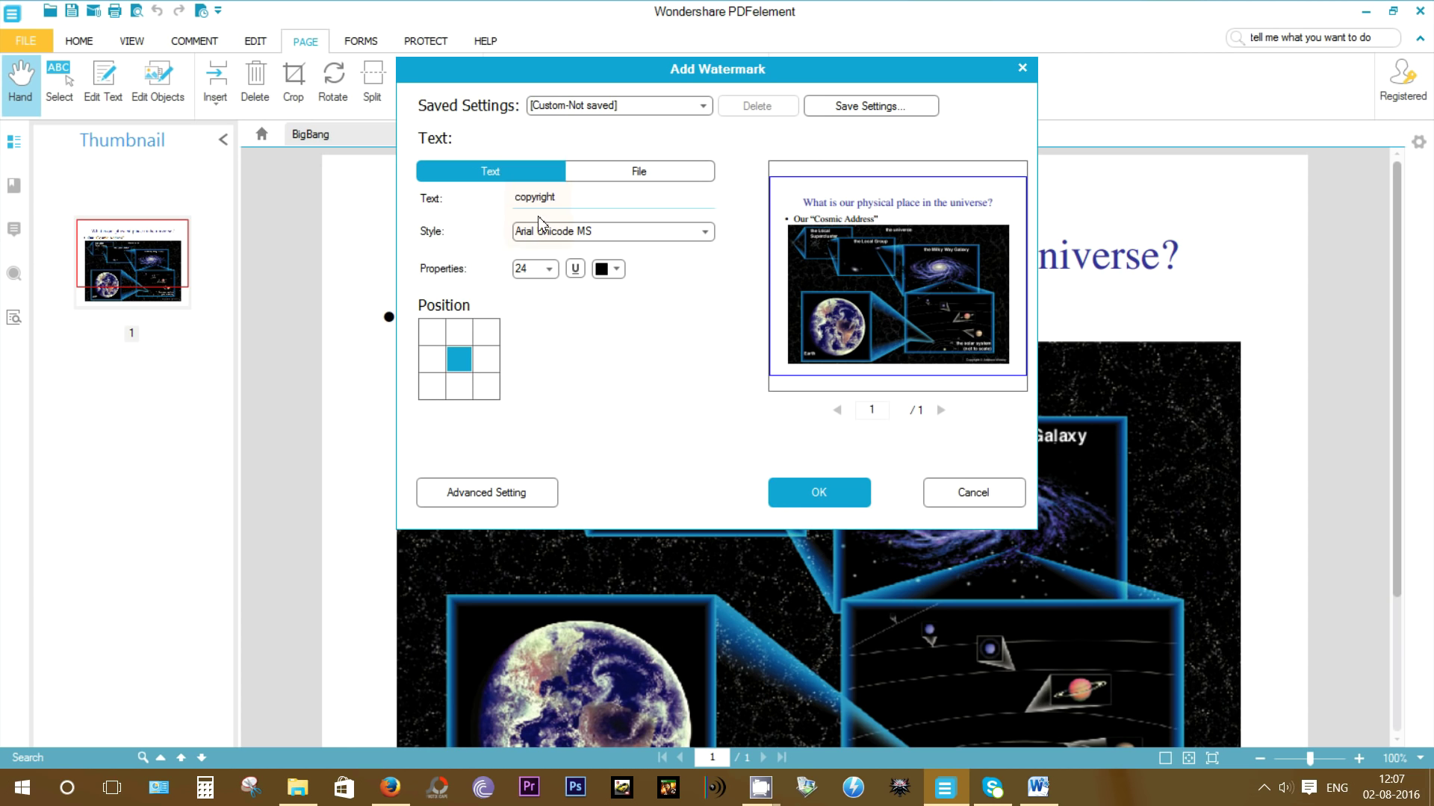
pyautogui.click(485, 334)
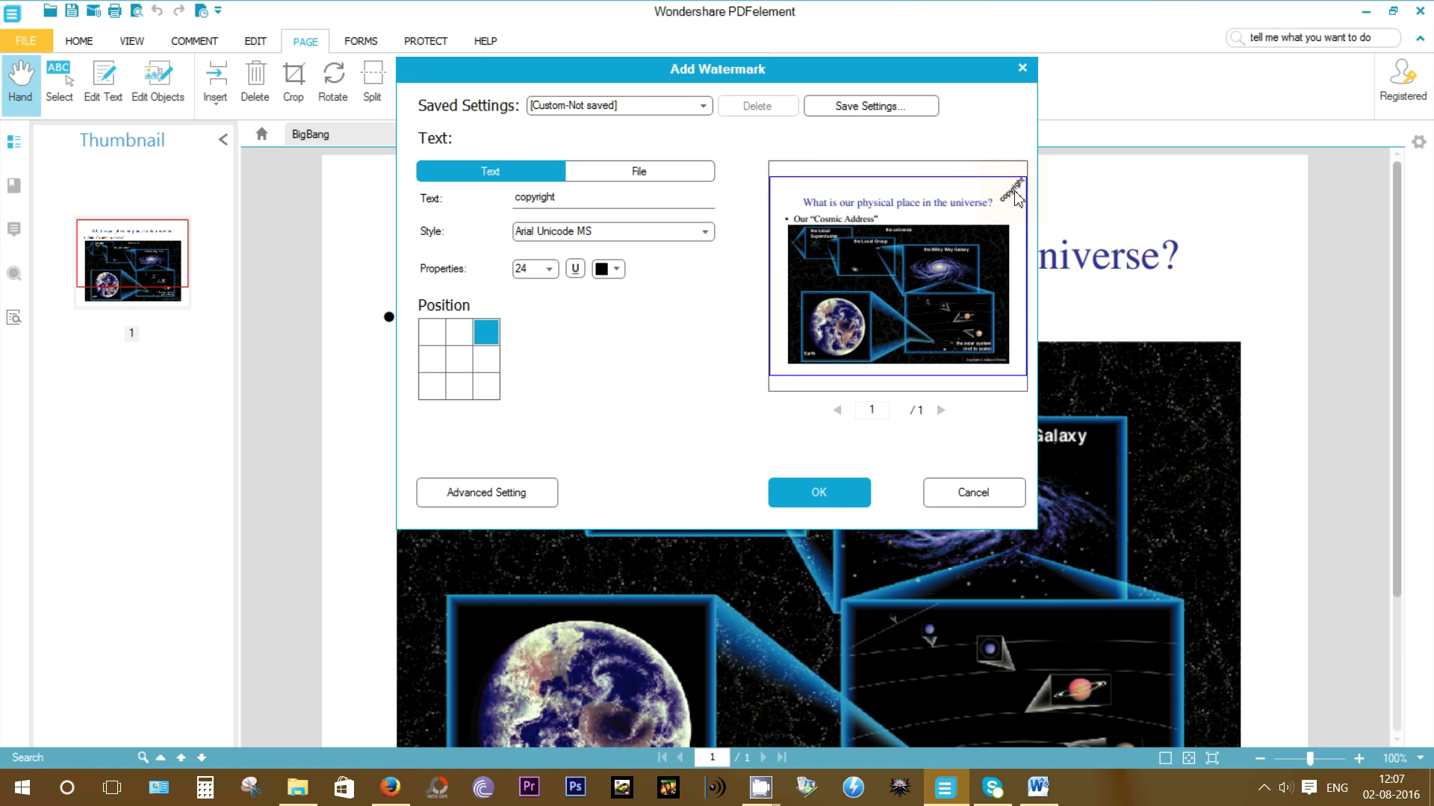
pyautogui.click(457, 333)
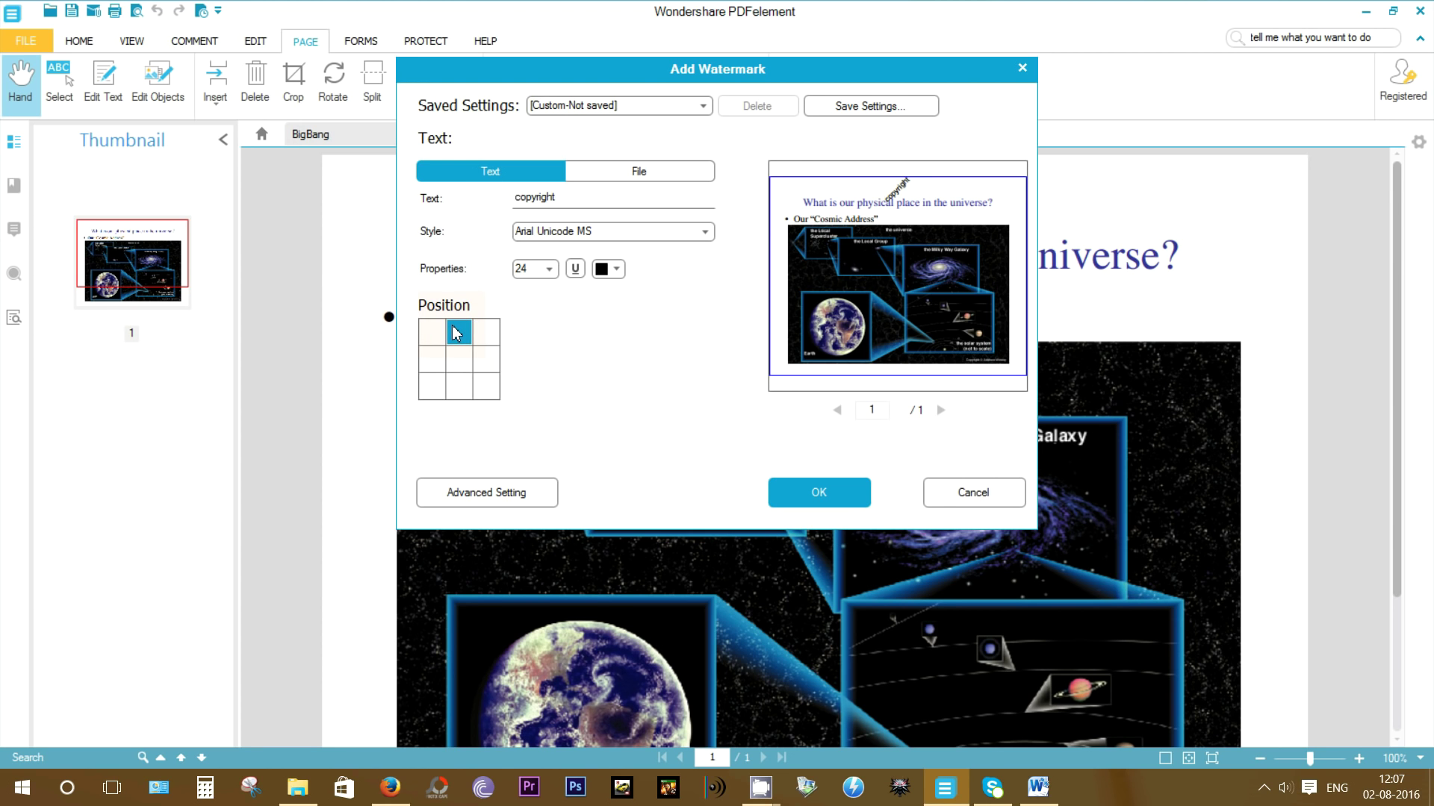
# Try the image-file watermark source and browse for an image file.
pyautogui.click(638, 174)
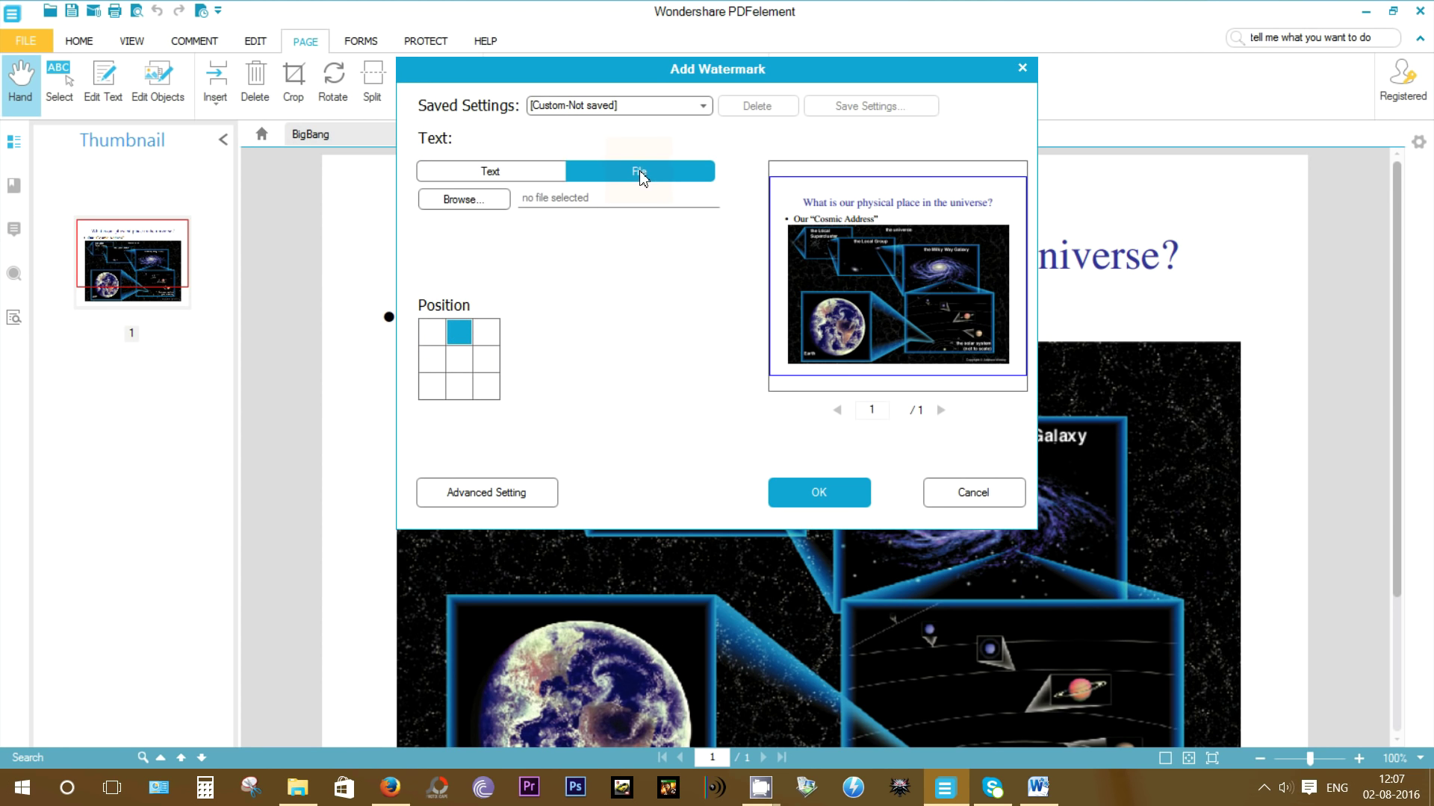
pyautogui.click(490, 202)
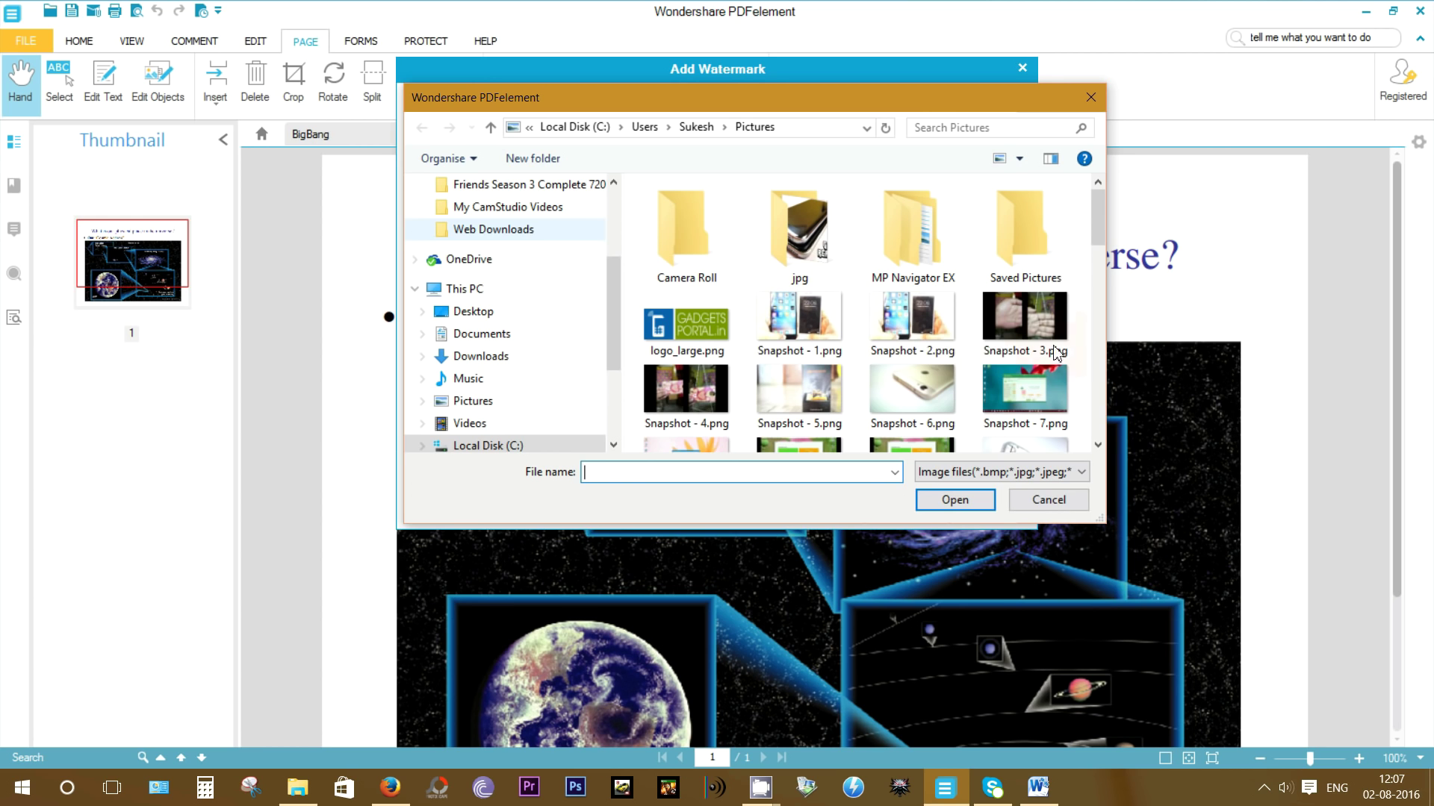
pyautogui.moveTo(1096, 224); pyautogui.dragTo(1089, 320)
pyautogui.click(574, 82)
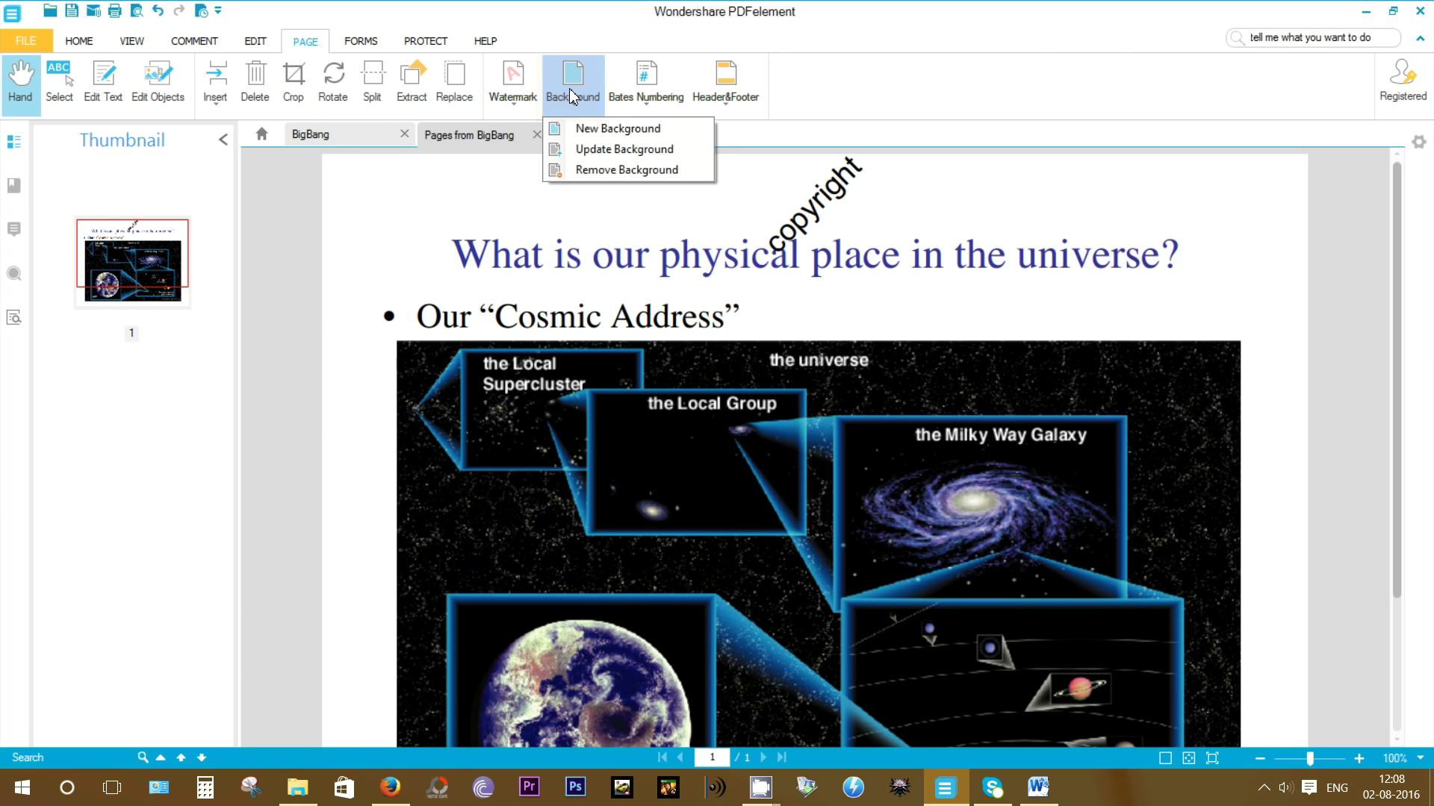
# Apply a new beige page background to the extracted page.
pyautogui.click(593, 129)
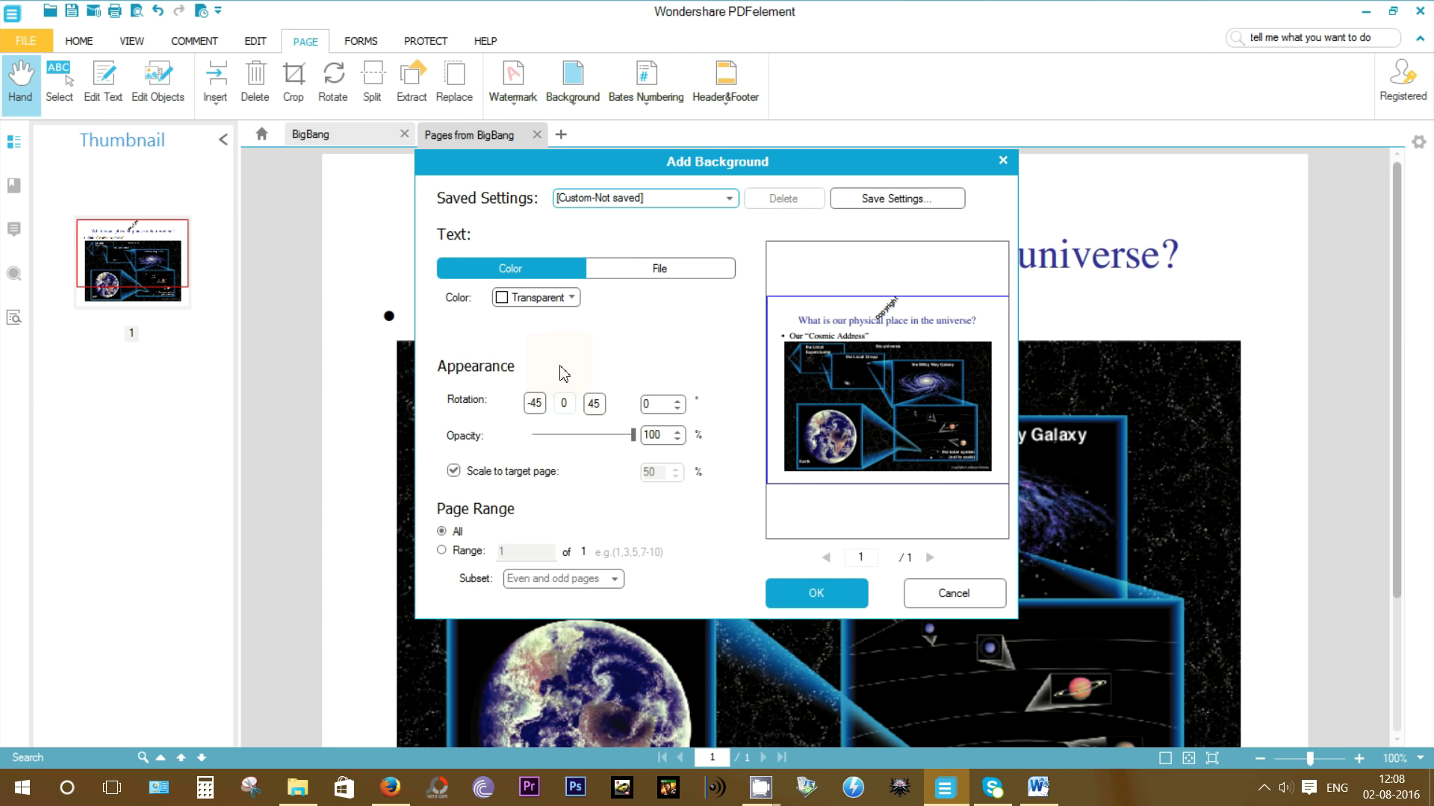
pyautogui.click(553, 297)
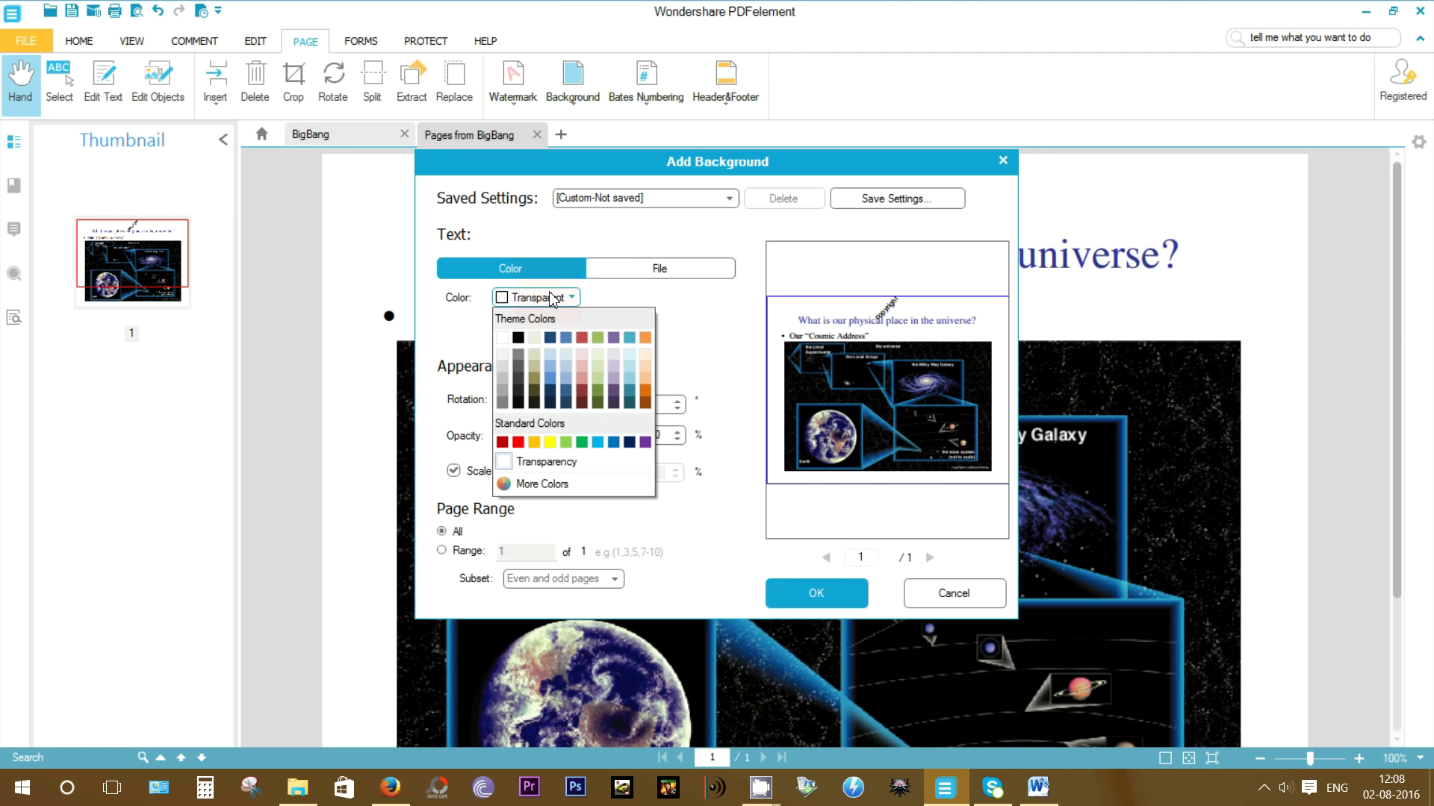
pyautogui.click(534, 339)
pyautogui.click(840, 591)
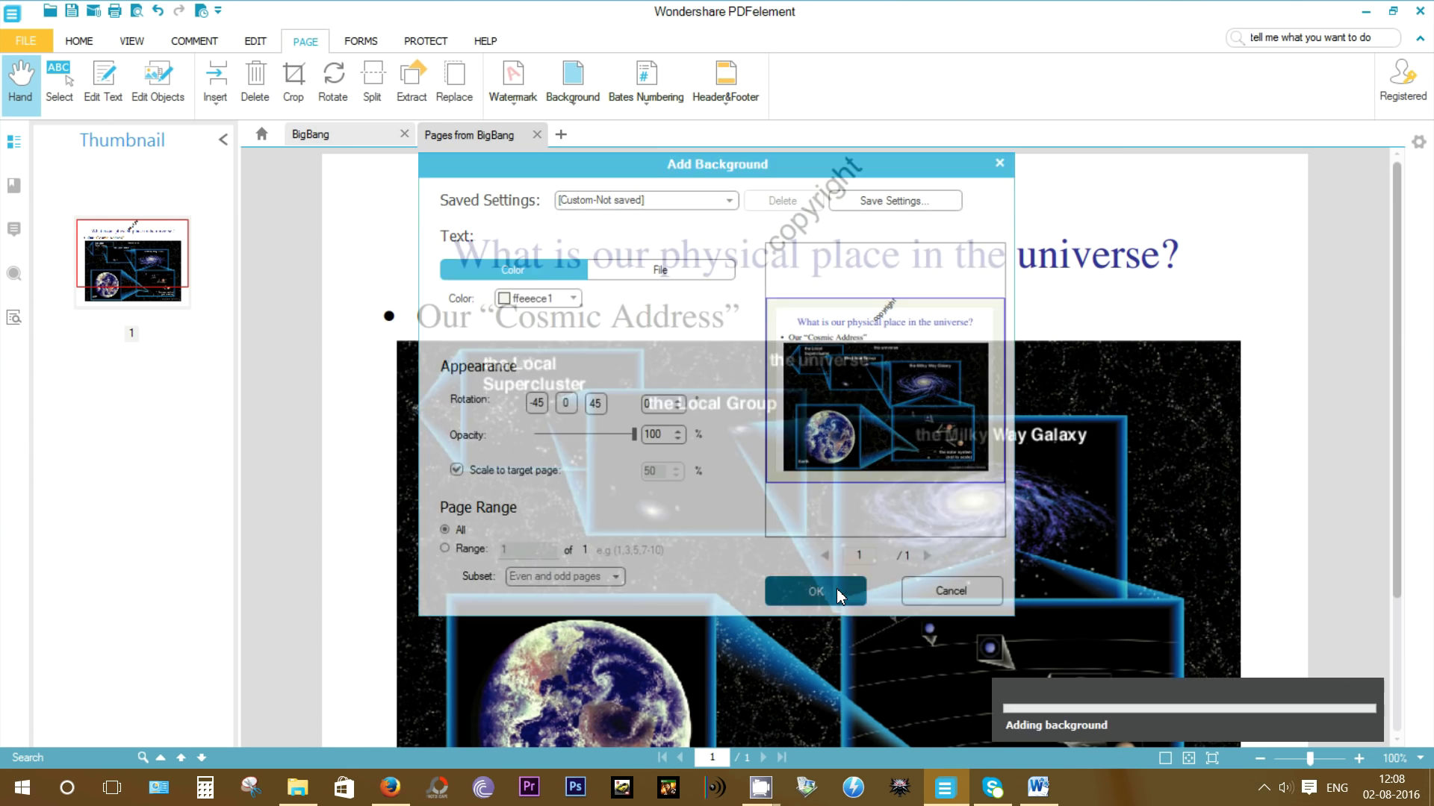
# Start a new Bates numbering positioned at middle right.
pyautogui.click(649, 95)
pyautogui.click(661, 132)
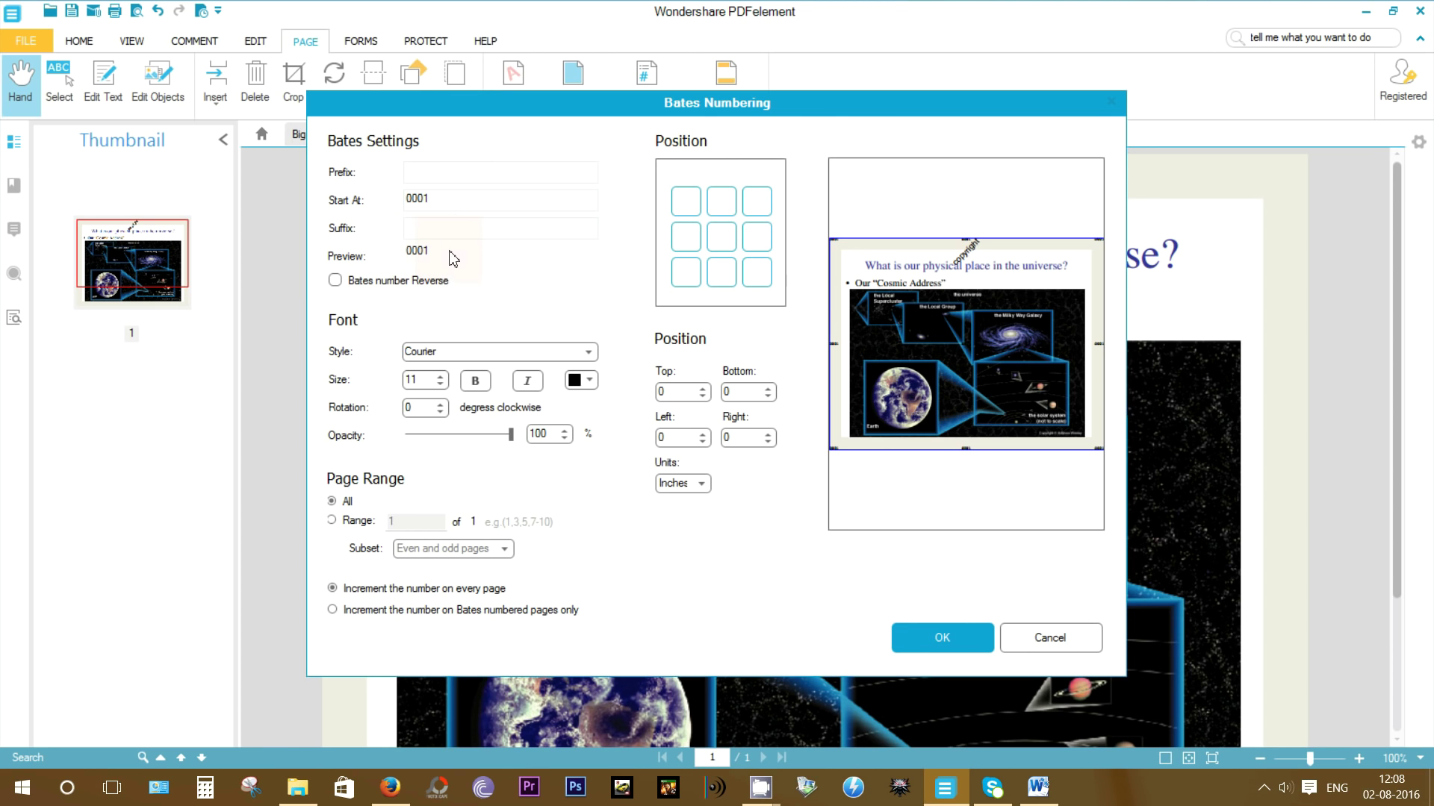
pyautogui.click(757, 244)
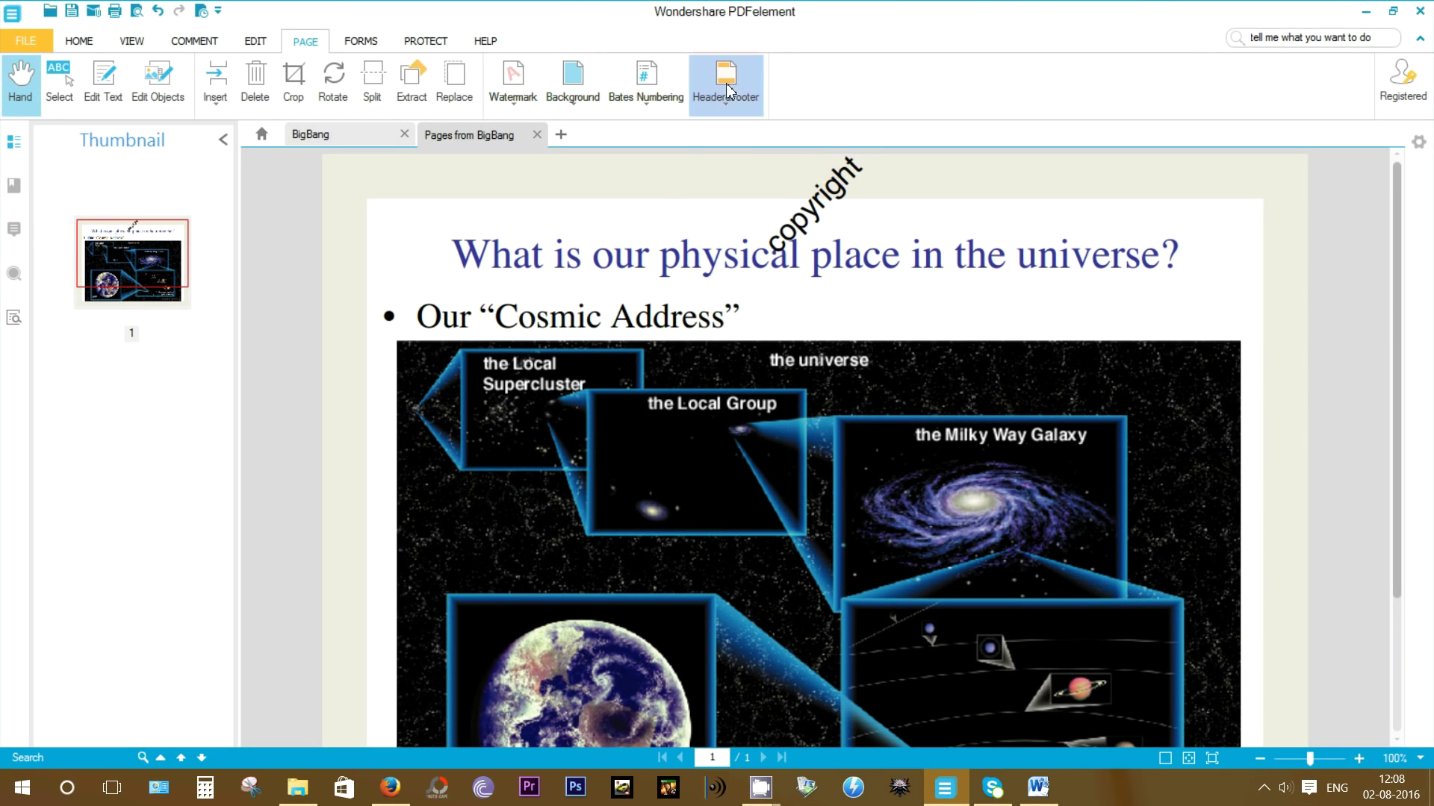
# Add a 'sample' header at top left, 0.8 inch from the top, font size 13.
pyautogui.click(728, 97)
pyautogui.click(745, 135)
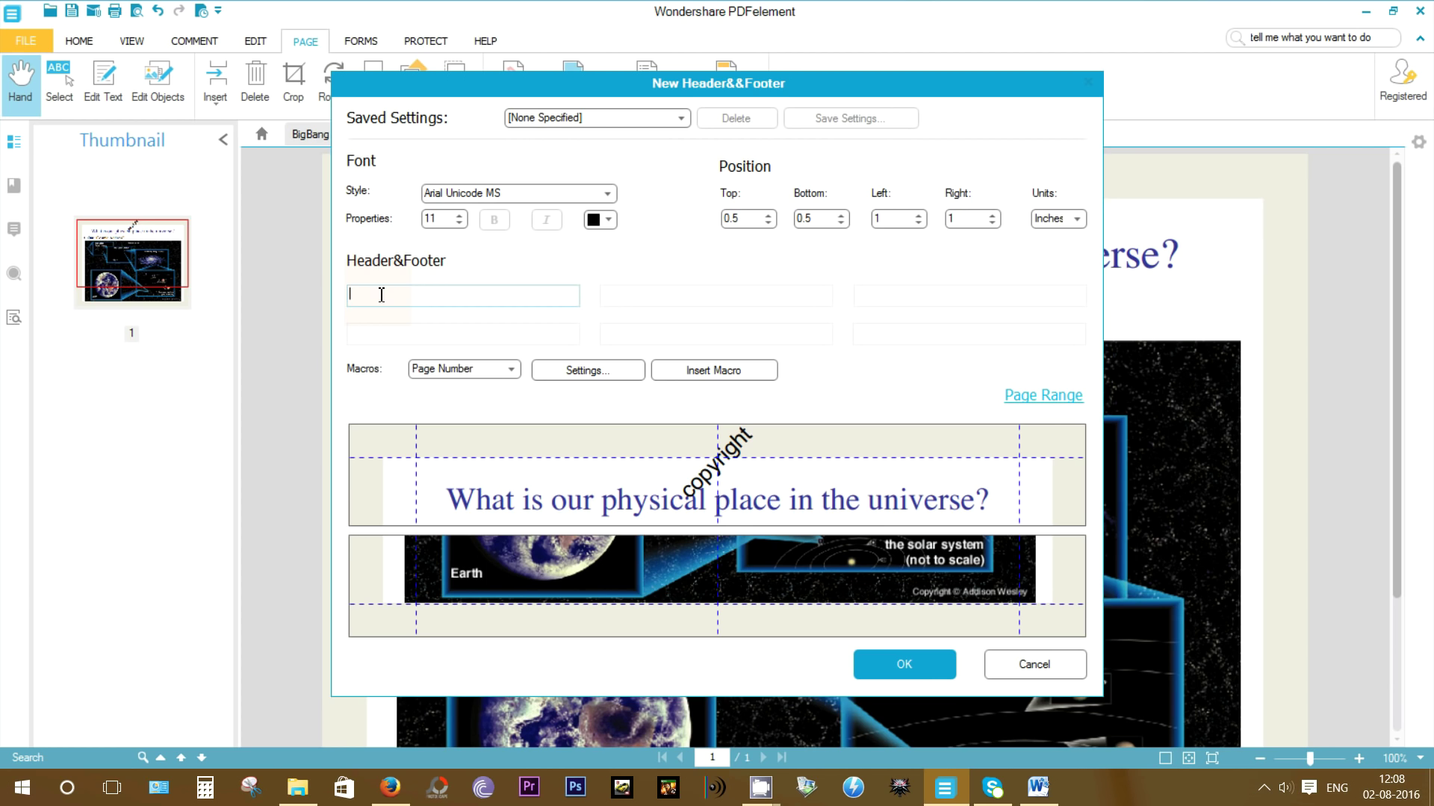
pyautogui.write('sample')
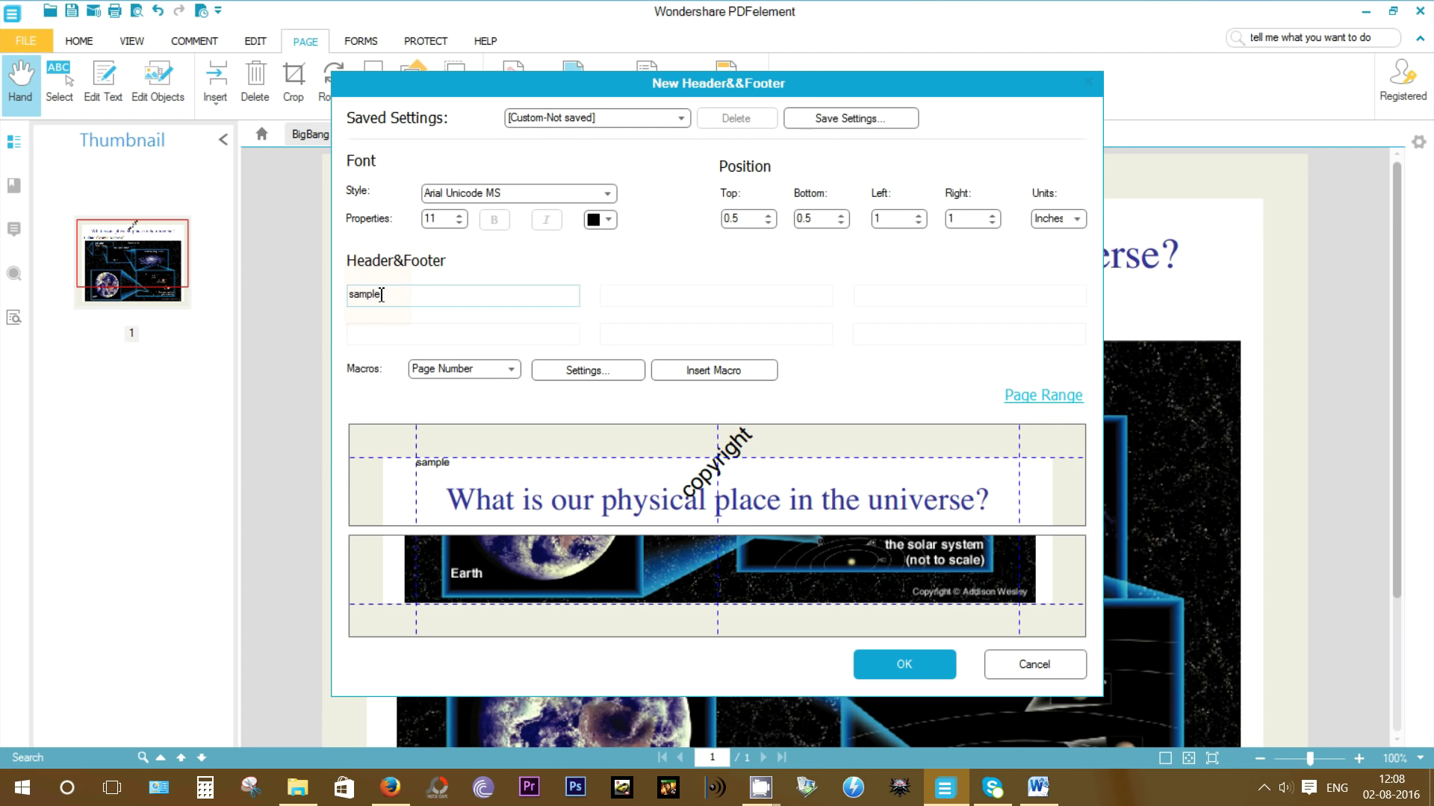
pyautogui.click(769, 215)
pyautogui.click(770, 215)
pyautogui.click(772, 215)
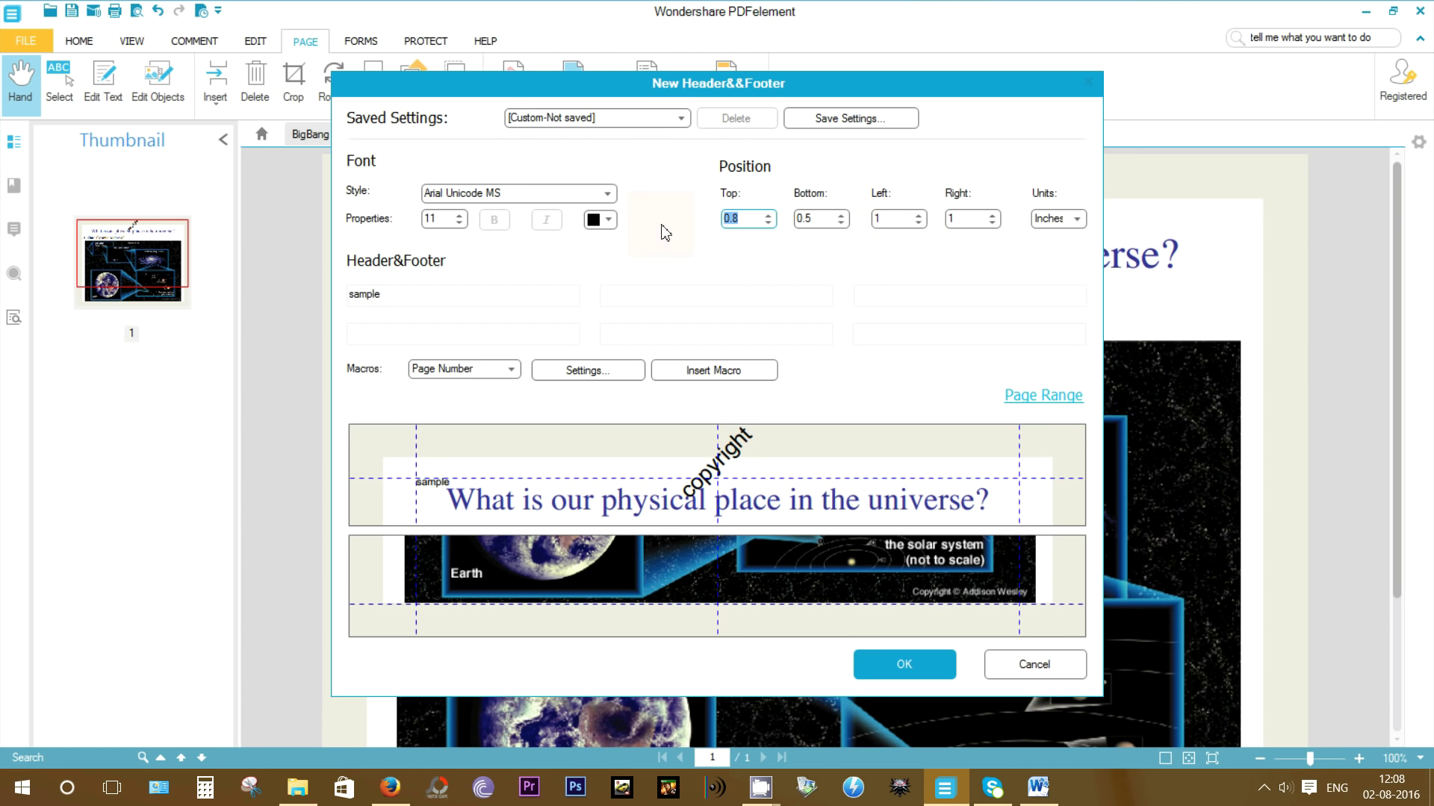
pyautogui.click(461, 216)
pyautogui.click(461, 215)
pyautogui.click(891, 660)
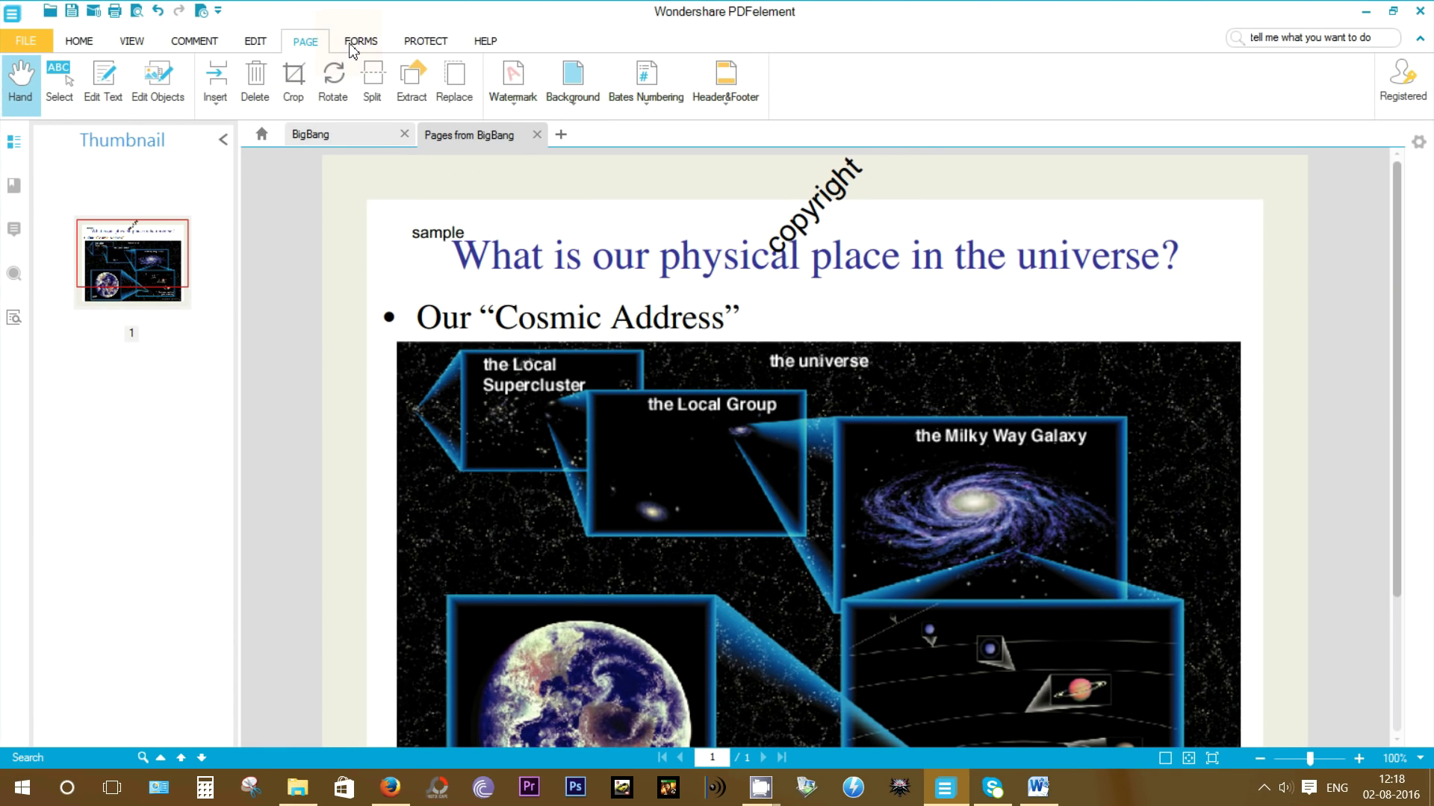
# Open irs-tax-form-w9.pdf and enter Edit Form mode so each W-9 field name is shown.
pyautogui.click(361, 43)
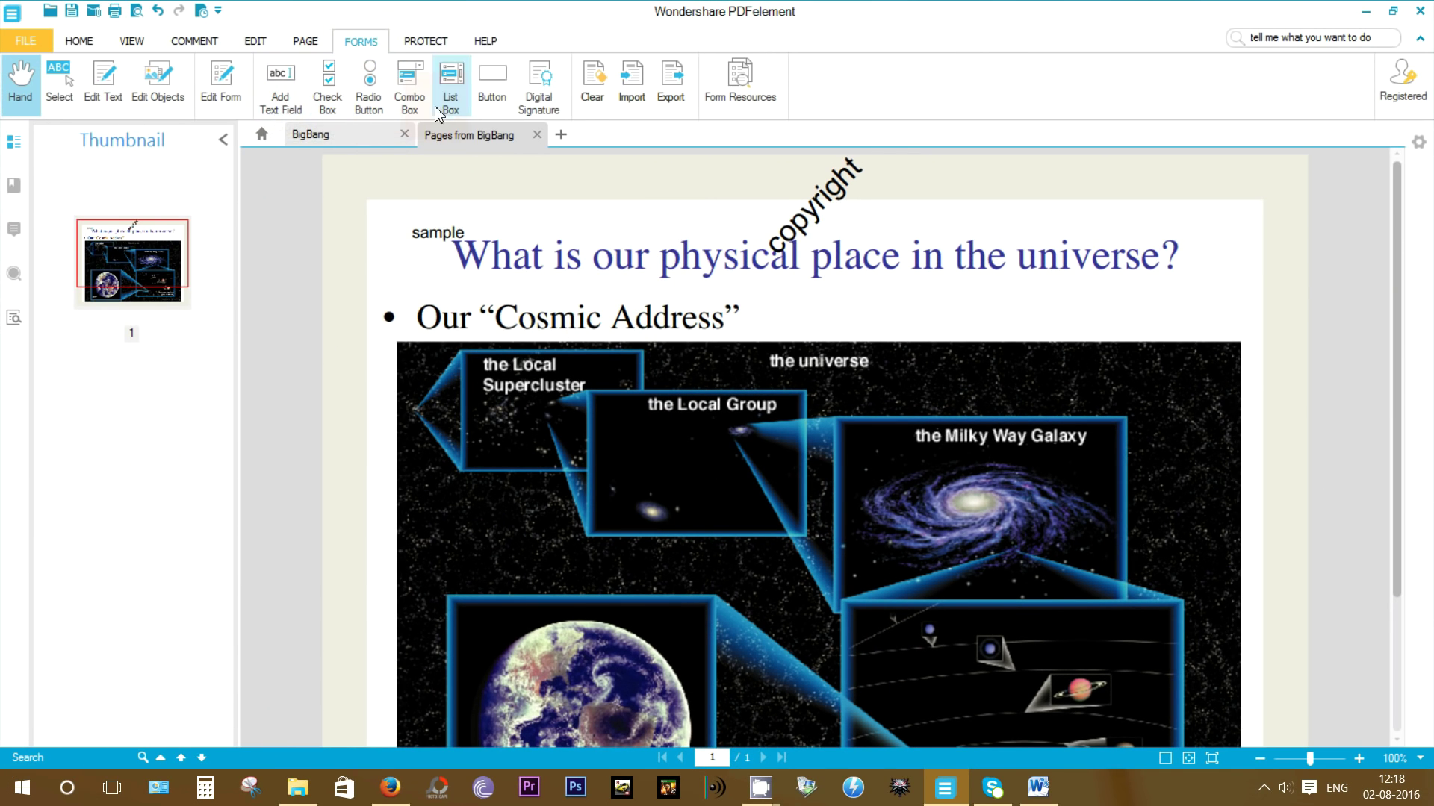
pyautogui.click(50, 10)
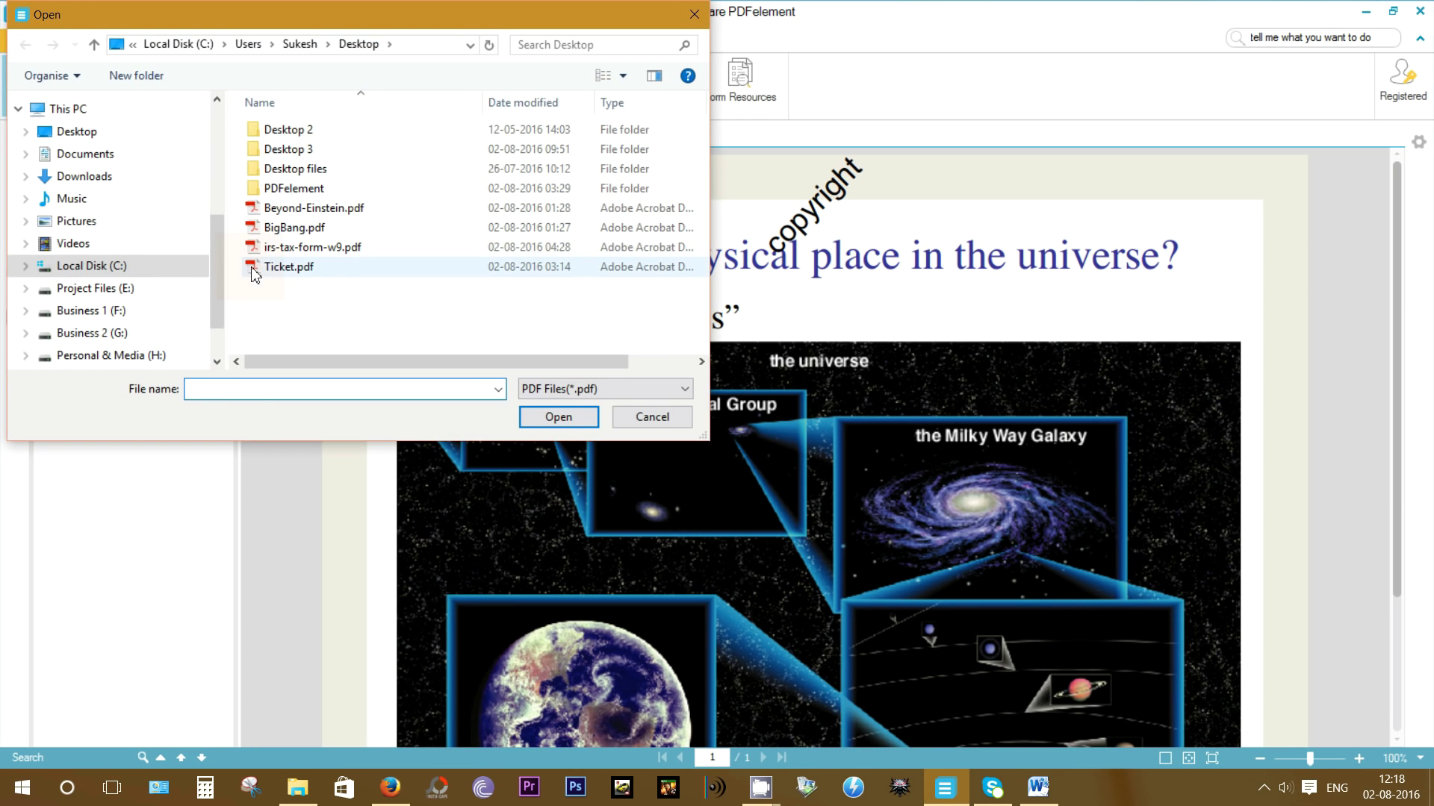
pyautogui.click(275, 254)
pyautogui.click(566, 416)
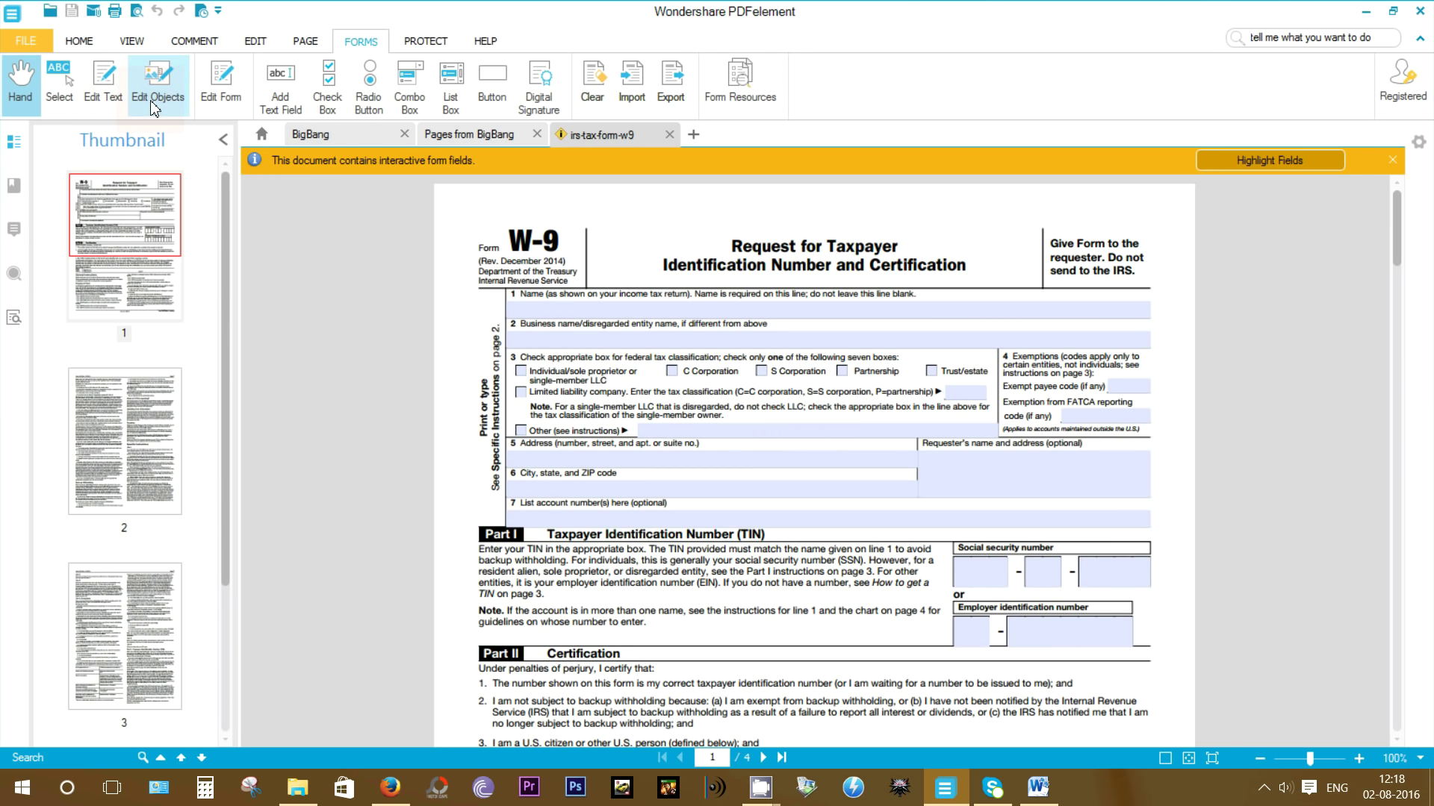
pyautogui.click(221, 92)
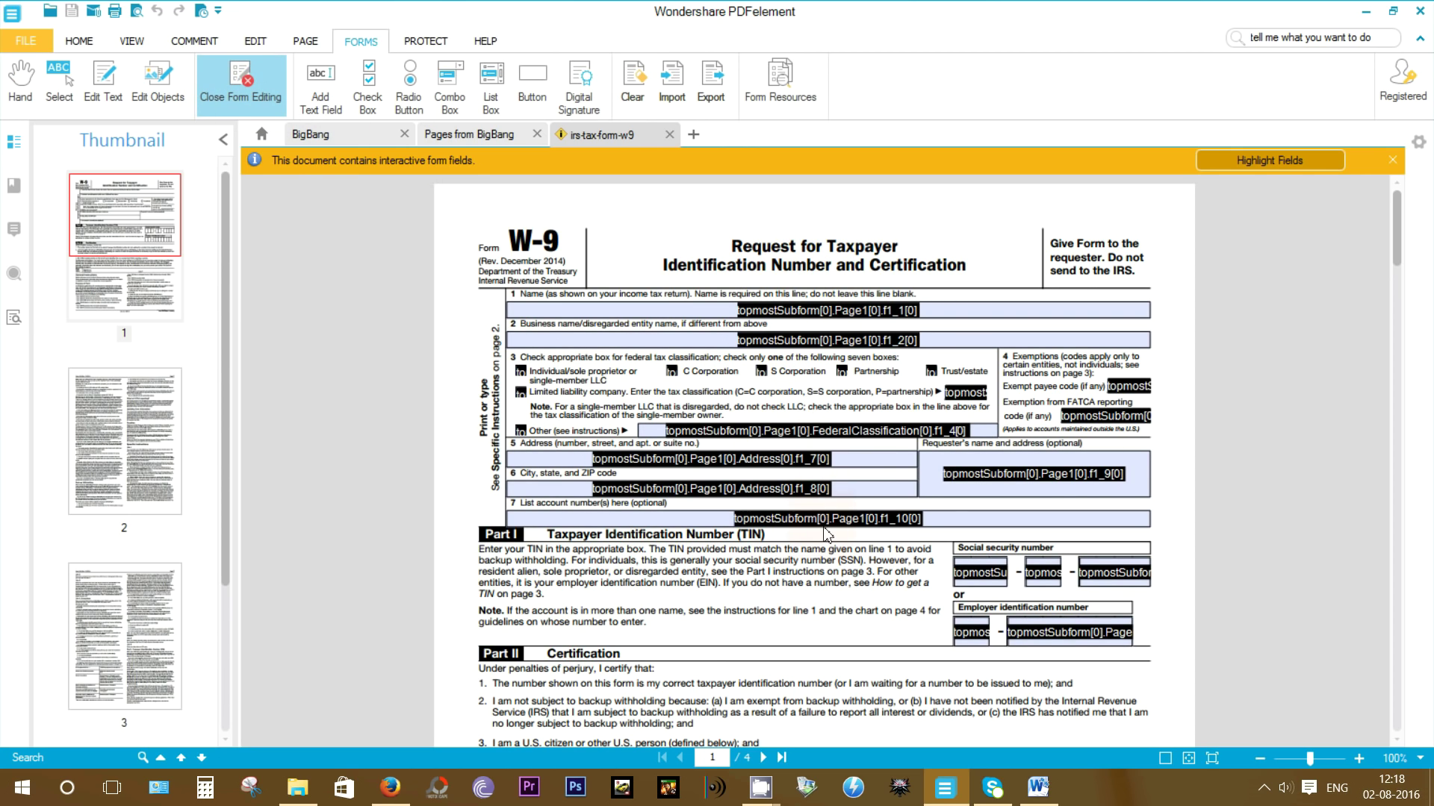
# Give the line 5 Address field the tooltip 'Put your address here'.
pyautogui.click(586, 459)
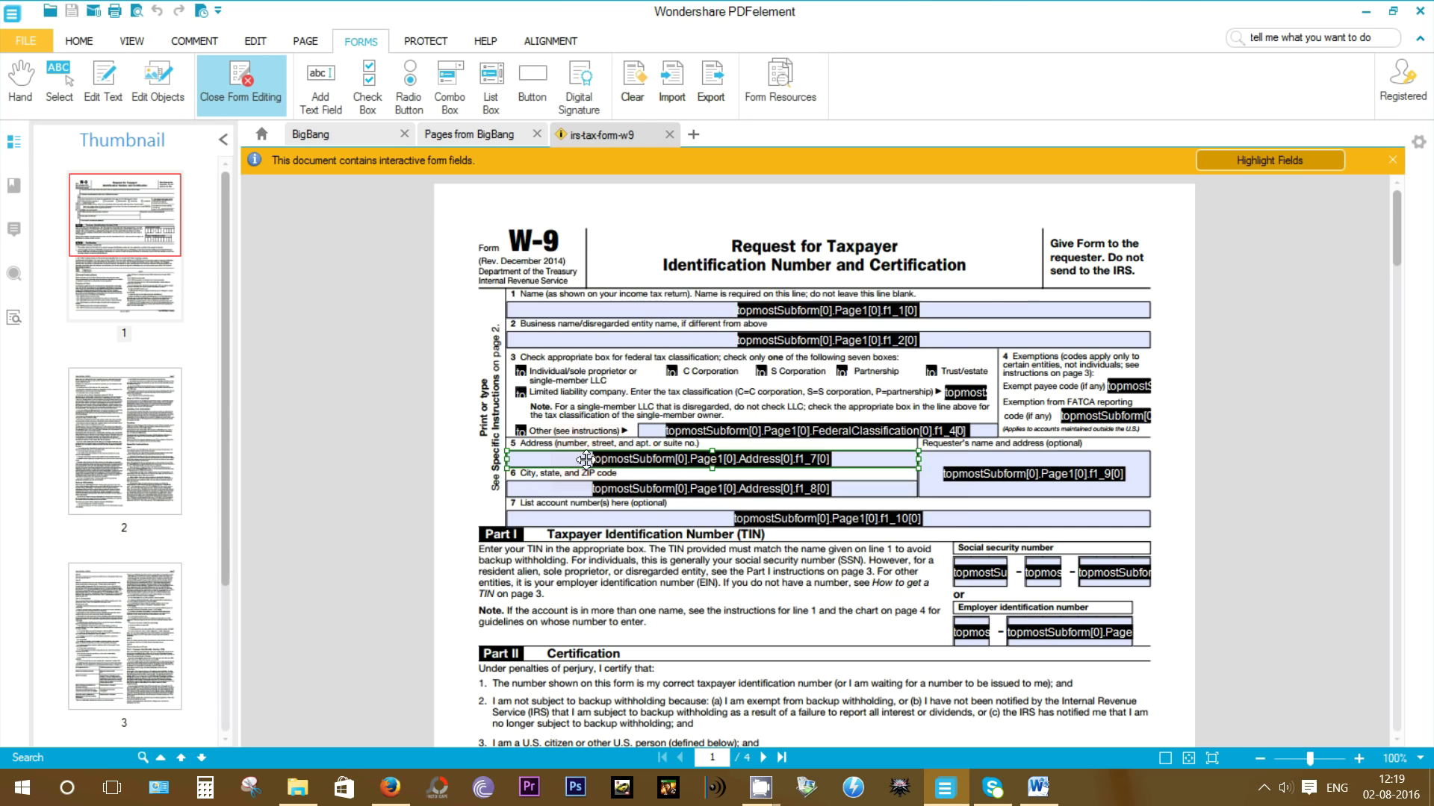
pyautogui.doubleClick(587, 459)
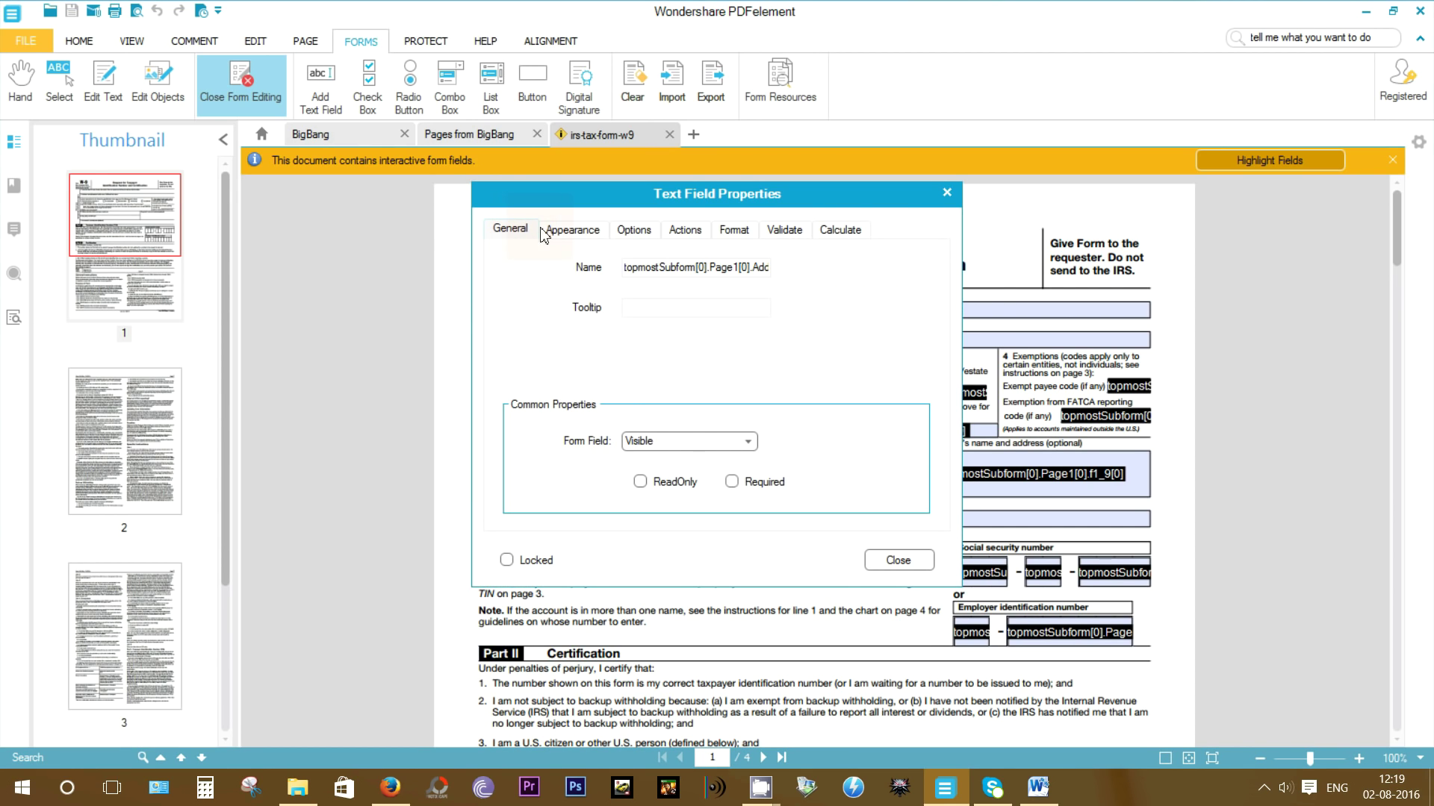
pyautogui.click(633, 308)
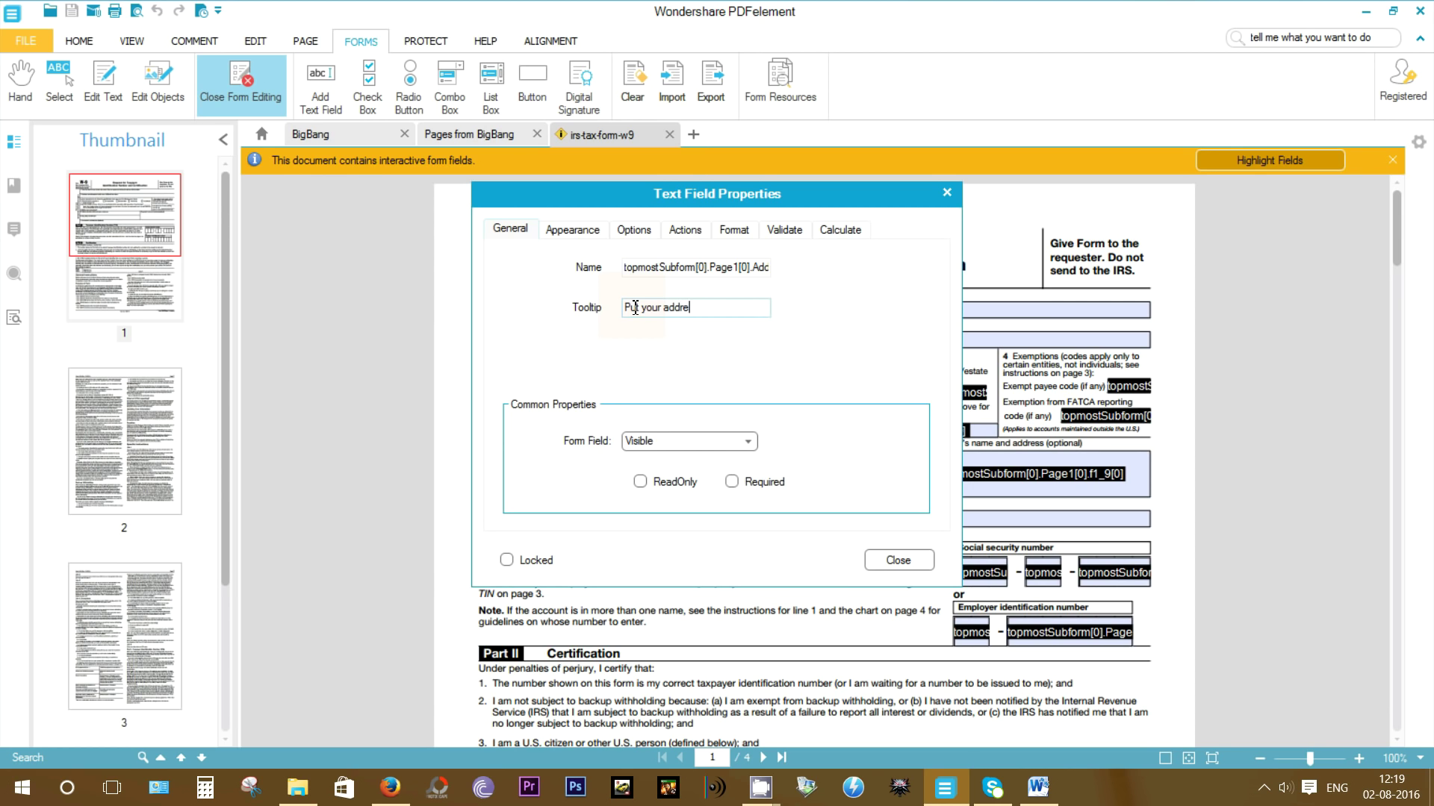
pyautogui.click(692, 308)
pyautogui.write('ss here')
# Review the field's Appearance, Options, Actions and Format settings, then close properties and exit form editing.
pyautogui.click(585, 231)
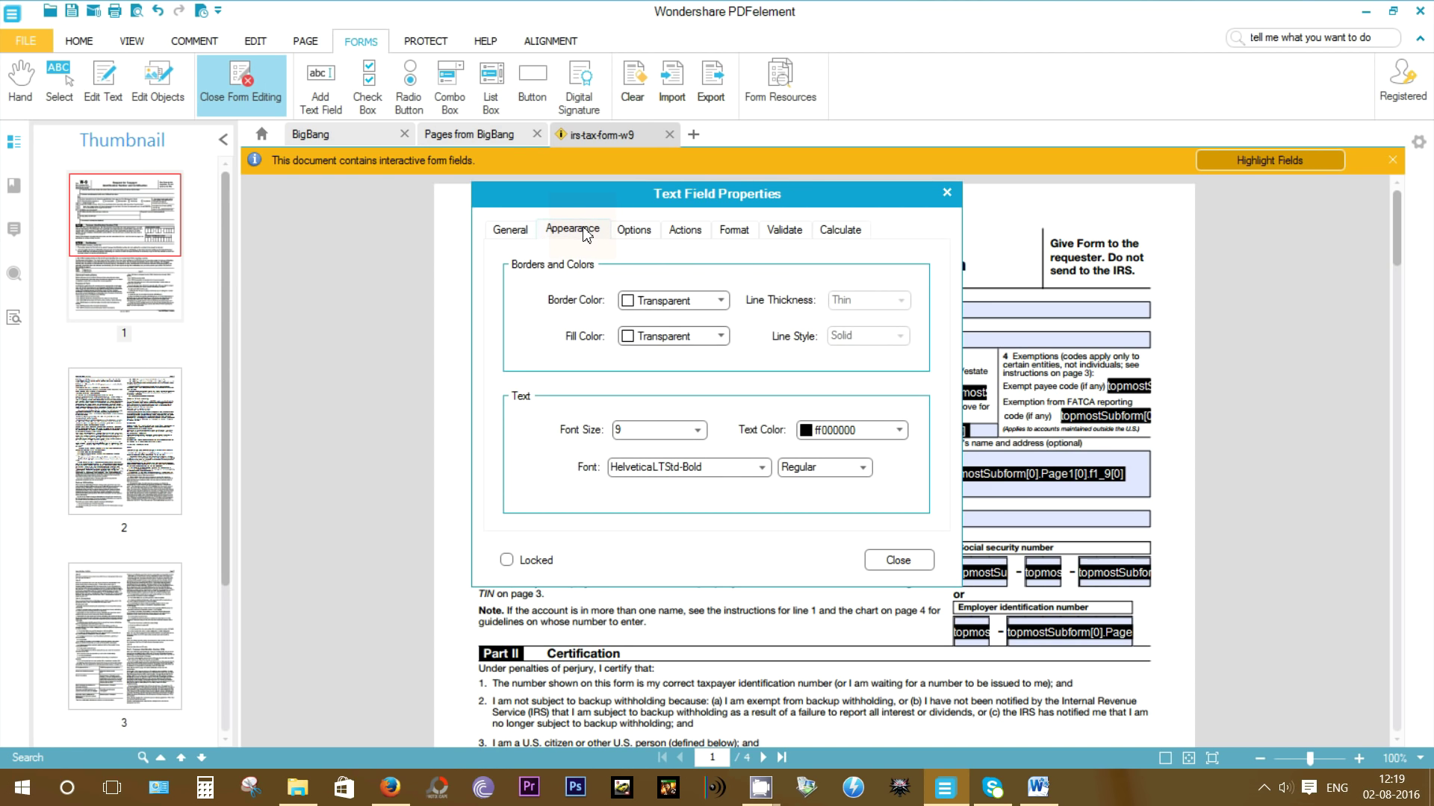
pyautogui.click(635, 231)
pyautogui.click(684, 230)
pyautogui.click(739, 233)
pyautogui.click(510, 230)
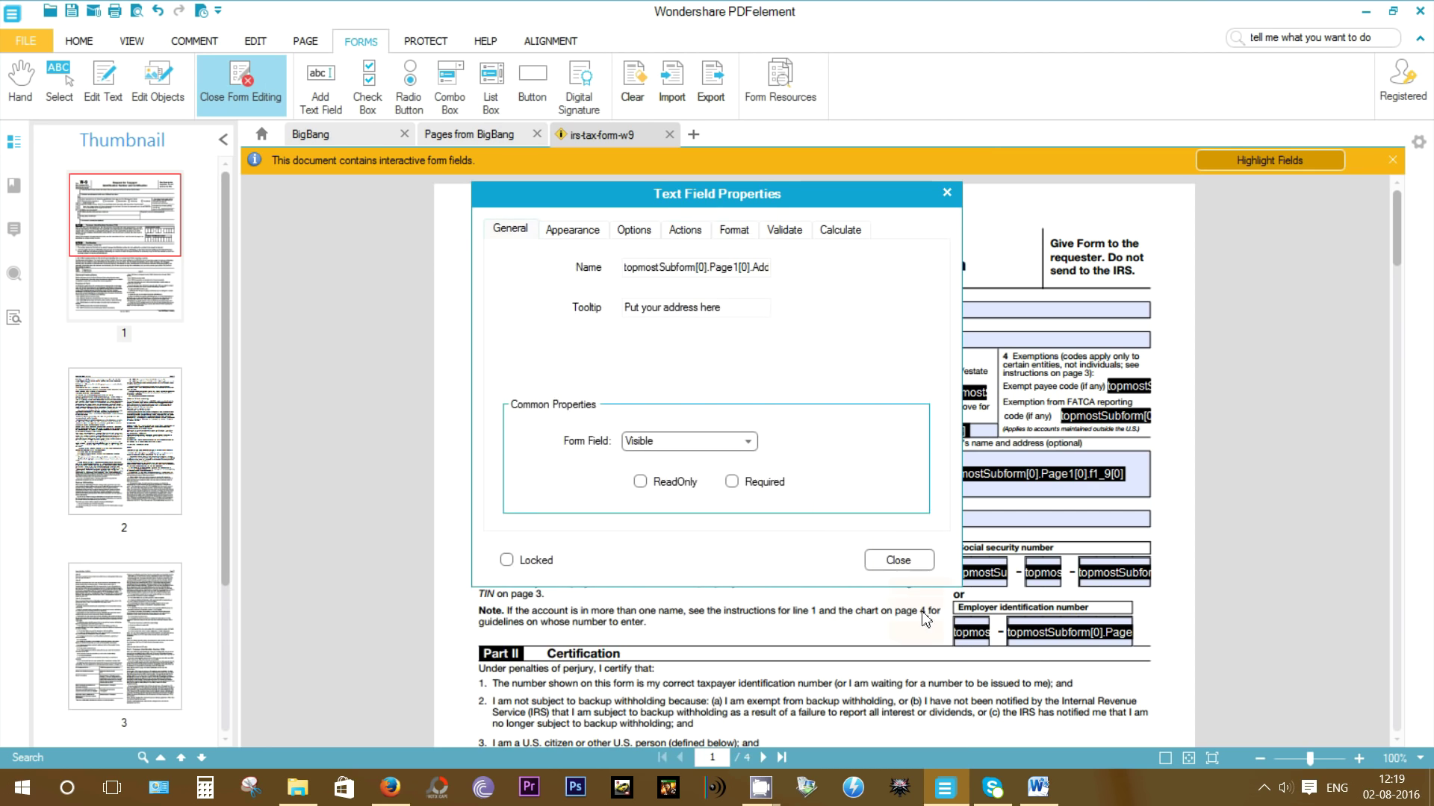
pyautogui.click(900, 557)
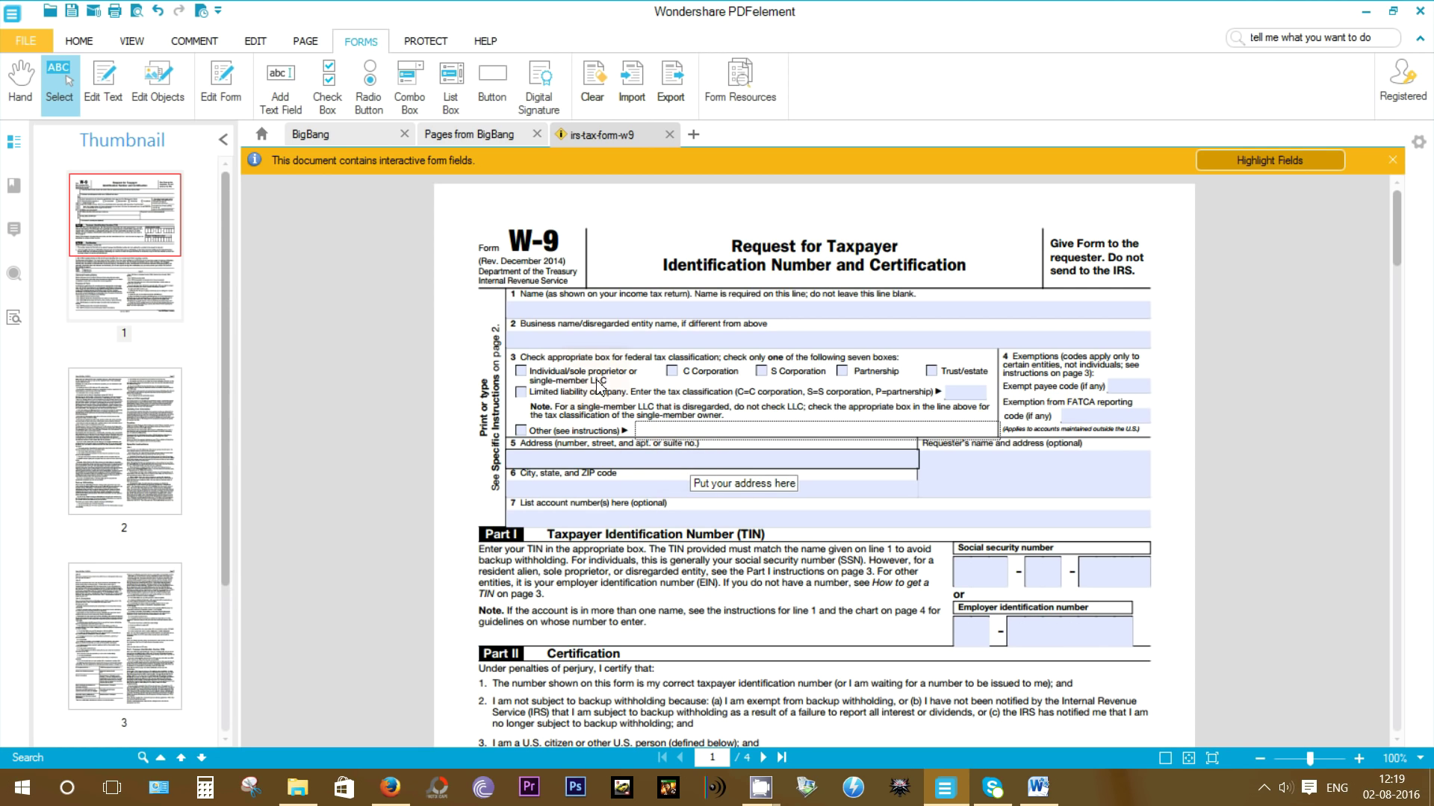
# Place a check box left of line 1 and a radio button left of line 2.
pyautogui.click(334, 90)
pyautogui.click(368, 88)
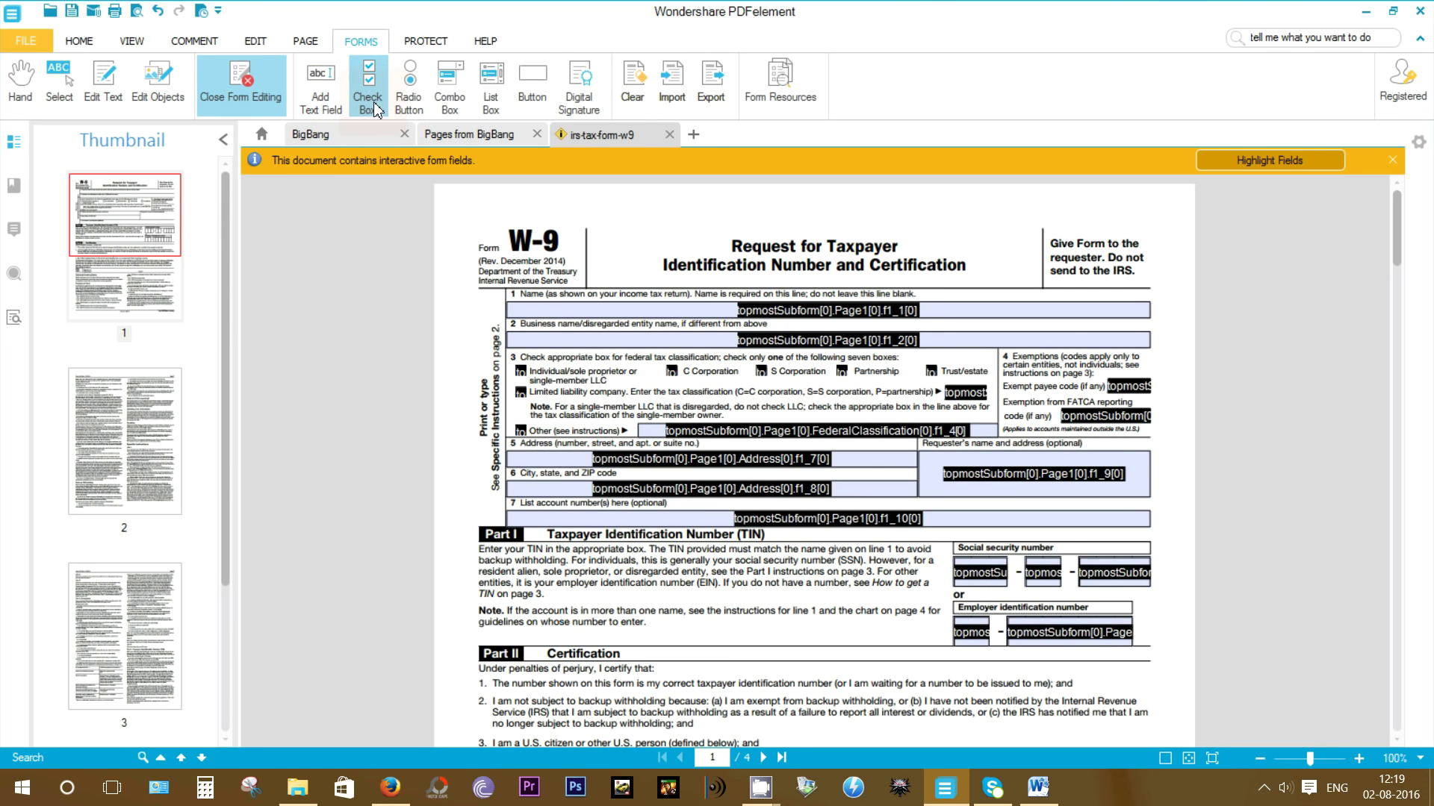
pyautogui.click(476, 304)
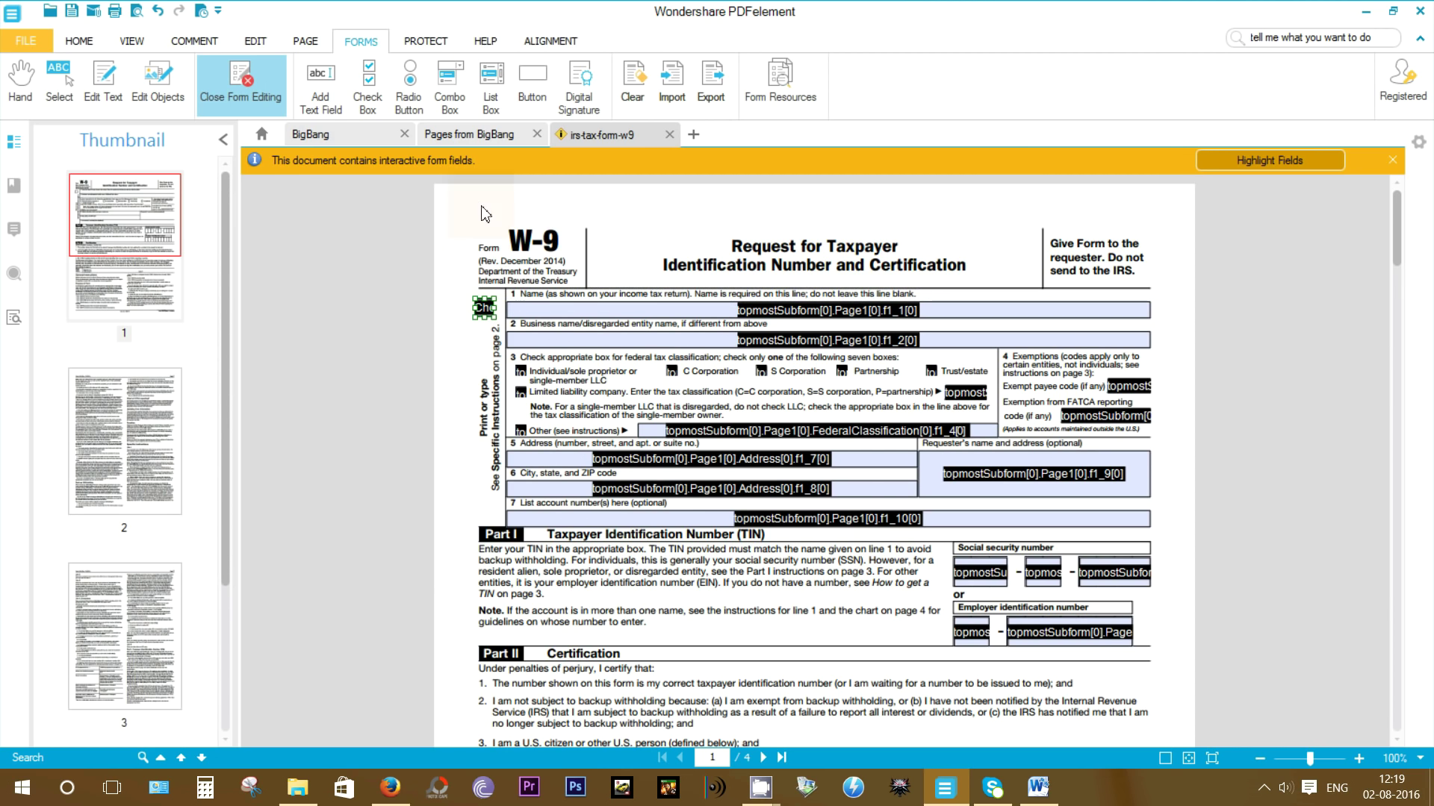
pyautogui.click(409, 83)
pyautogui.click(478, 338)
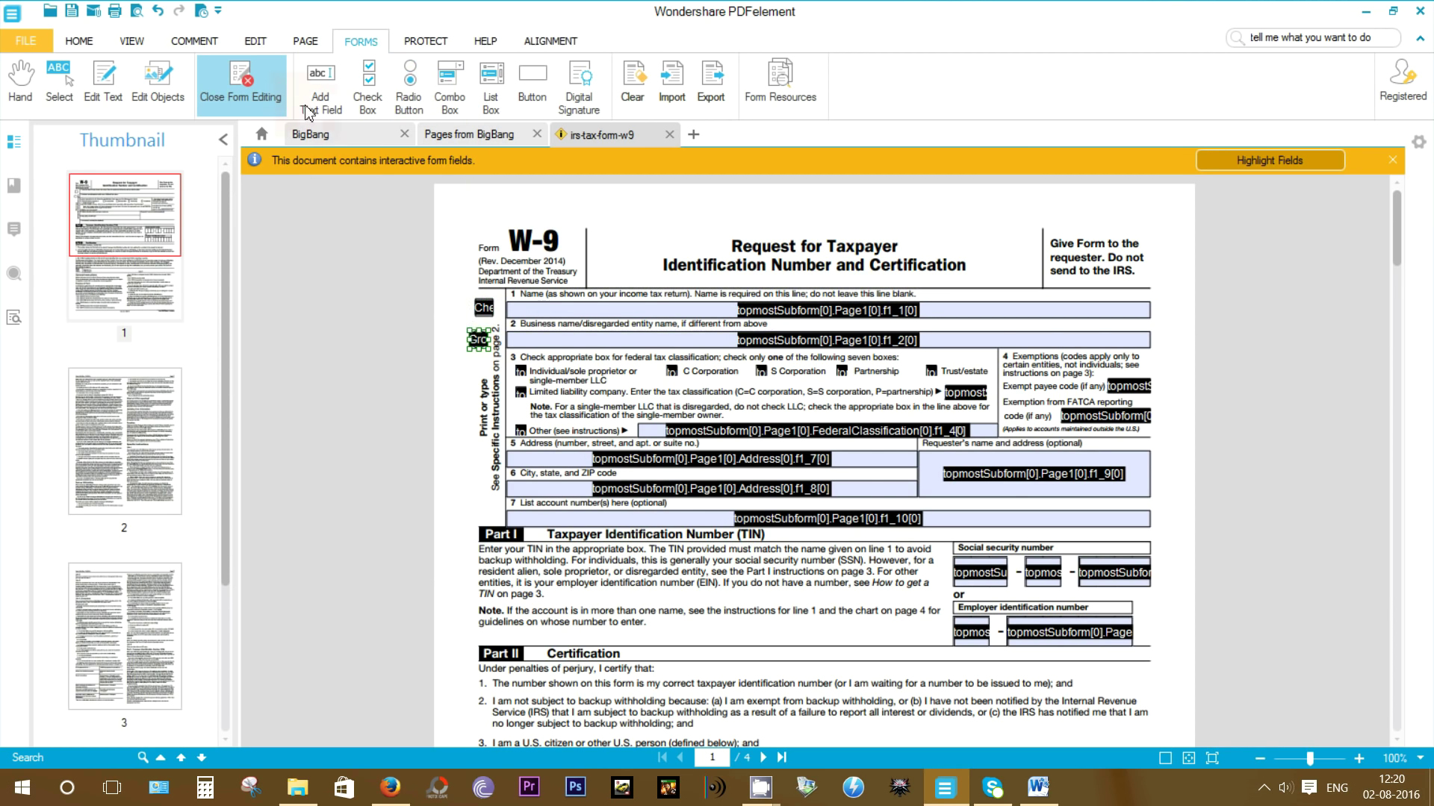
# Test the new check box and radio button, then return to form editing for a signature field.
pyautogui.click(484, 309)
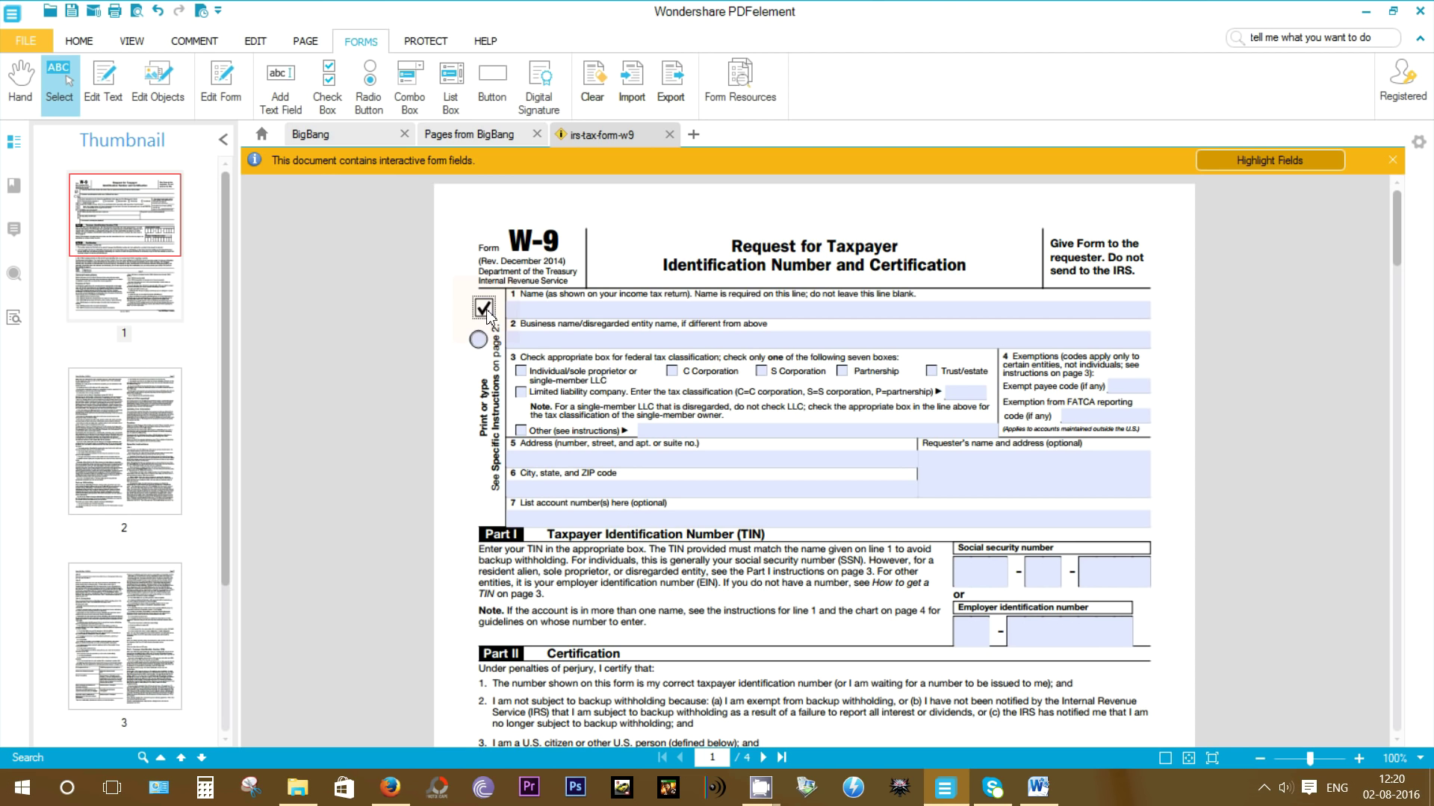
pyautogui.click(479, 340)
pyautogui.click(221, 82)
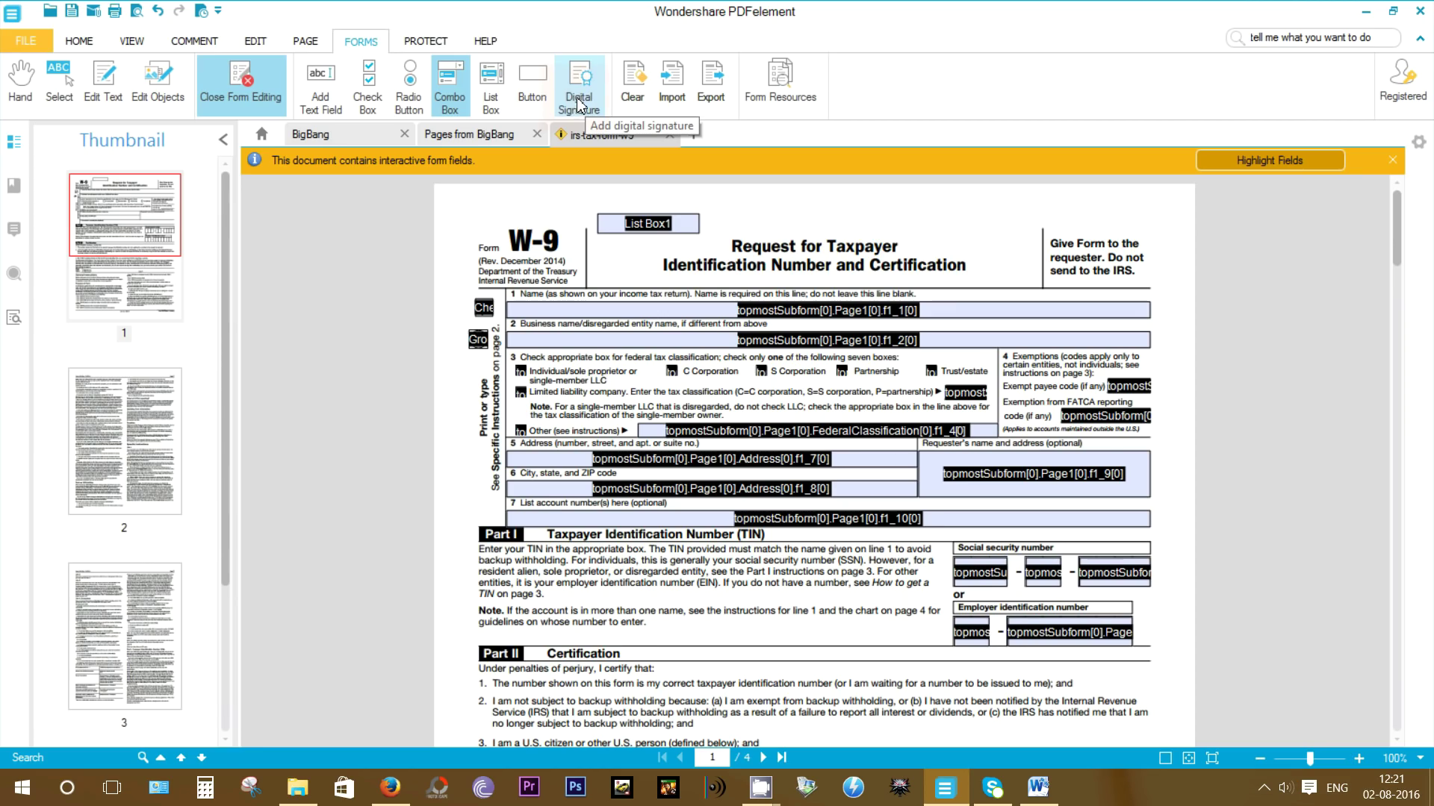
pyautogui.click(578, 104)
# Place Digital Signature1 beside Sign Here on page 4 with the tooltip 'your sign here'.
pyautogui.scroll(-3, 1053, 390)
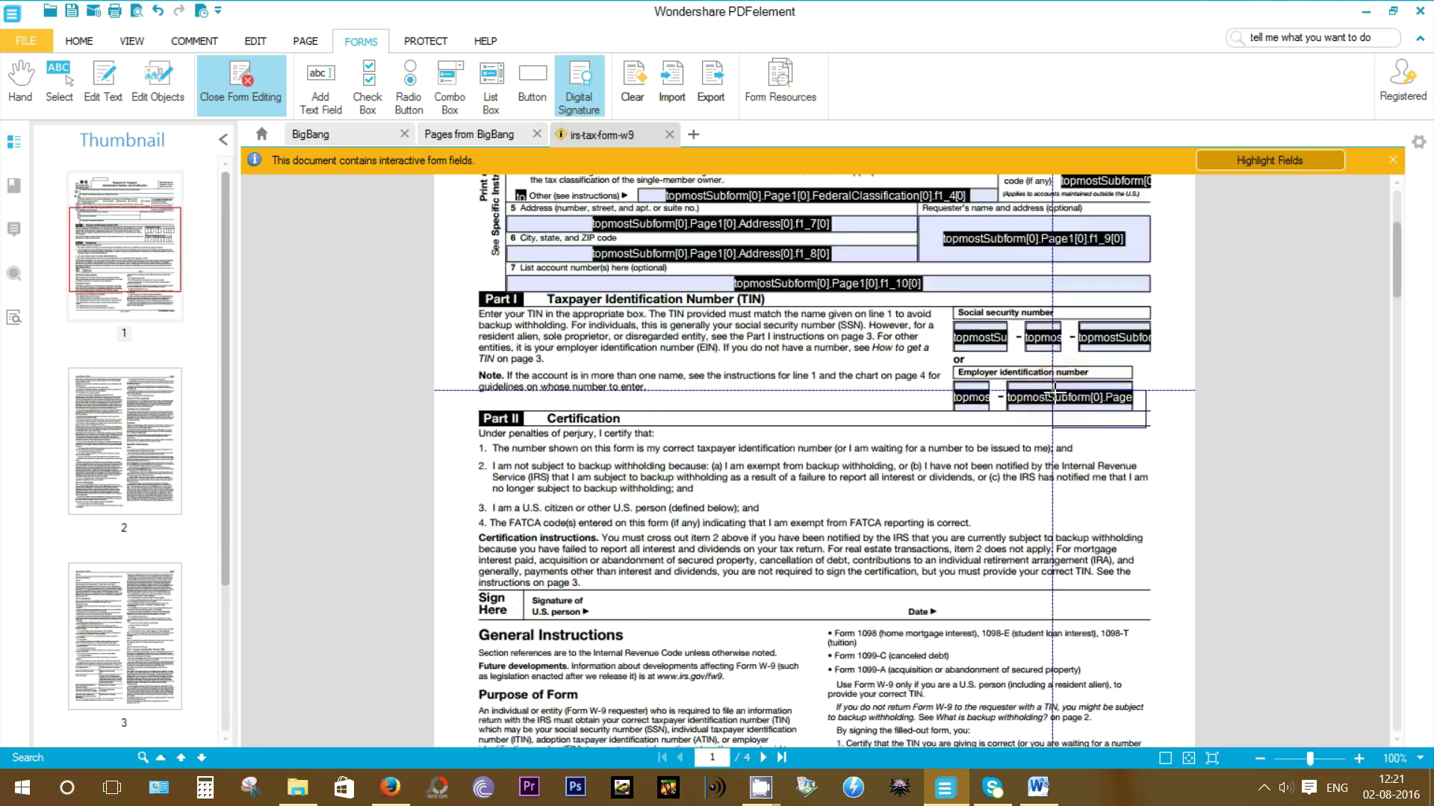
pyautogui.scroll(-20, 1053, 390)
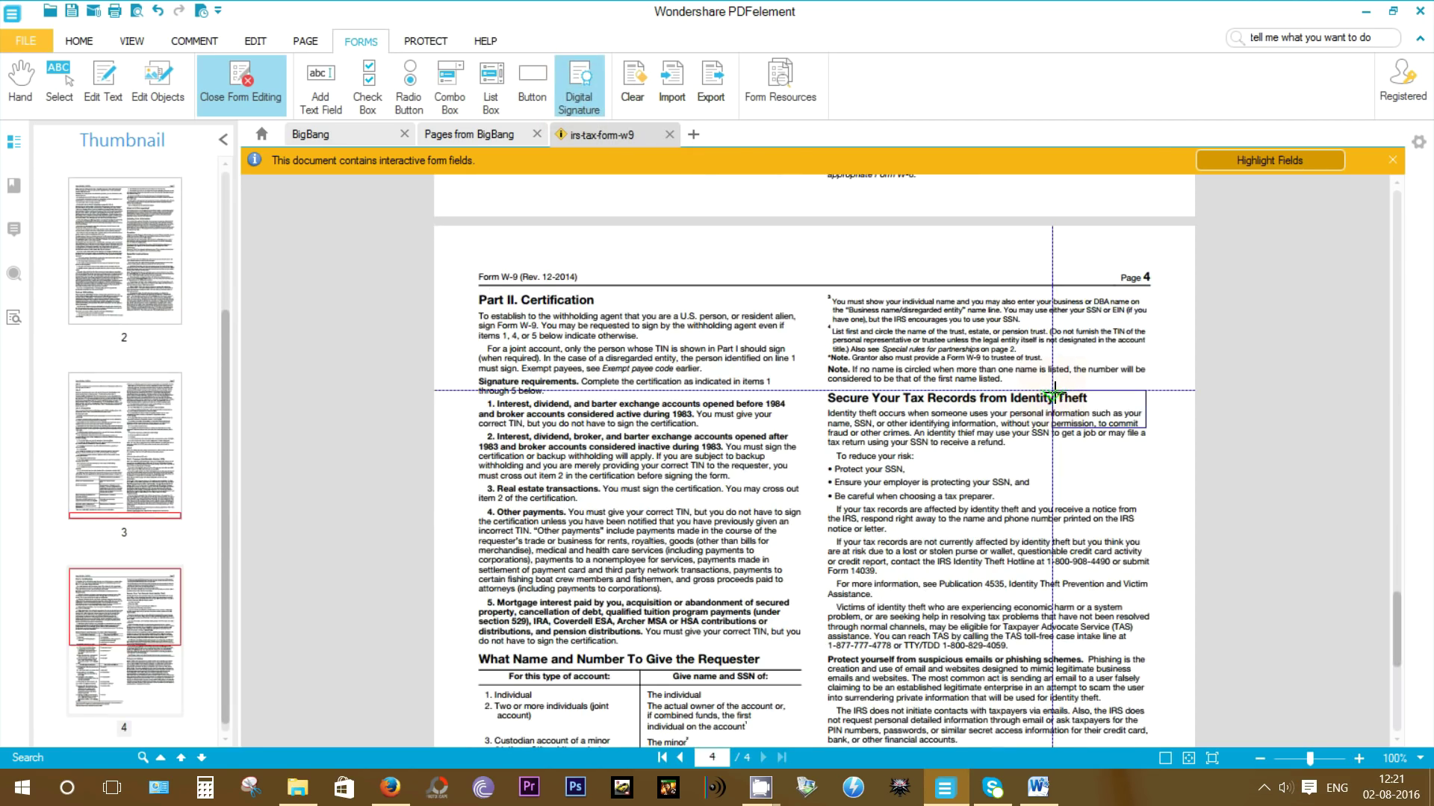
pyautogui.click(1055, 453)
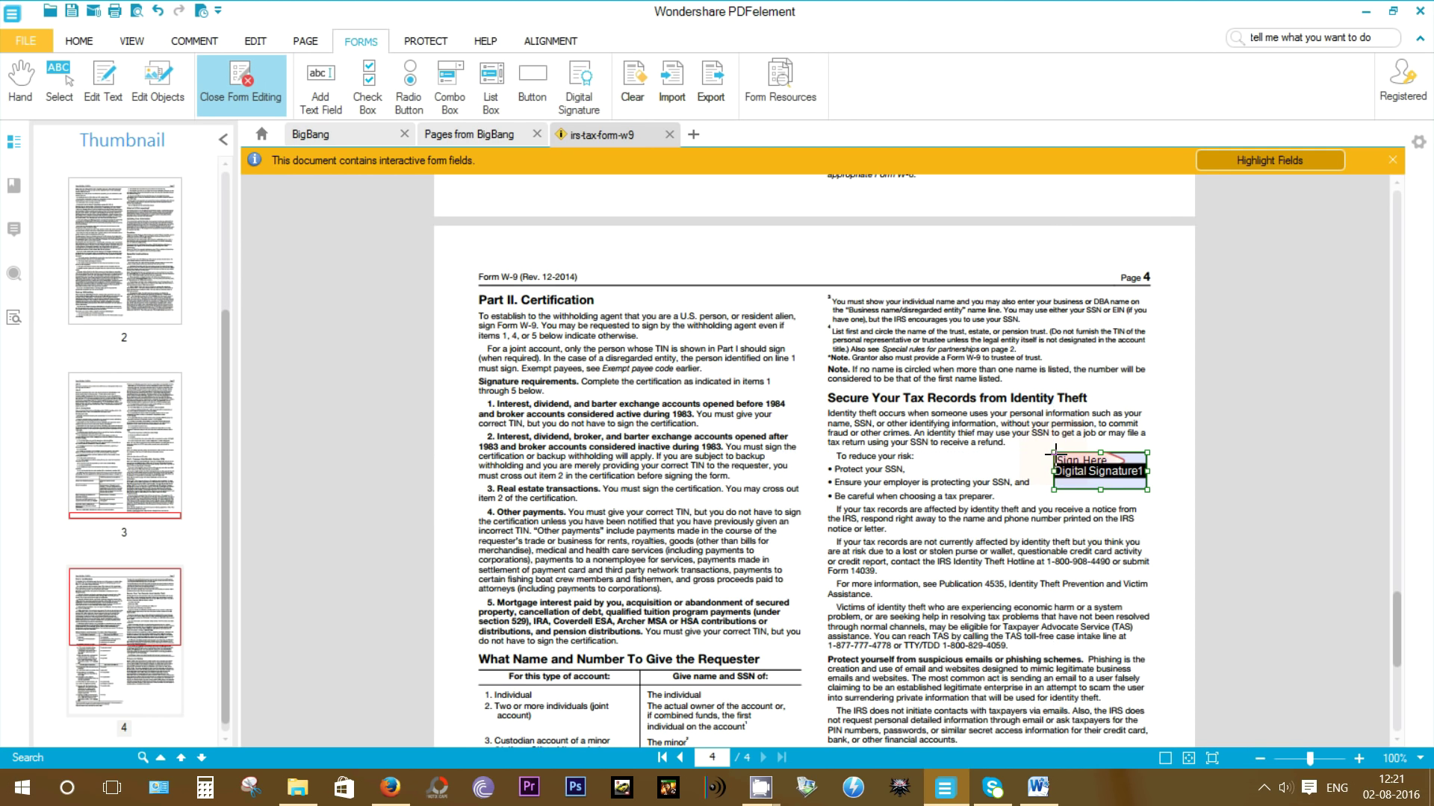
pyautogui.doubleClick(1135, 472)
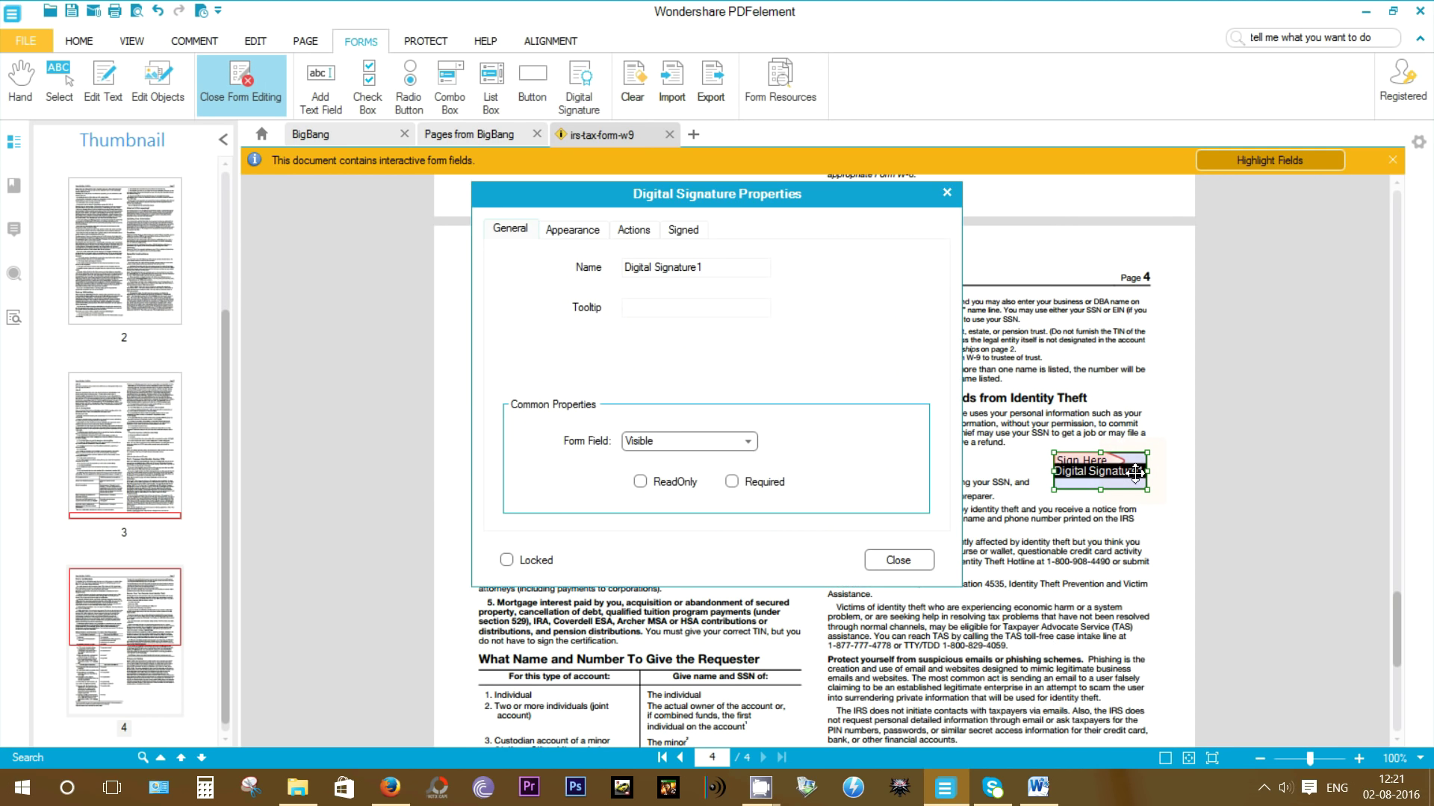
pyautogui.click(653, 308)
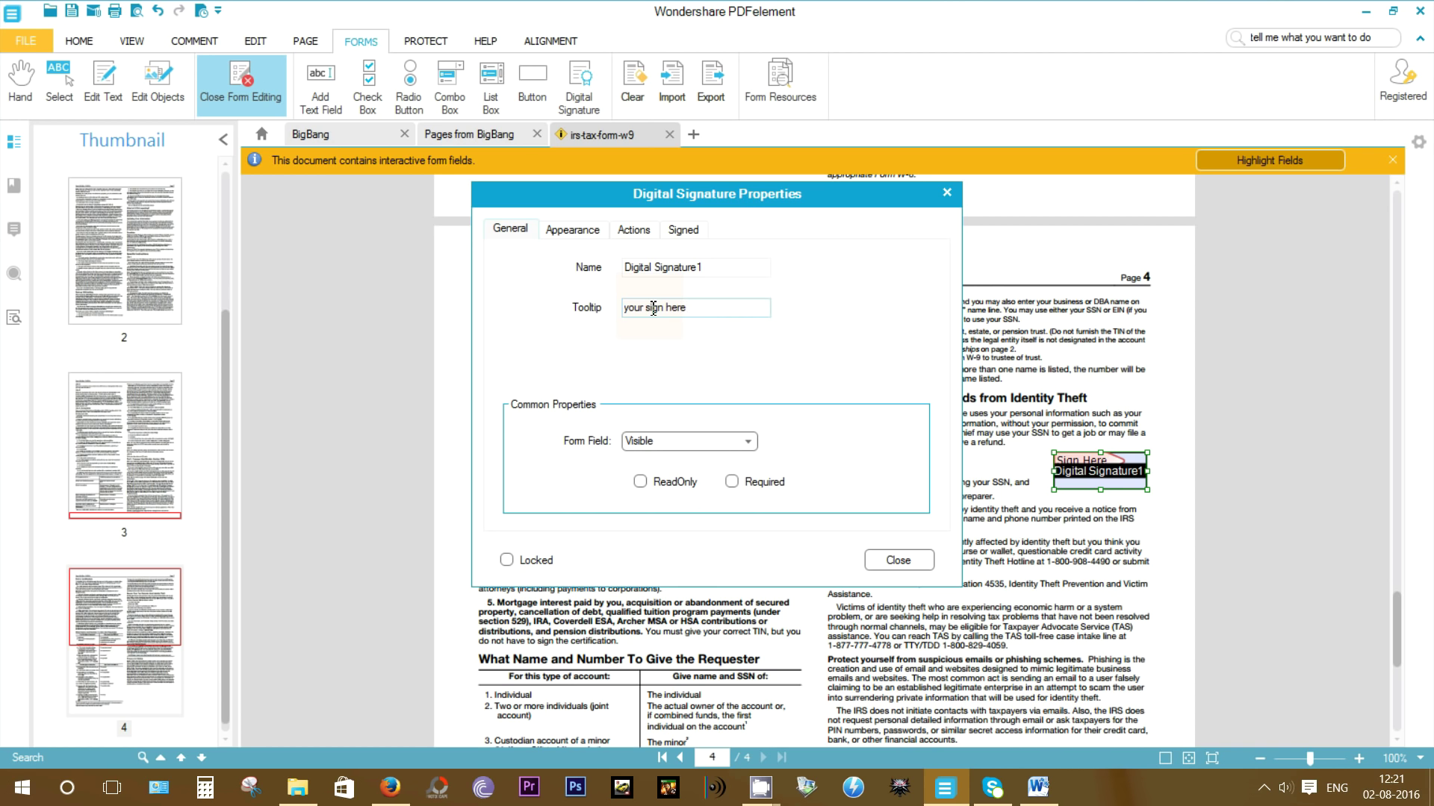
pyautogui.click(897, 560)
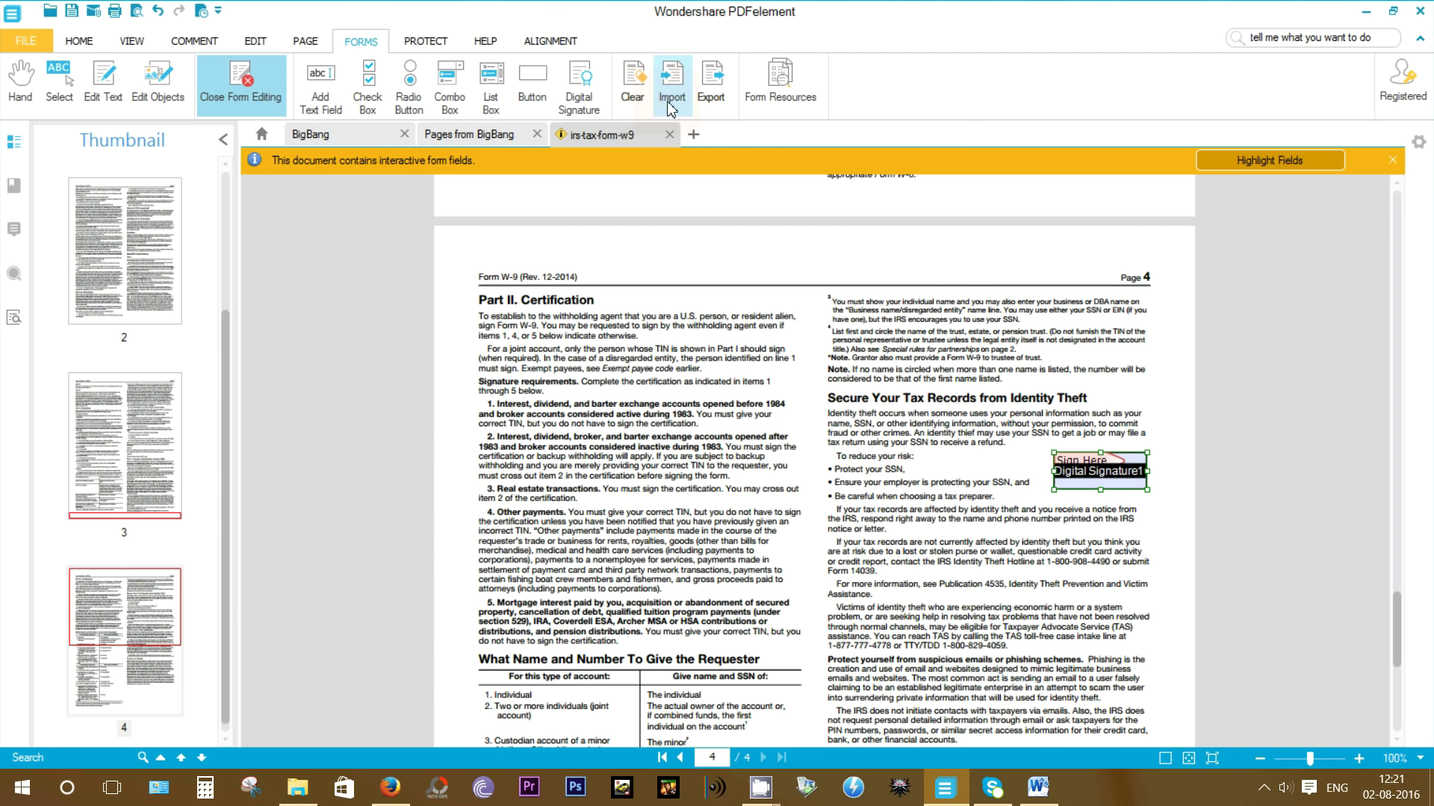
# Export the W-9 form data and save it as irs-tax-form-w9.fdf.
pyautogui.click(713, 86)
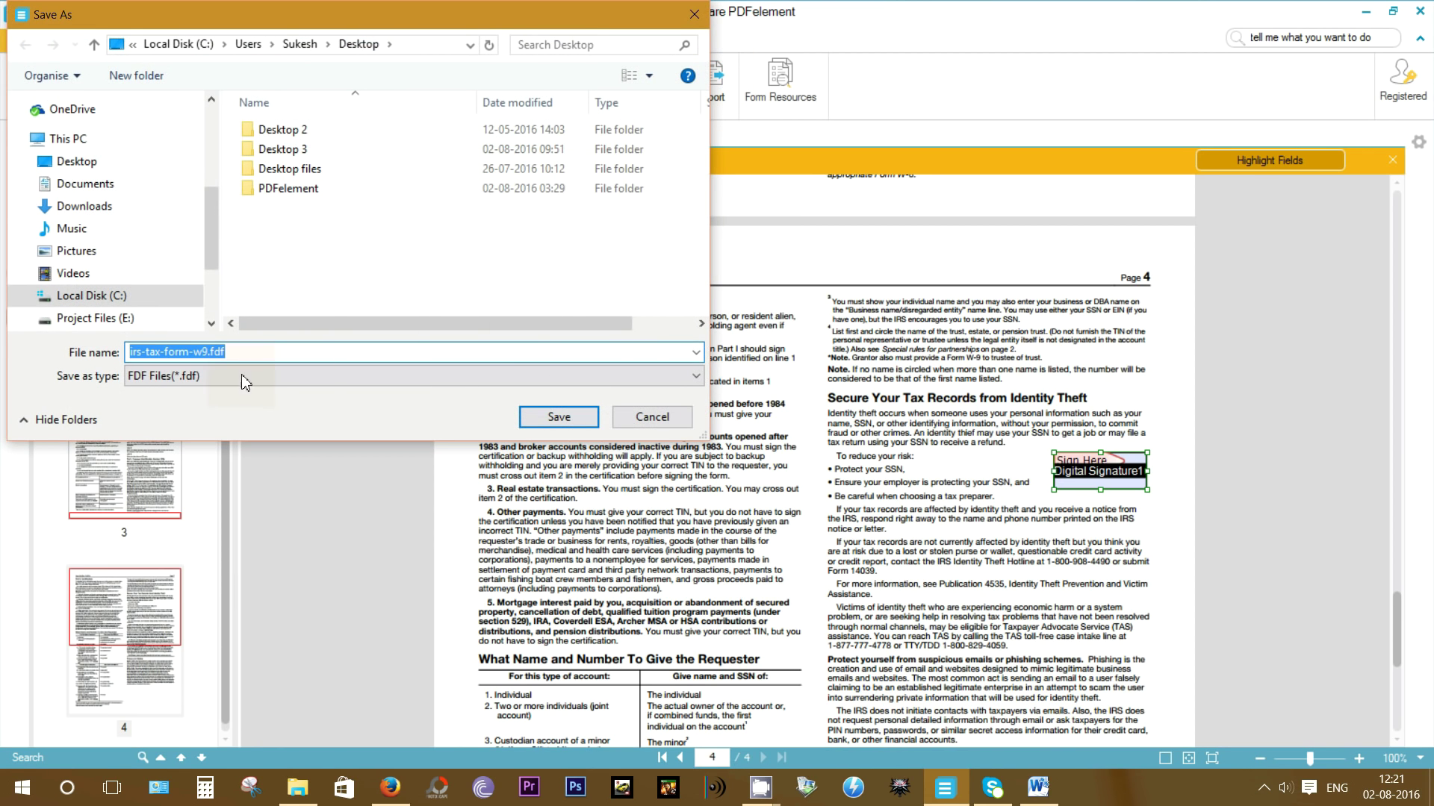
pyautogui.press('Return')
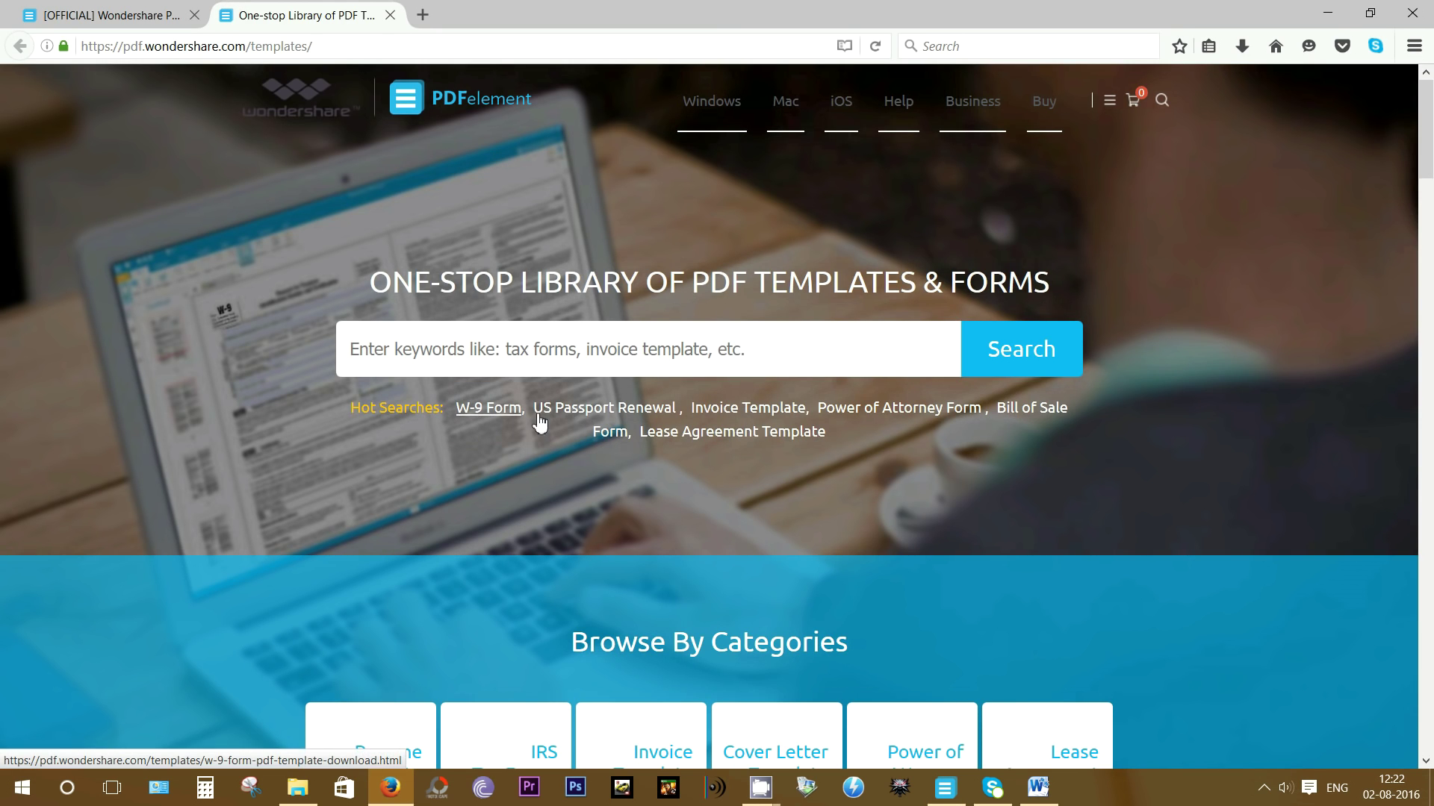
# Browse the Job Application templates and open the Subway Application Form page.
pyautogui.scroll(-4, 861, 420)
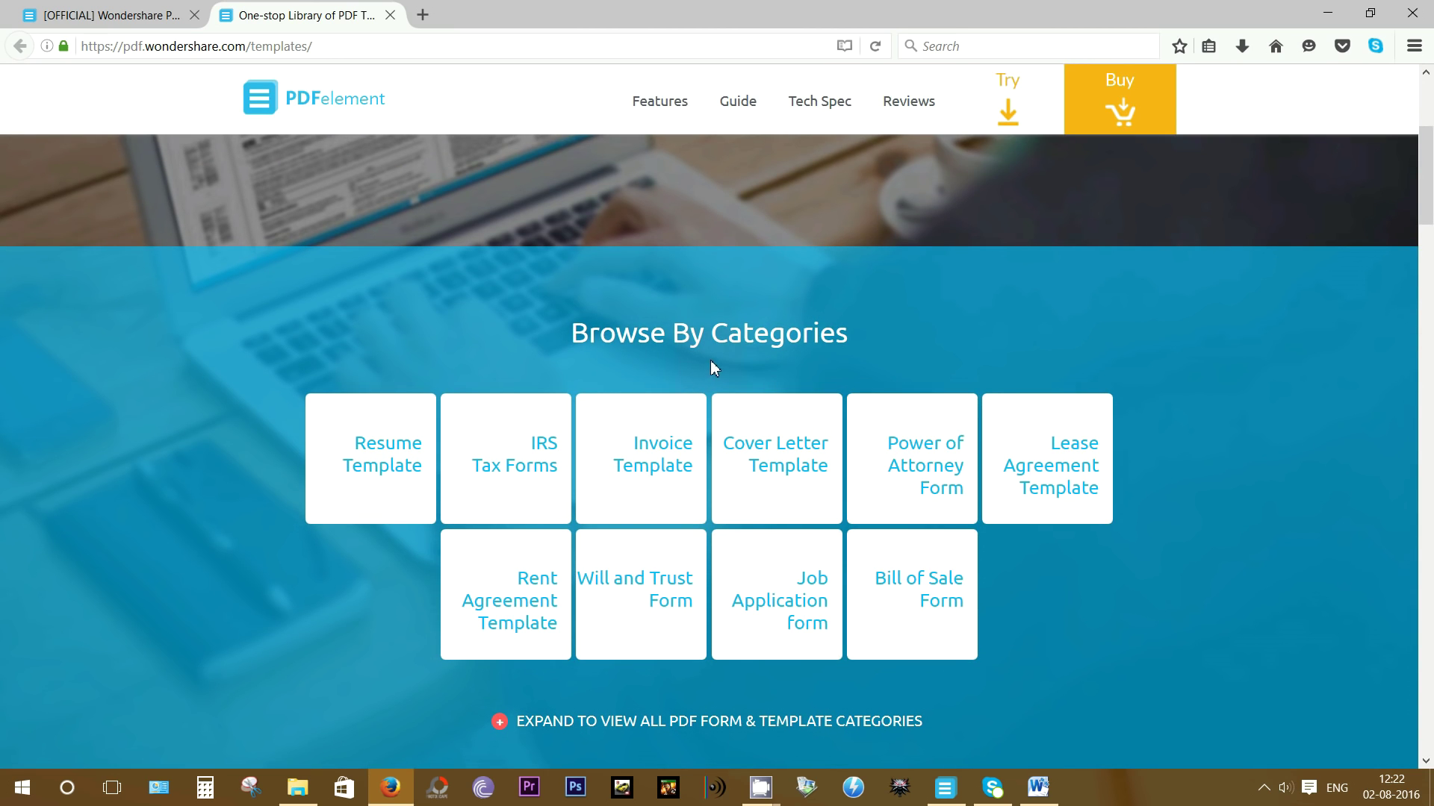
pyautogui.click(802, 600)
pyautogui.scroll(-17, 803, 601)
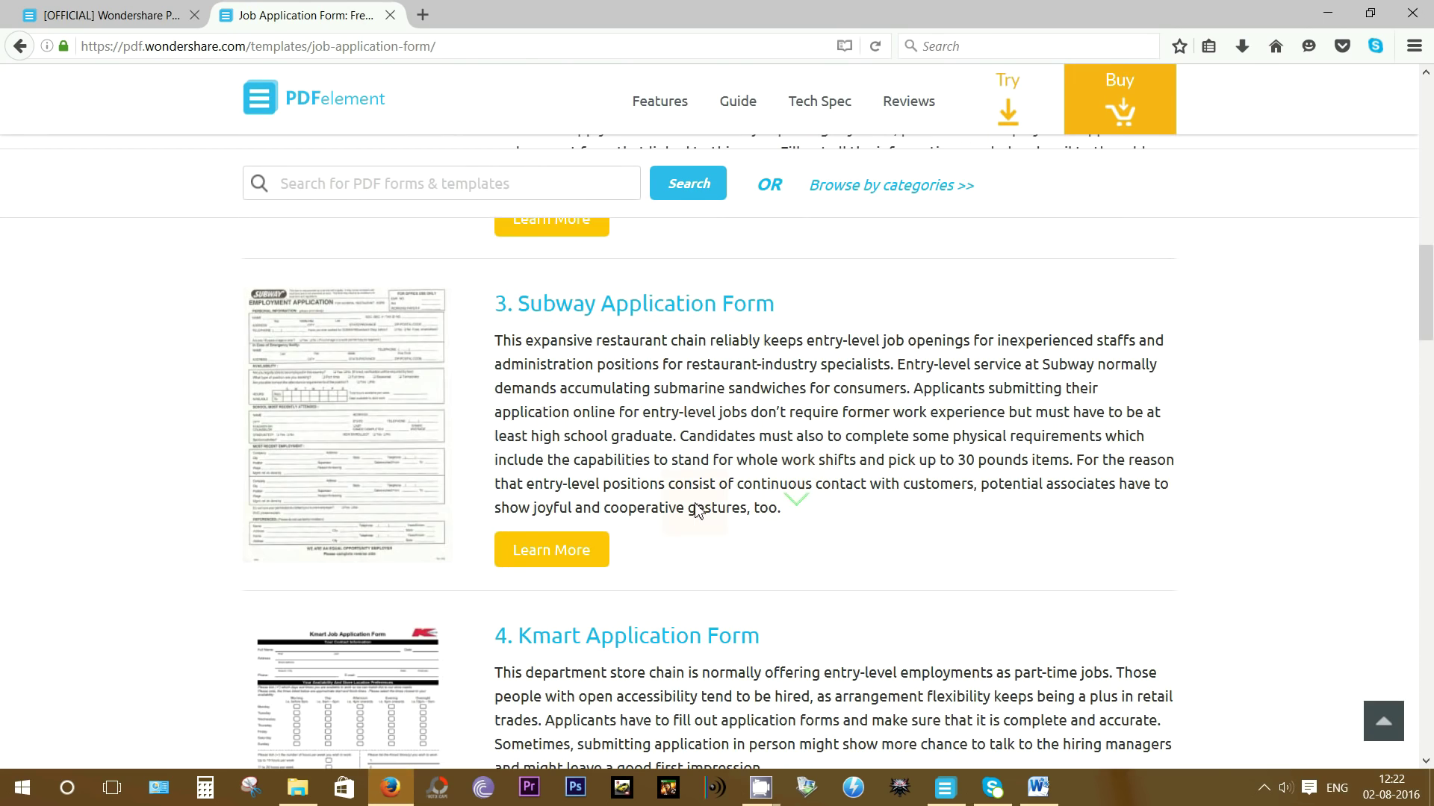
pyautogui.click(340, 436)
pyautogui.middleClick(1242, 464)
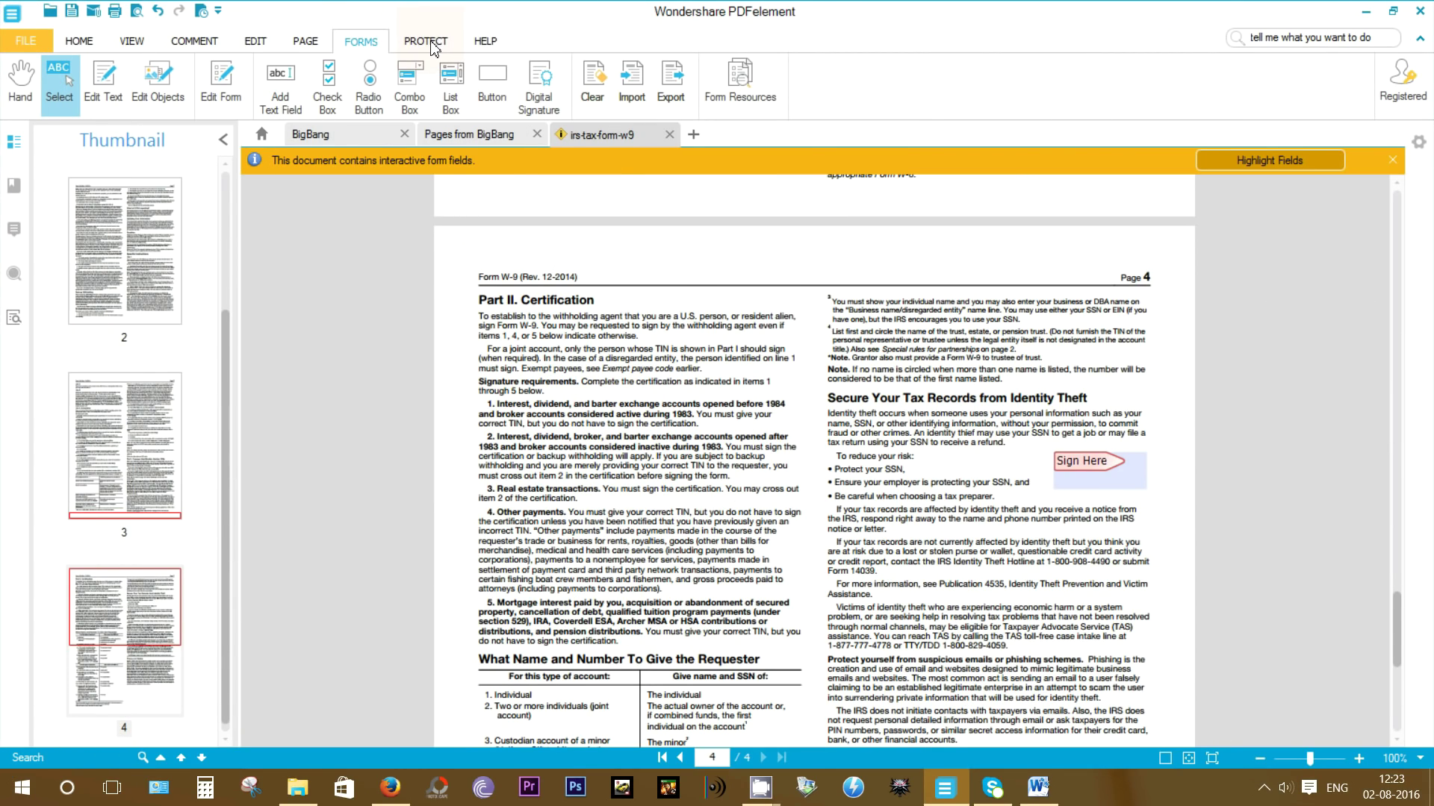
# Open Password Security, toggle the open-document password on and off, and cancel without a password.
pyautogui.click(429, 43)
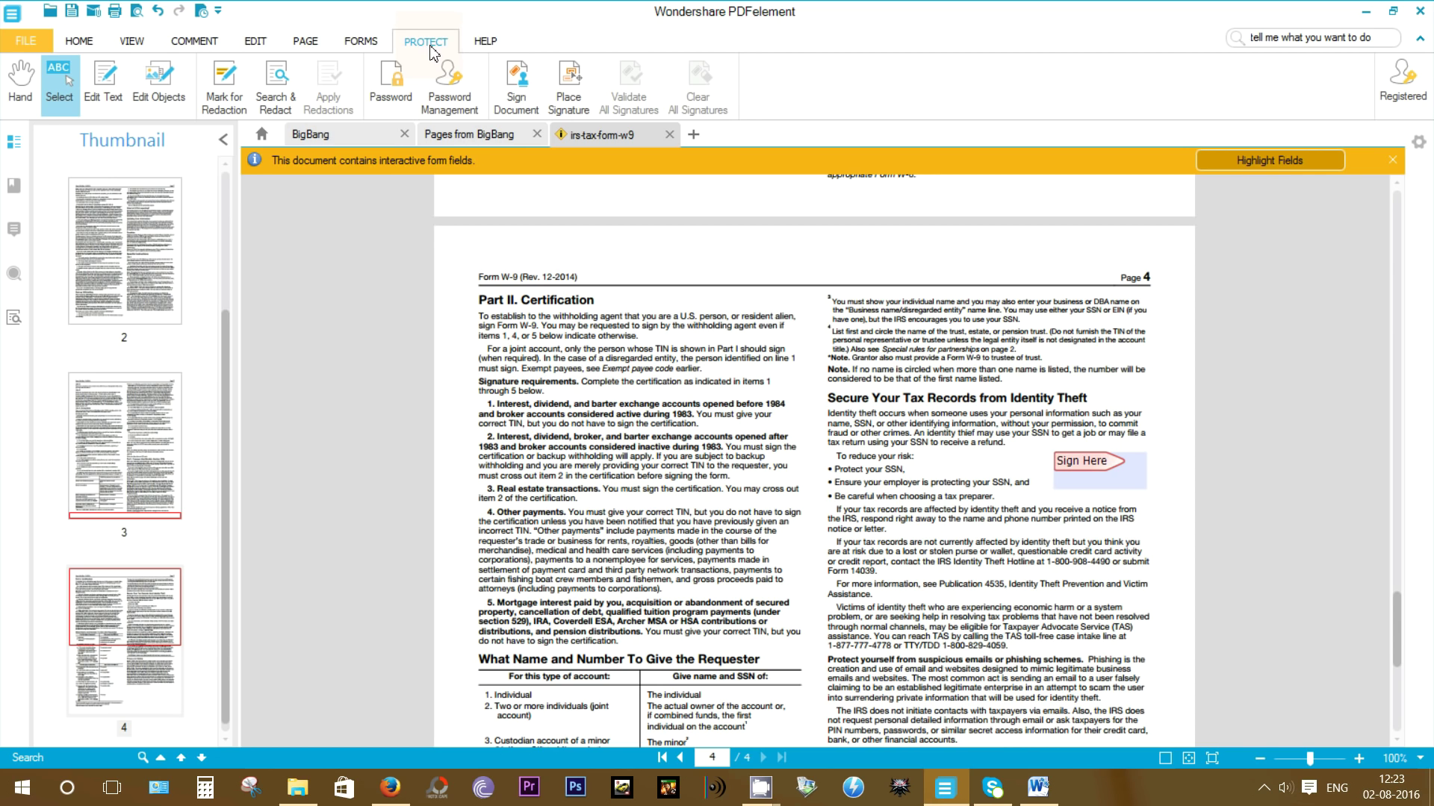
pyautogui.click(411, 96)
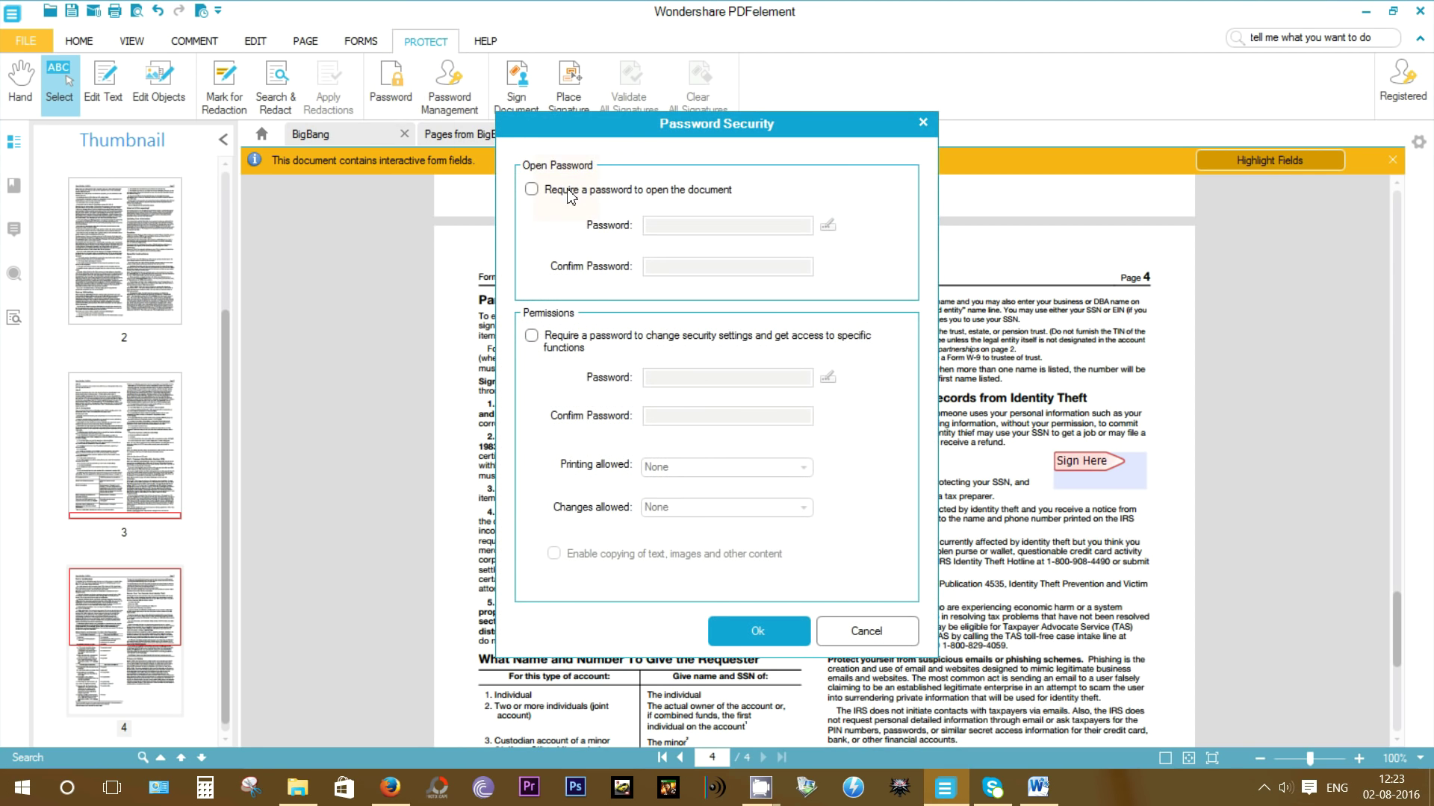
pyautogui.click(532, 190)
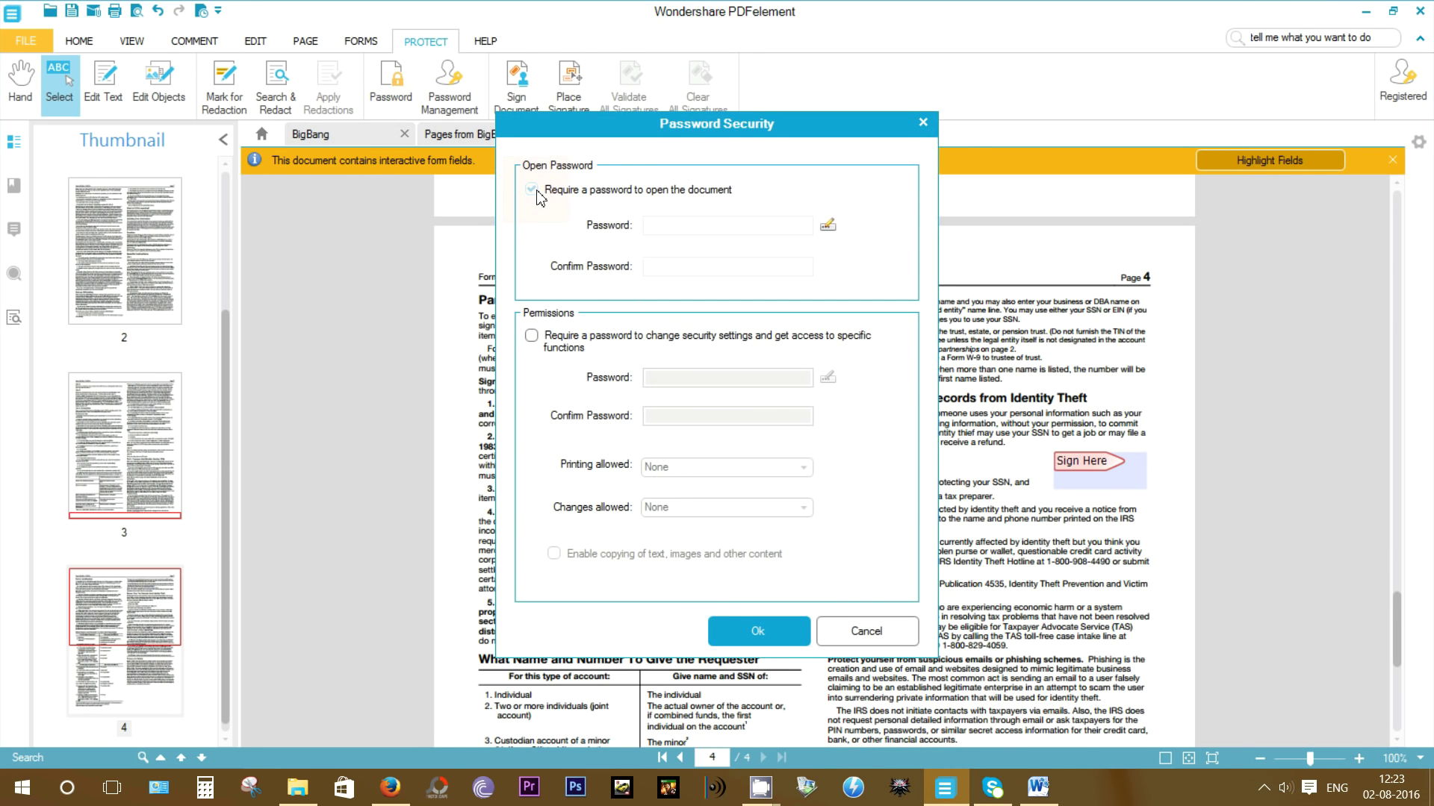
pyautogui.click(537, 192)
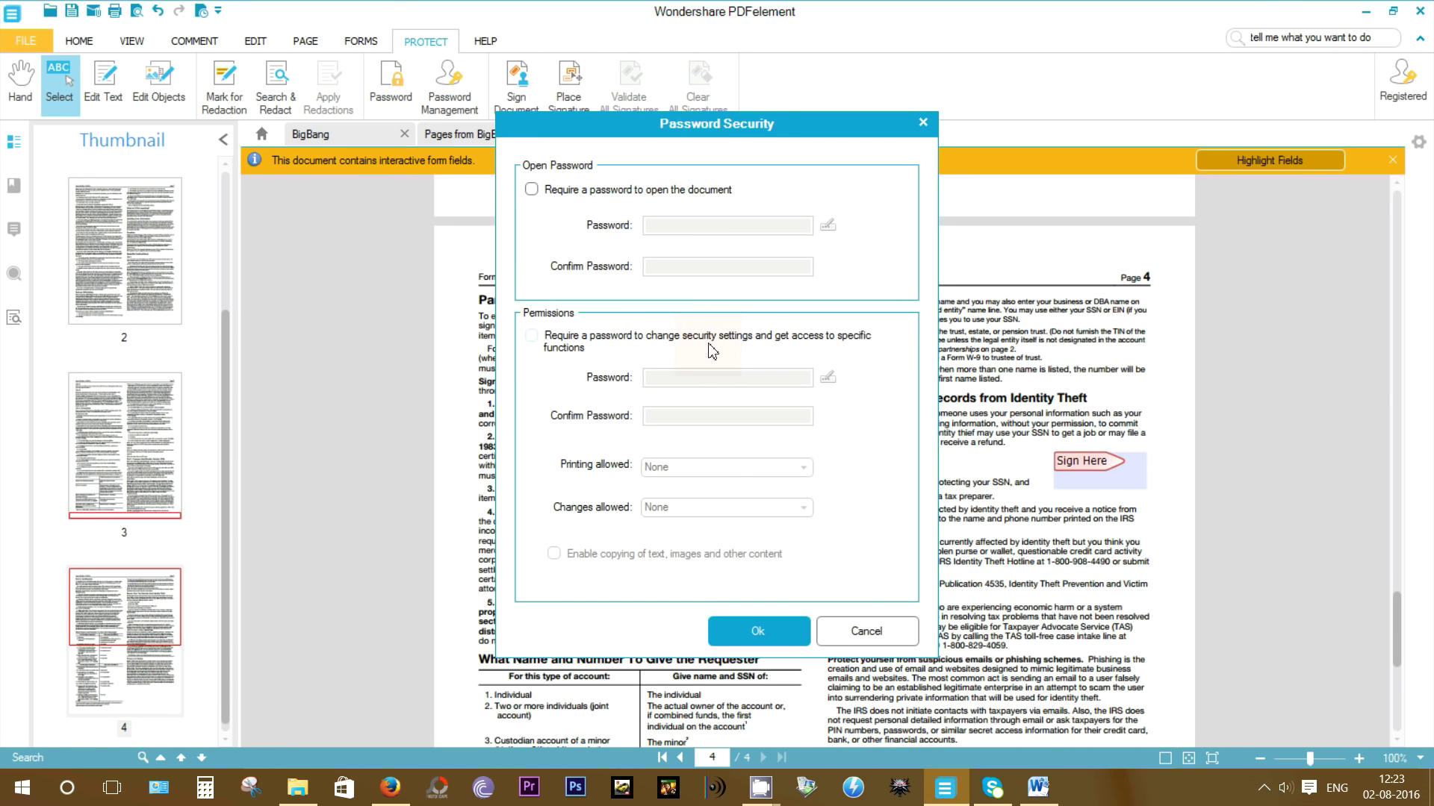
pyautogui.click(866, 632)
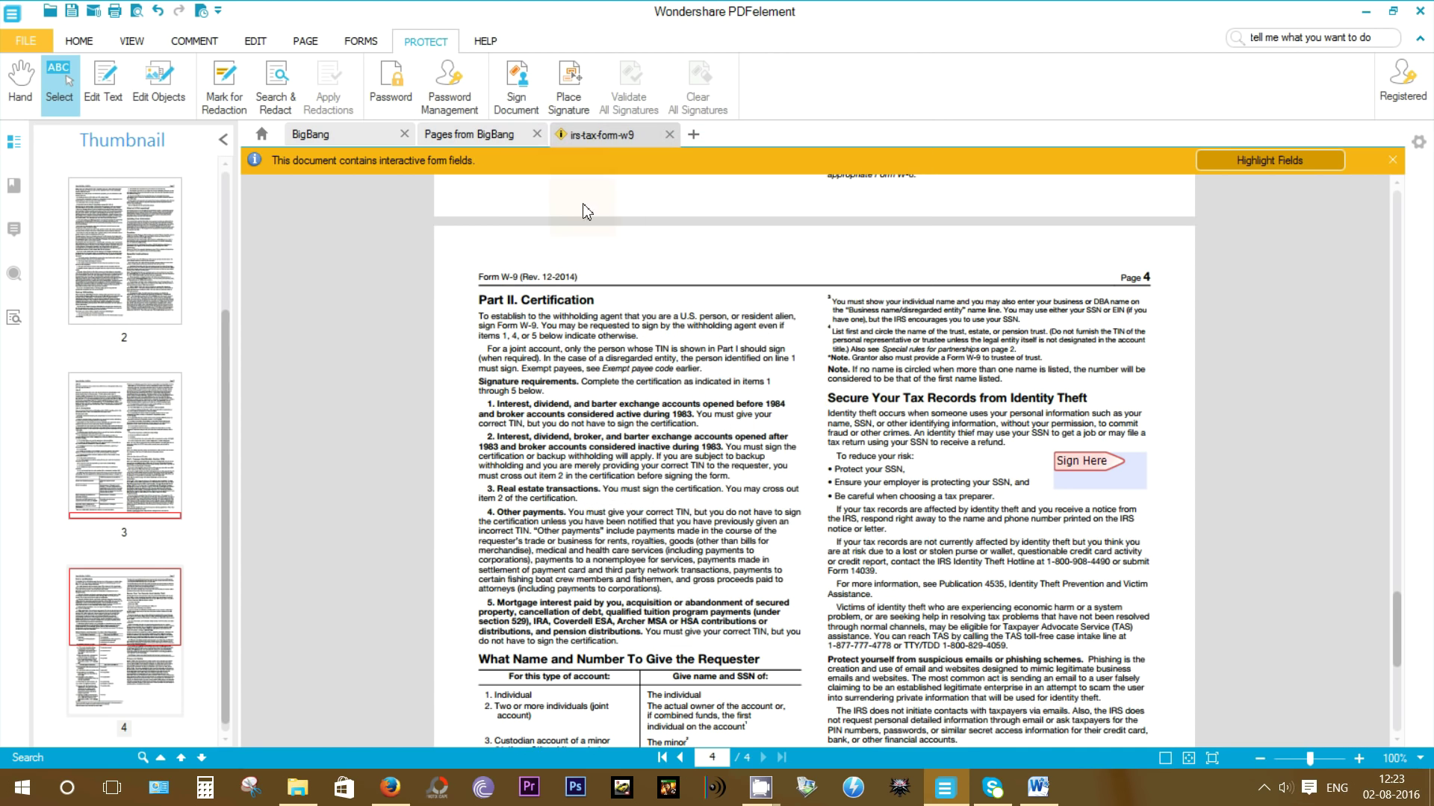
# Draw a signature field, begin creating a new digital ID, then cancel ID creation and signing.
pyautogui.click(573, 101)
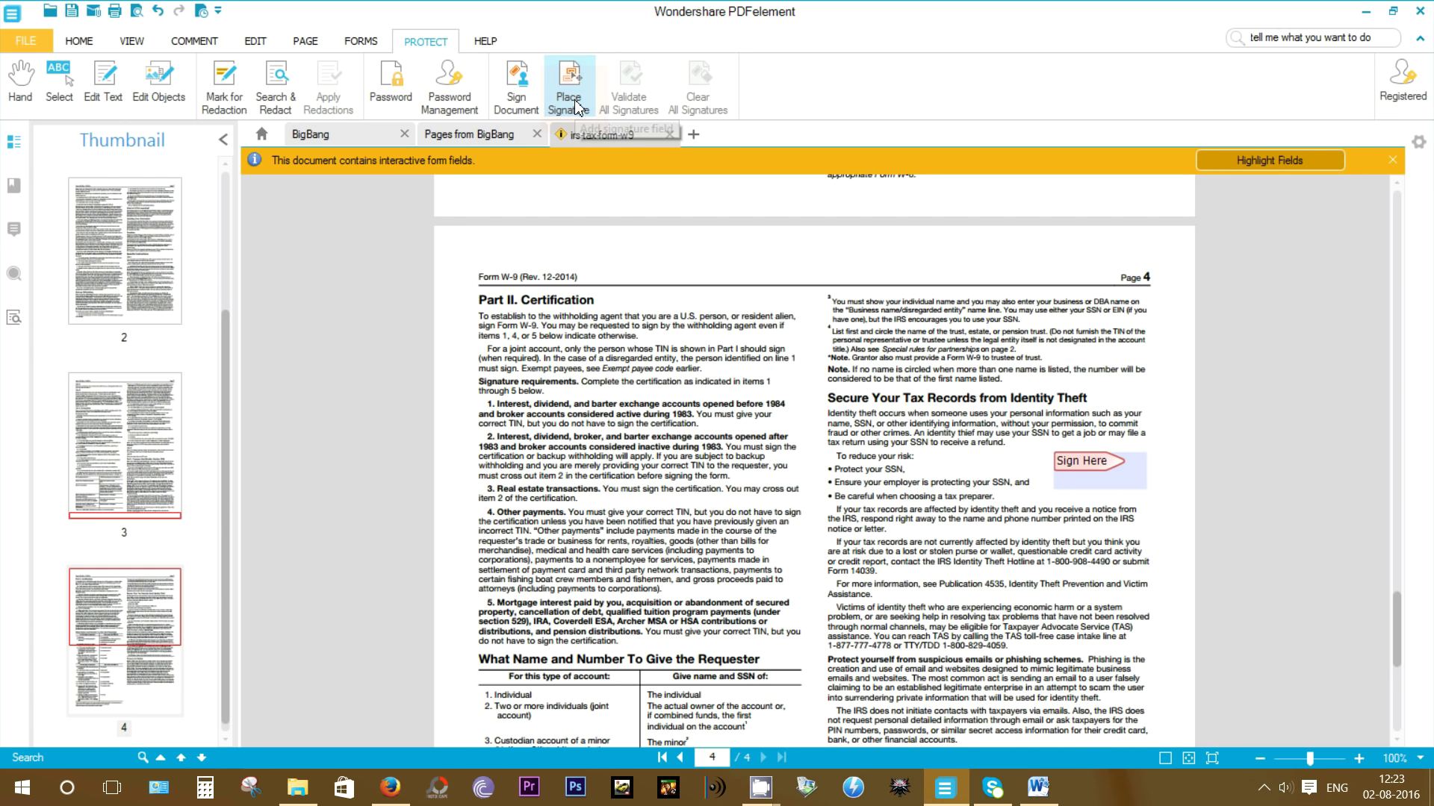
pyautogui.moveTo(592, 255); pyautogui.dragTo(777, 282)
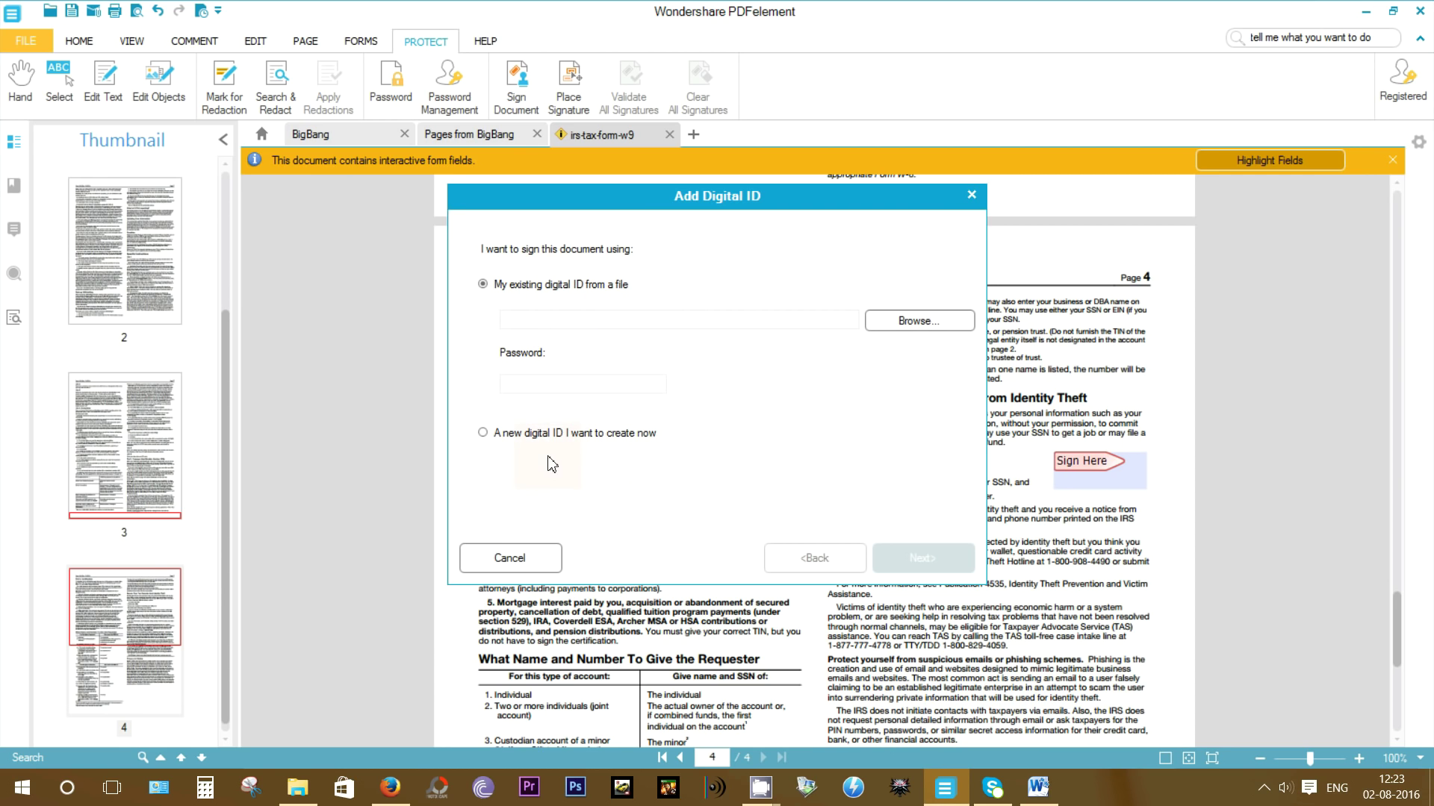
pyautogui.click(483, 433)
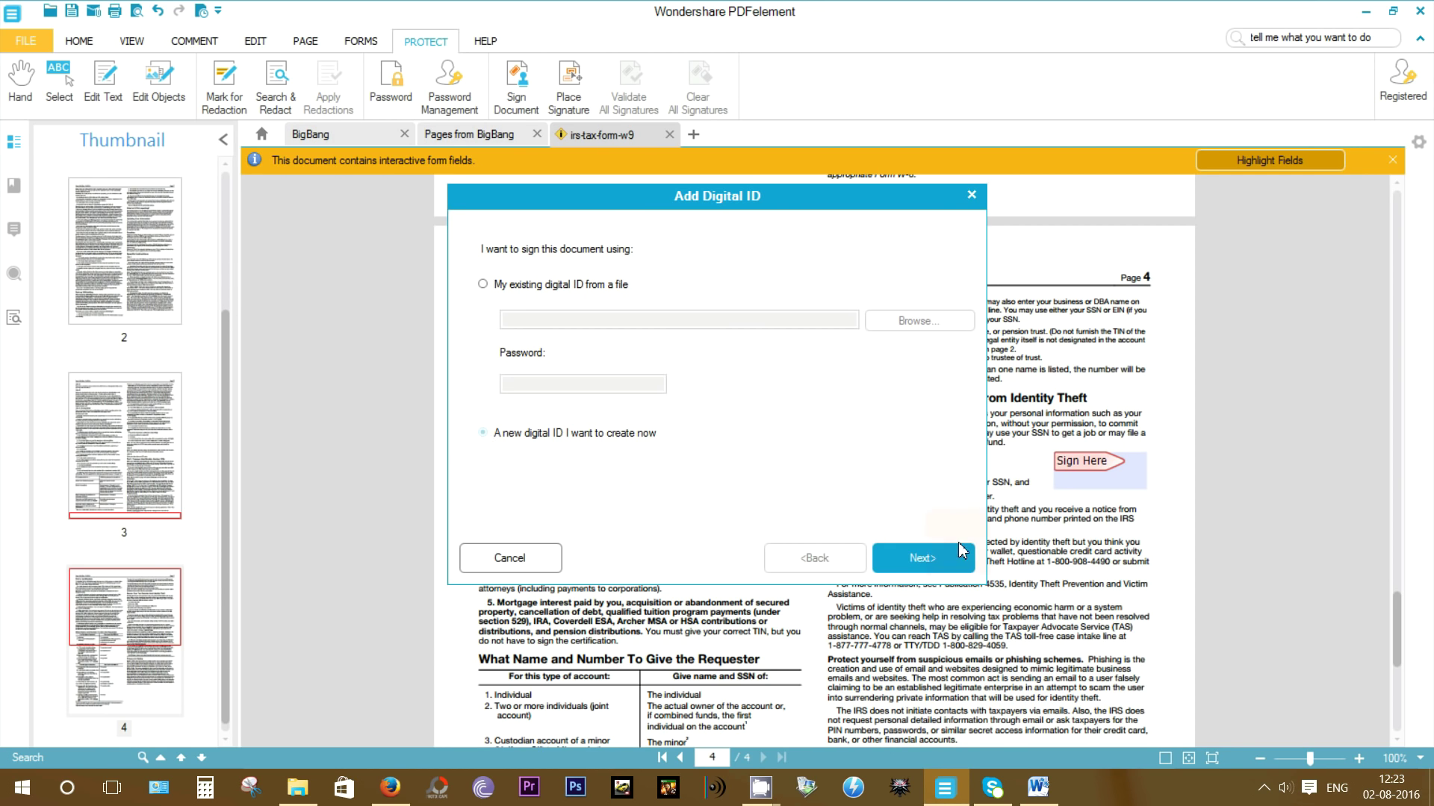
pyautogui.click(942, 558)
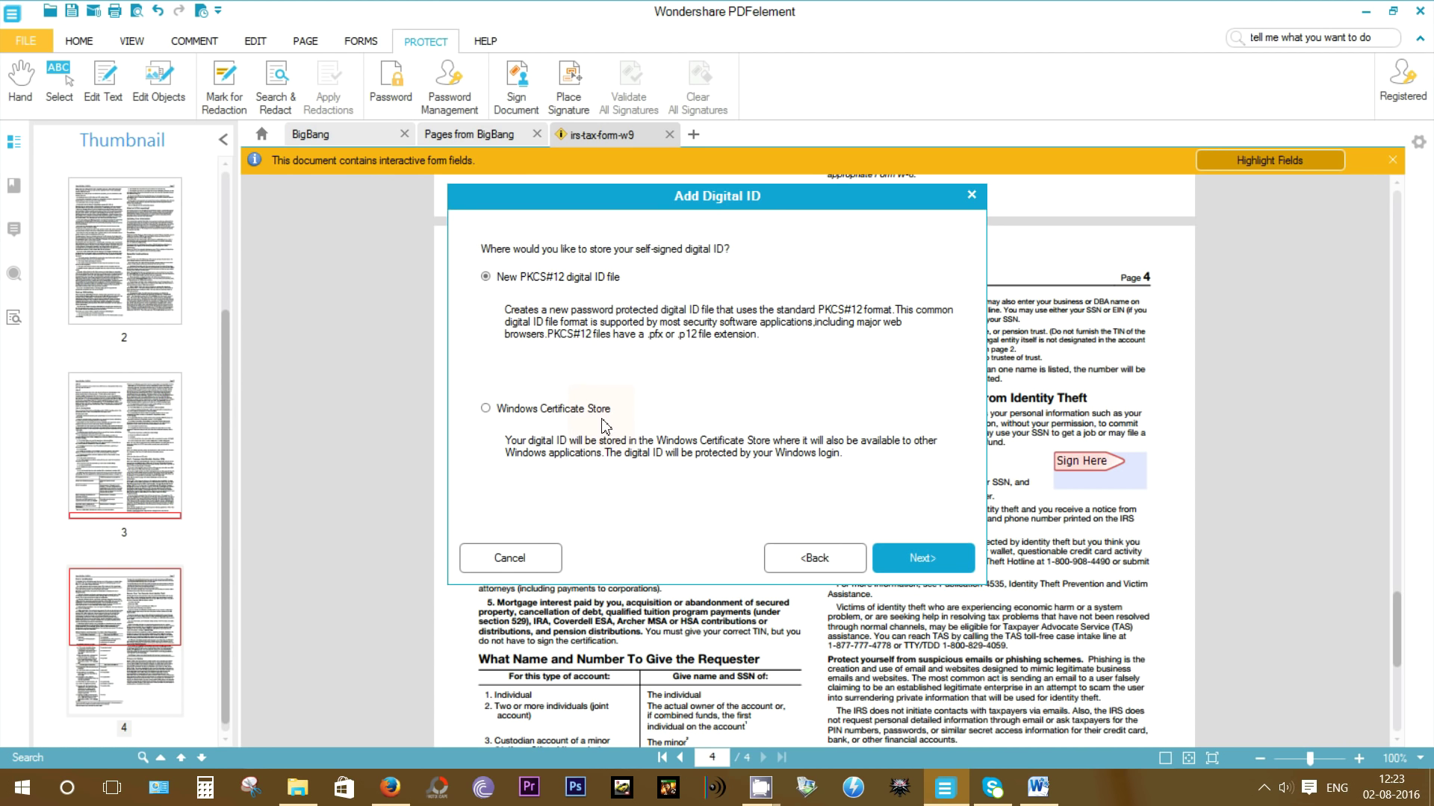
pyautogui.click(525, 556)
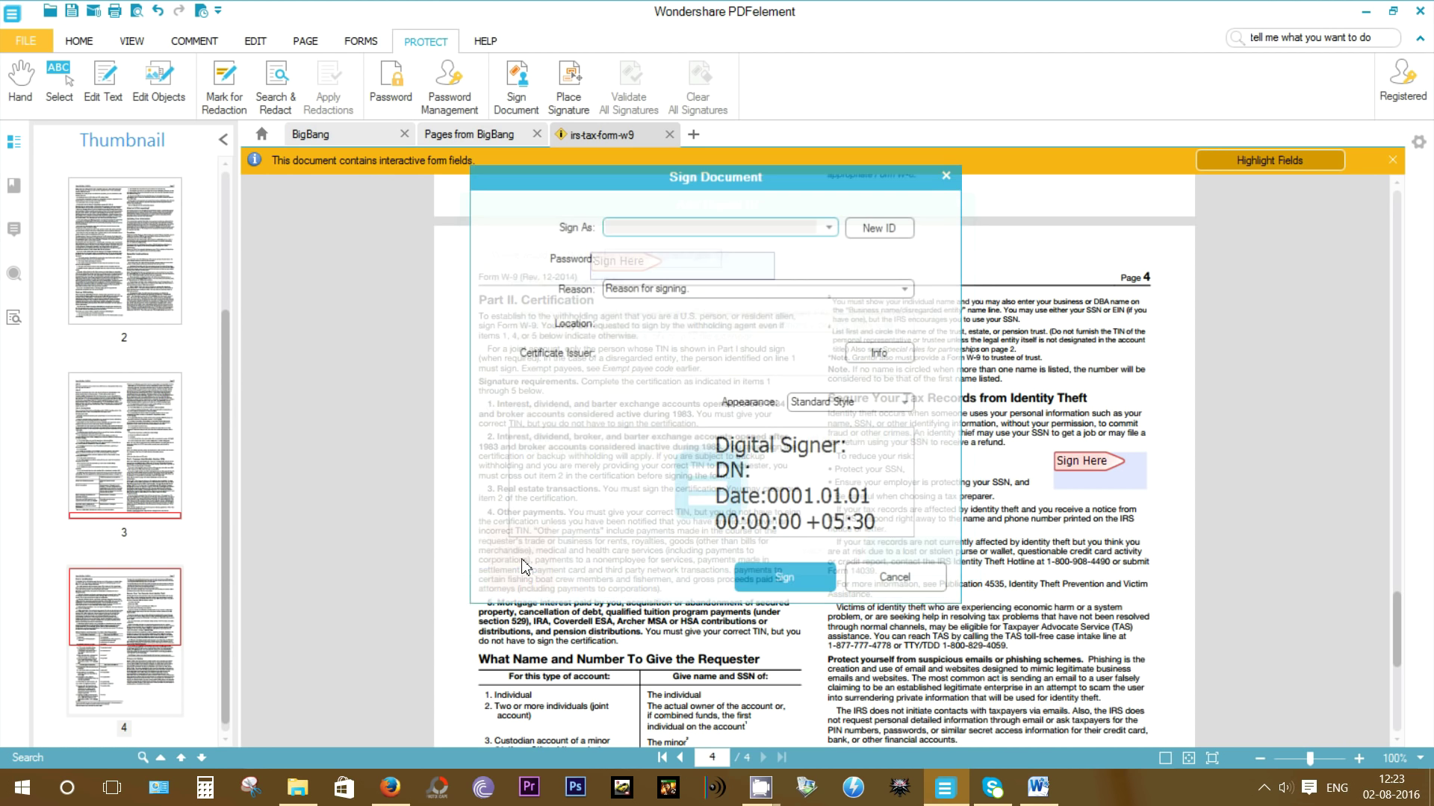
pyautogui.click(895, 580)
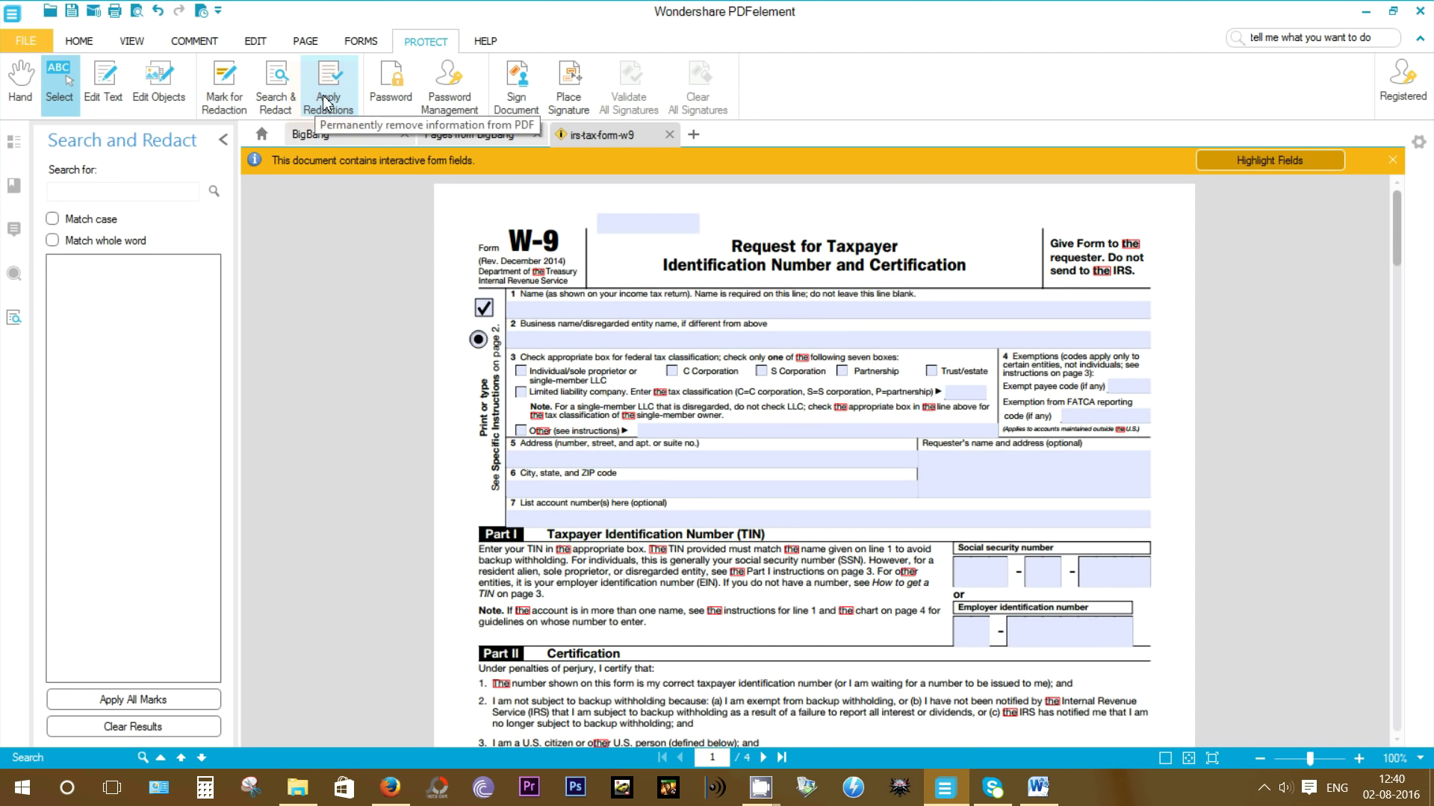
# Open Ticket.pdf and copy the email user name from the ticket header.
pyautogui.click(50, 10)
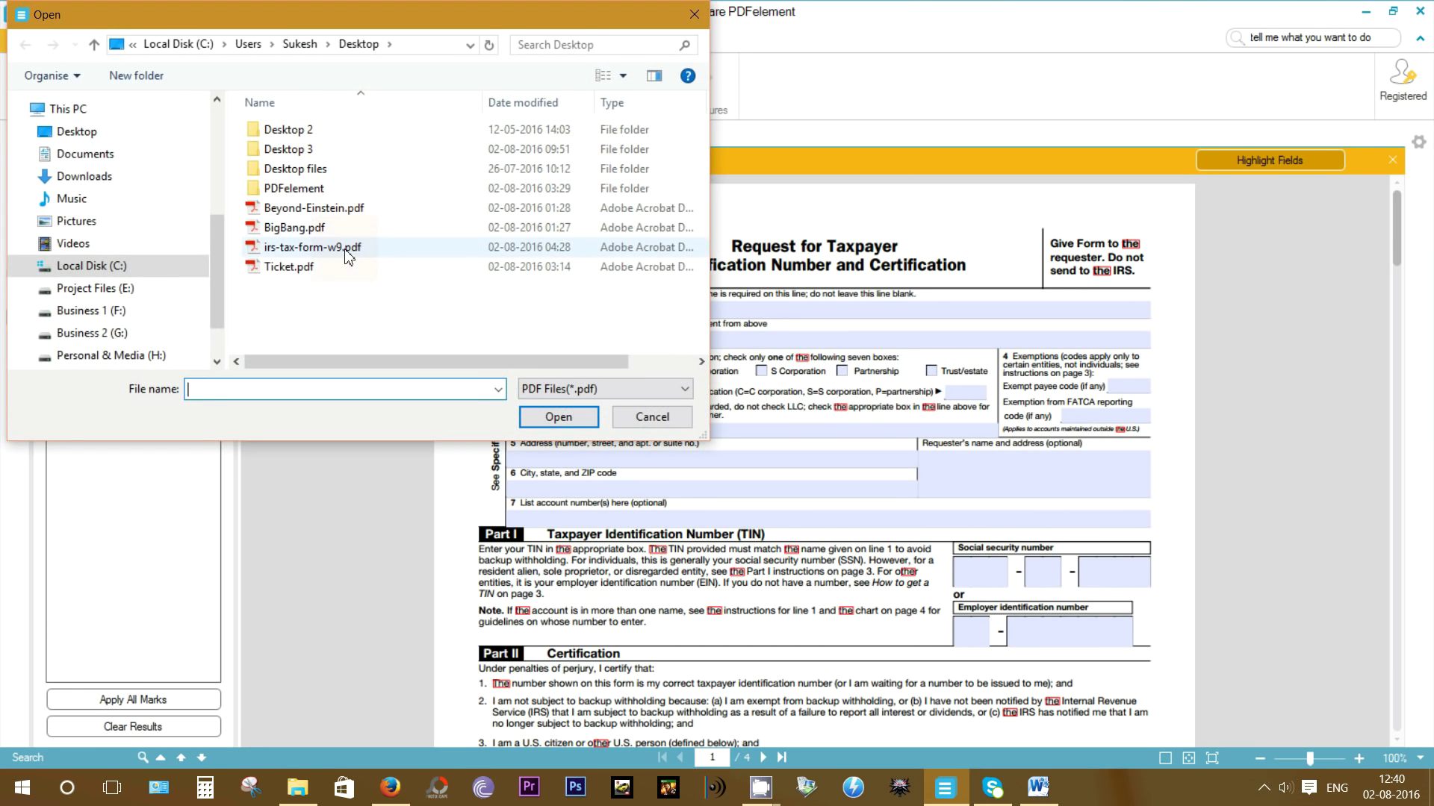
pyautogui.click(290, 267)
pyautogui.click(558, 416)
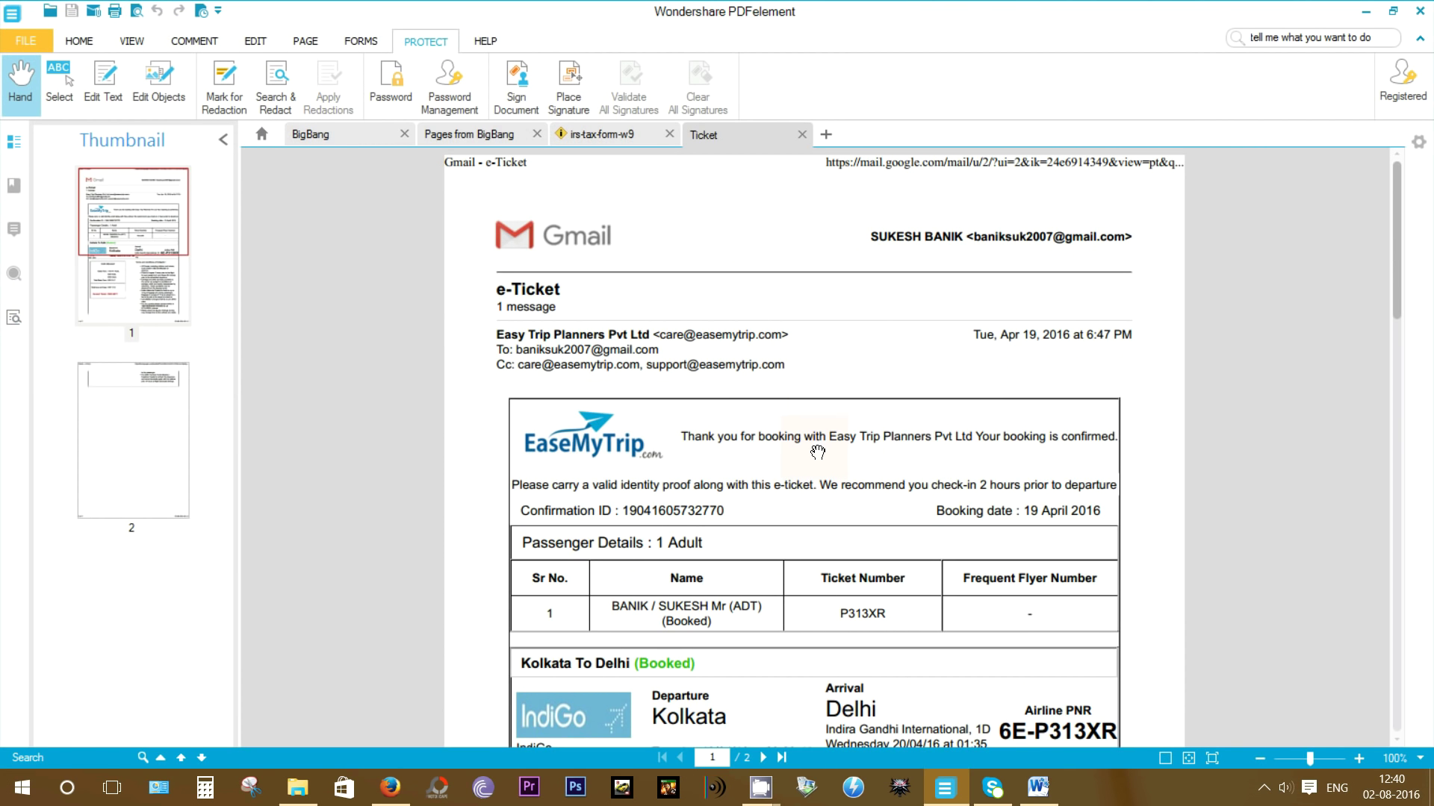
pyautogui.moveTo(813, 531); pyautogui.dragTo(877, 516)
pyautogui.moveTo(1040, 241); pyautogui.dragTo(979, 244)
pyautogui.rightClick(979, 241)
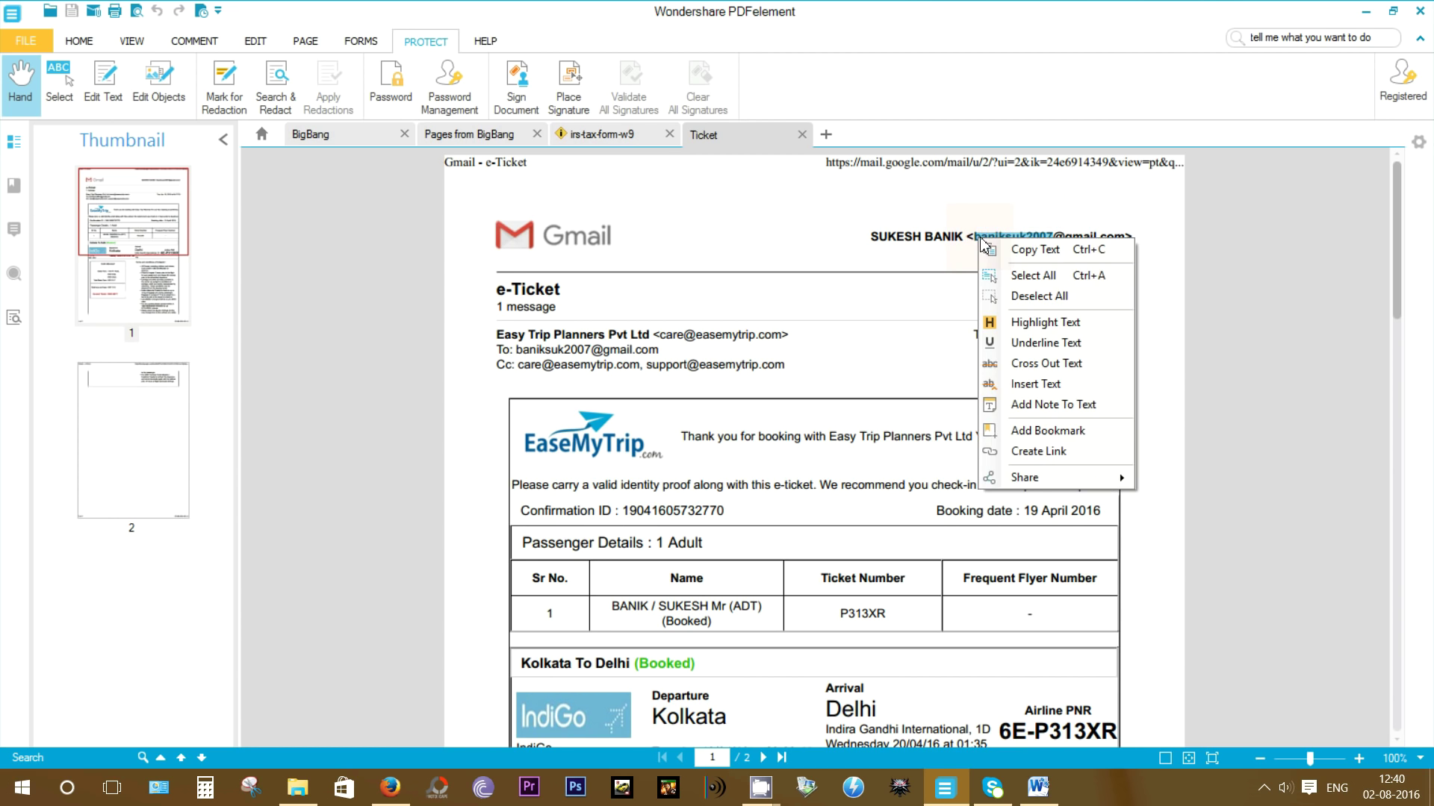
pyautogui.click(1020, 251)
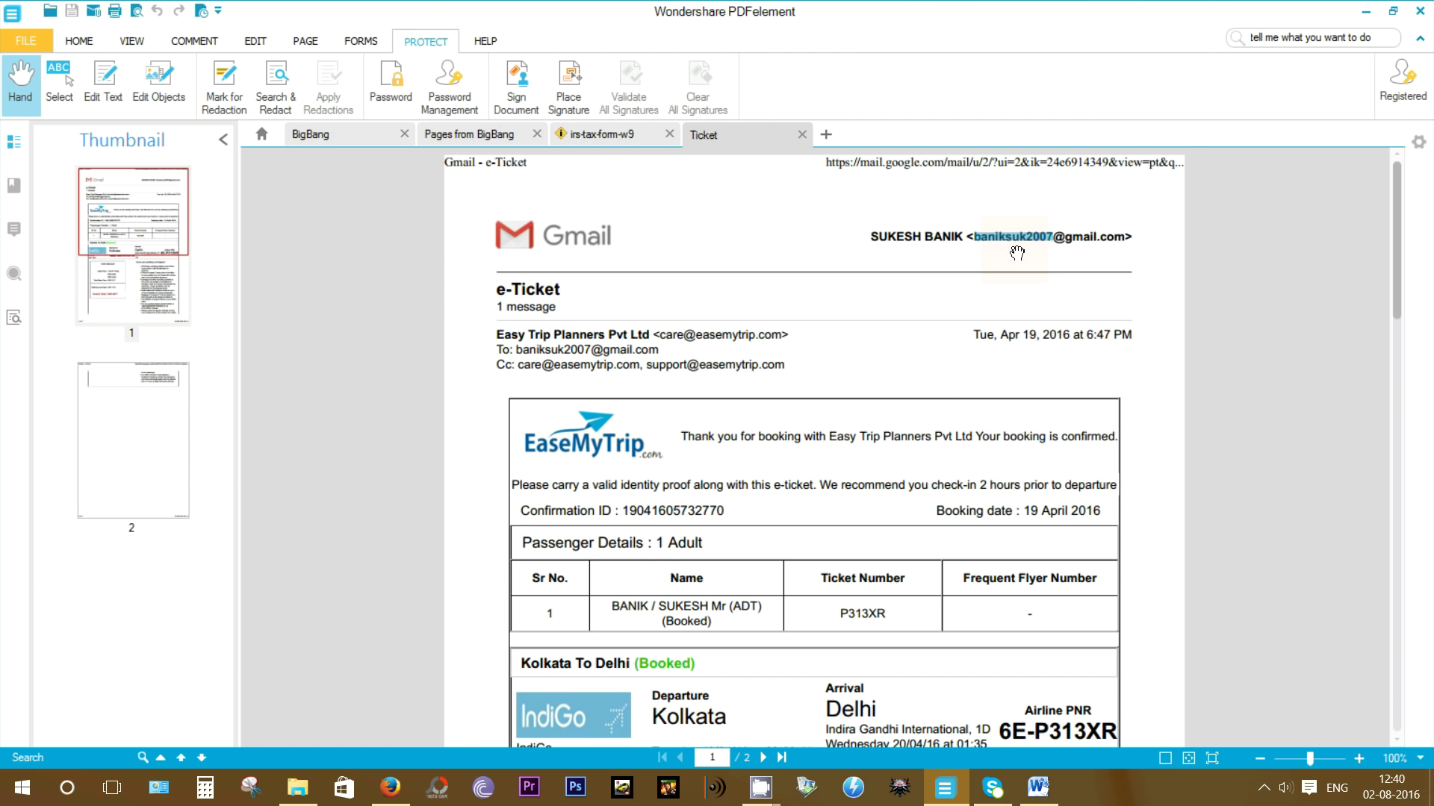
# Search & Redact the pasted email name, mark all matches, and apply the redactions permanently.
pyautogui.click(277, 97)
pyautogui.click(97, 189)
pyautogui.rightClick(97, 189)
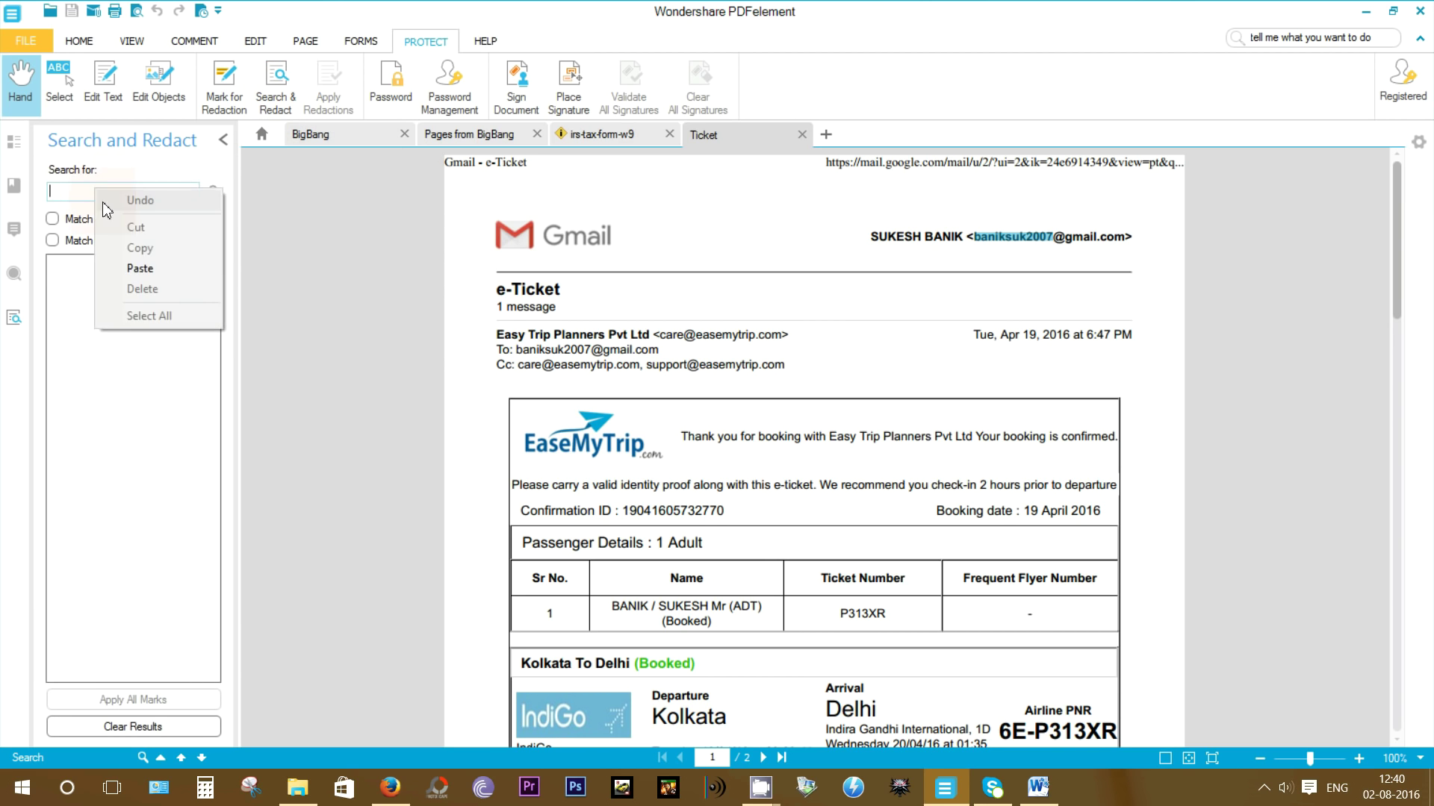
pyautogui.click(131, 269)
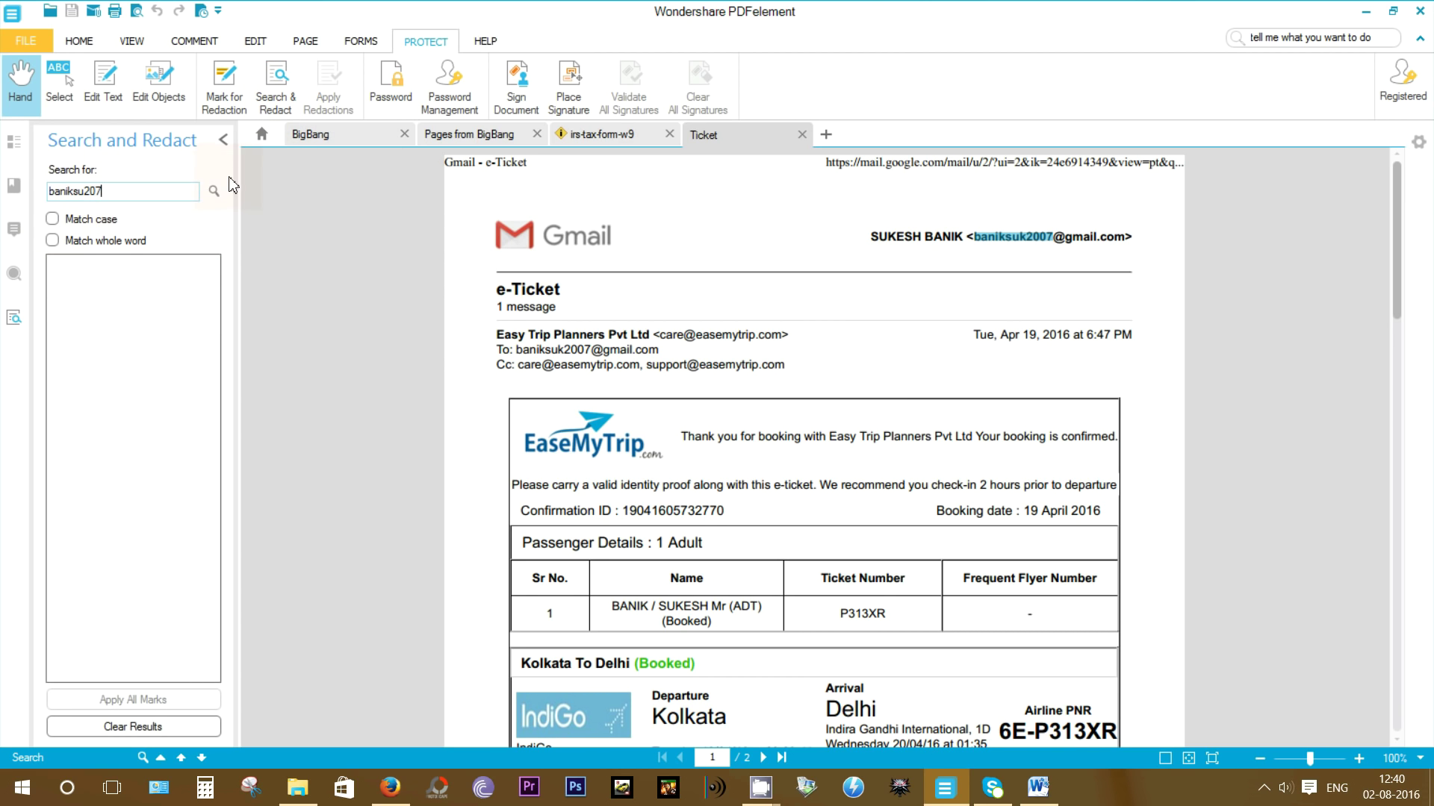
pyautogui.click(214, 192)
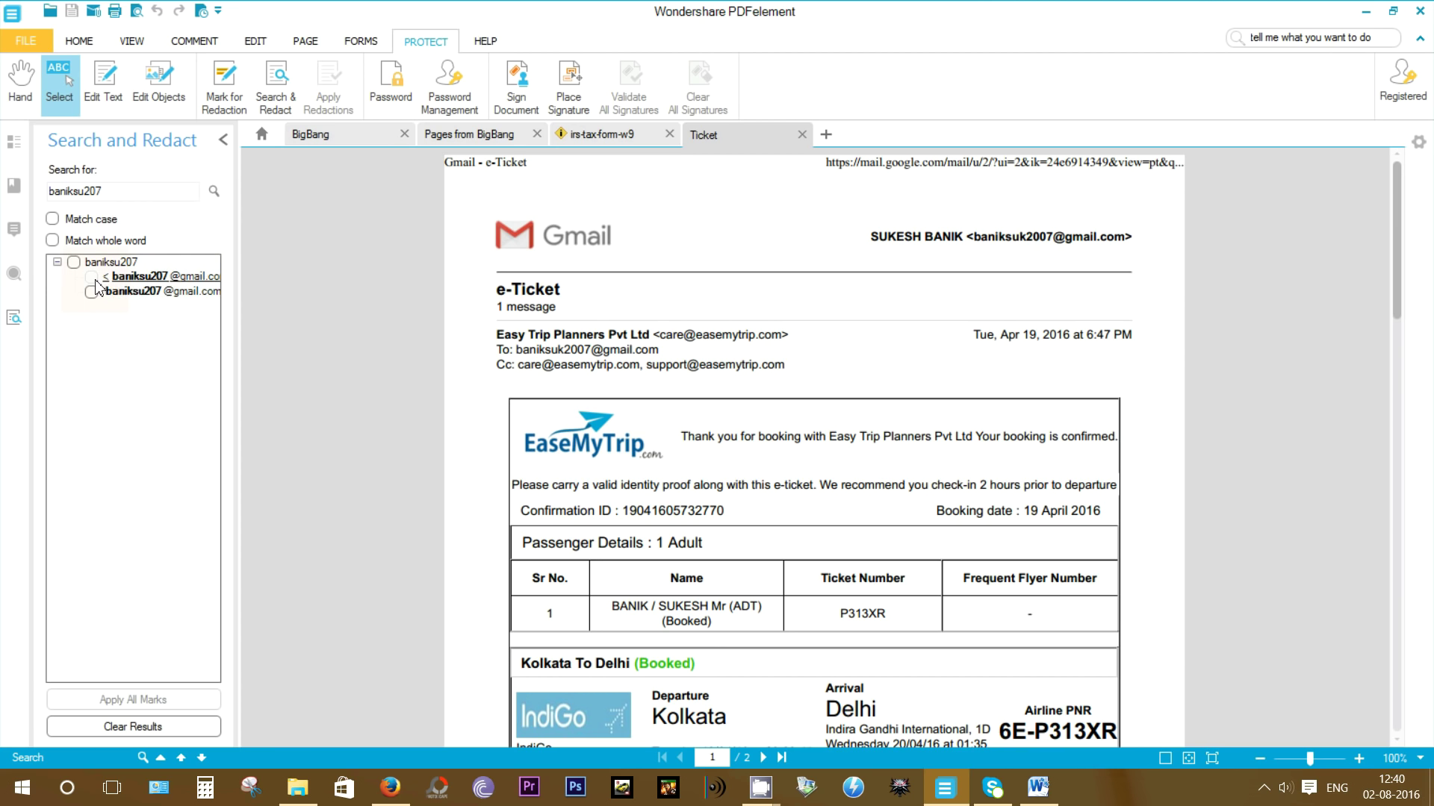
pyautogui.click(91, 277)
pyautogui.click(91, 292)
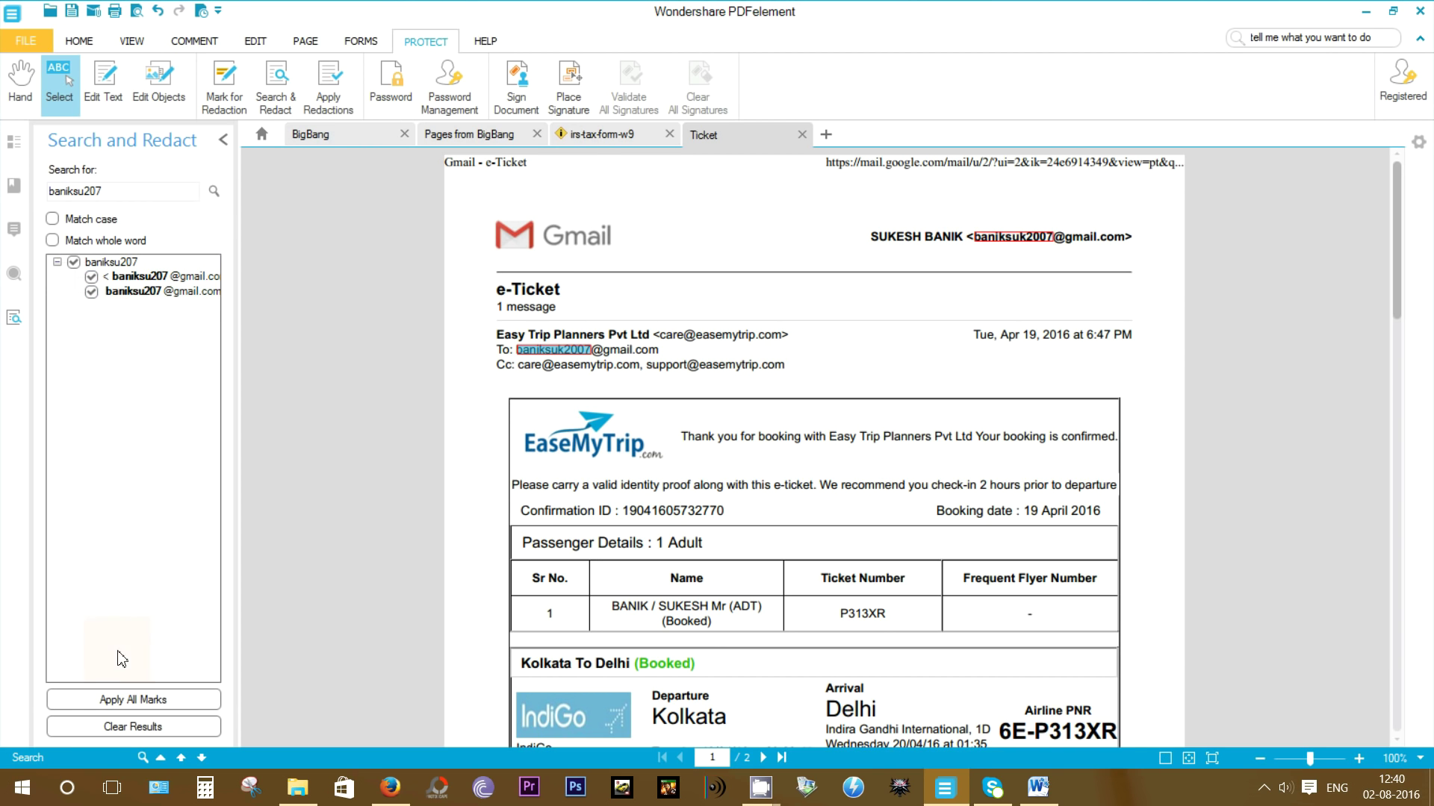
pyautogui.click(149, 700)
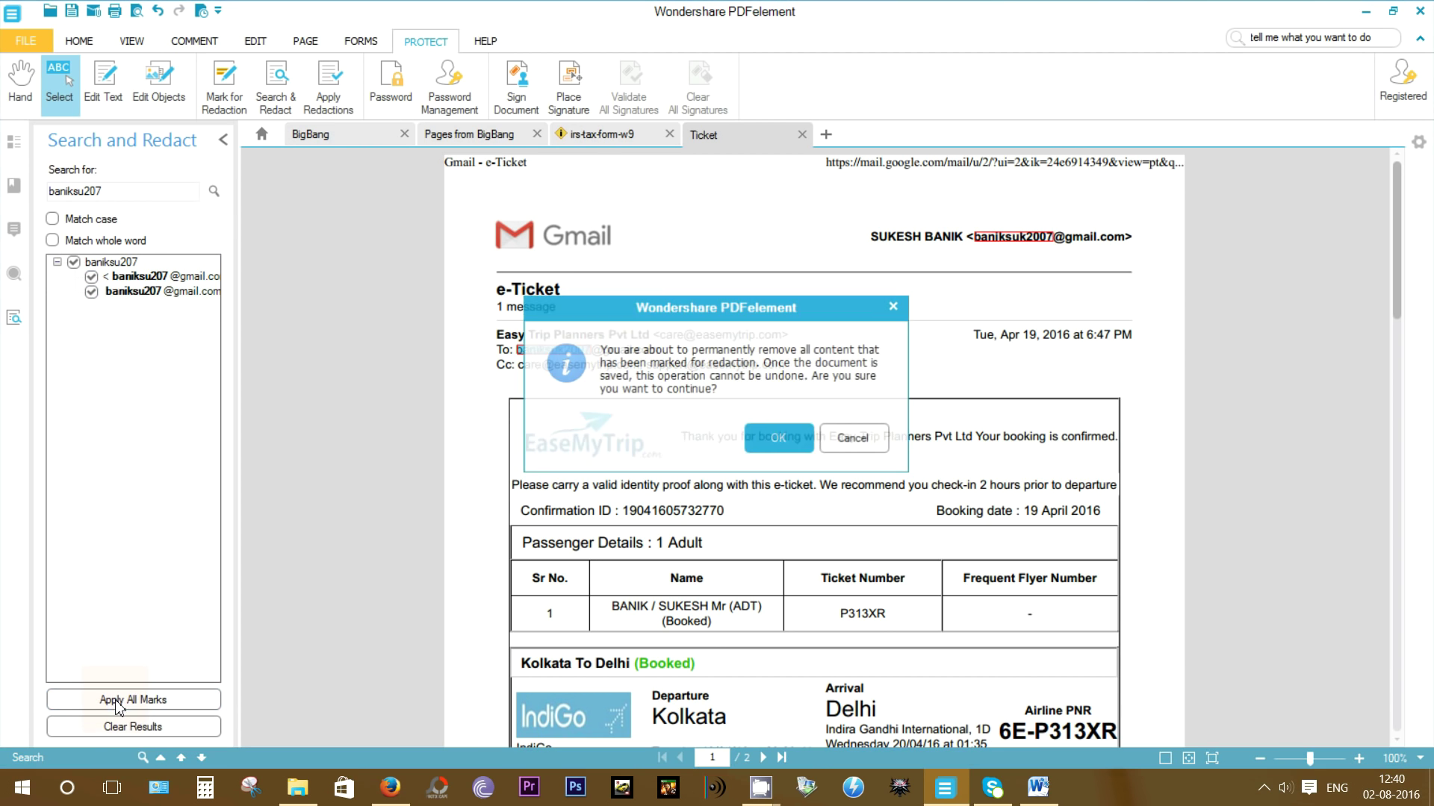
pyautogui.click(779, 439)
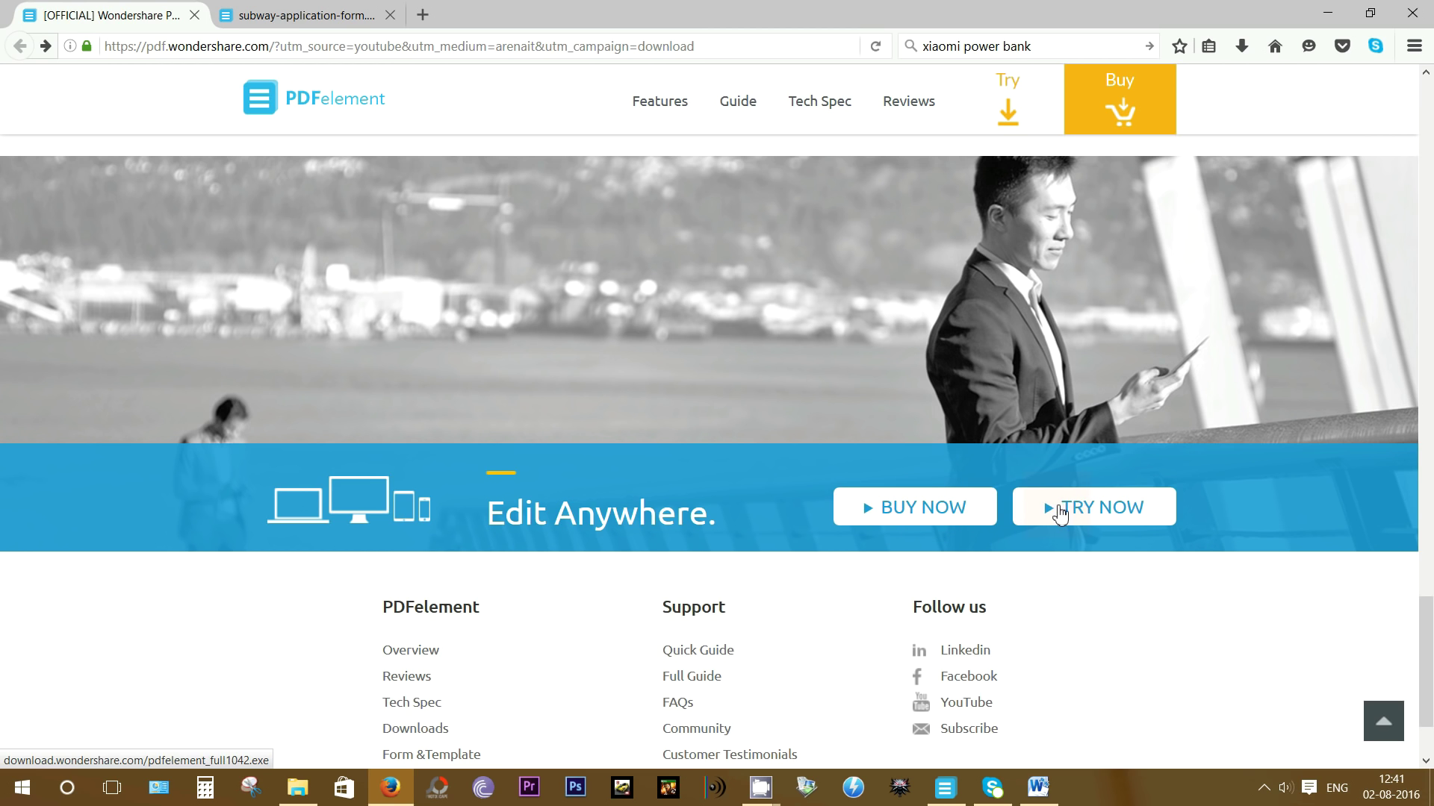
# Open the PDFelement BUY NOW page and scroll through licence prices from $69.95 to $242.95.
pyautogui.click(908, 513)
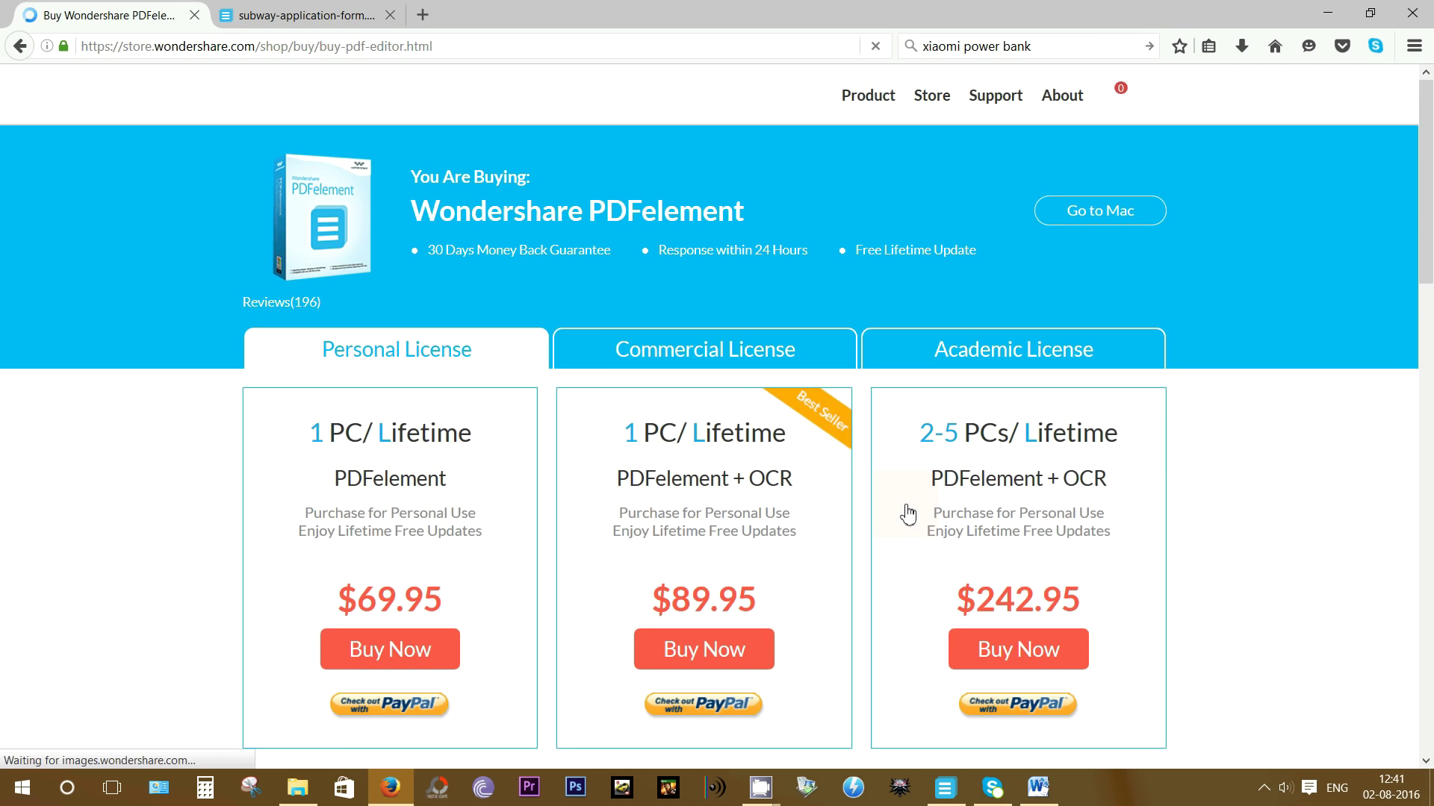
pyautogui.scroll(-2, 854, 522)
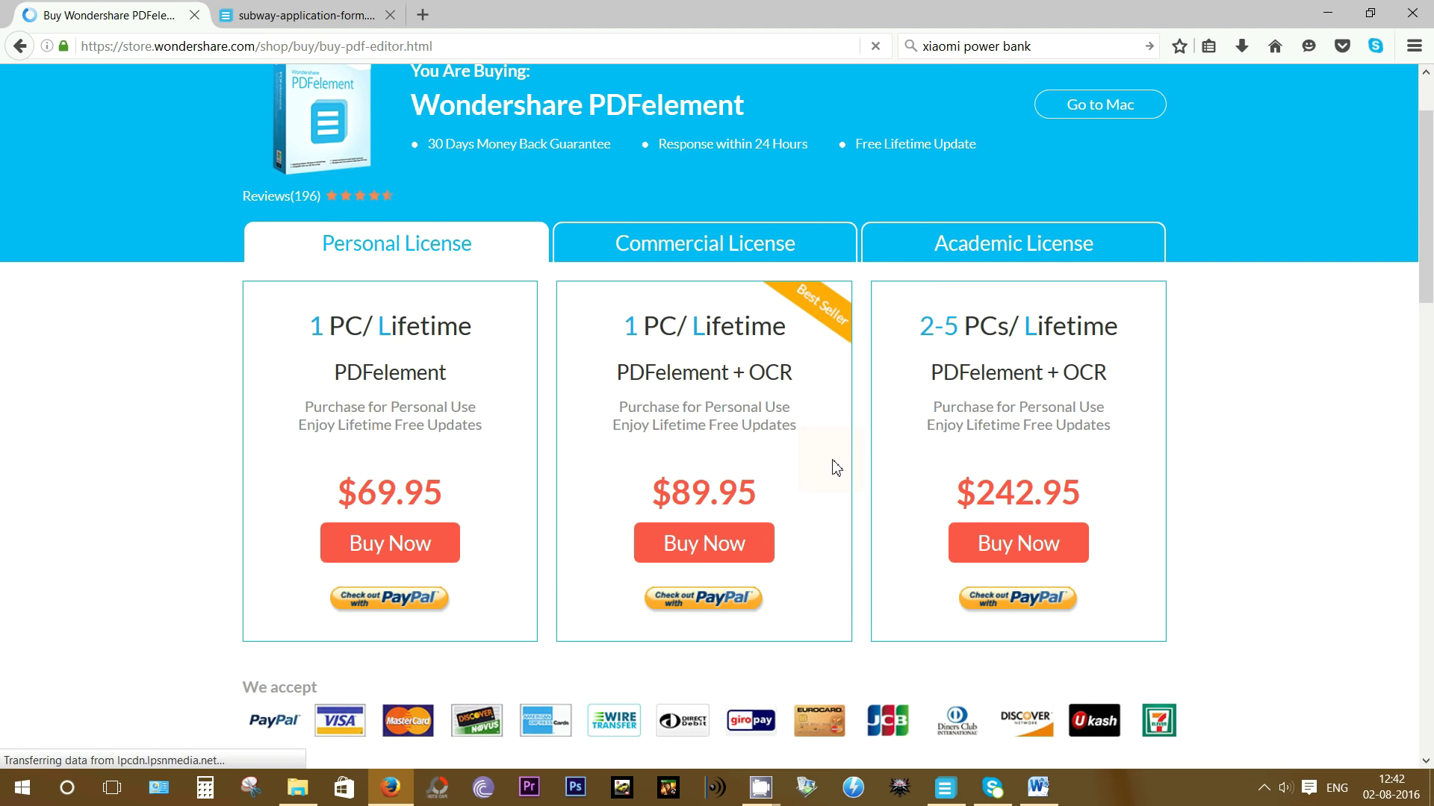
pyautogui.scroll(-2, 834, 463)
pyautogui.scroll(3, 835, 463)
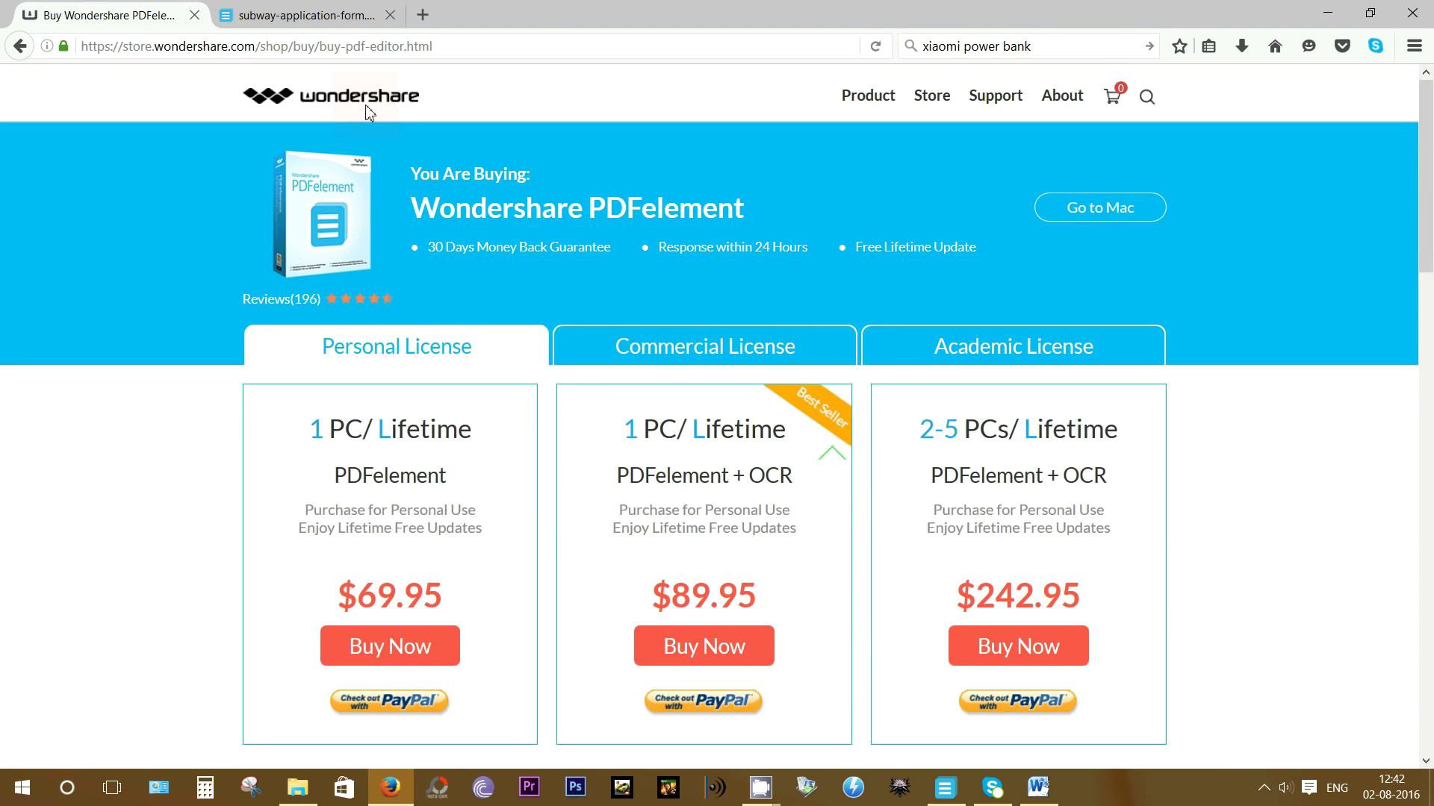
# Go to the PDFelement for iOS page ($4.99, no subscription) and browse its Key Features section.
pyautogui.click(476, 208)
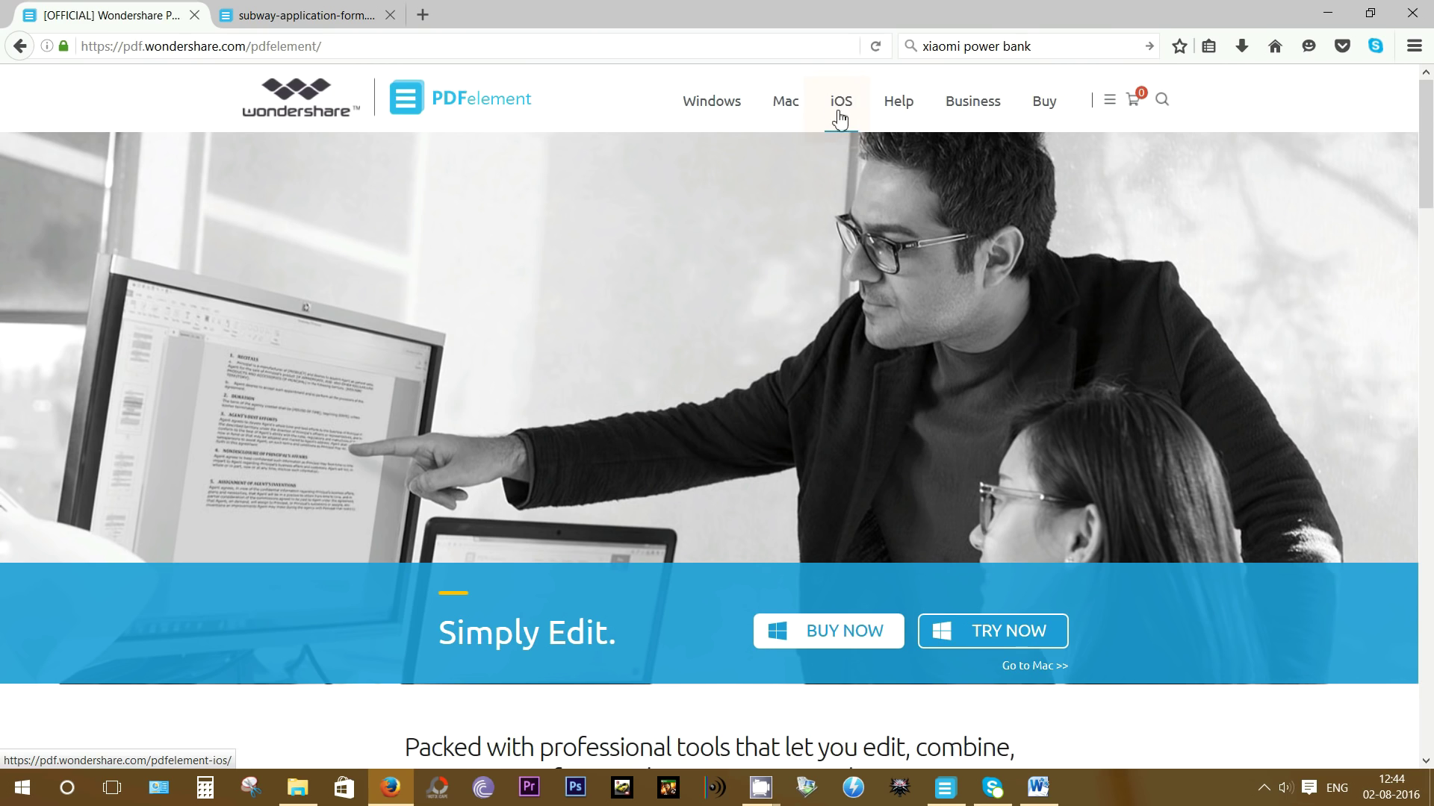
pyautogui.click(839, 120)
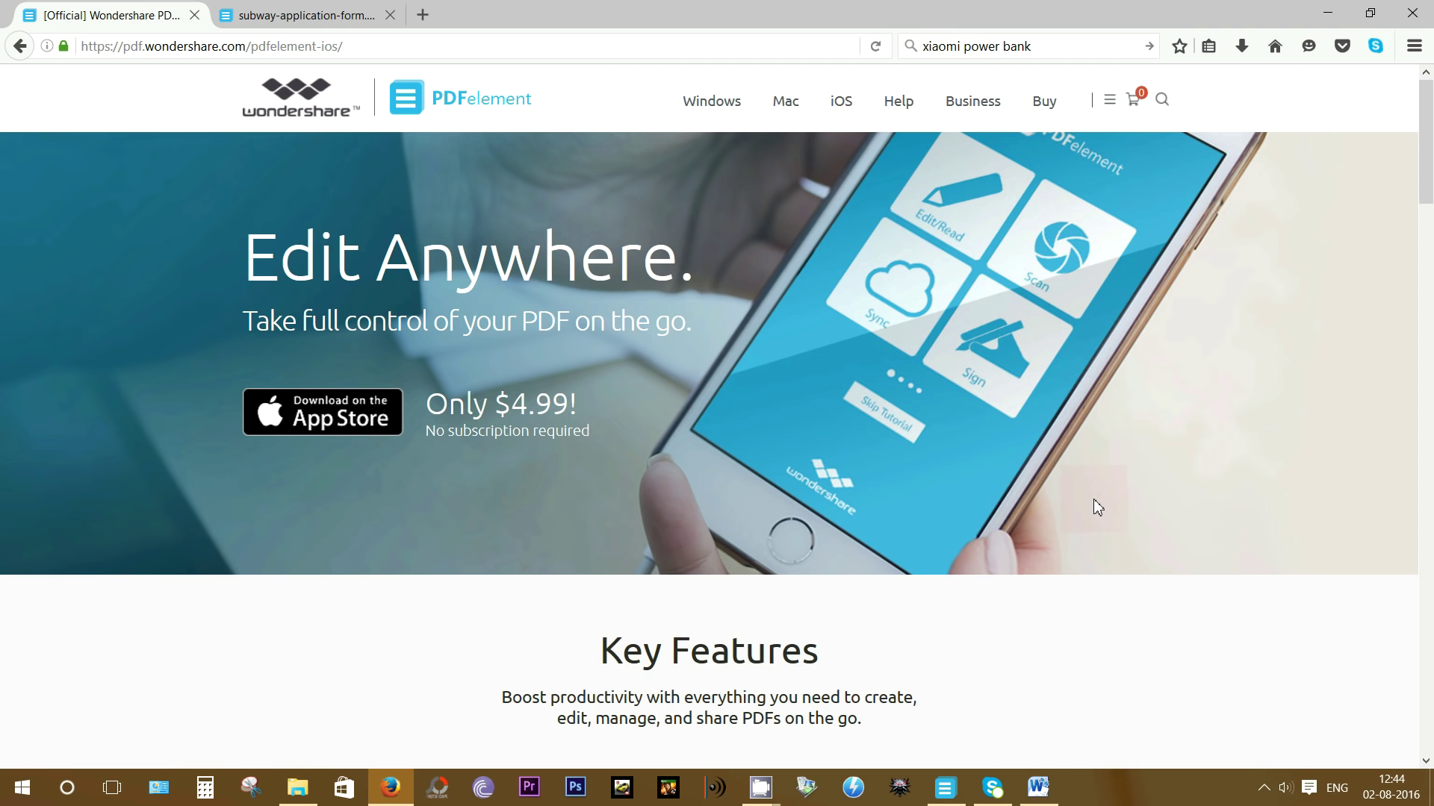
pyautogui.scroll(-10, 1064, 467)
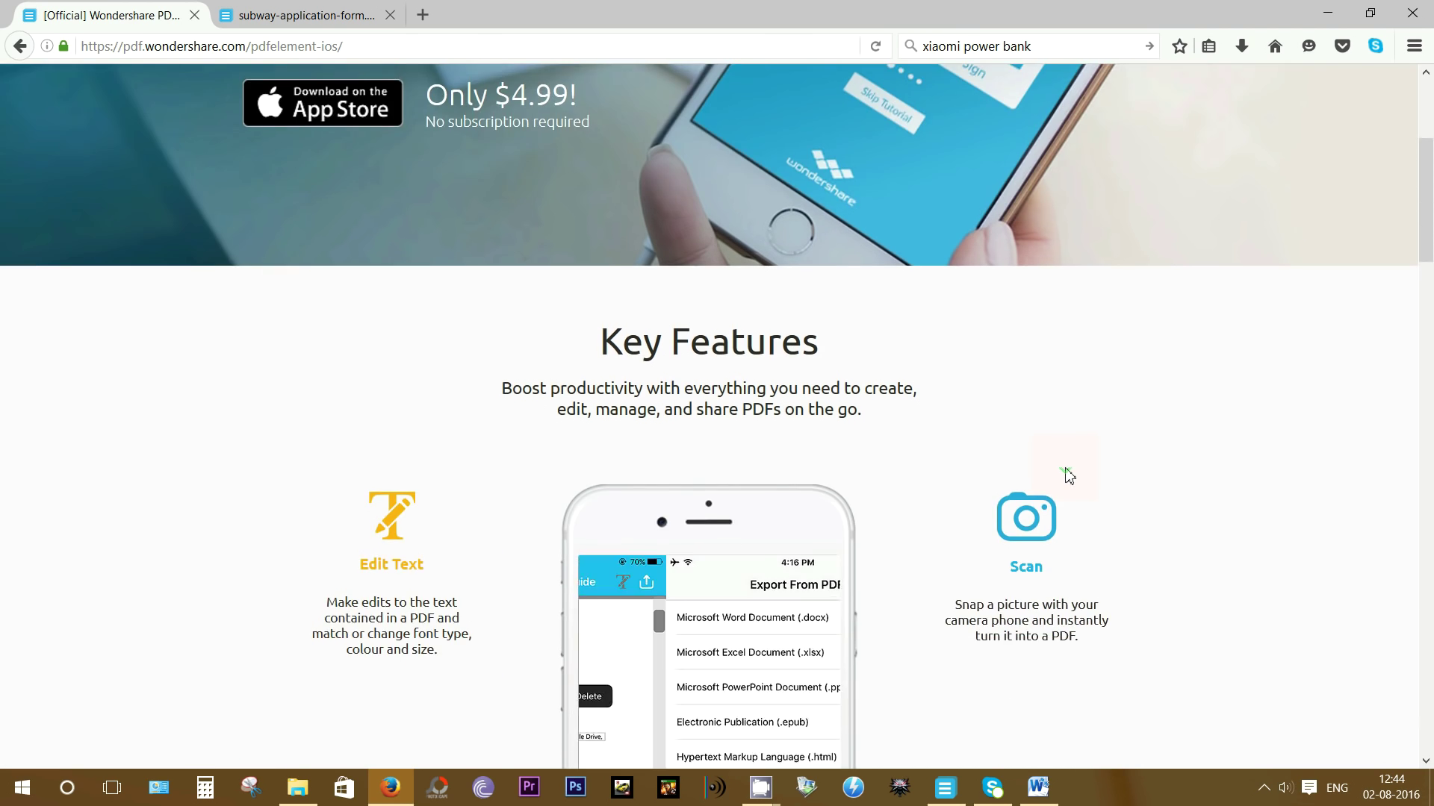
pyautogui.scroll(-12, 1068, 478)
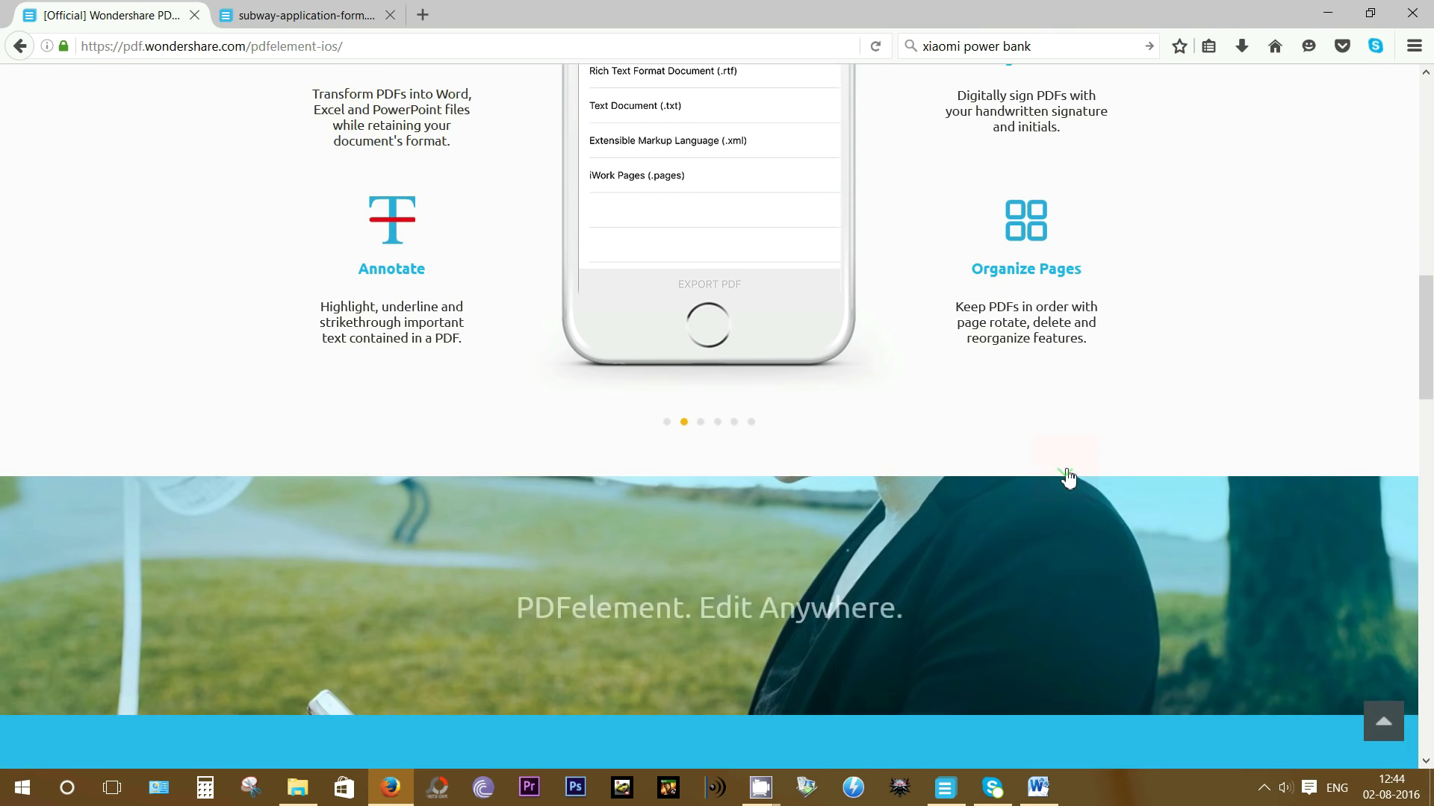
pyautogui.scroll(-5, 1068, 476)
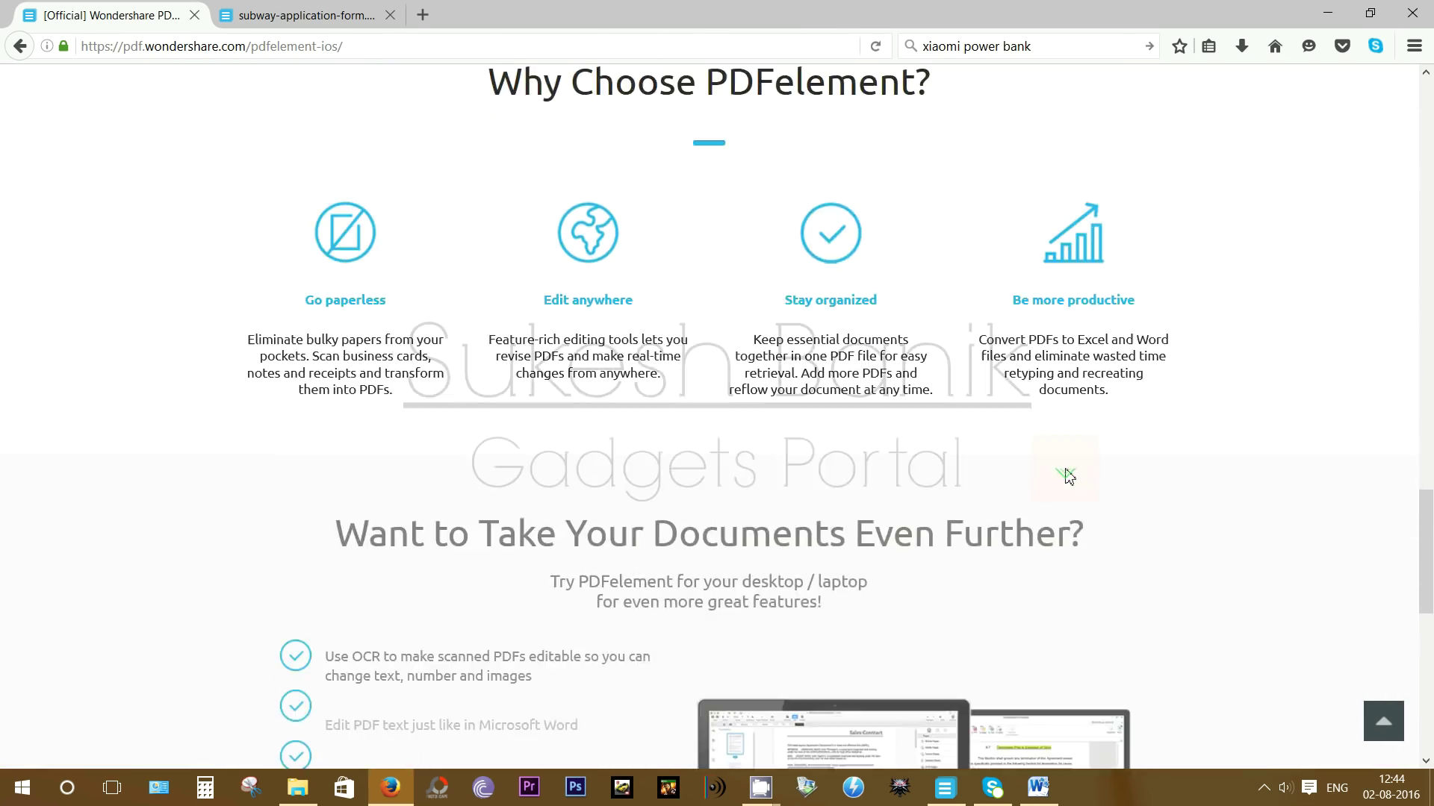
pyautogui.scroll(9, 1070, 476)
pyautogui.scroll(5, 1068, 476)
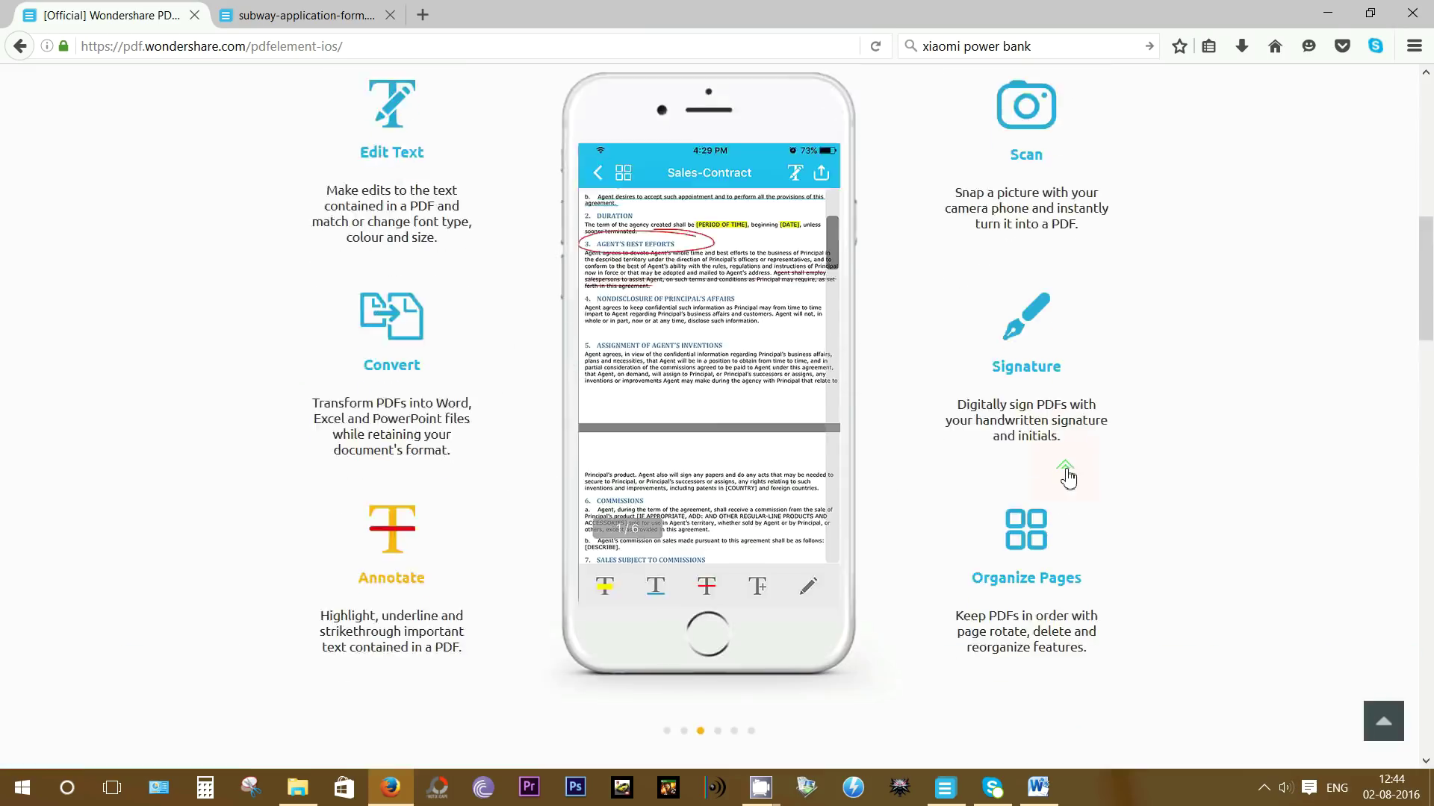